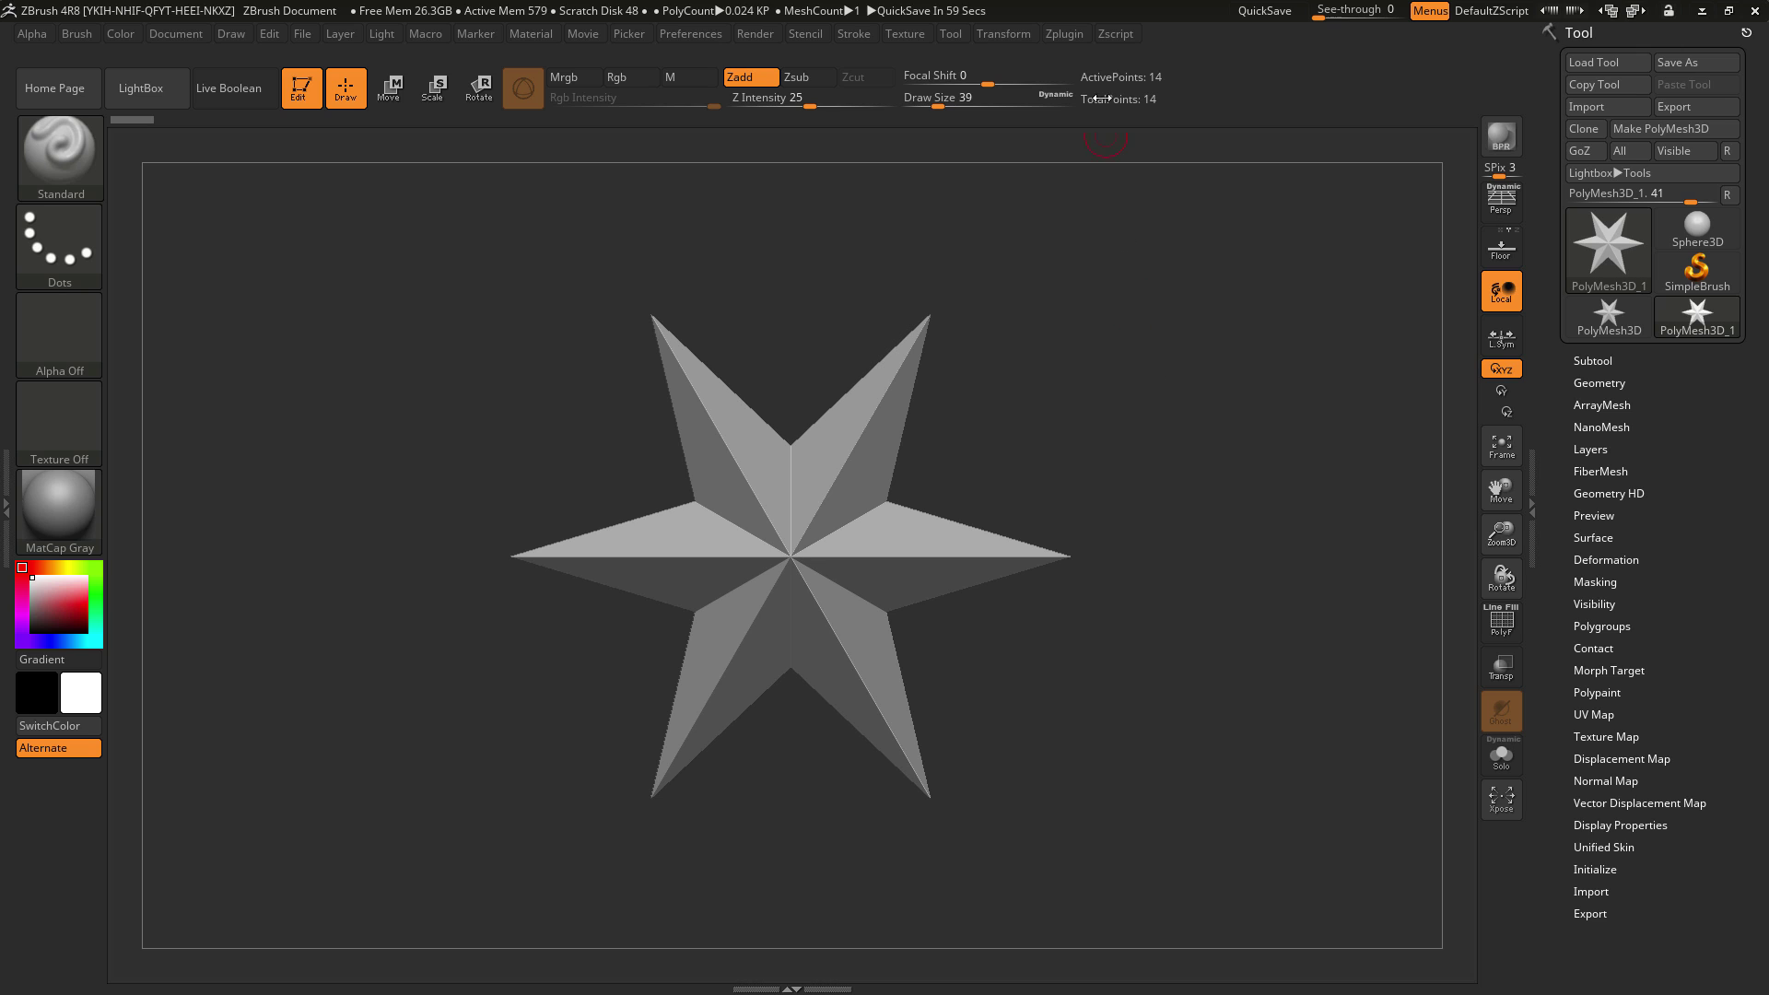
# Step: Expand Ring Master in the Zplugin menu and dock that menu in the left tray
pyautogui.click(1062, 33)
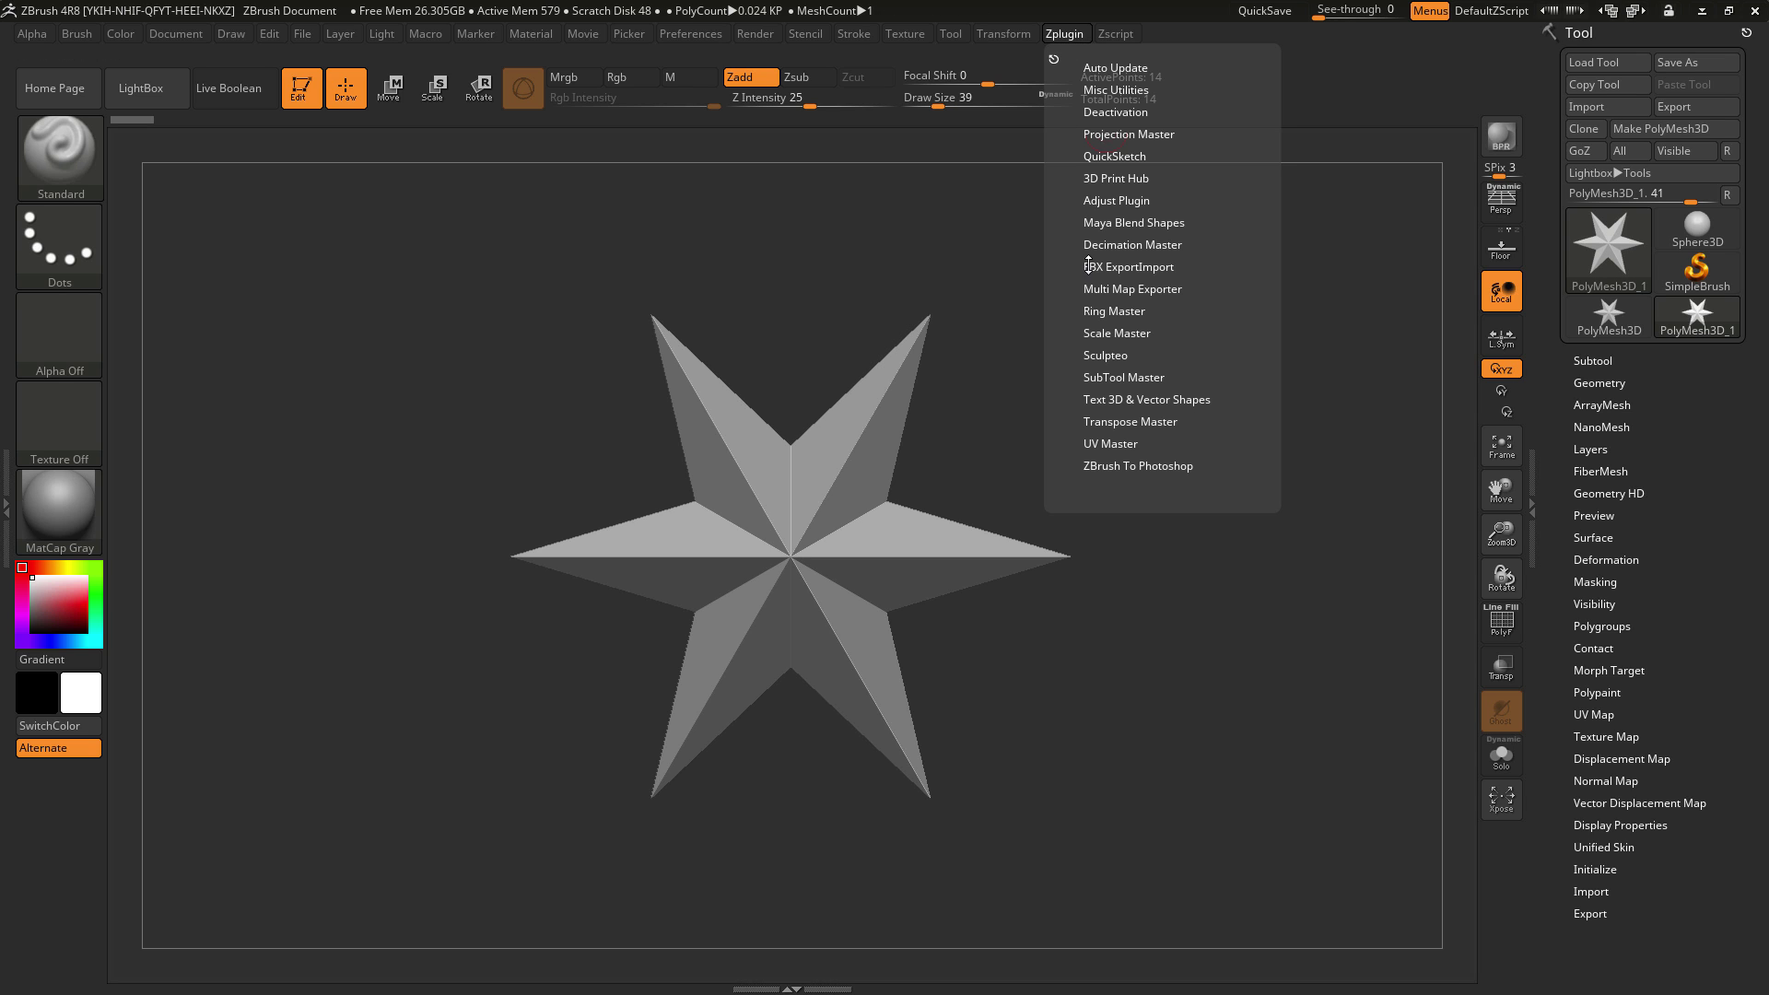
pyautogui.click(1119, 311)
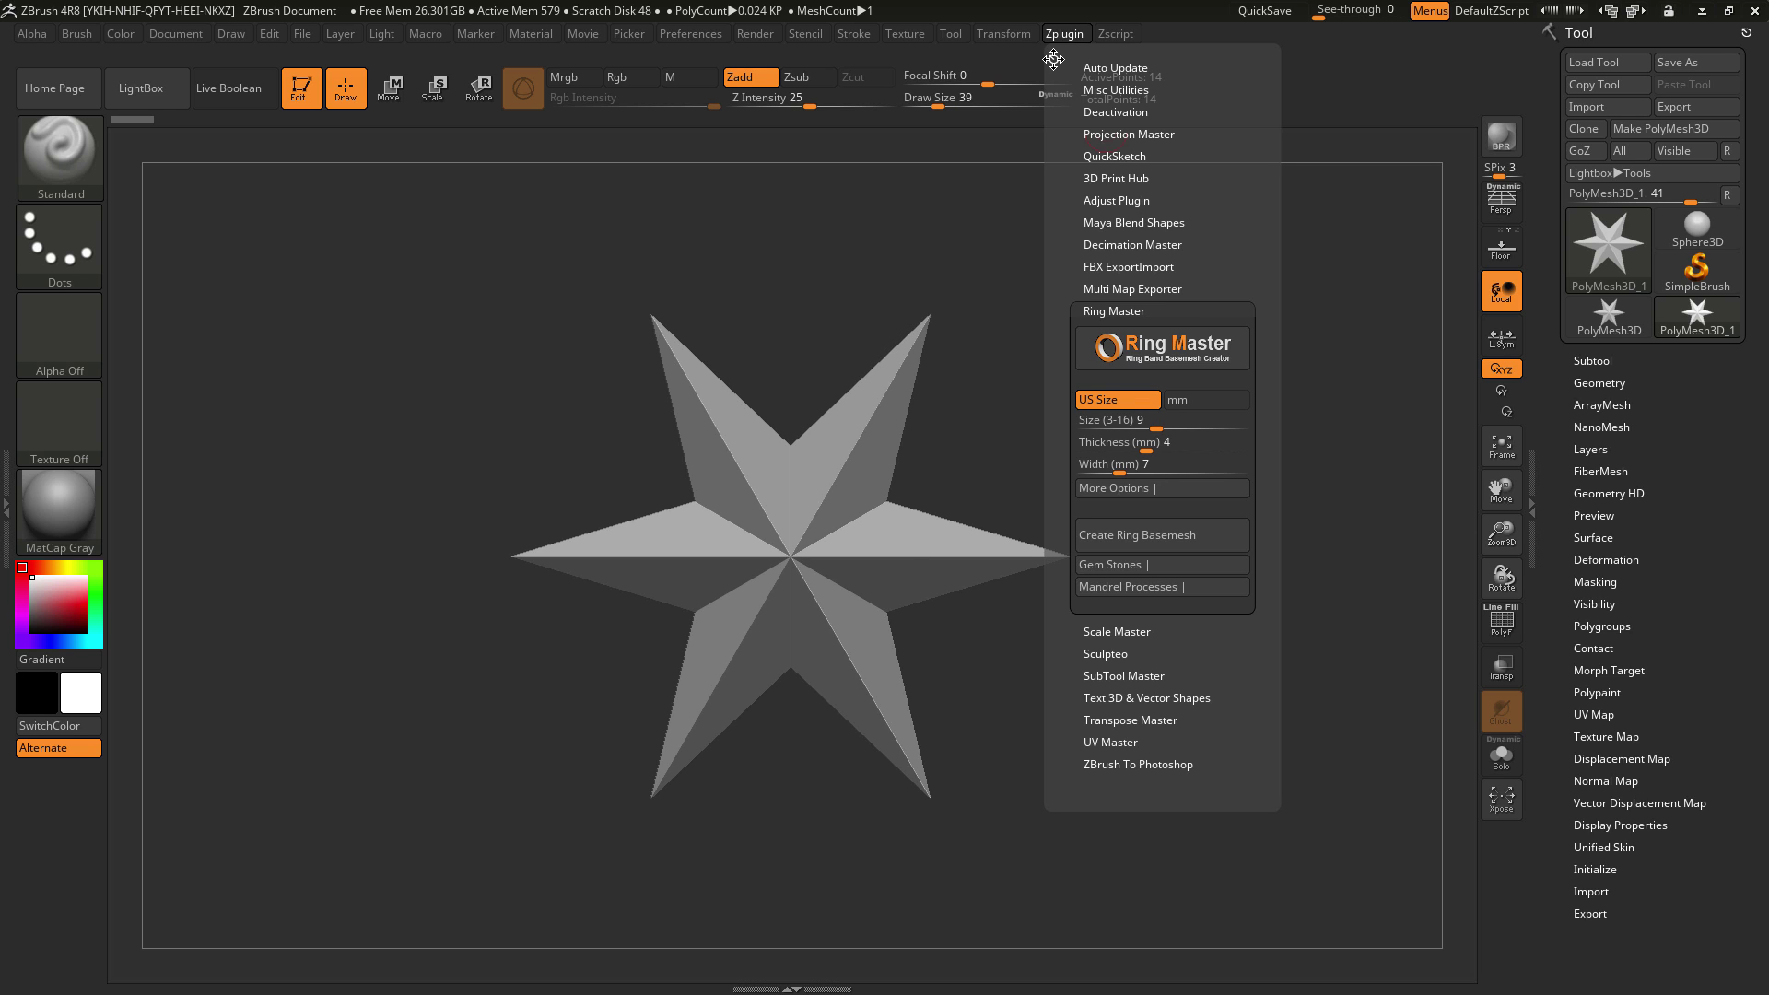
pyautogui.moveTo(1053, 59); pyautogui.dragTo(55, 37)
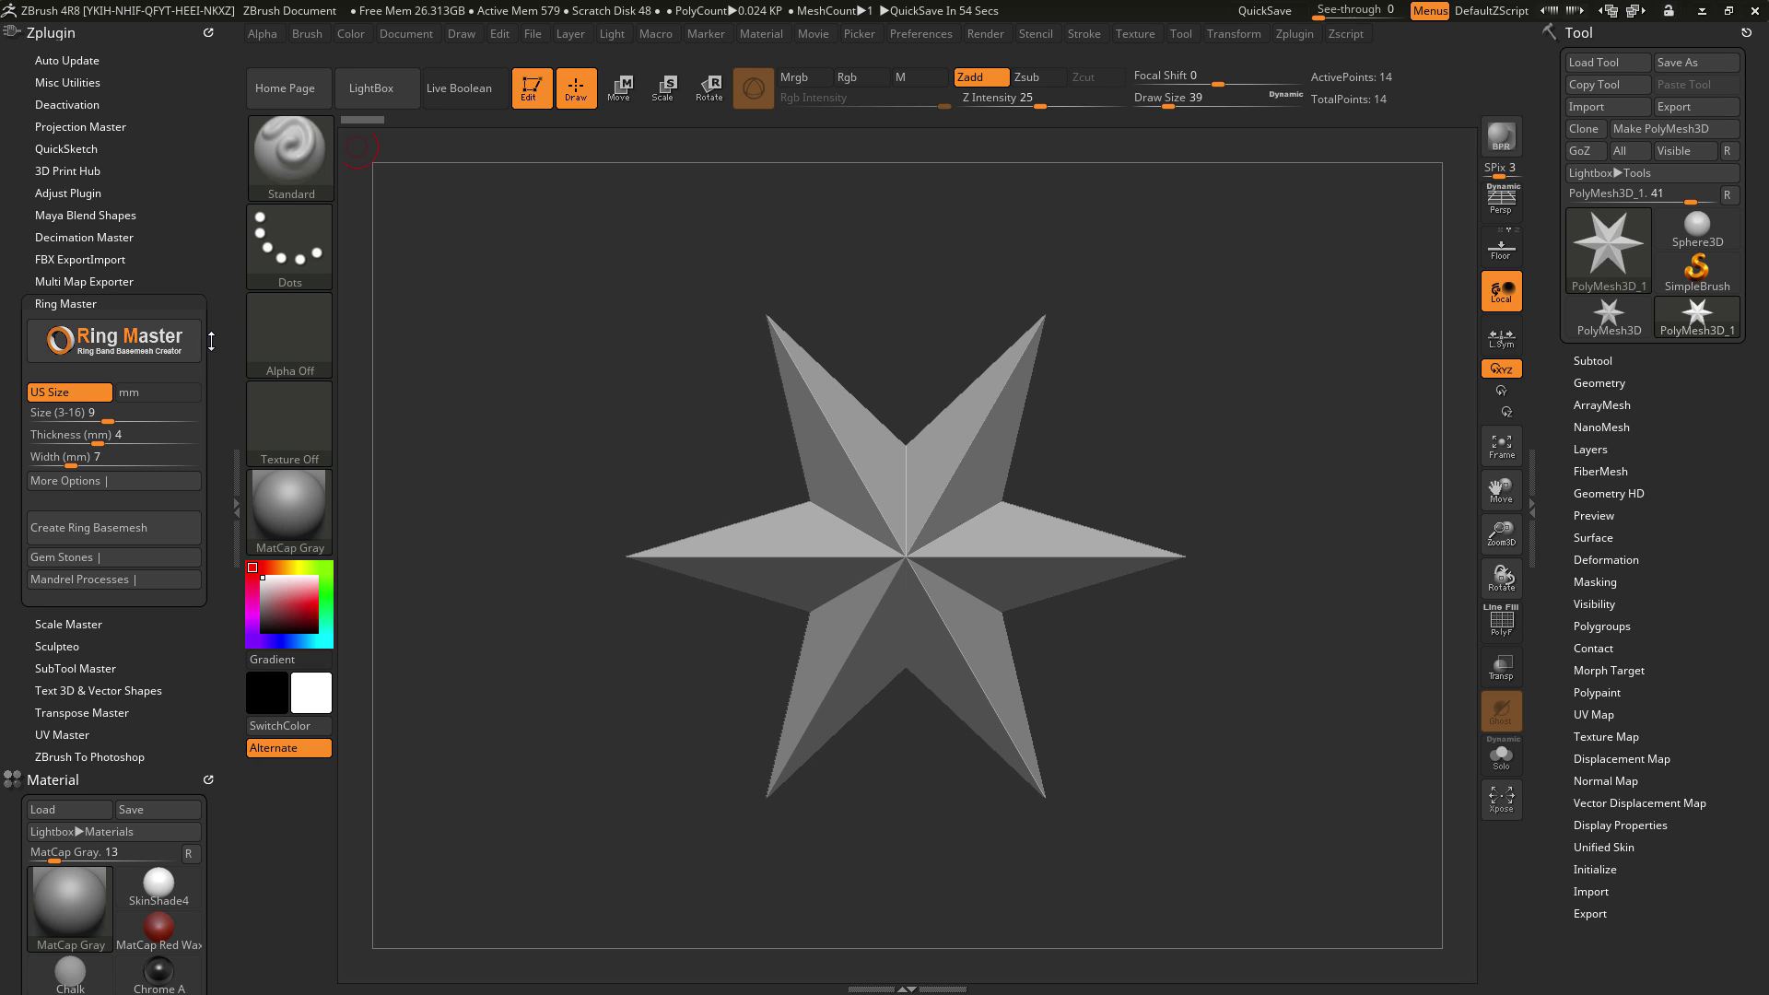
pyautogui.click(110, 343)
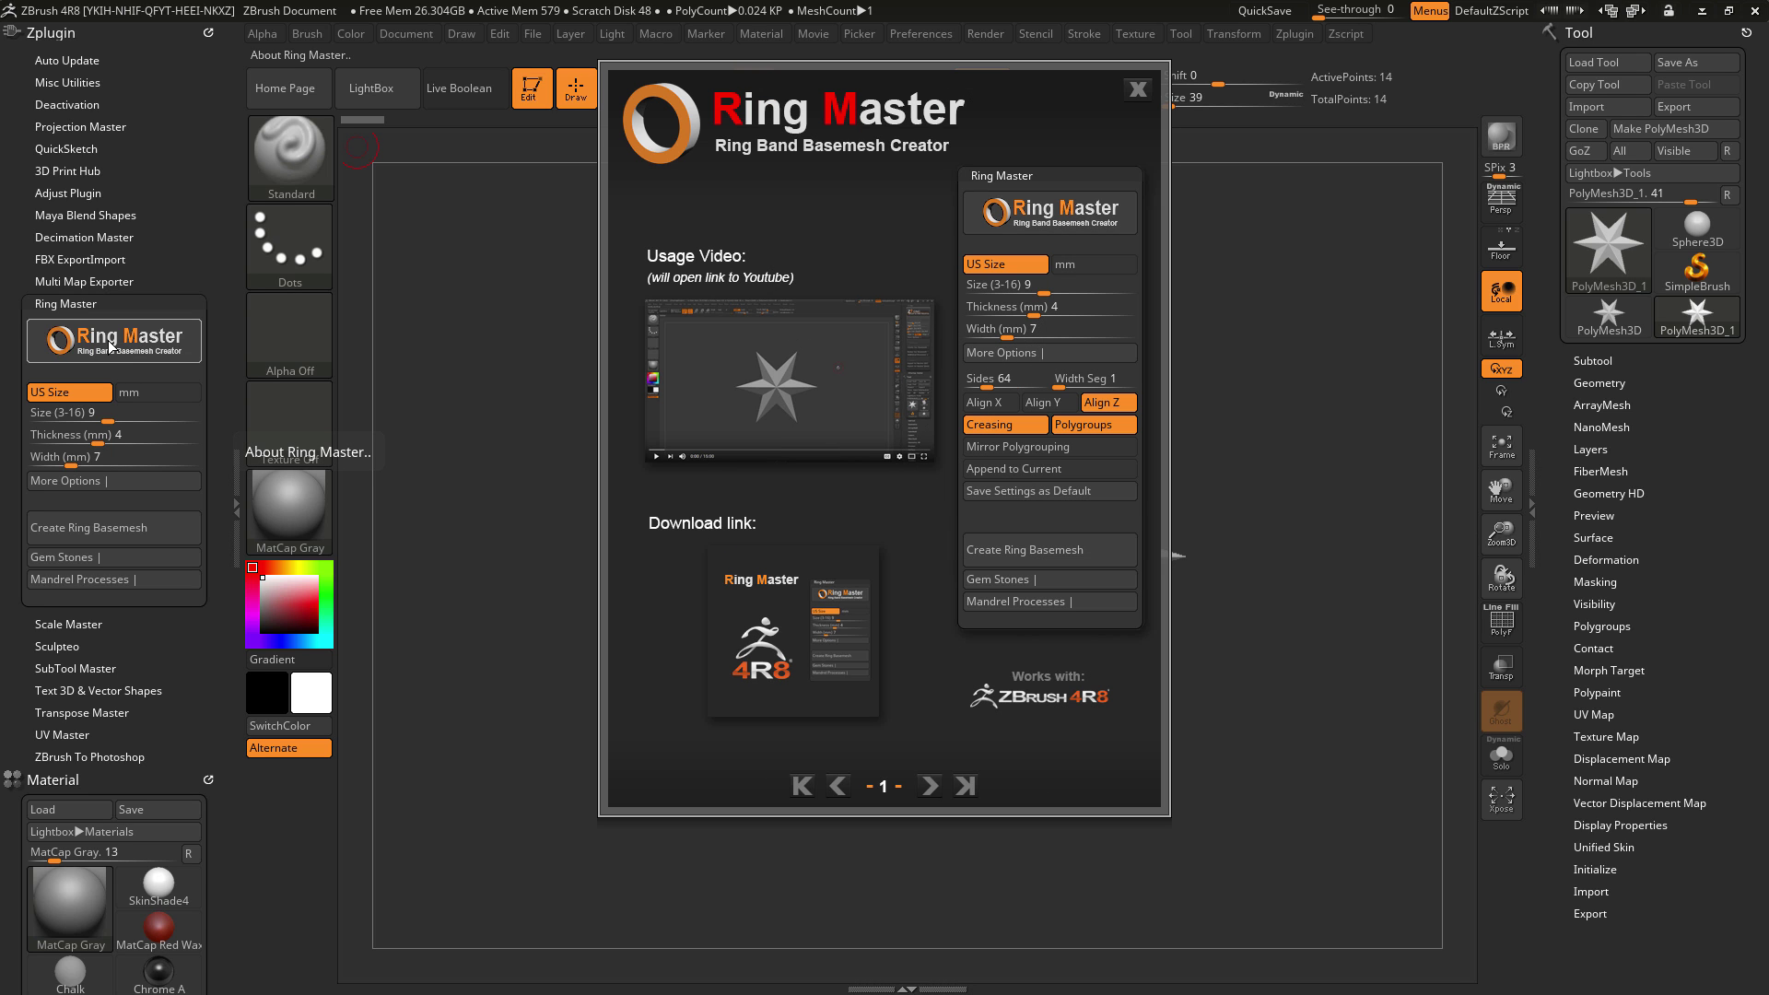
pyautogui.click(929, 785)
pyautogui.click(929, 784)
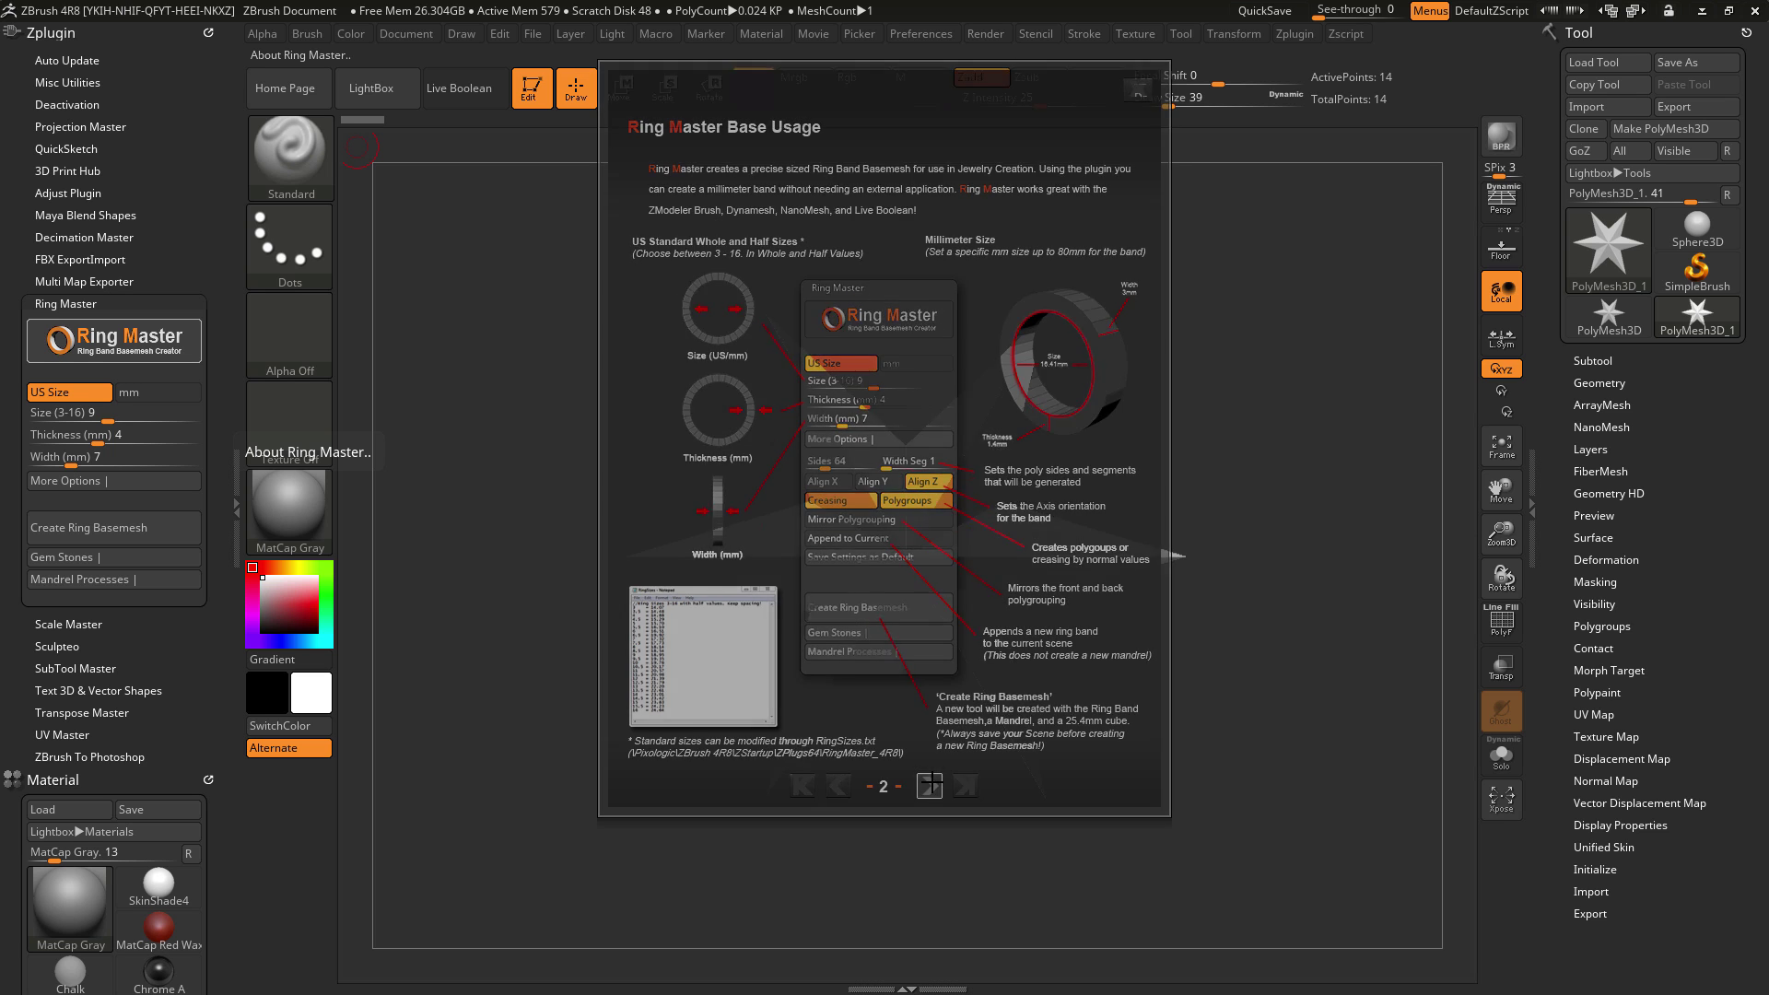
pyautogui.click(929, 785)
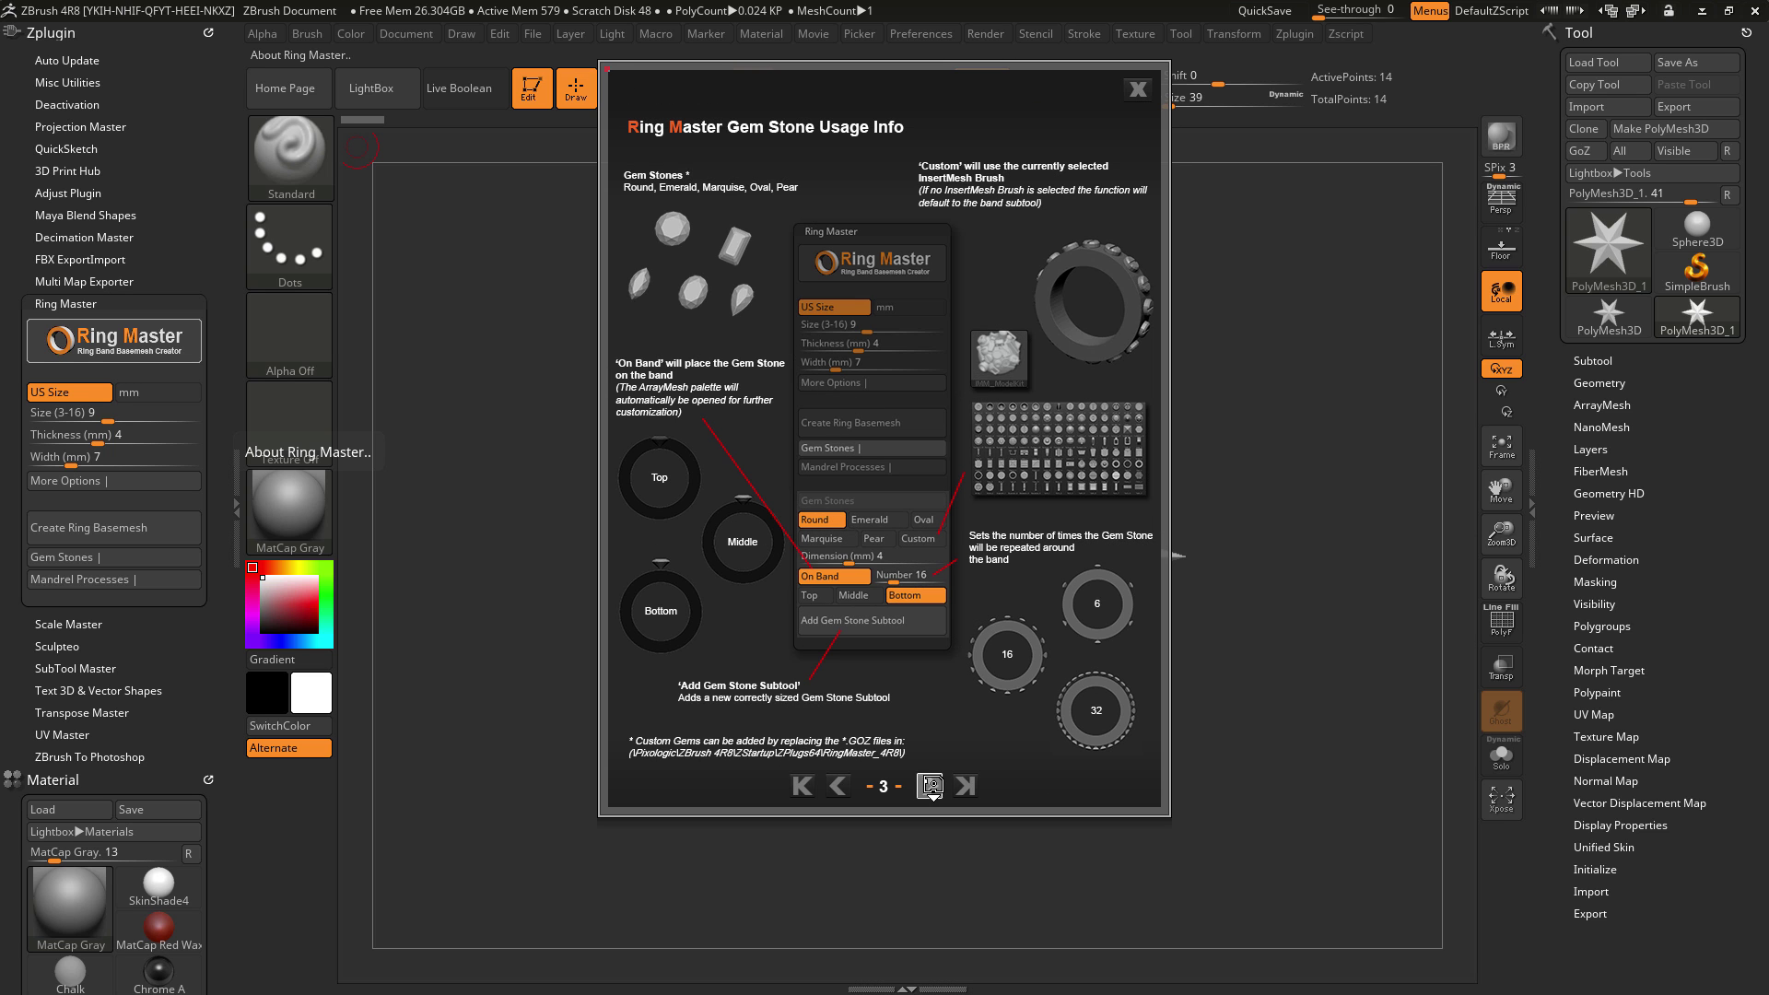
pyautogui.click(1132, 94)
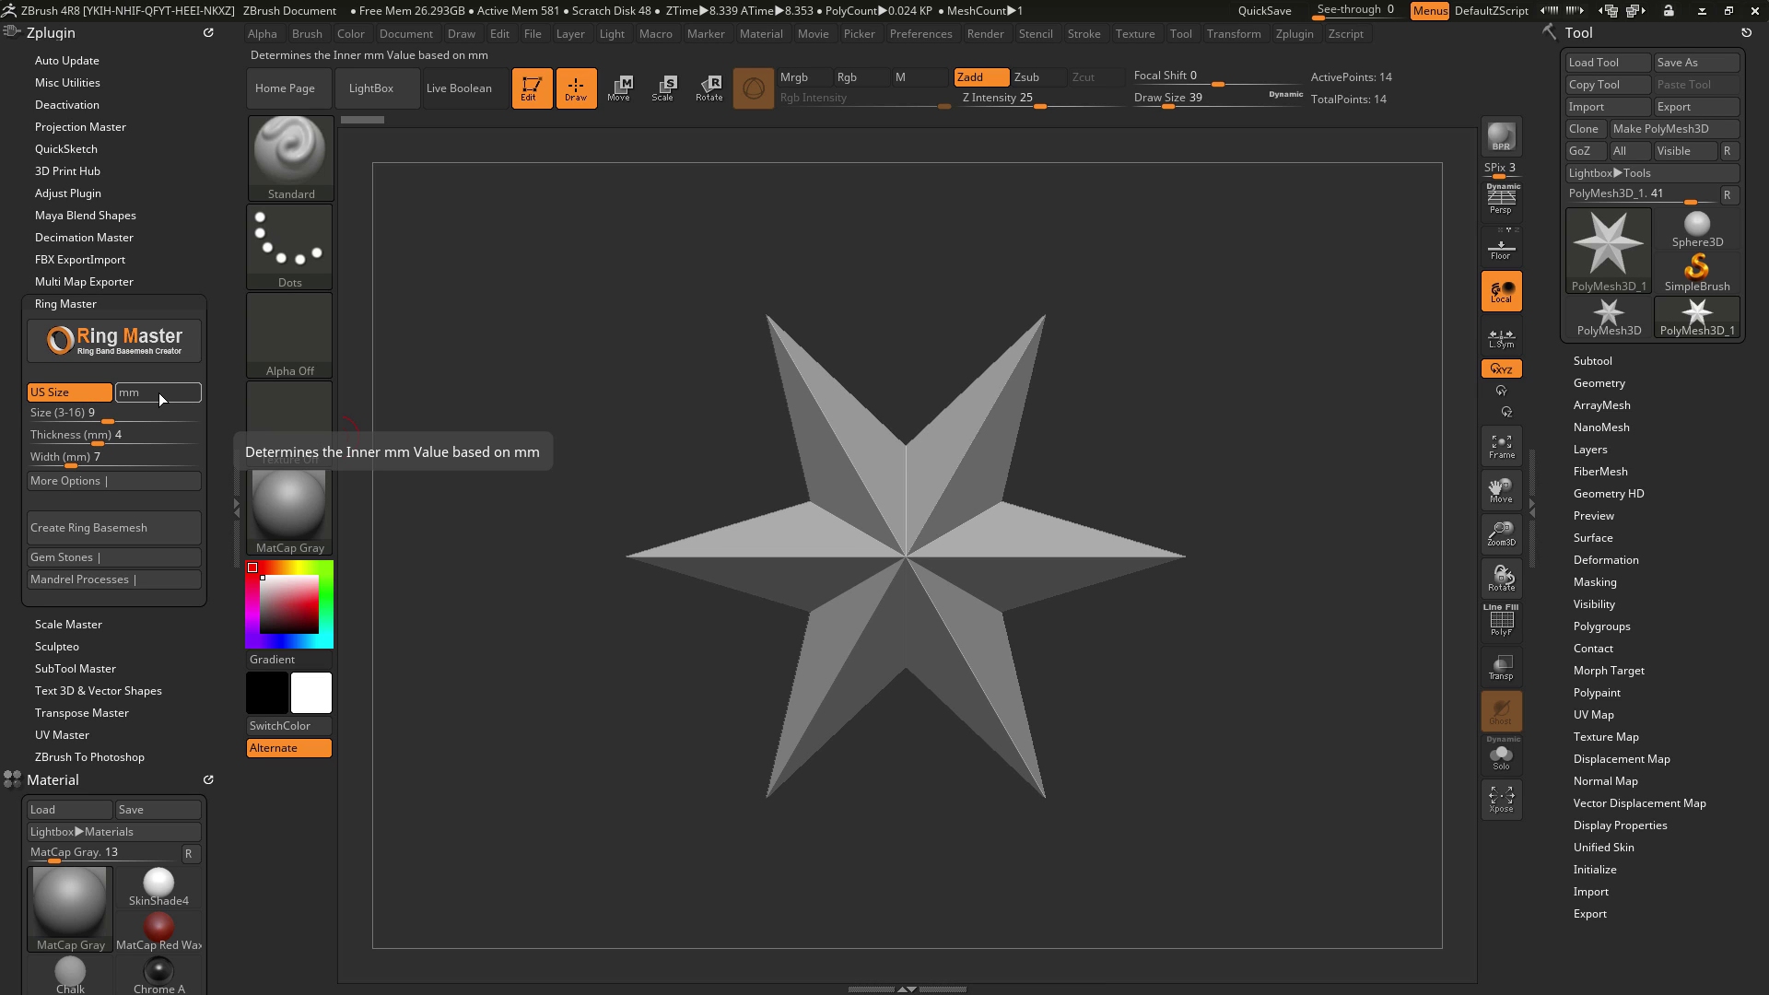
pyautogui.click(76, 394)
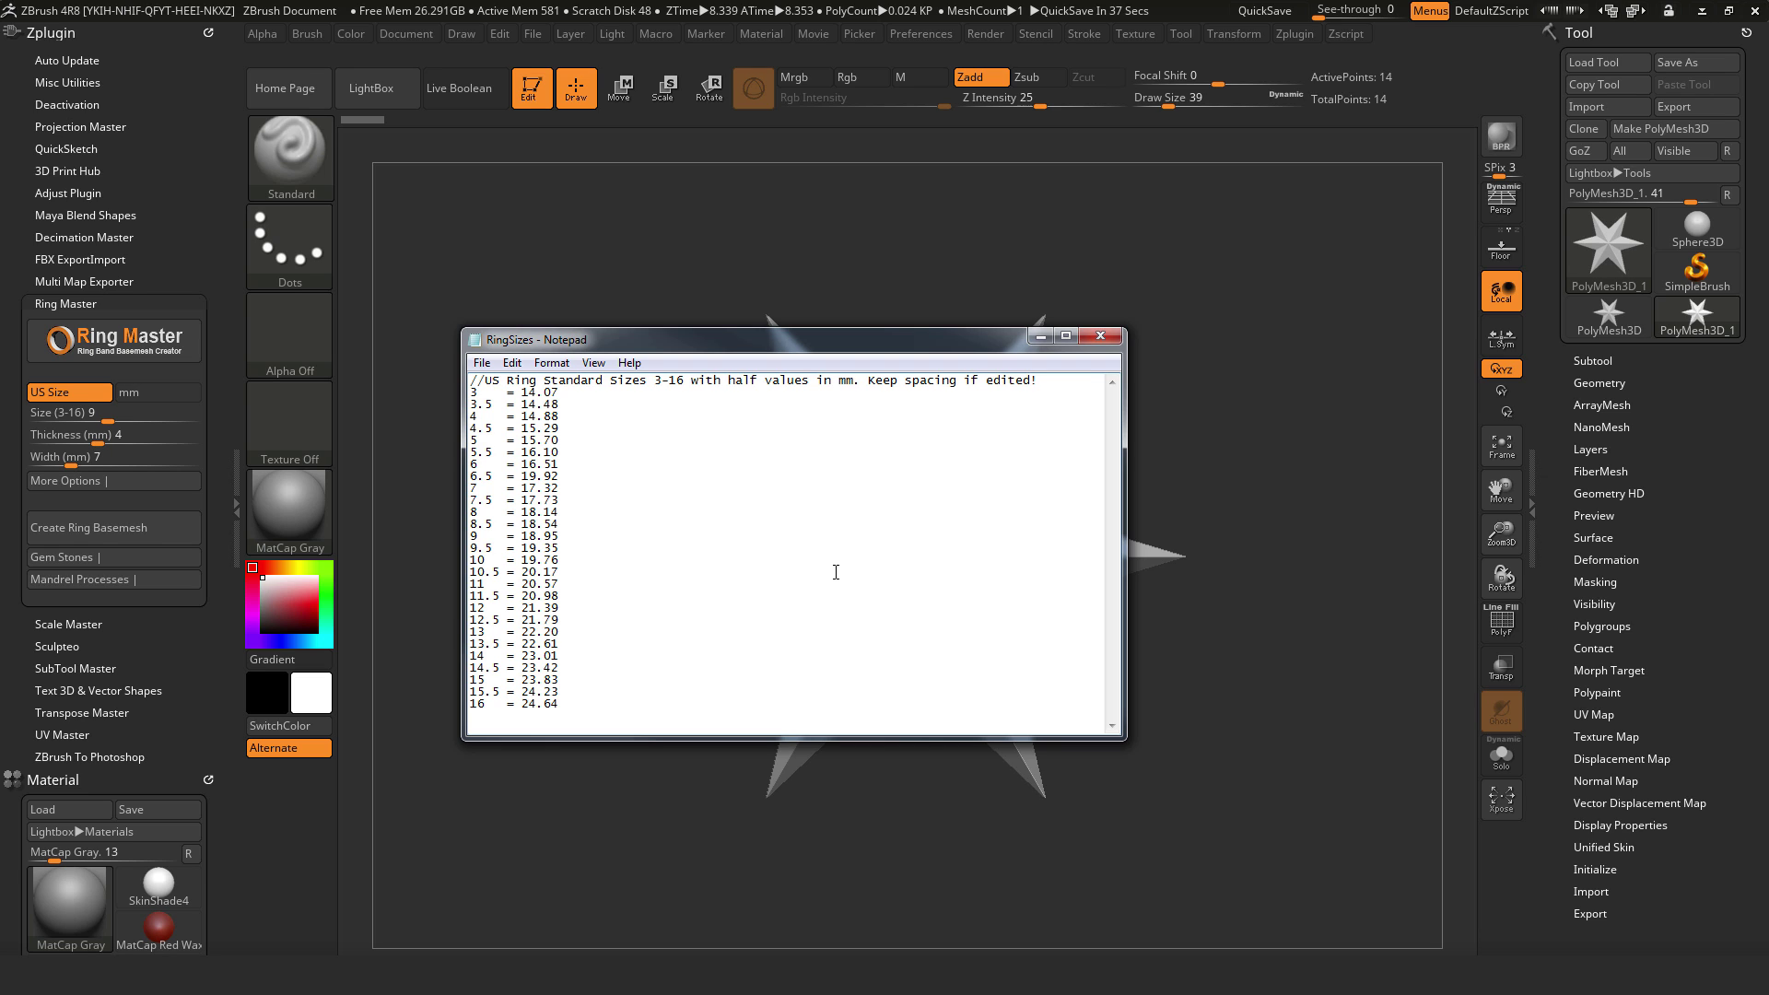
pyautogui.hotkey('alt', 'Tab')
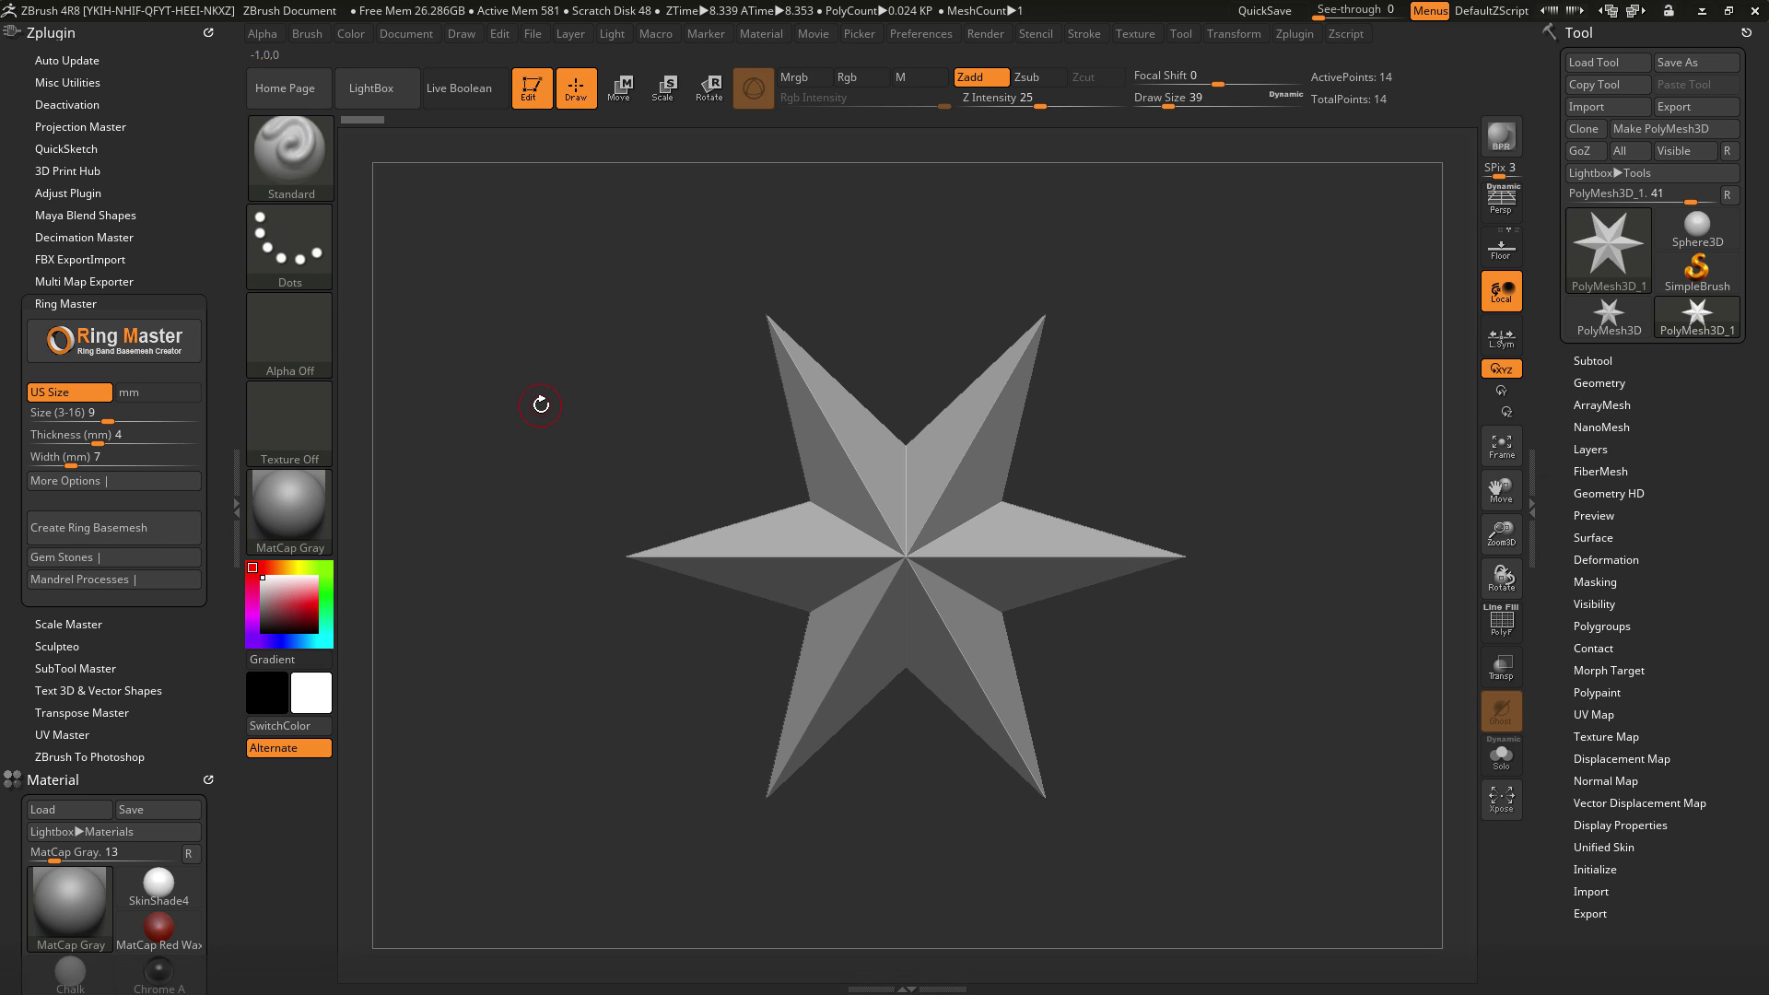
# Step: Set Ring Master Size 7, Thickness 2, Width 4, and Width Seg 3 under More Options
pyautogui.click(109, 413)
pyautogui.press('Return')
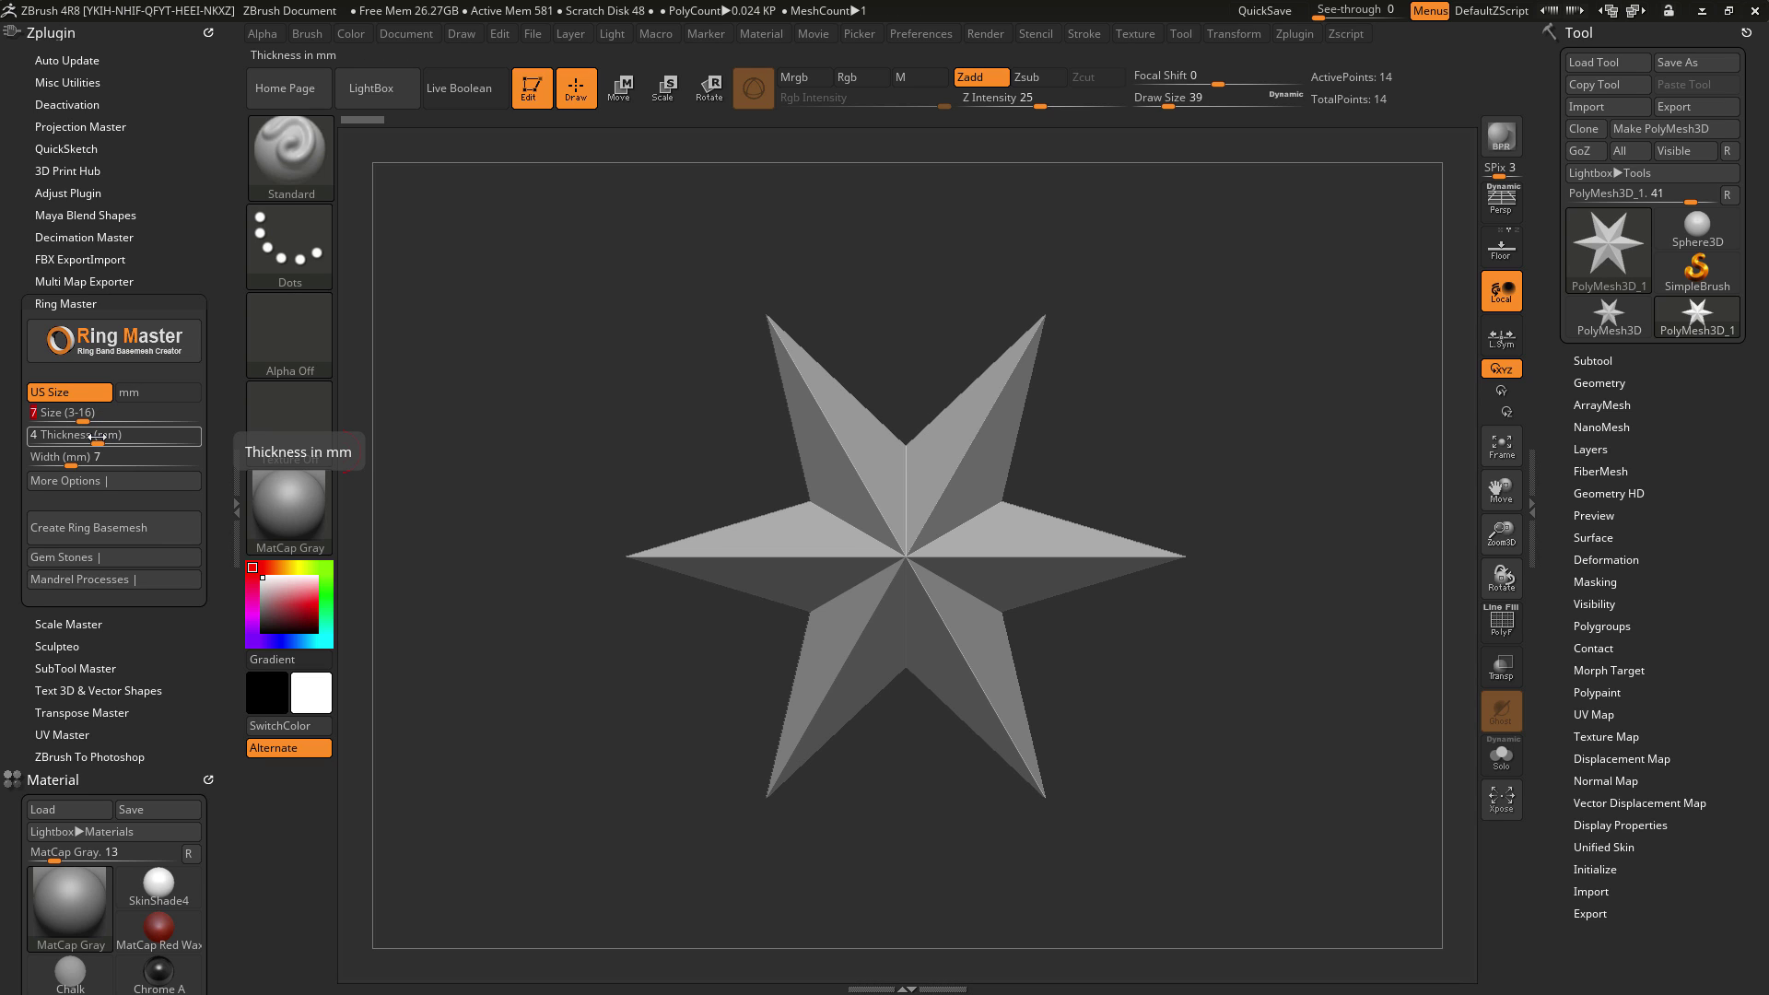
pyautogui.click(100, 434)
pyautogui.write('2')
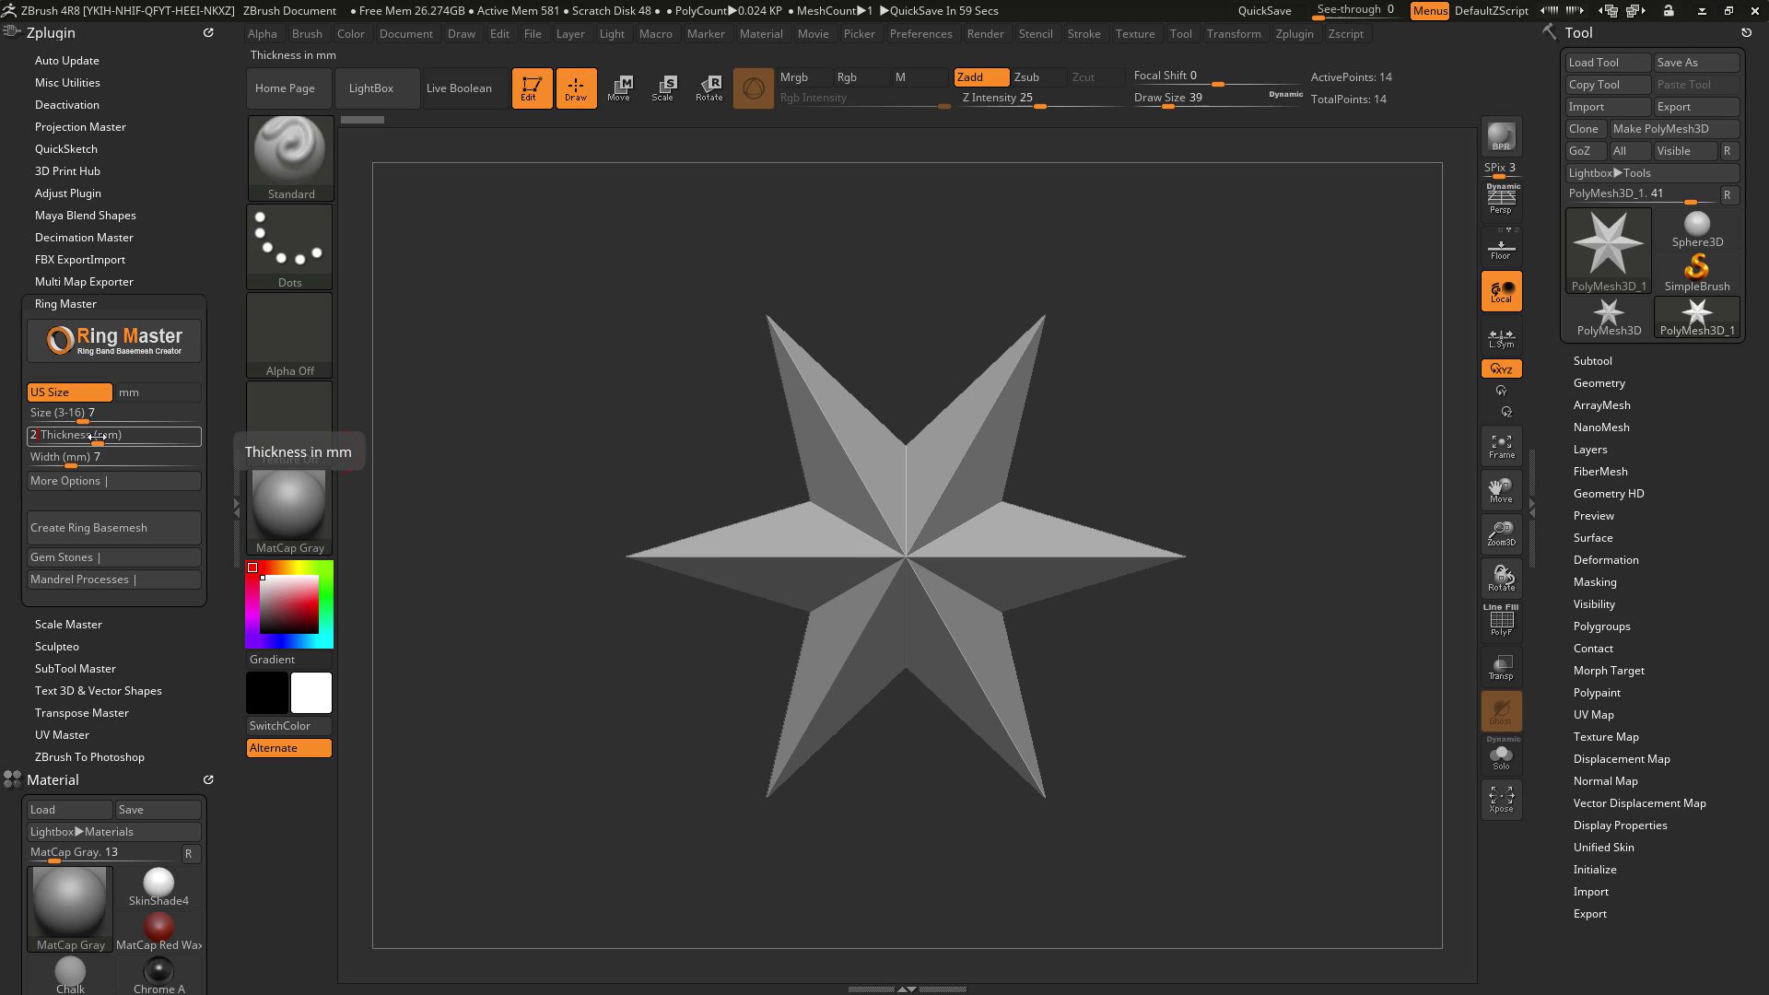
pyautogui.press('Return')
pyautogui.click(73, 457)
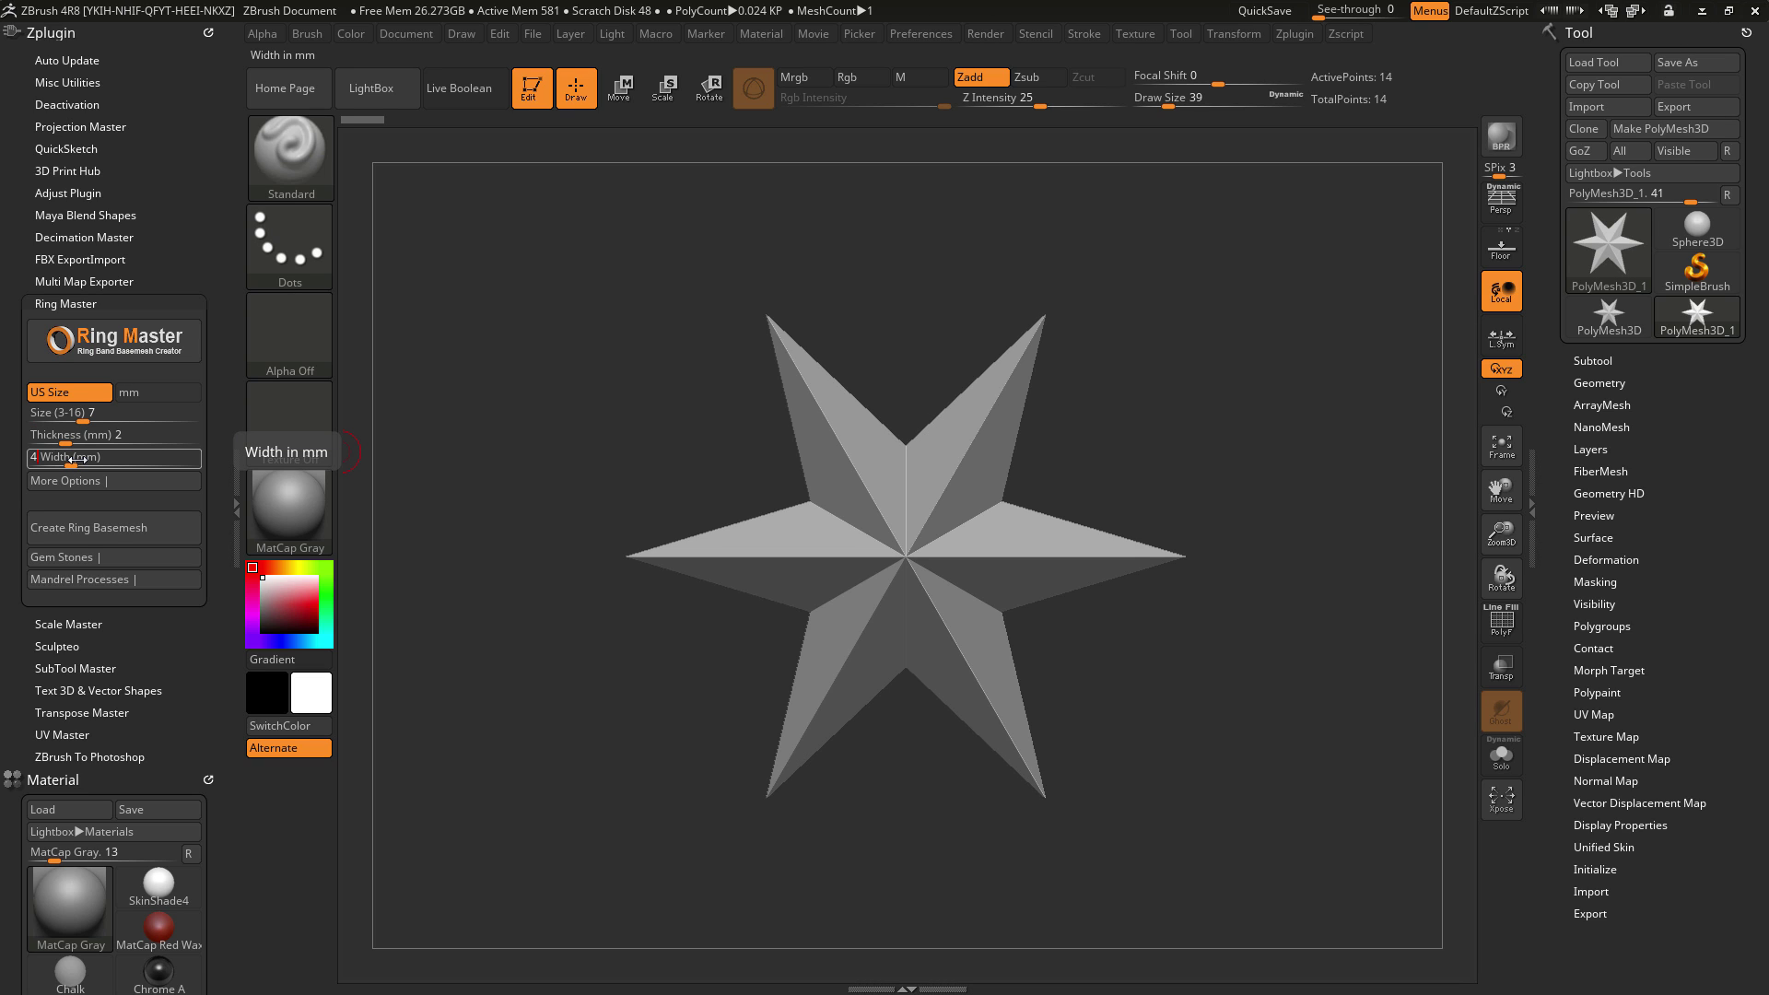
pyautogui.write('4')
pyautogui.press('Return')
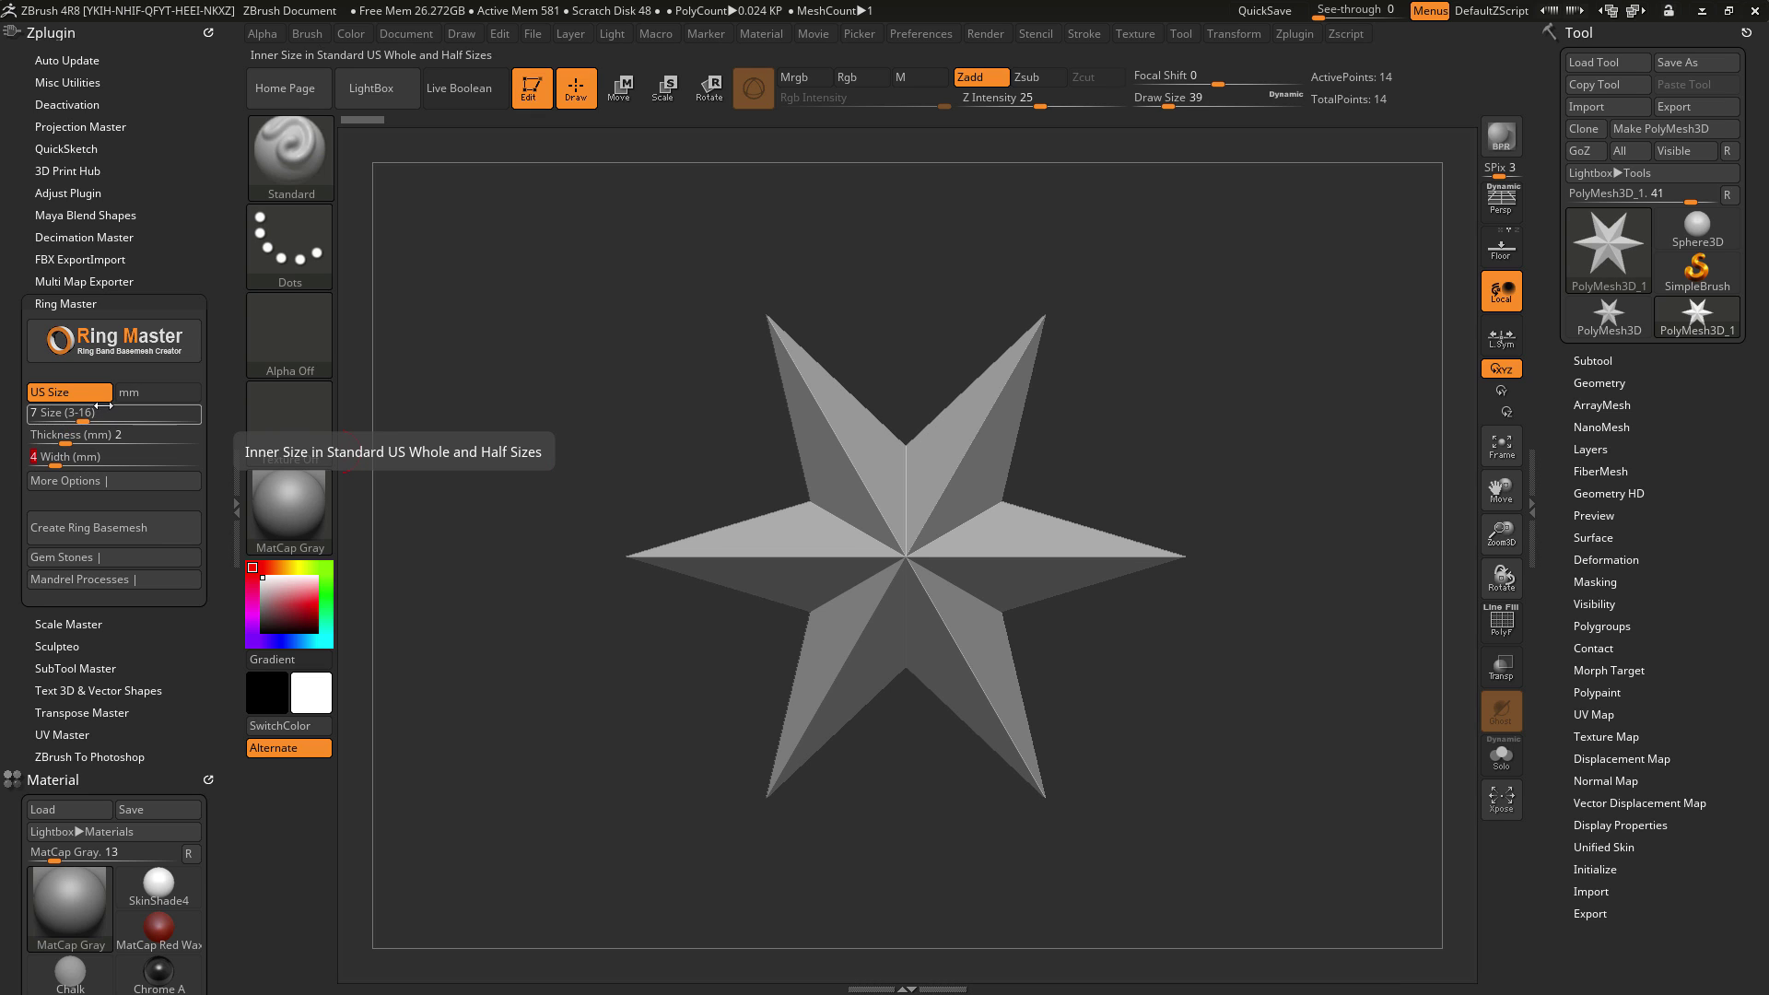
pyautogui.click(89, 480)
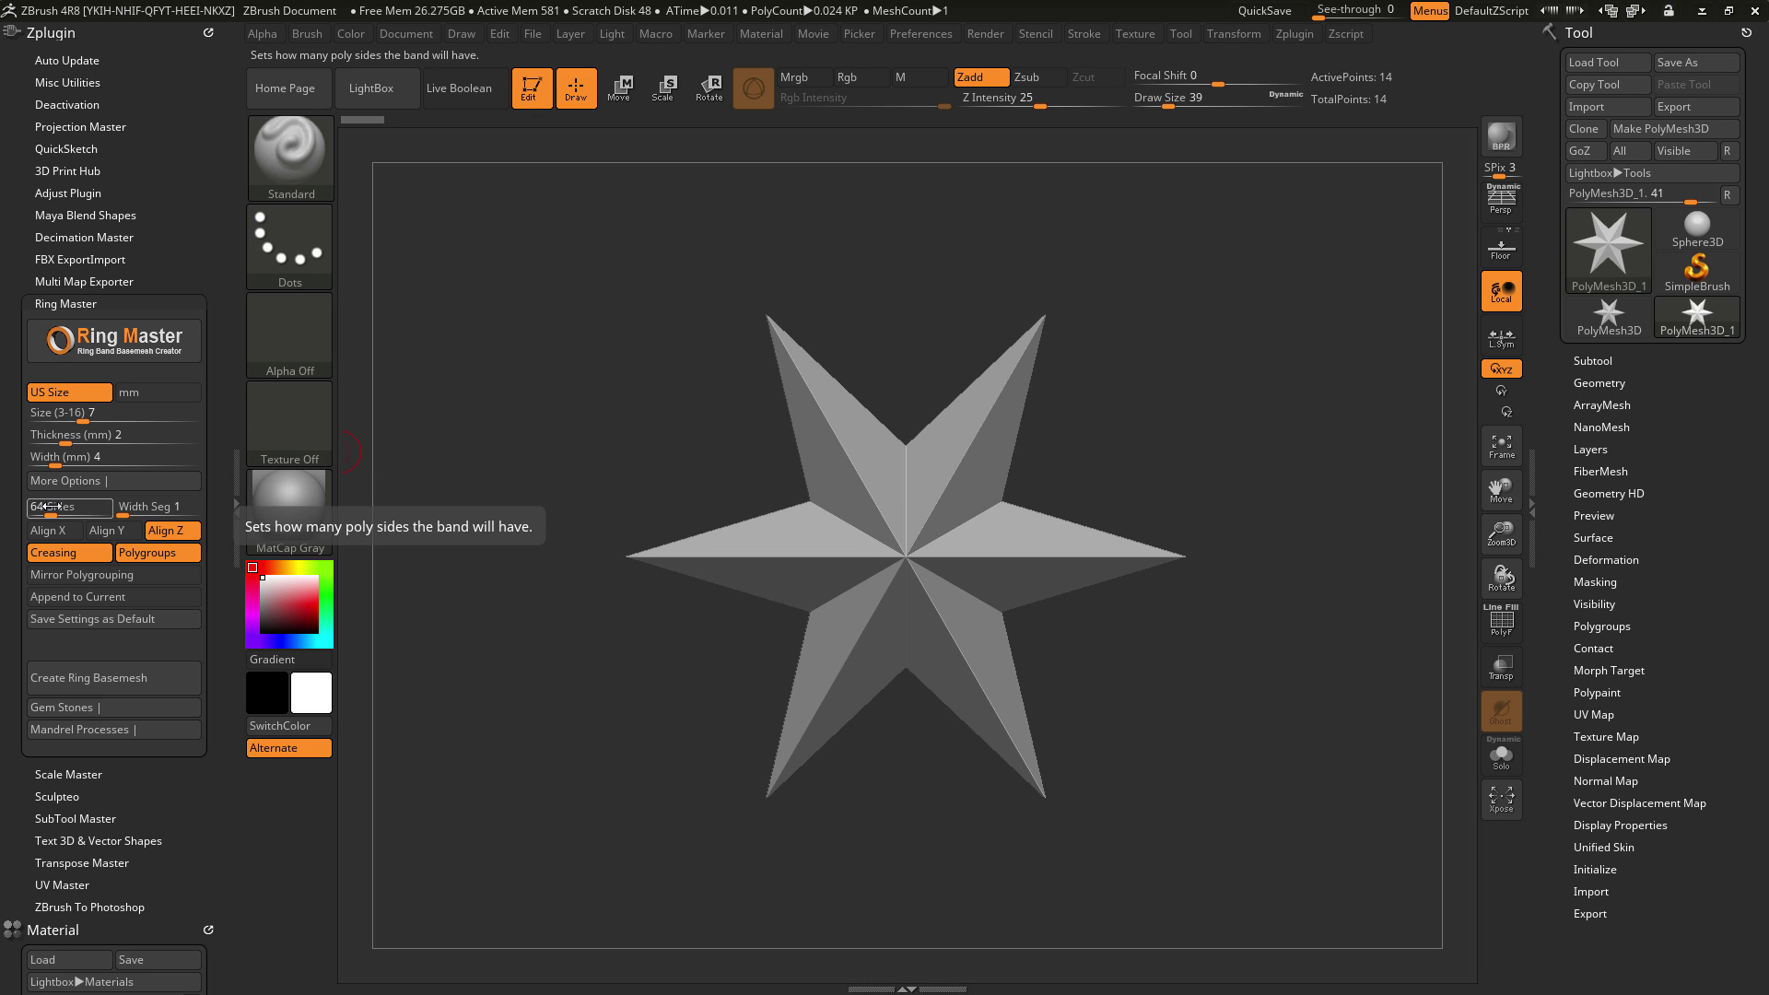
pyautogui.click(126, 509)
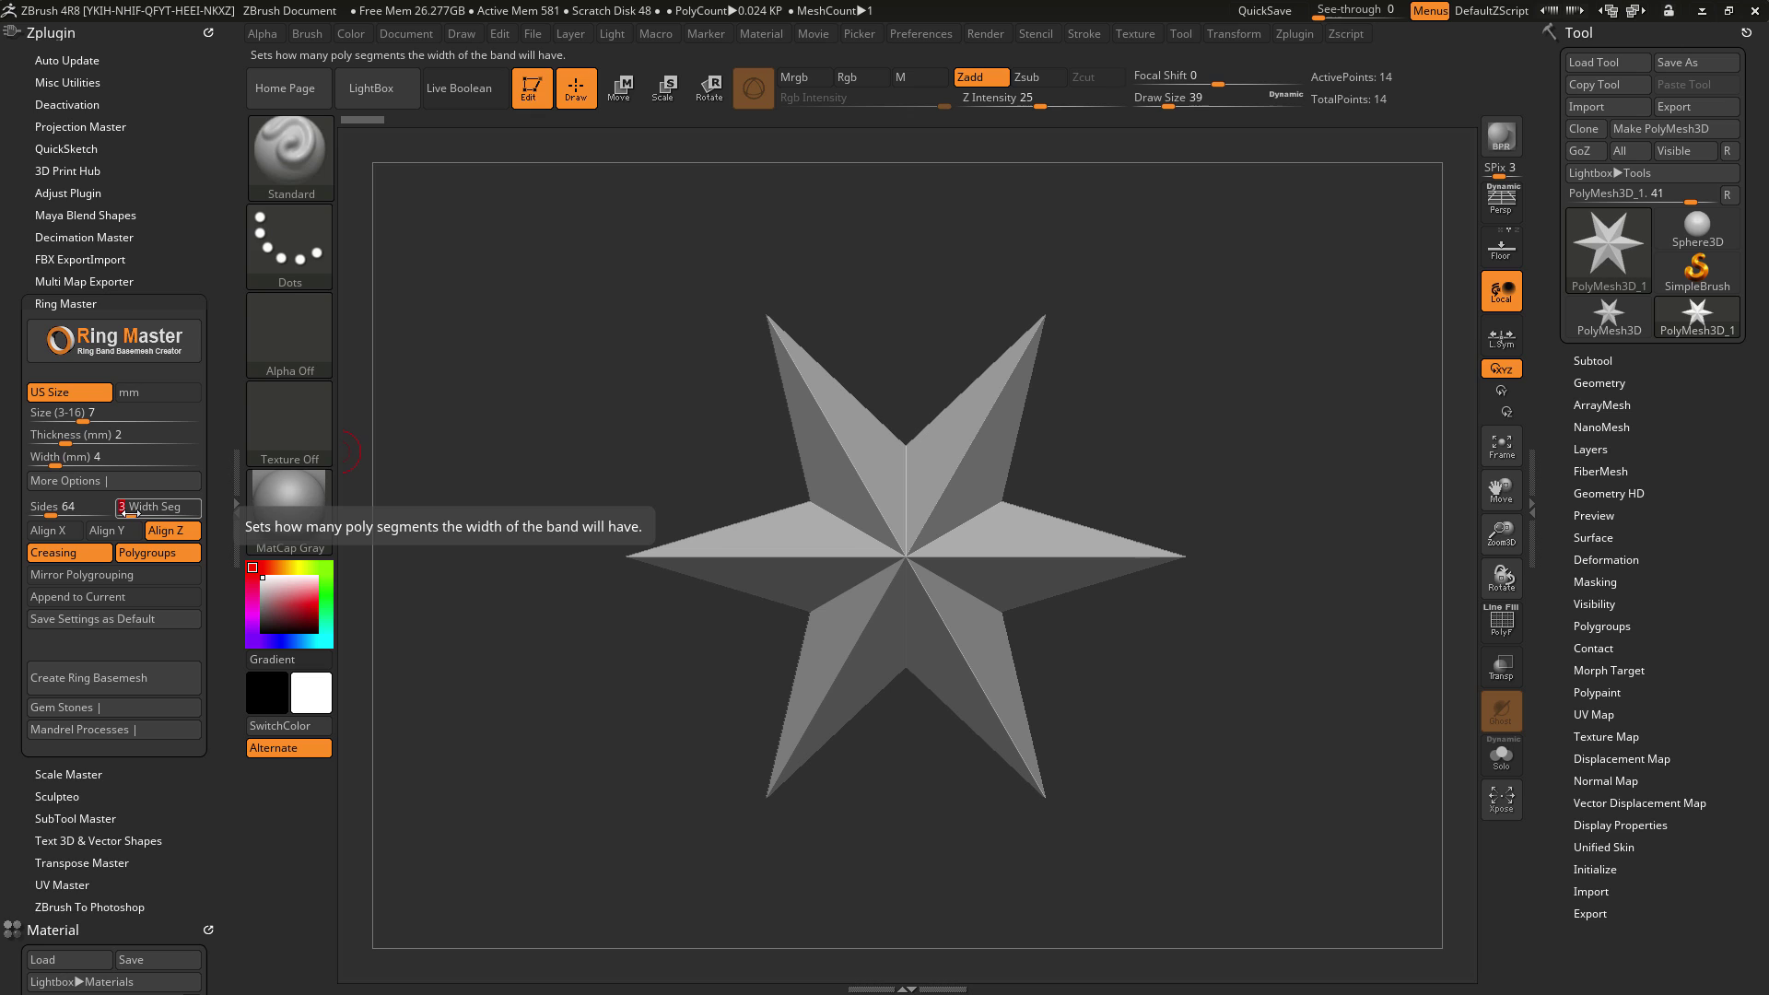
pyautogui.write('3')
pyautogui.press('Return')
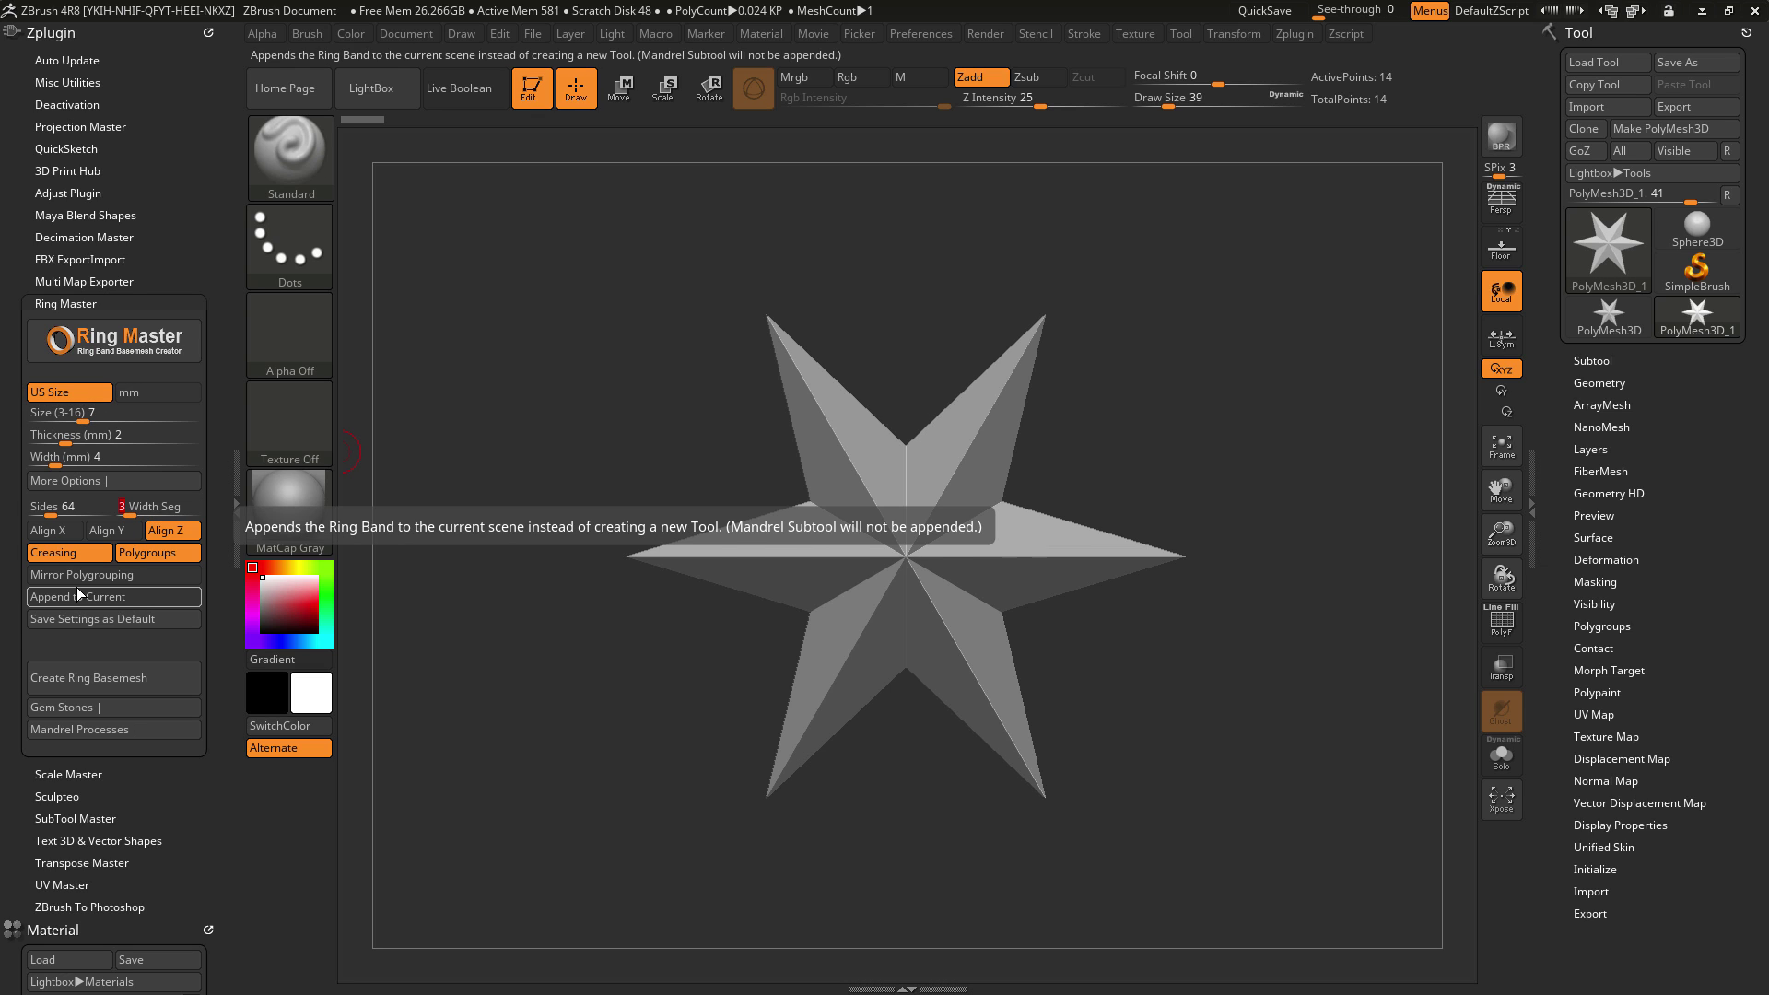
# Step: Create the Ring_17.32mm_x_2mm_x_4mm basemesh and view it with PolyF and Persp enabled
pyautogui.click(91, 682)
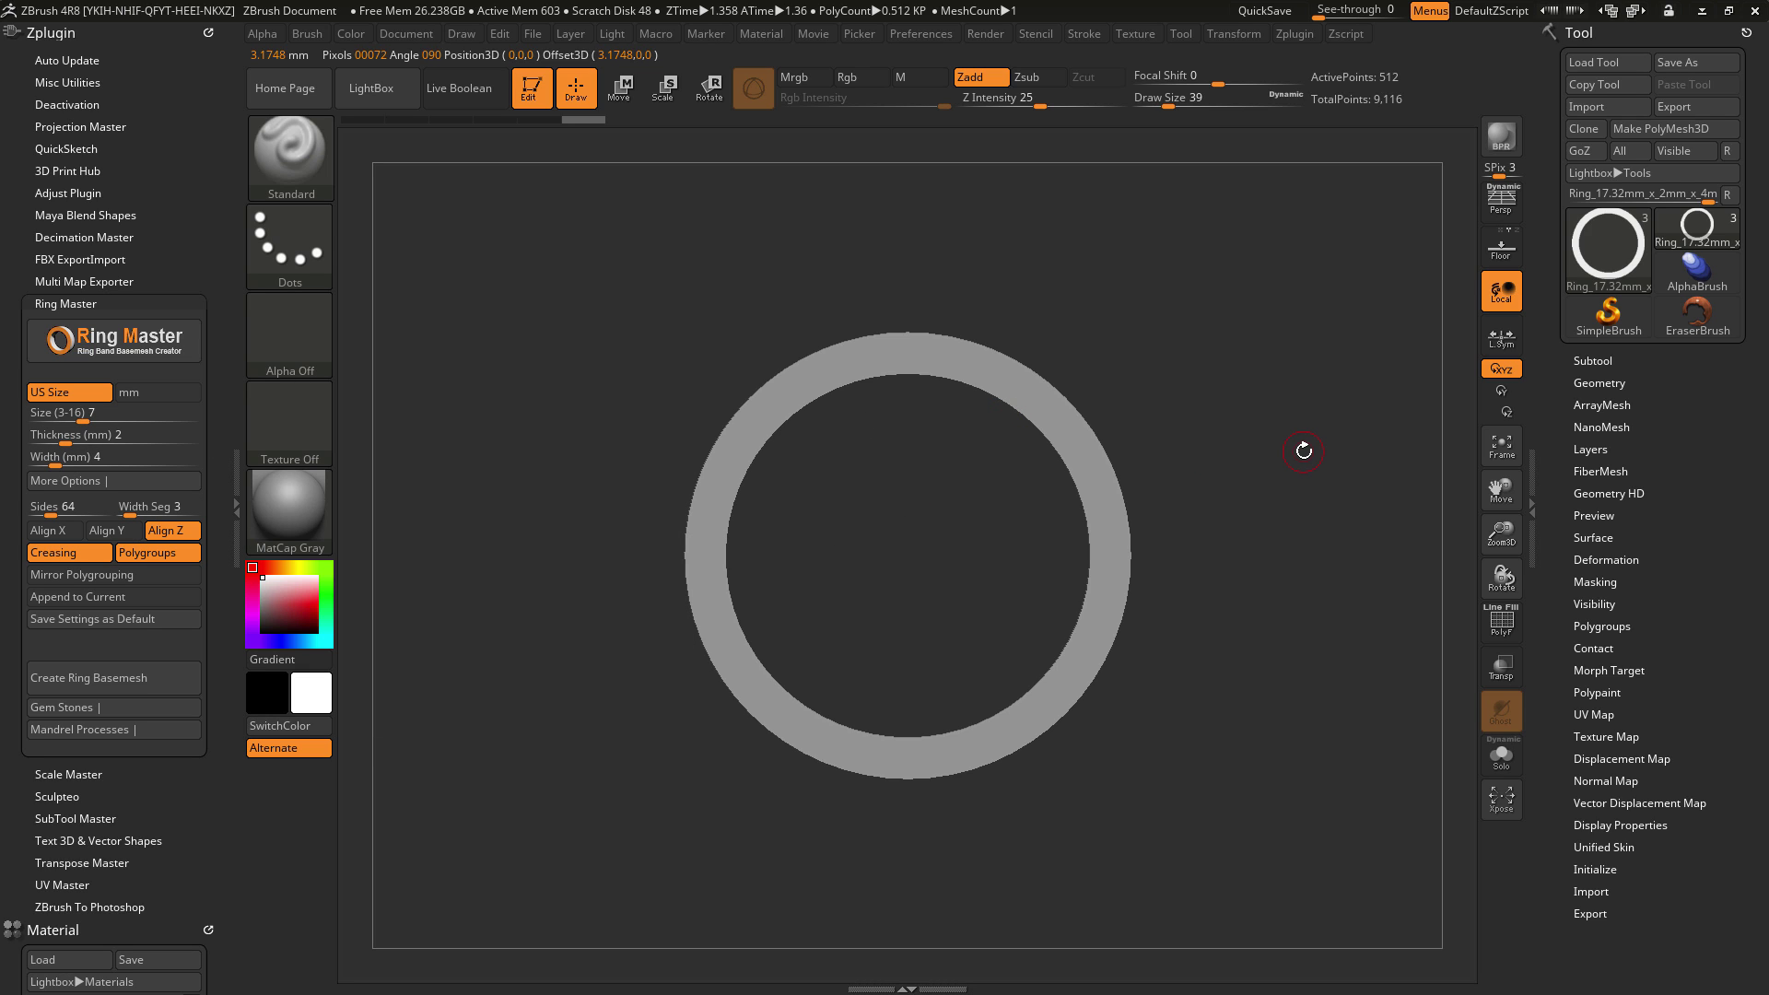
pyautogui.click(1512, 632)
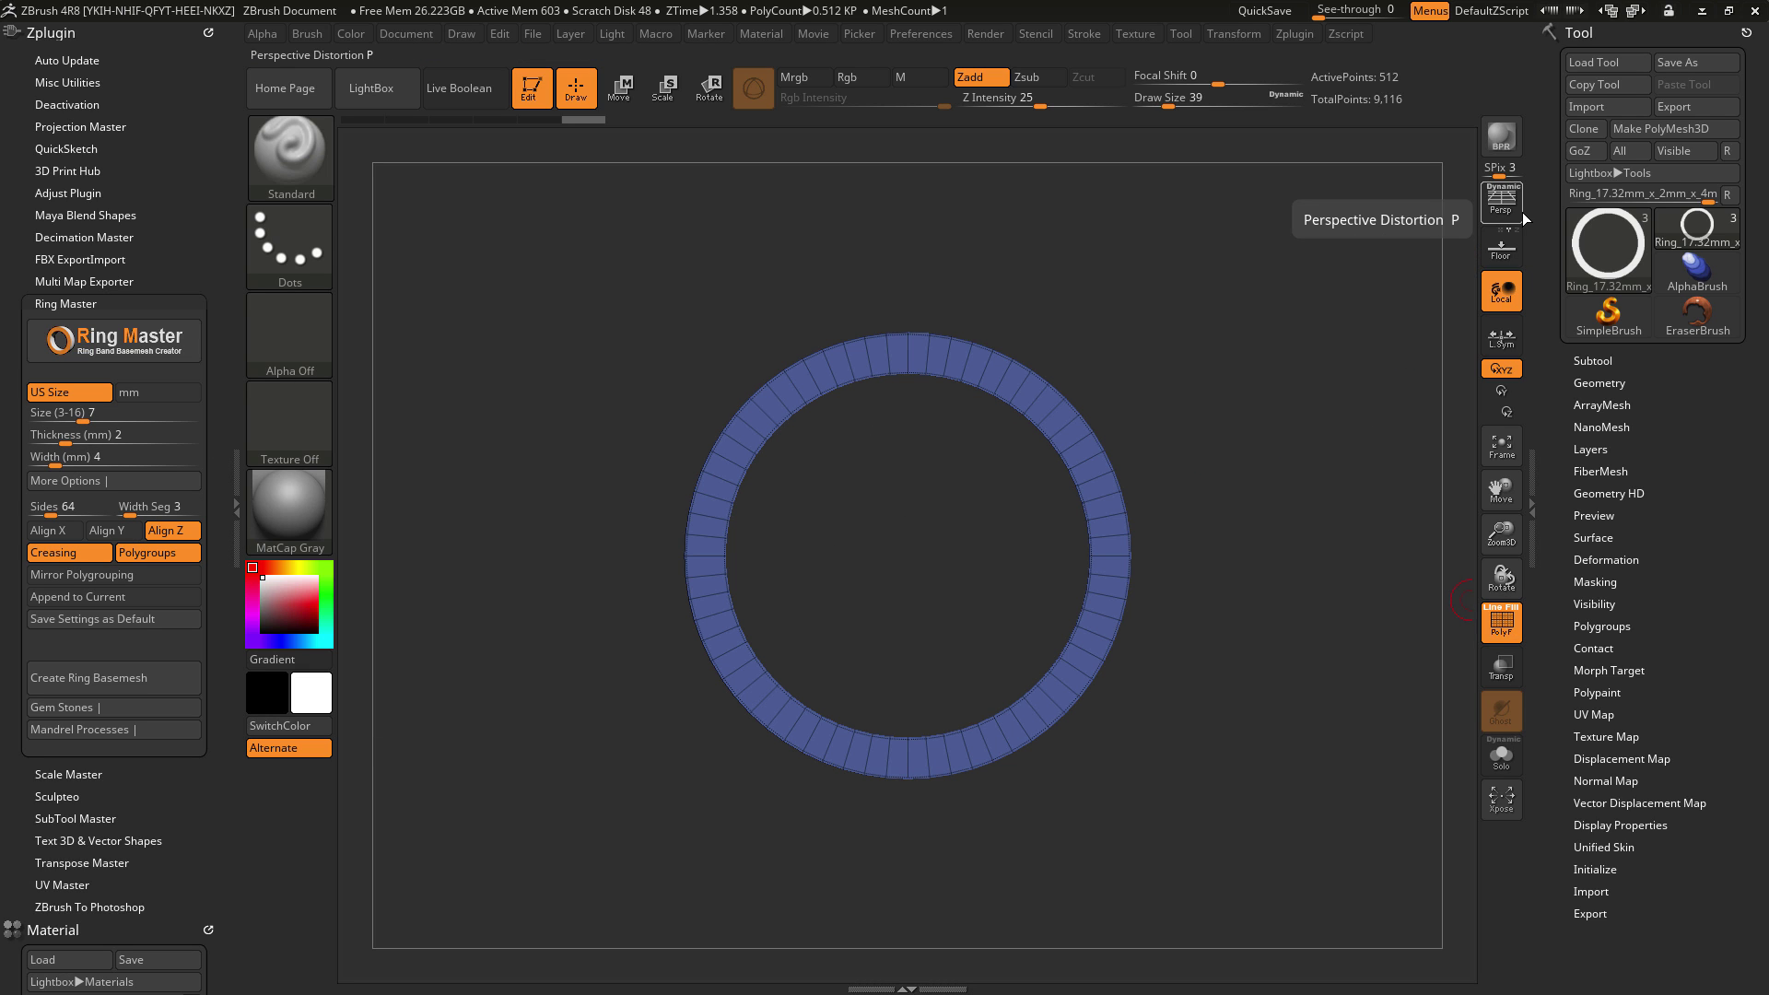
pyautogui.click(1500, 201)
pyautogui.moveTo(1354, 502); pyautogui.dragTo(1305, 531)
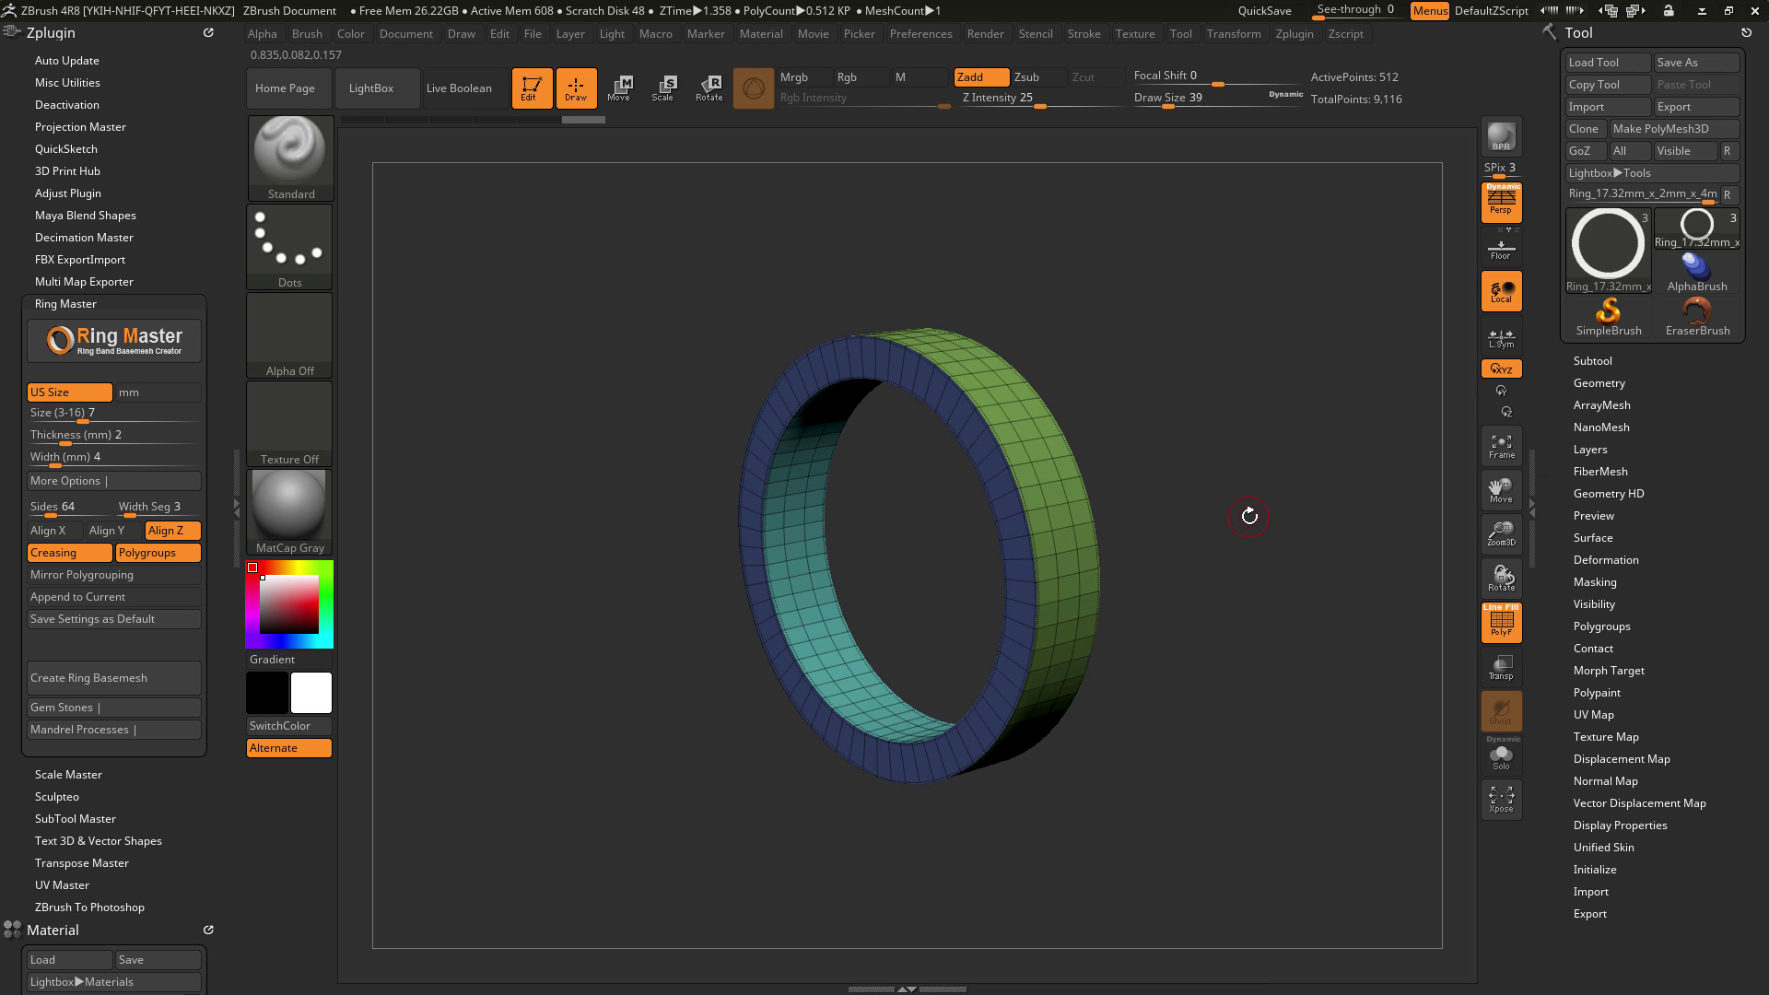
# Step: Step through the Mandrel and Ring_US_Size7 subtools, ending on the Ring_17.32mm_x_2mm_x_4mm band
pyautogui.click(1592, 360)
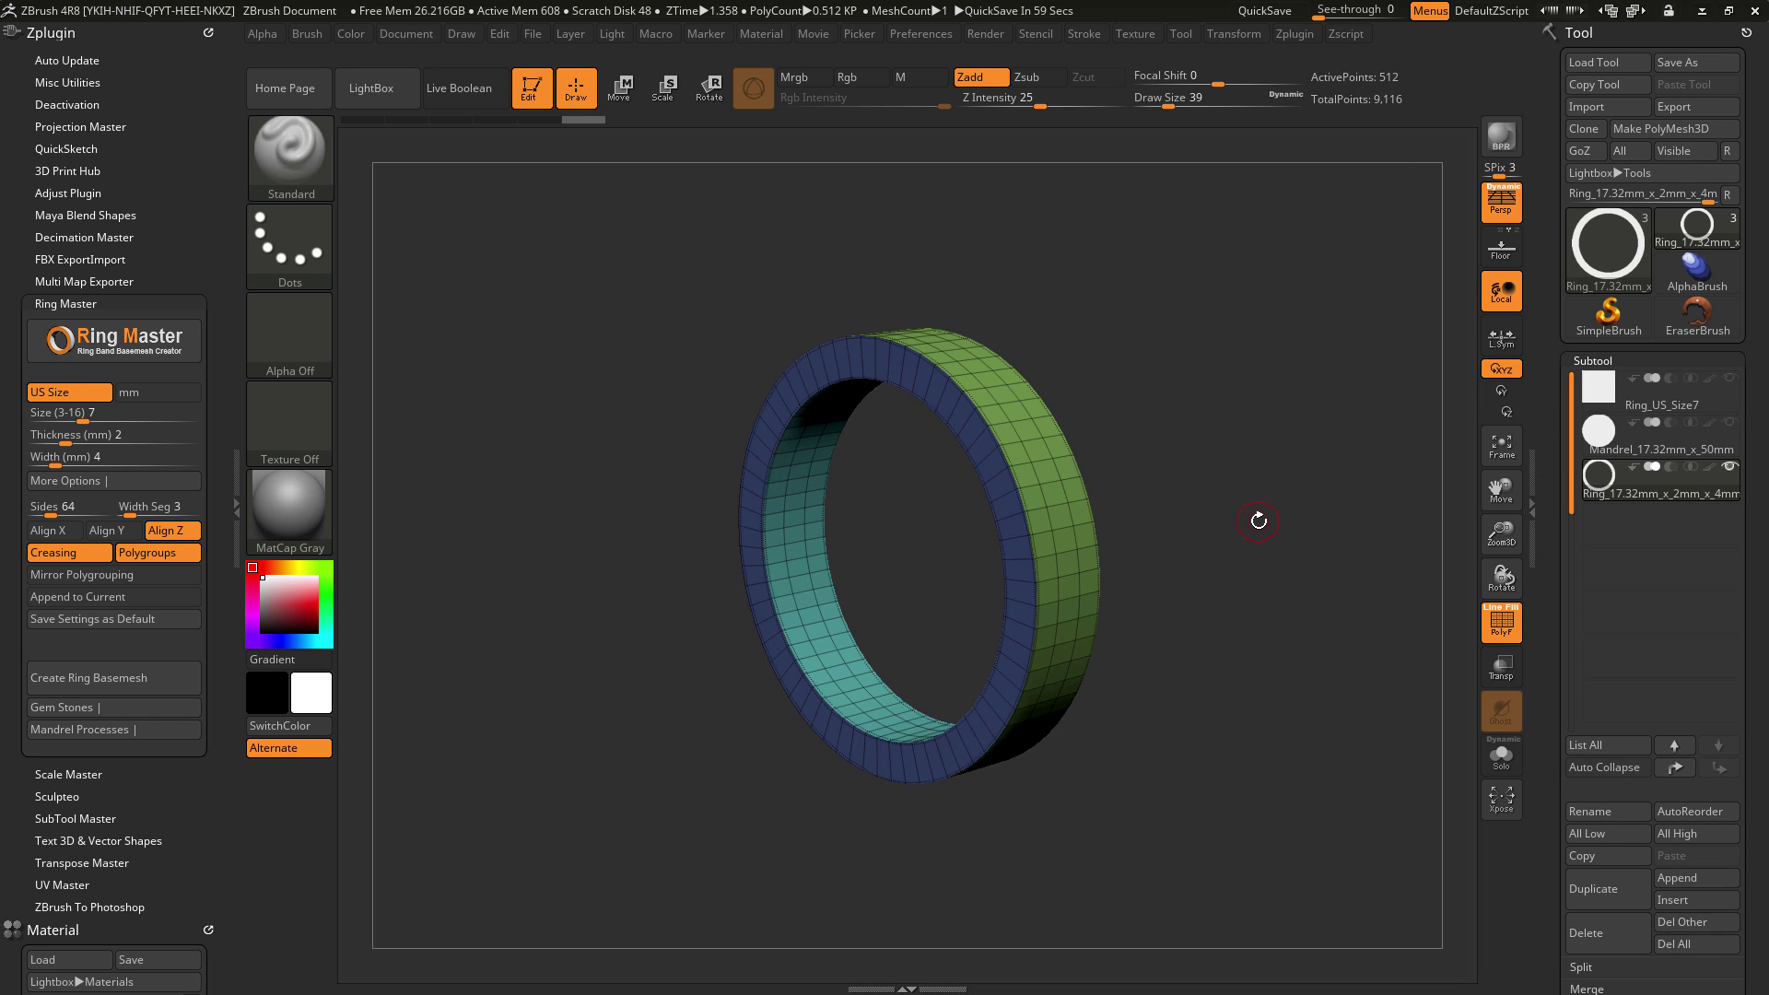
pyautogui.moveTo(1271, 522); pyautogui.dragTo(1308, 485)
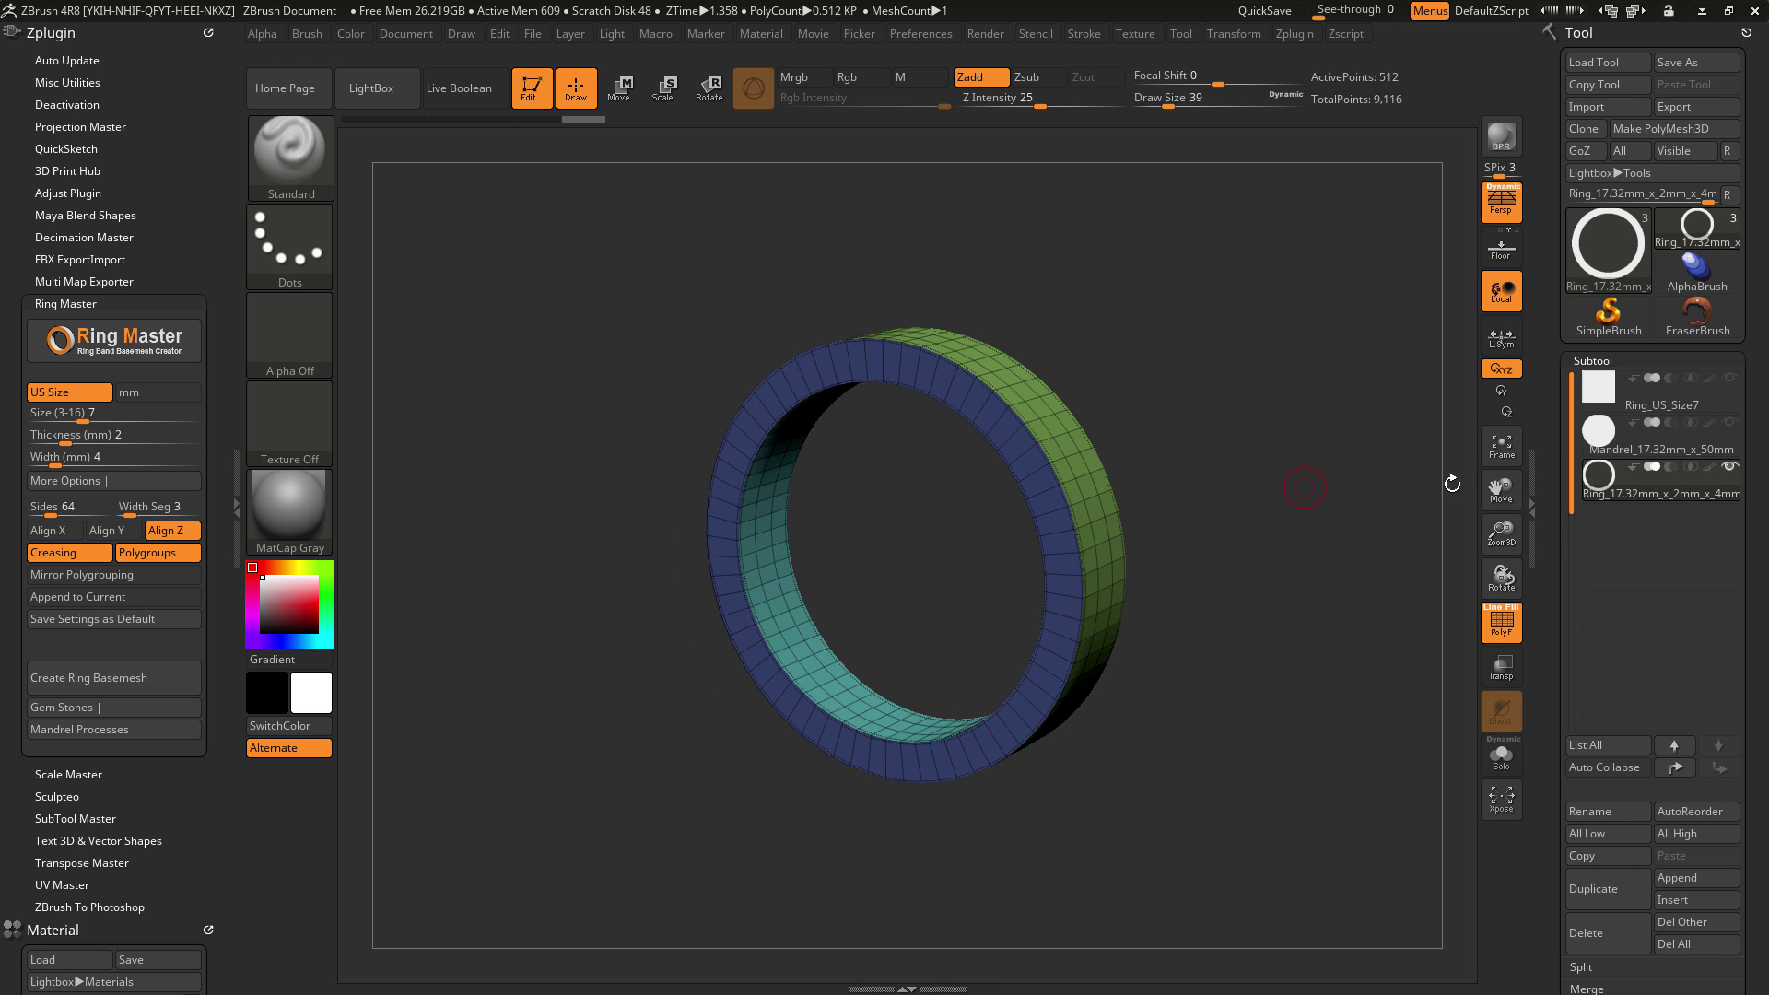
pyautogui.click(1656, 448)
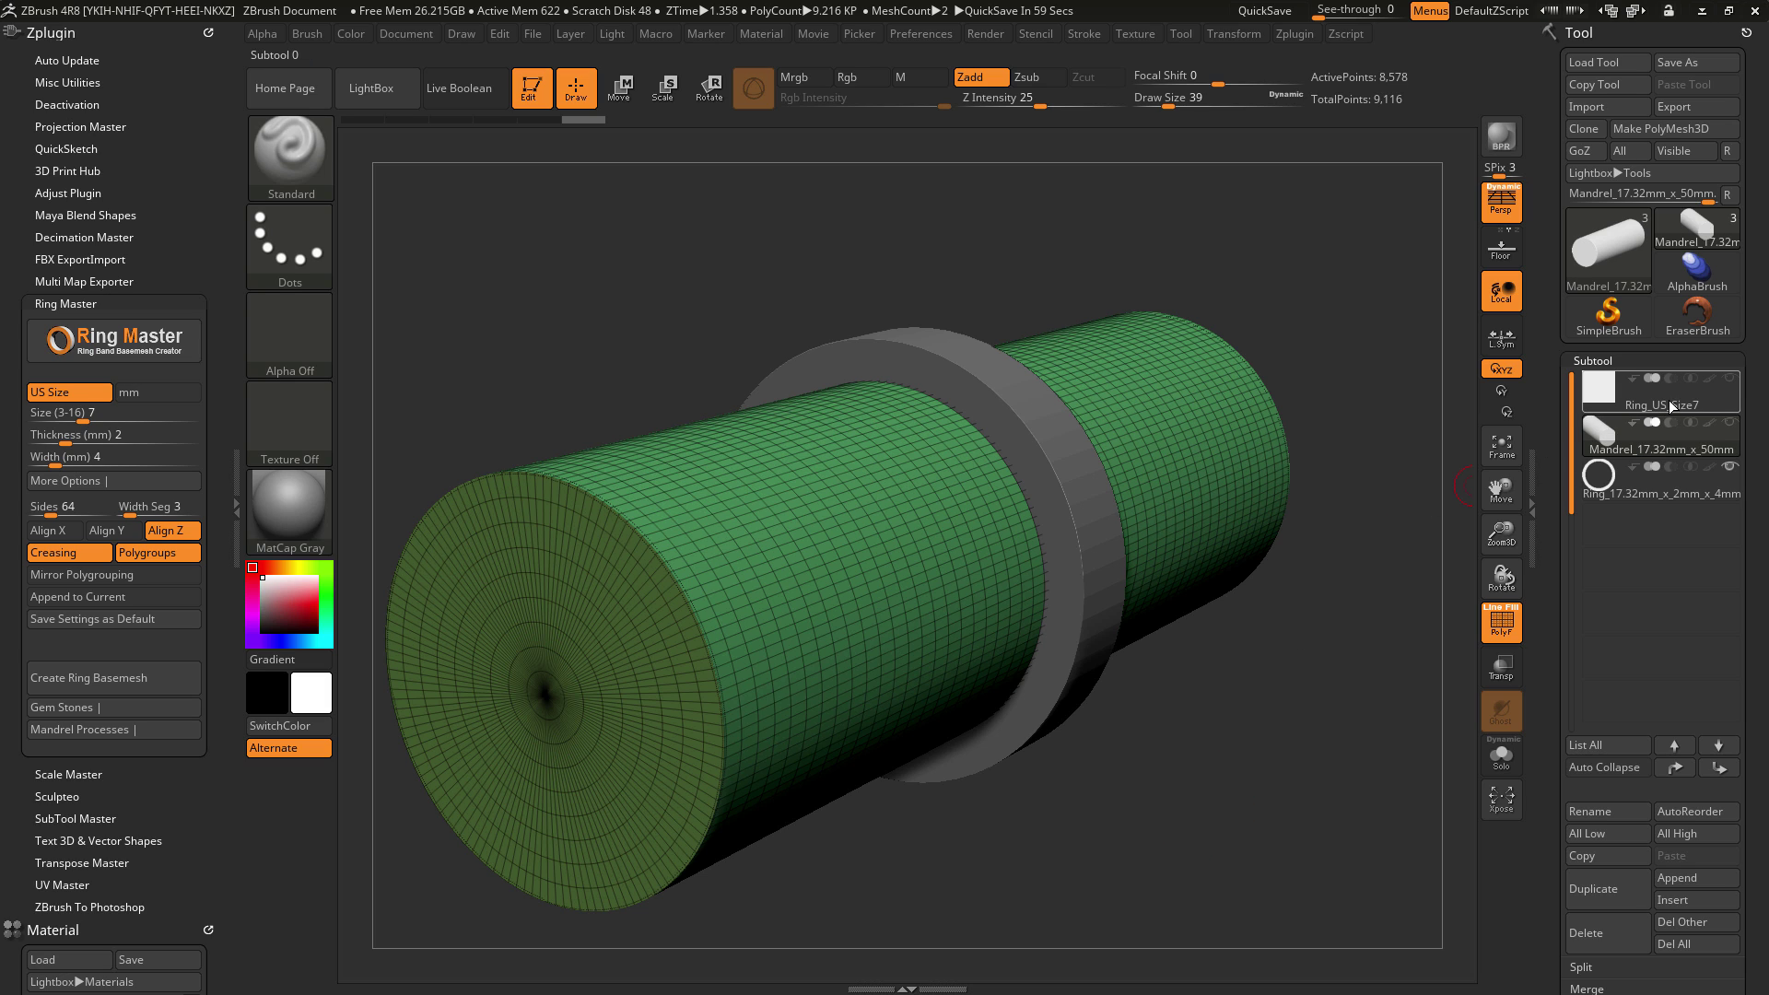
pyautogui.moveTo(1653, 405)
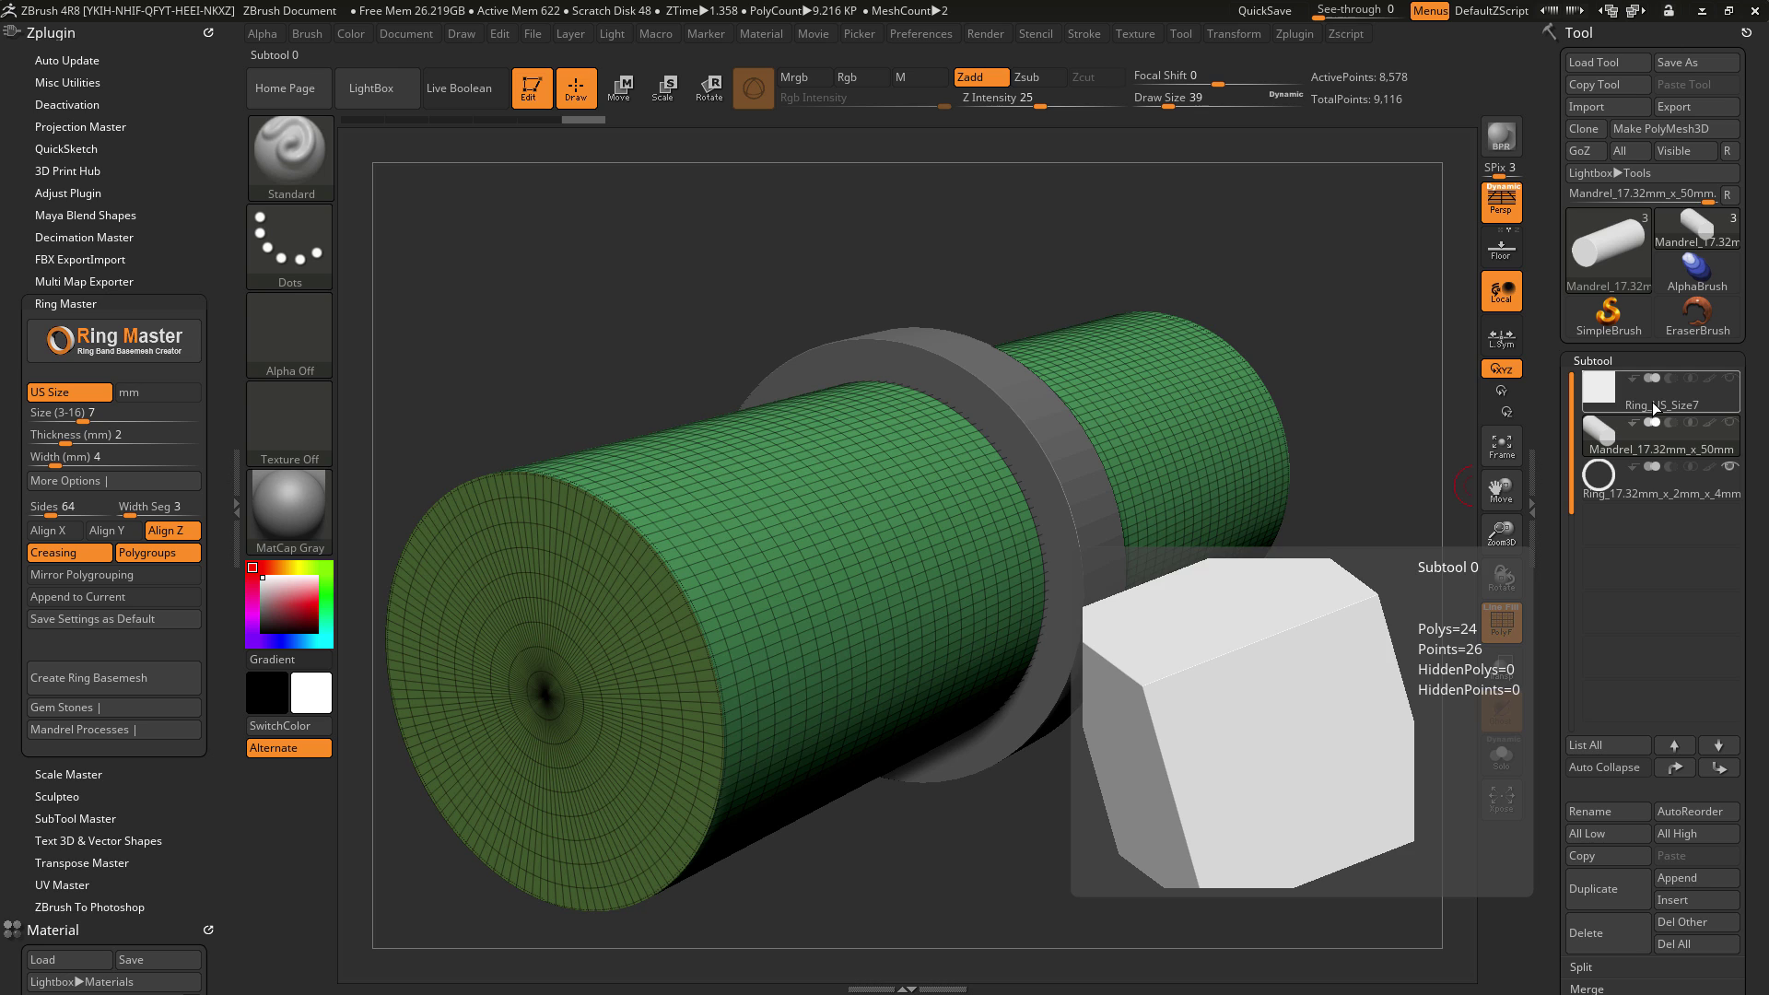
pyautogui.click(1650, 402)
pyautogui.click(1639, 494)
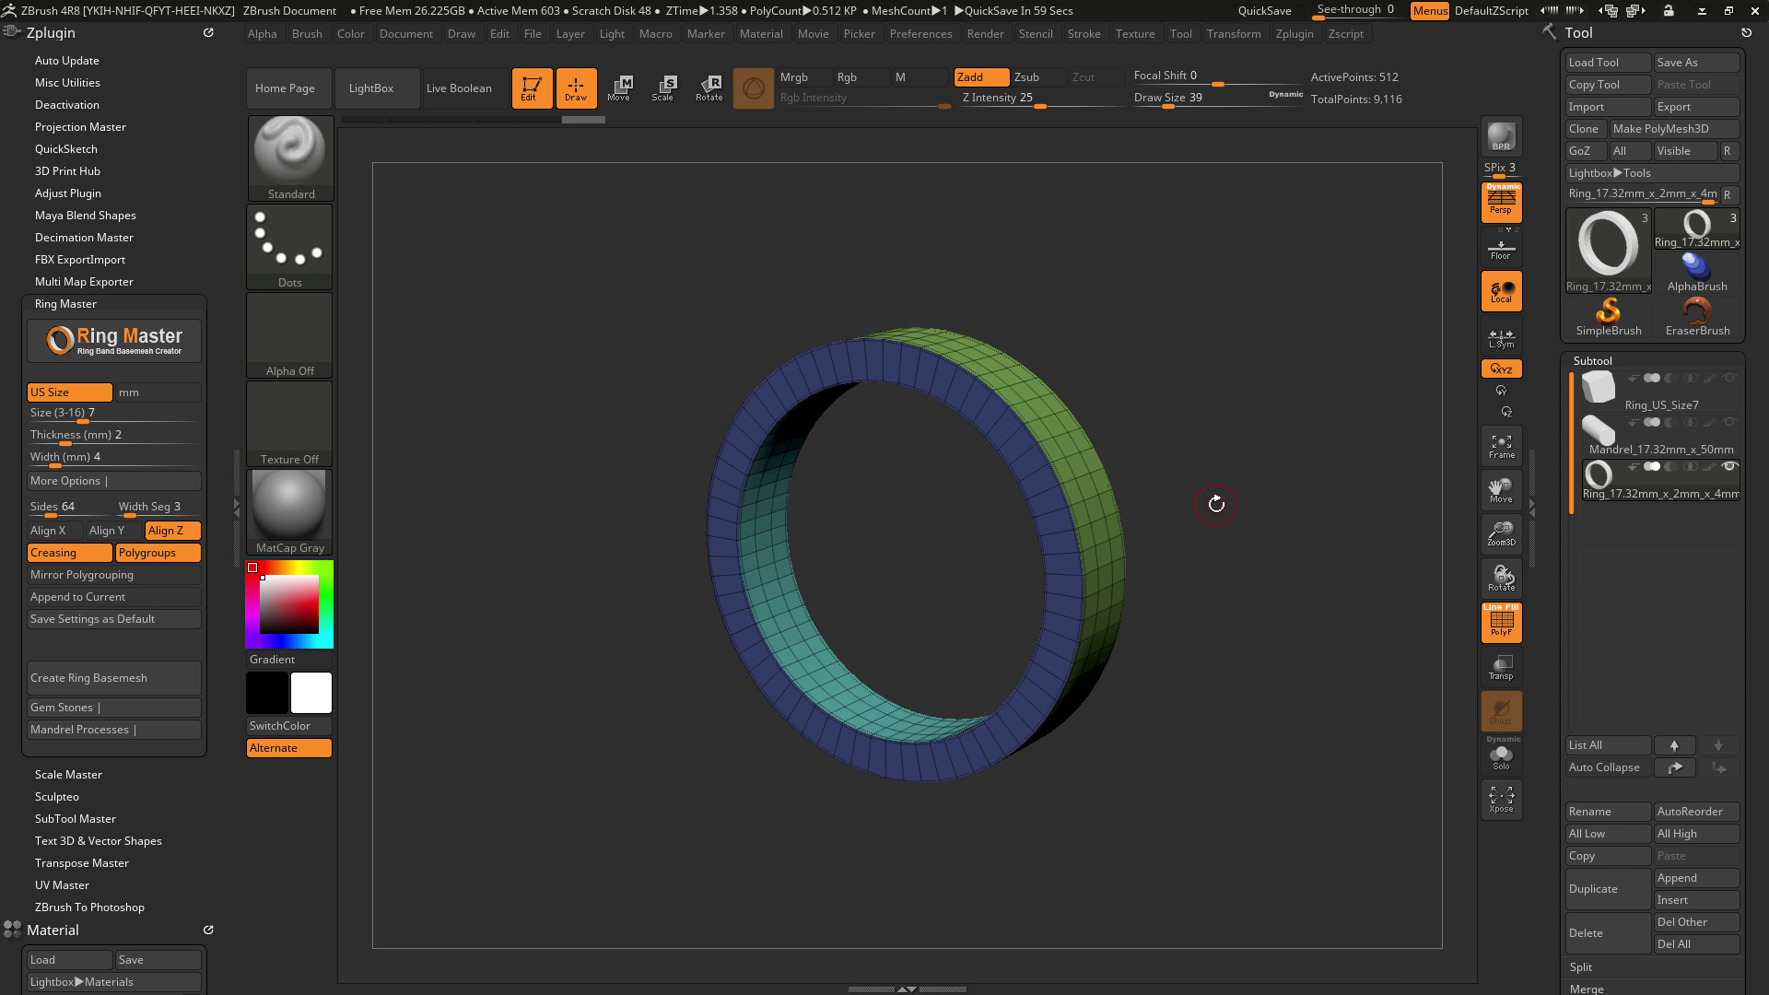
# Step: Select the ZModeler brush and turn the ring to a near-front view
pyautogui.press('b')
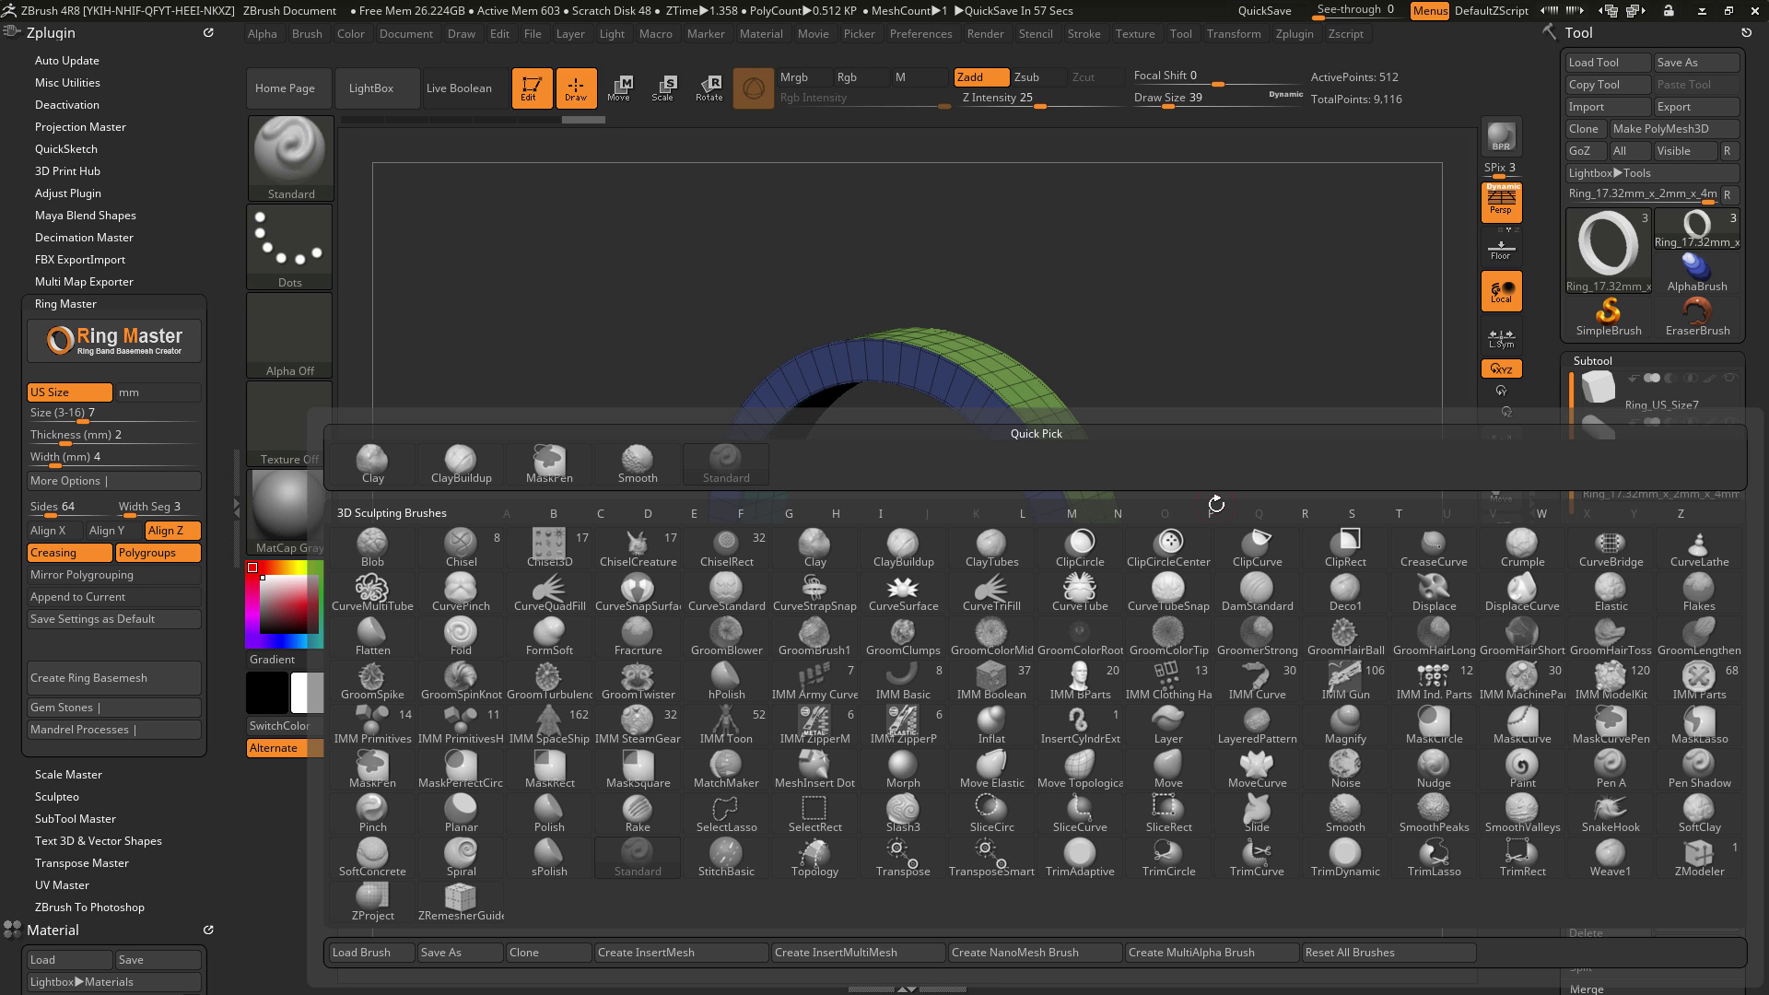
pyautogui.press('z')
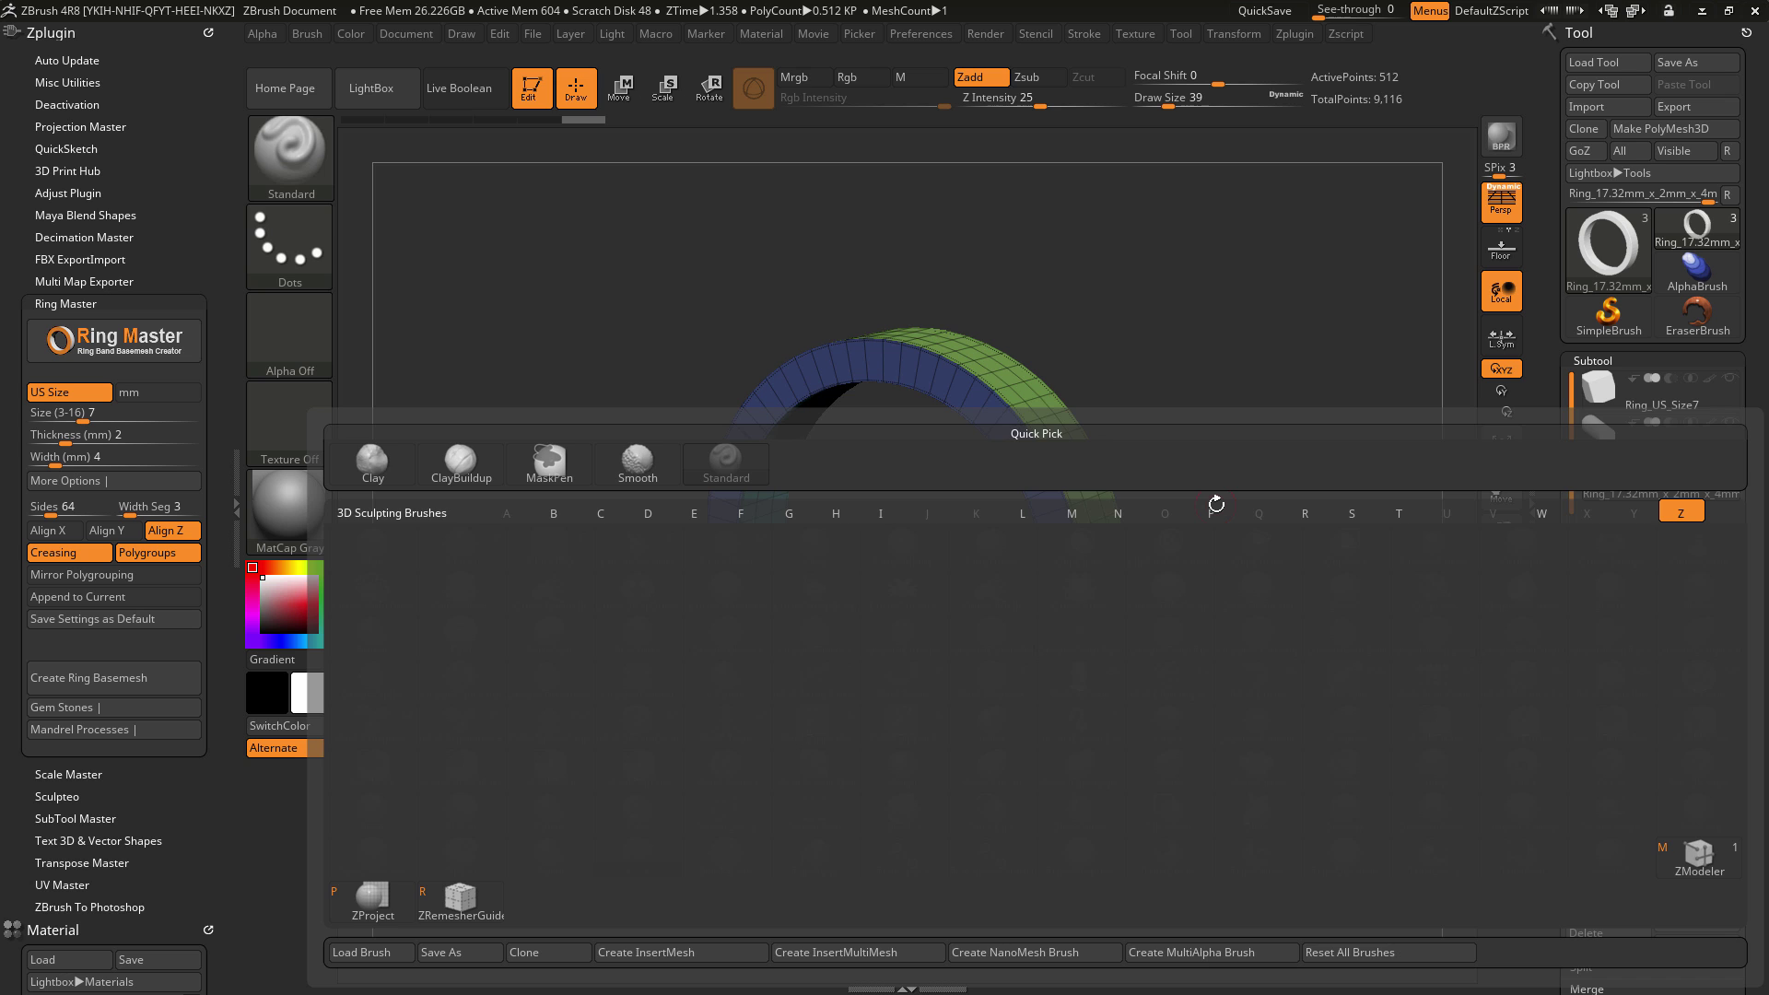
pyautogui.press('m')
pyautogui.moveTo(1228, 493); pyautogui.dragTo(1271, 502)
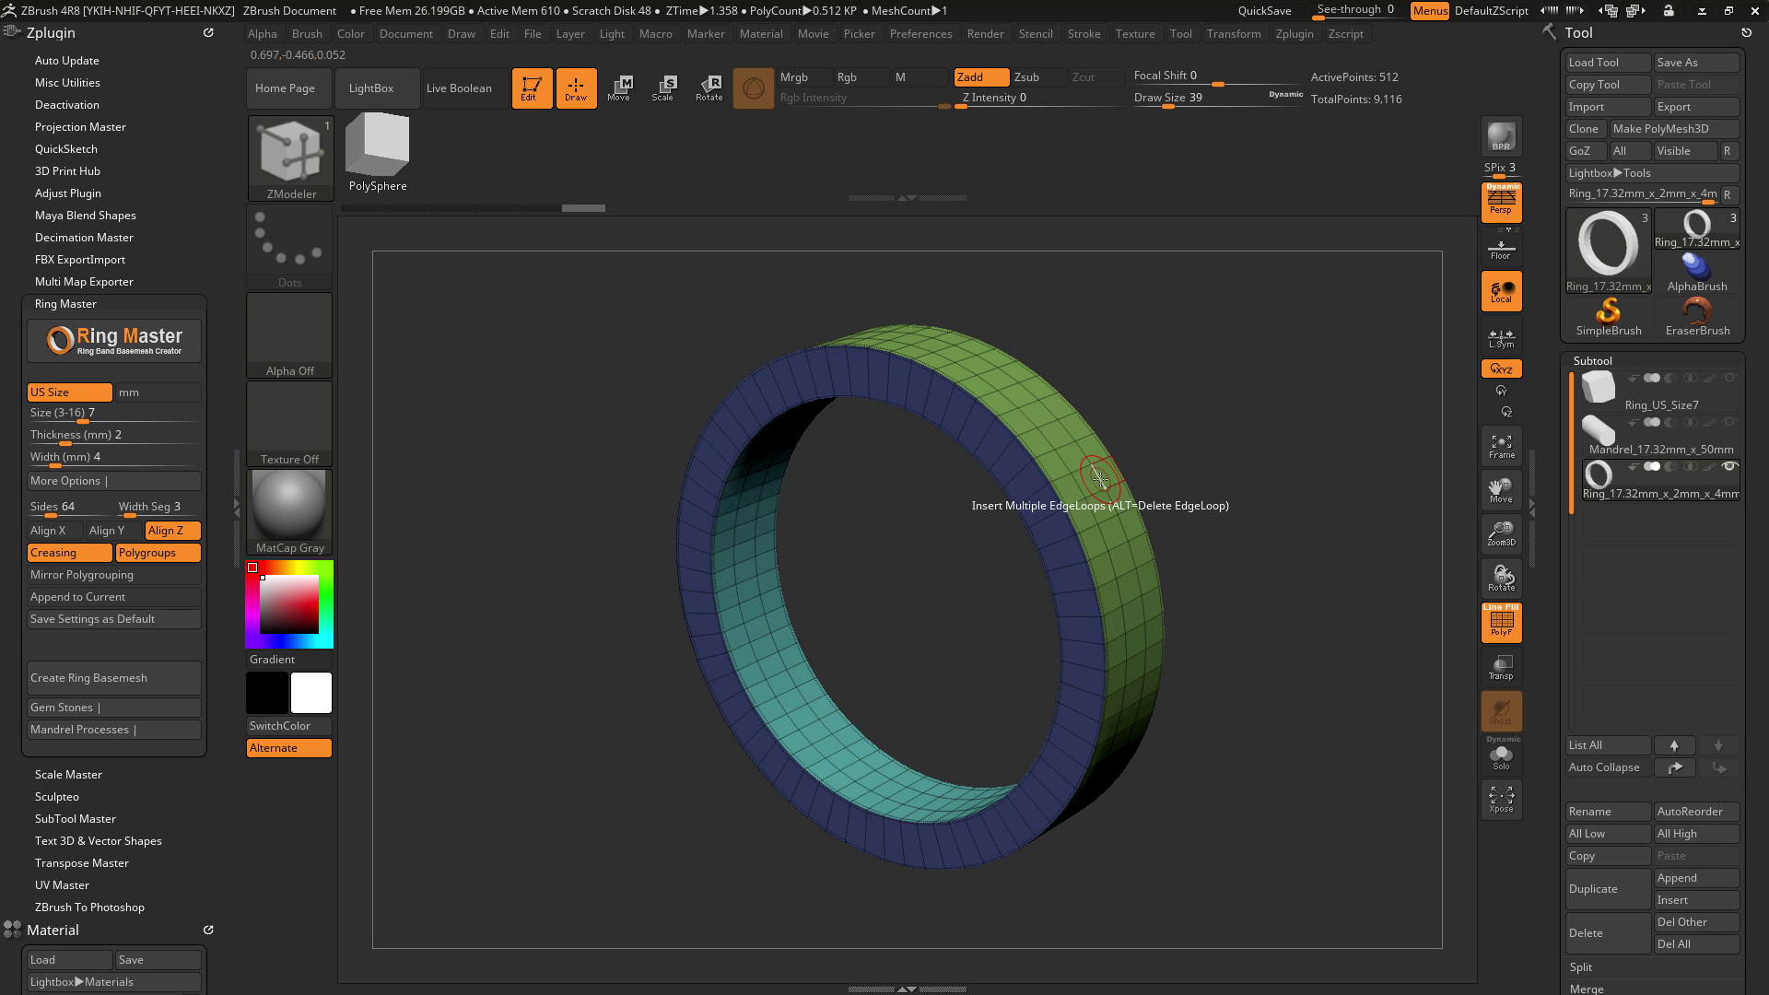
pyautogui.moveTo(1246, 610); pyautogui.dragTo(1296, 606)
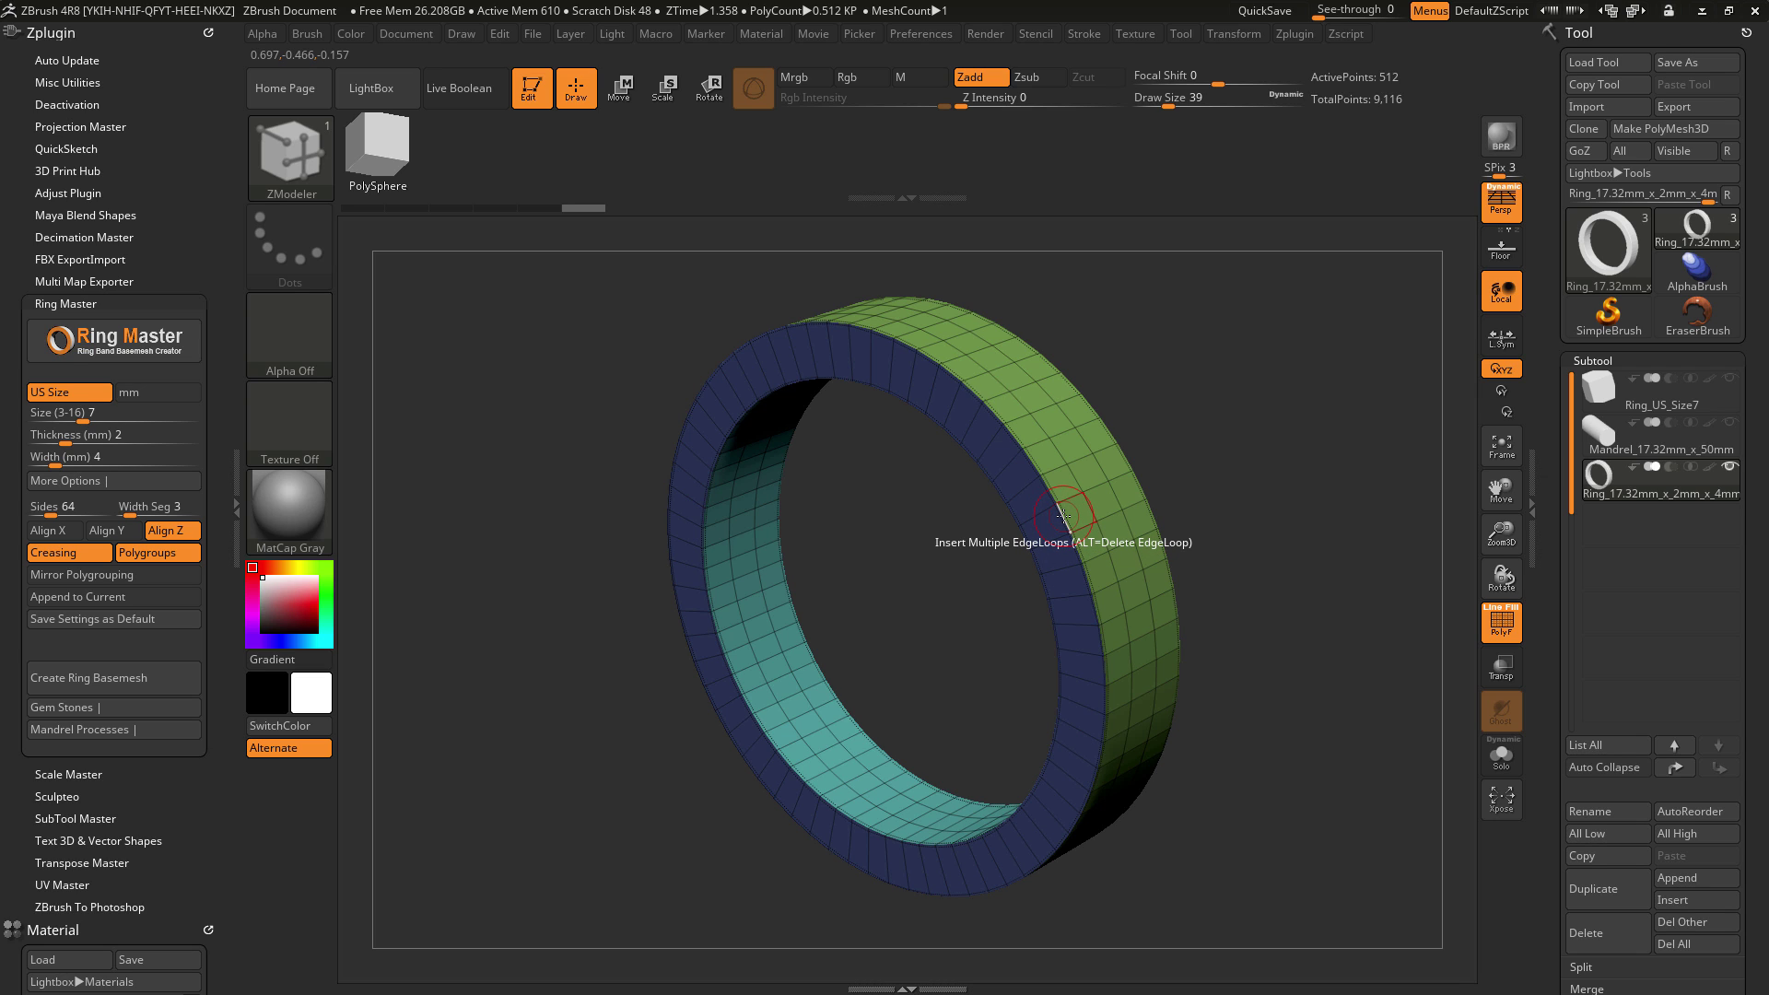
# Step: Bevel both rim edge loops of the band with the Edge Bevel action
pyautogui.press('space')
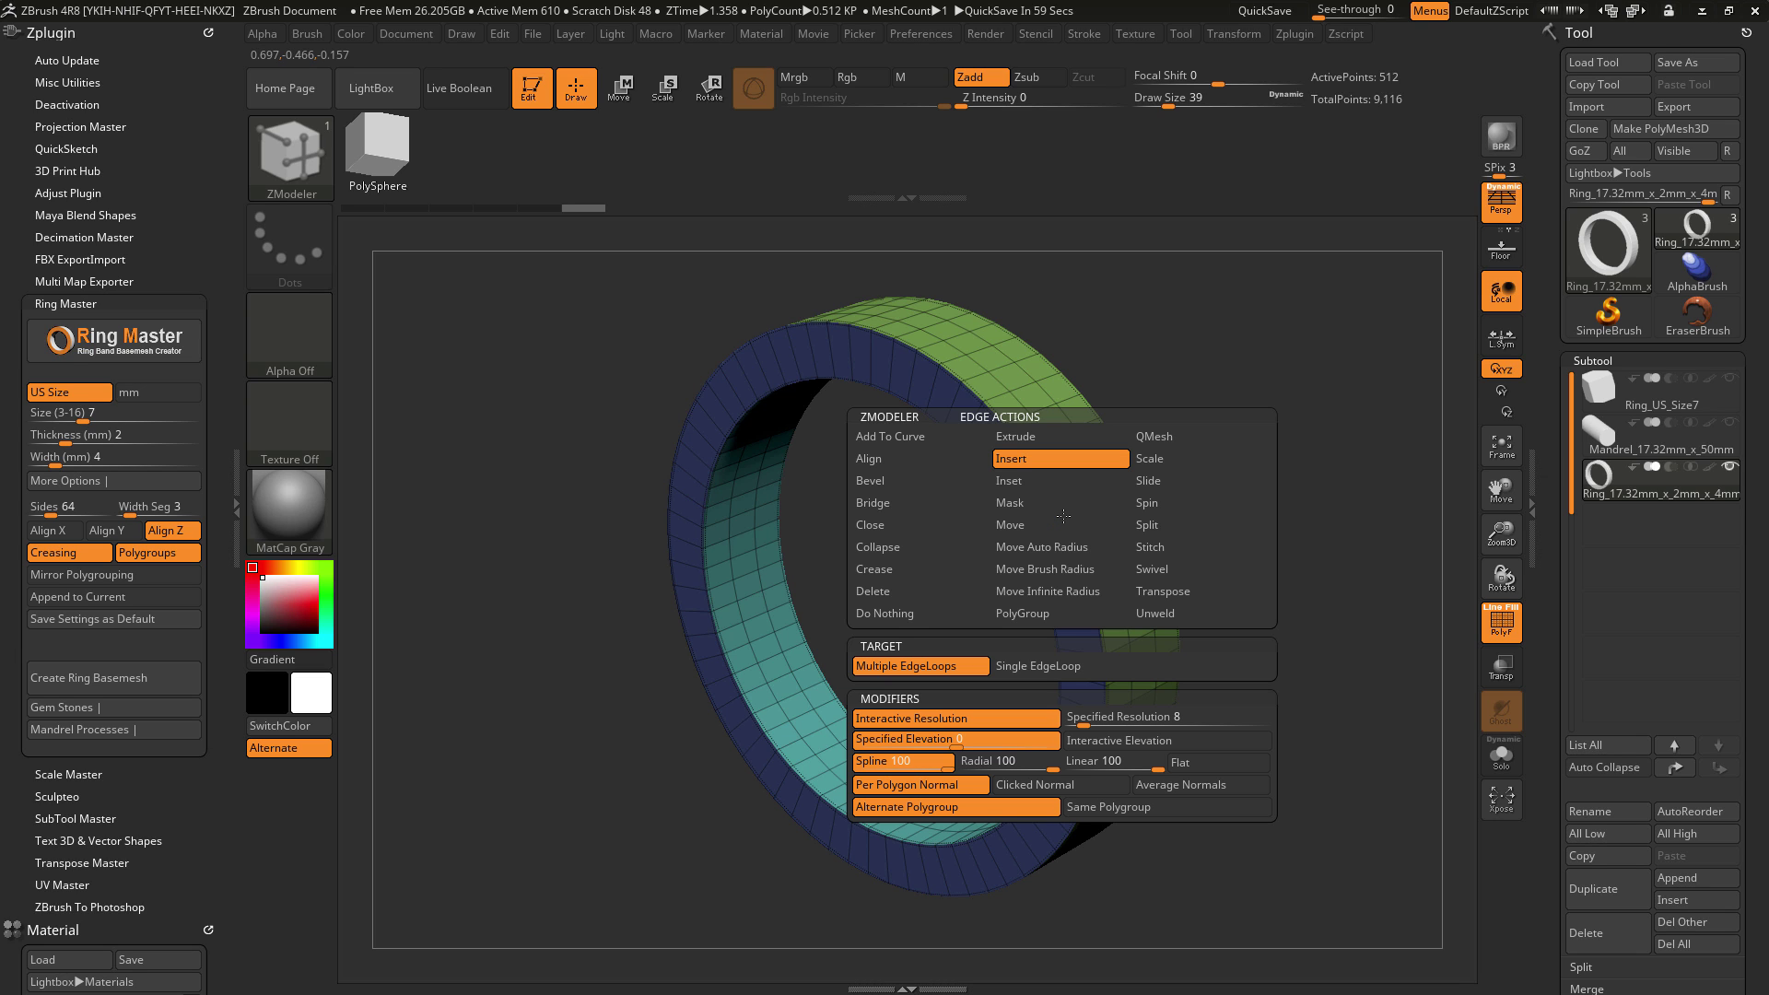
pyautogui.click(883, 483)
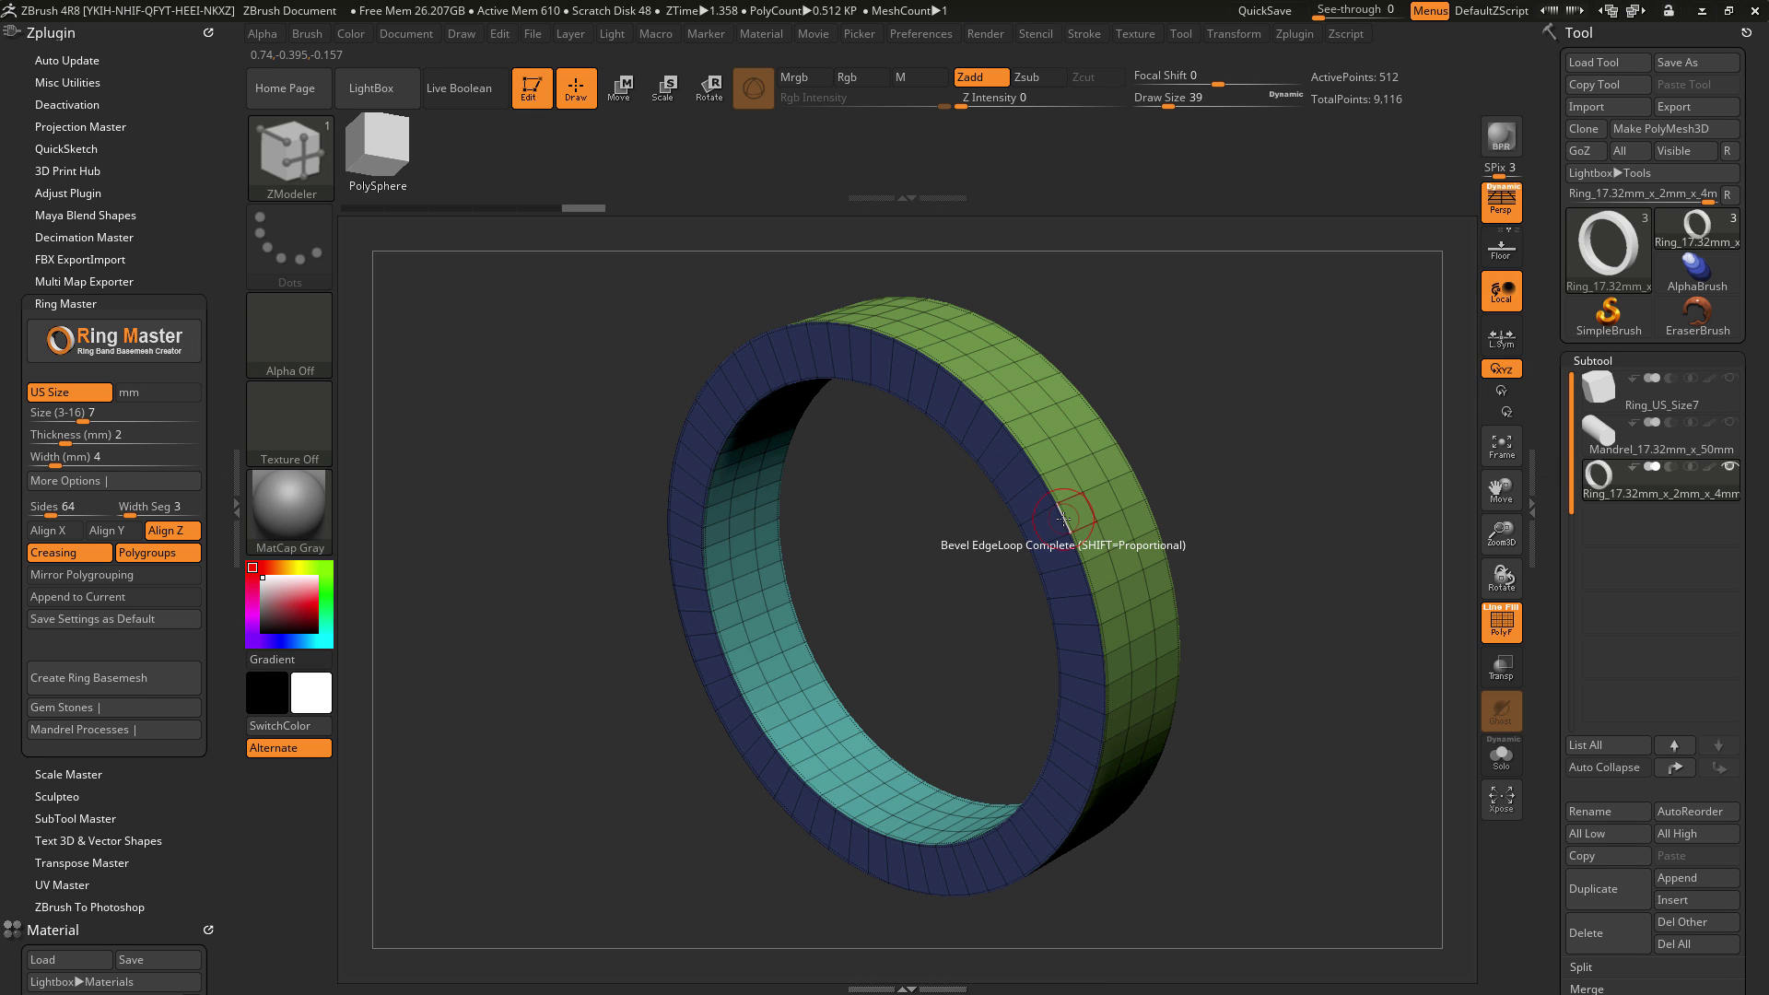
pyautogui.click(1066, 521)
pyautogui.moveTo(1066, 521); pyautogui.dragTo(1136, 521)
pyautogui.moveTo(1308, 520); pyautogui.dragTo(1174, 516)
pyautogui.moveTo(865, 632); pyautogui.dragTo(1224, 723)
pyautogui.click(1186, 540)
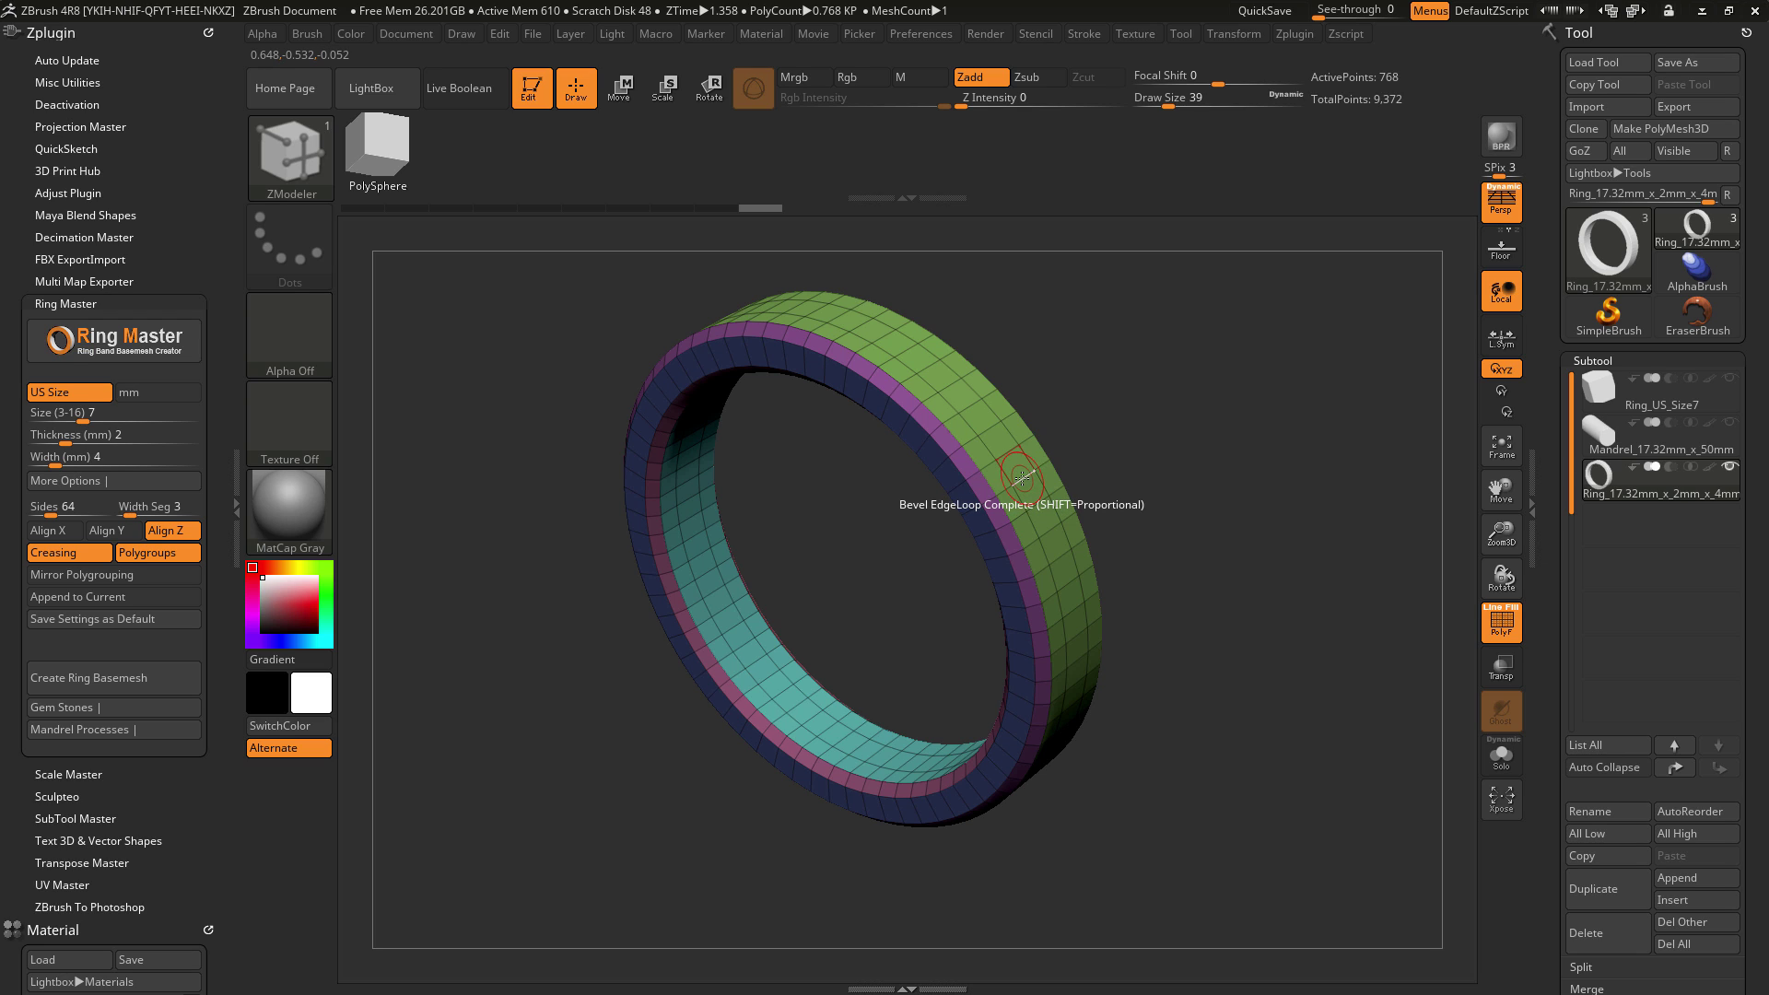
# Step: Recolour the band's outer face into alternating stripes with the Edge PolyGroup action
pyautogui.press('space')
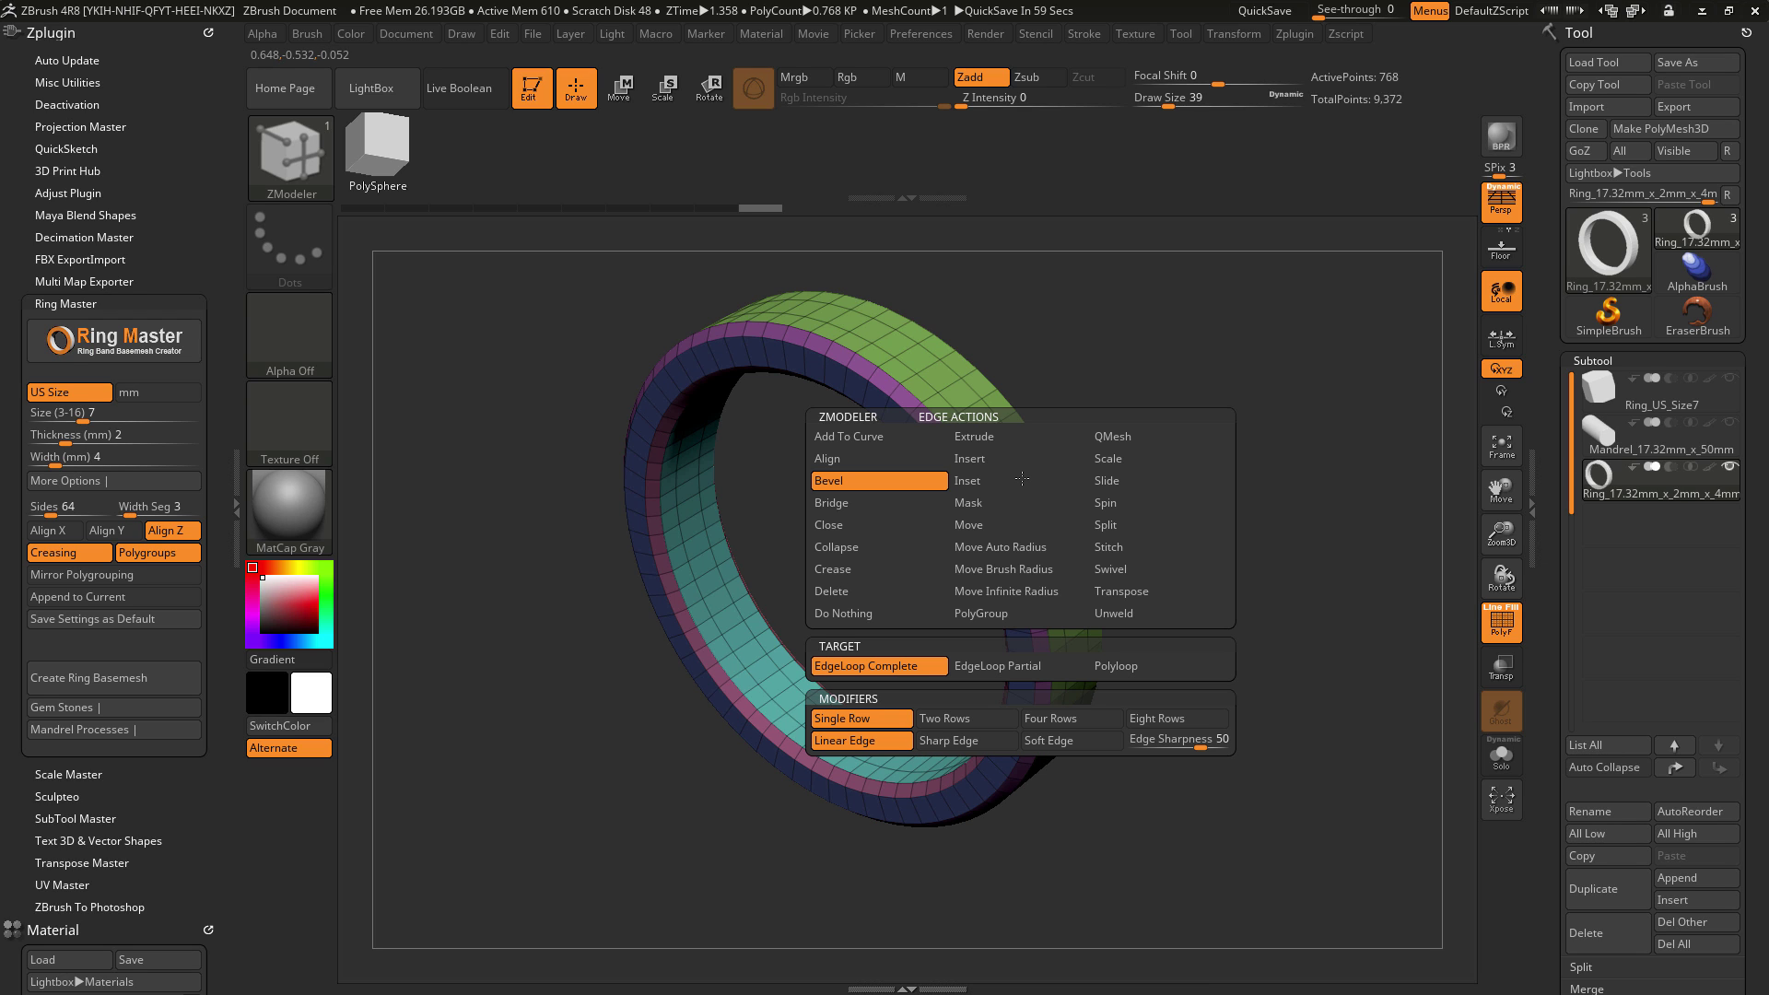
pyautogui.click(985, 618)
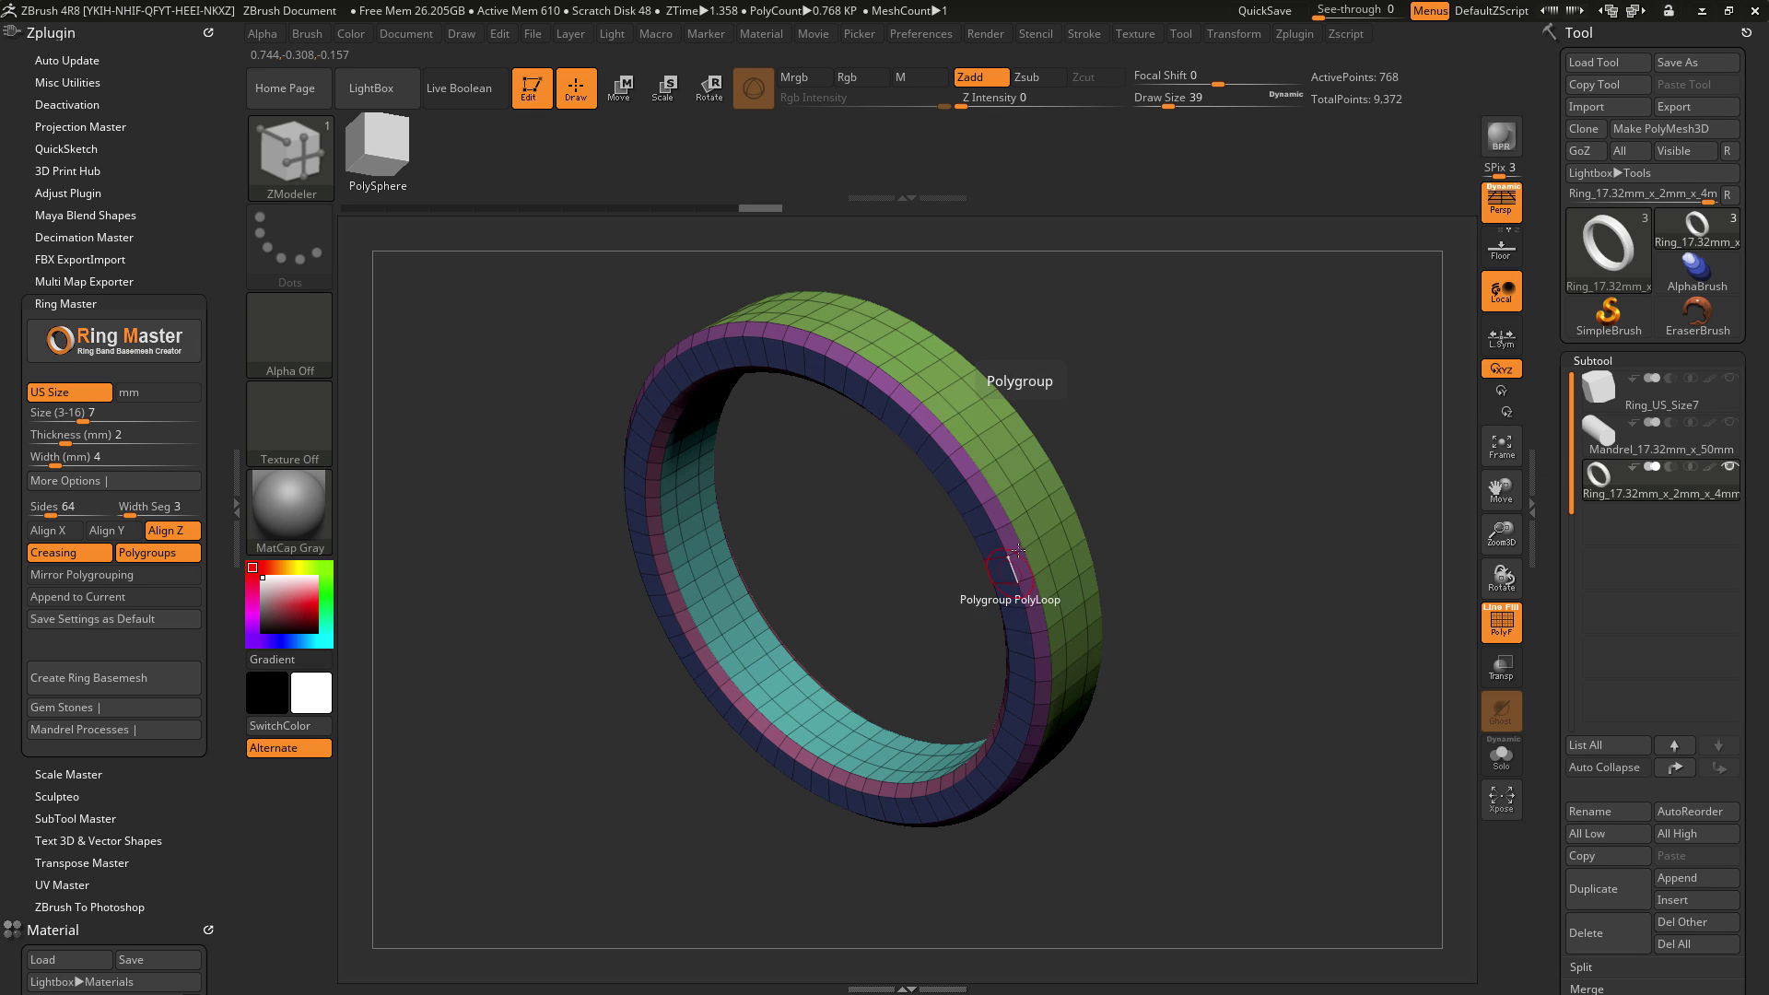
pyautogui.click(1020, 478)
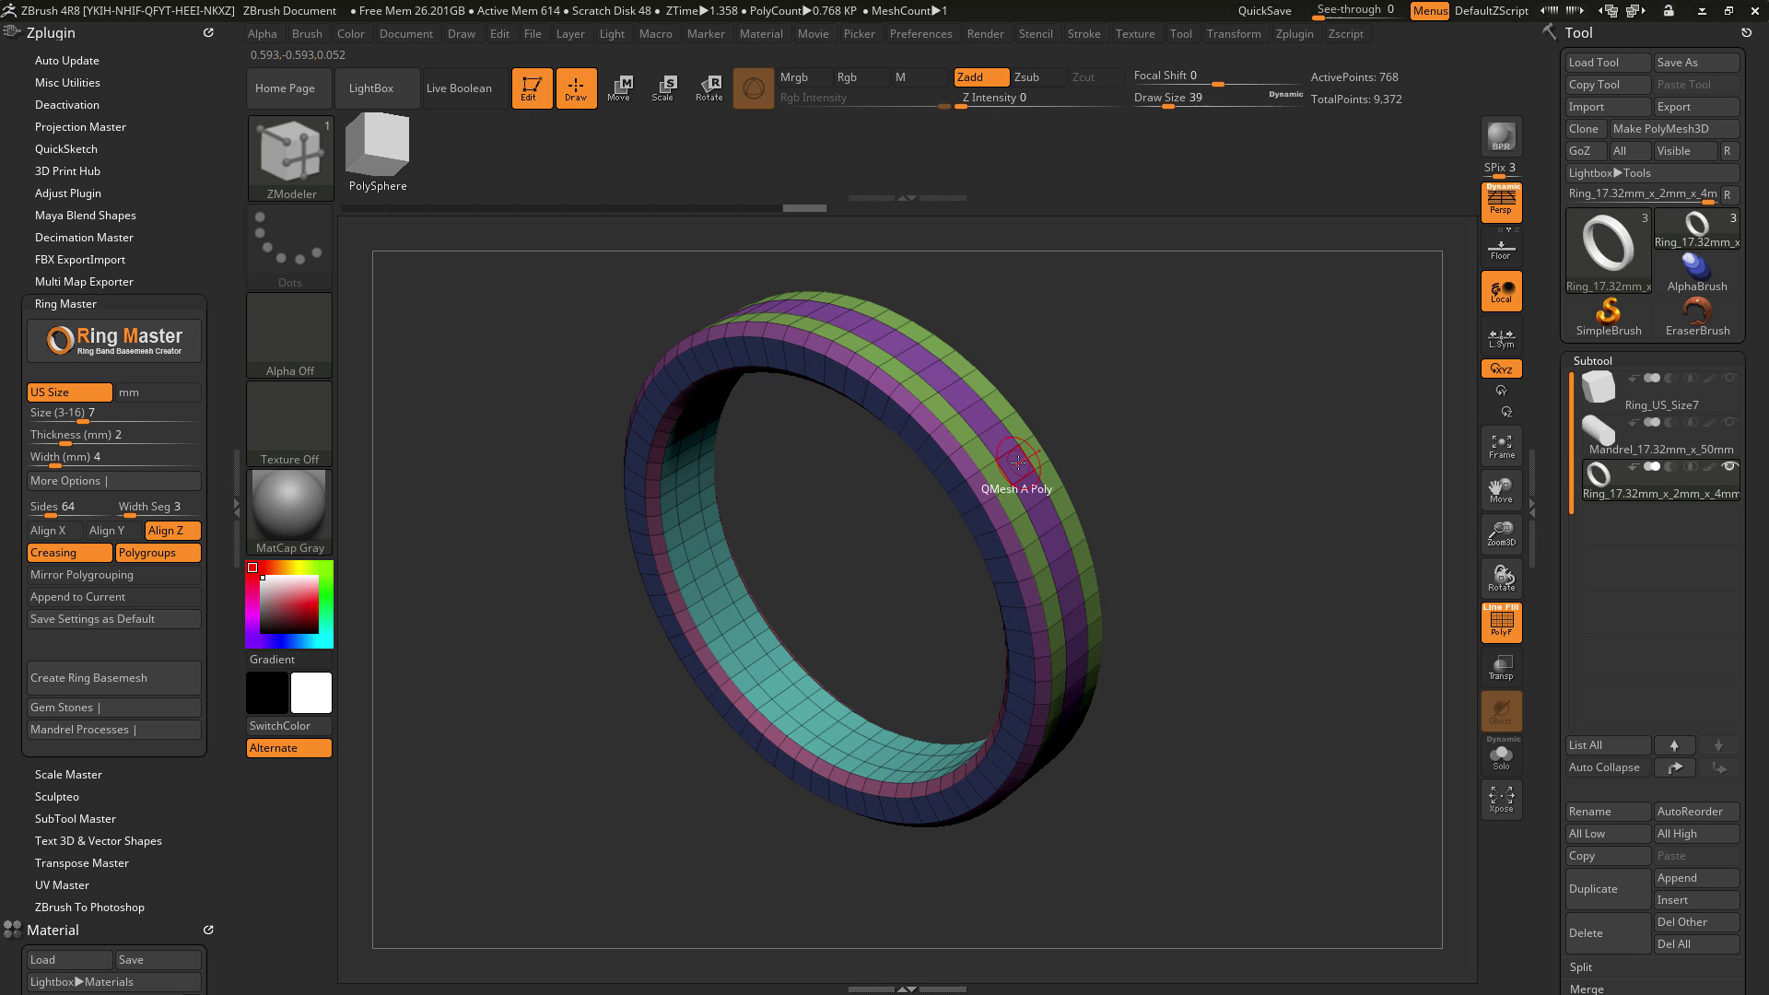
# Step: Extrude the purple stripes outward with QMesh targeting whole polygroups, then hide PolyF
pyautogui.press('space')
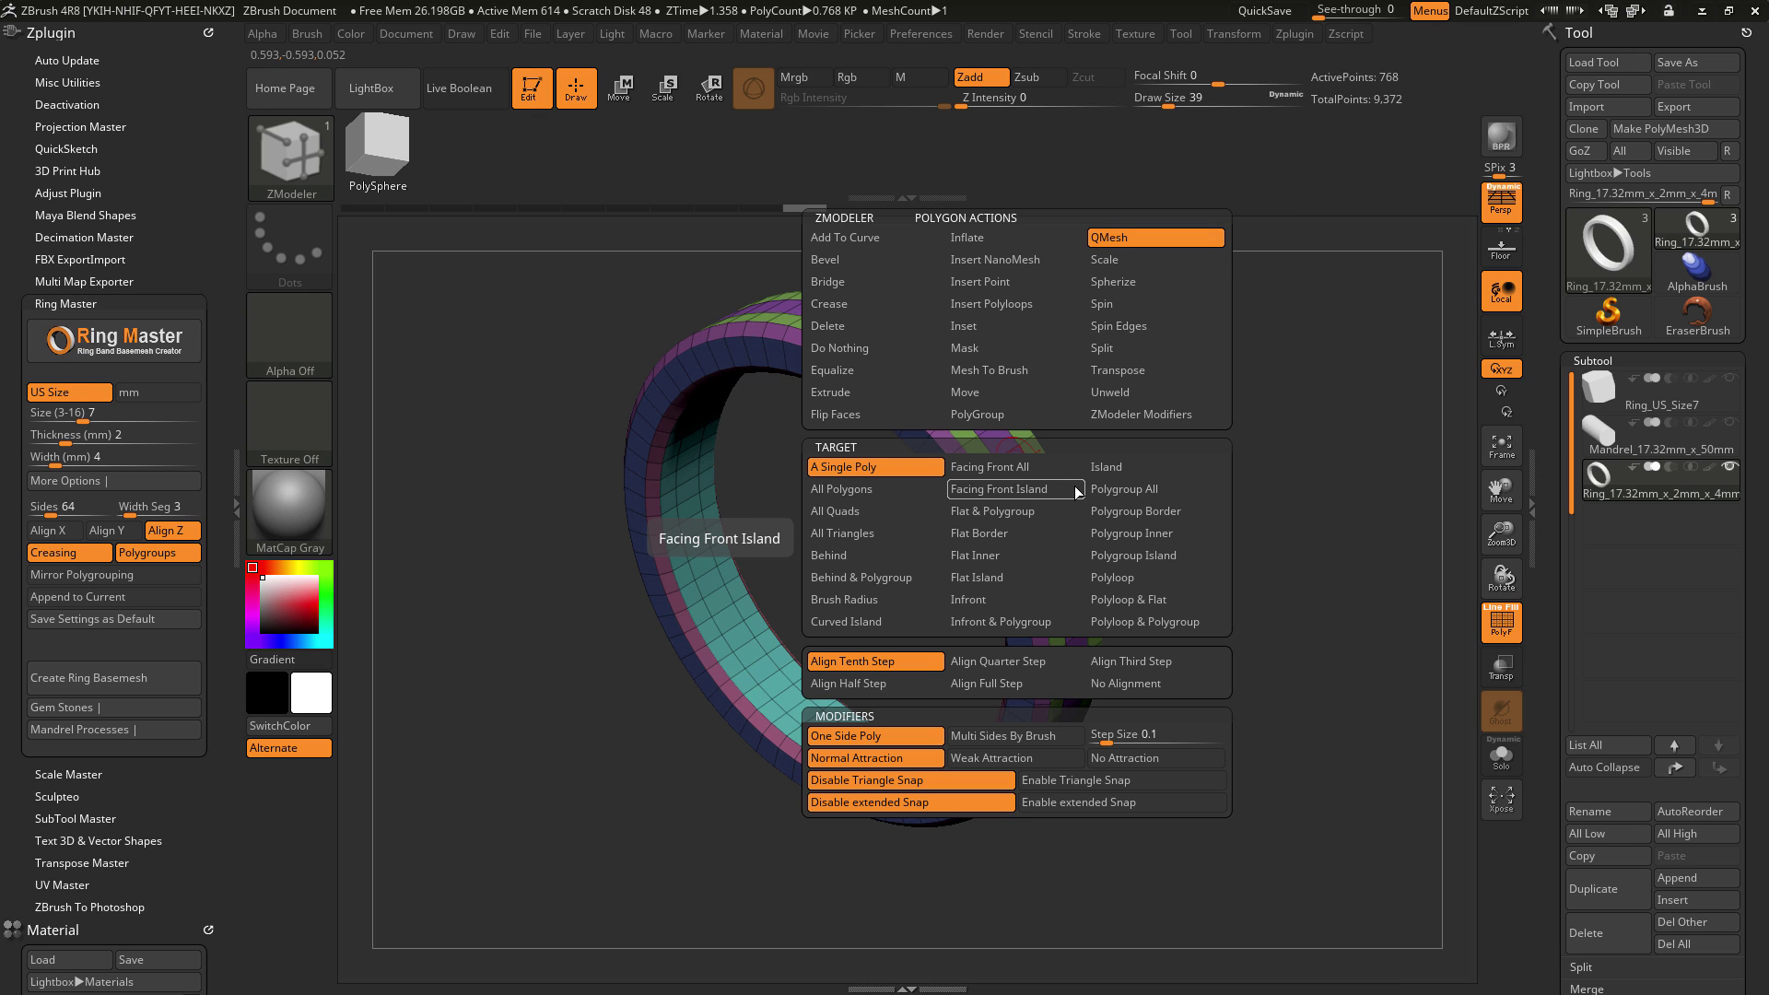
pyautogui.click(1119, 489)
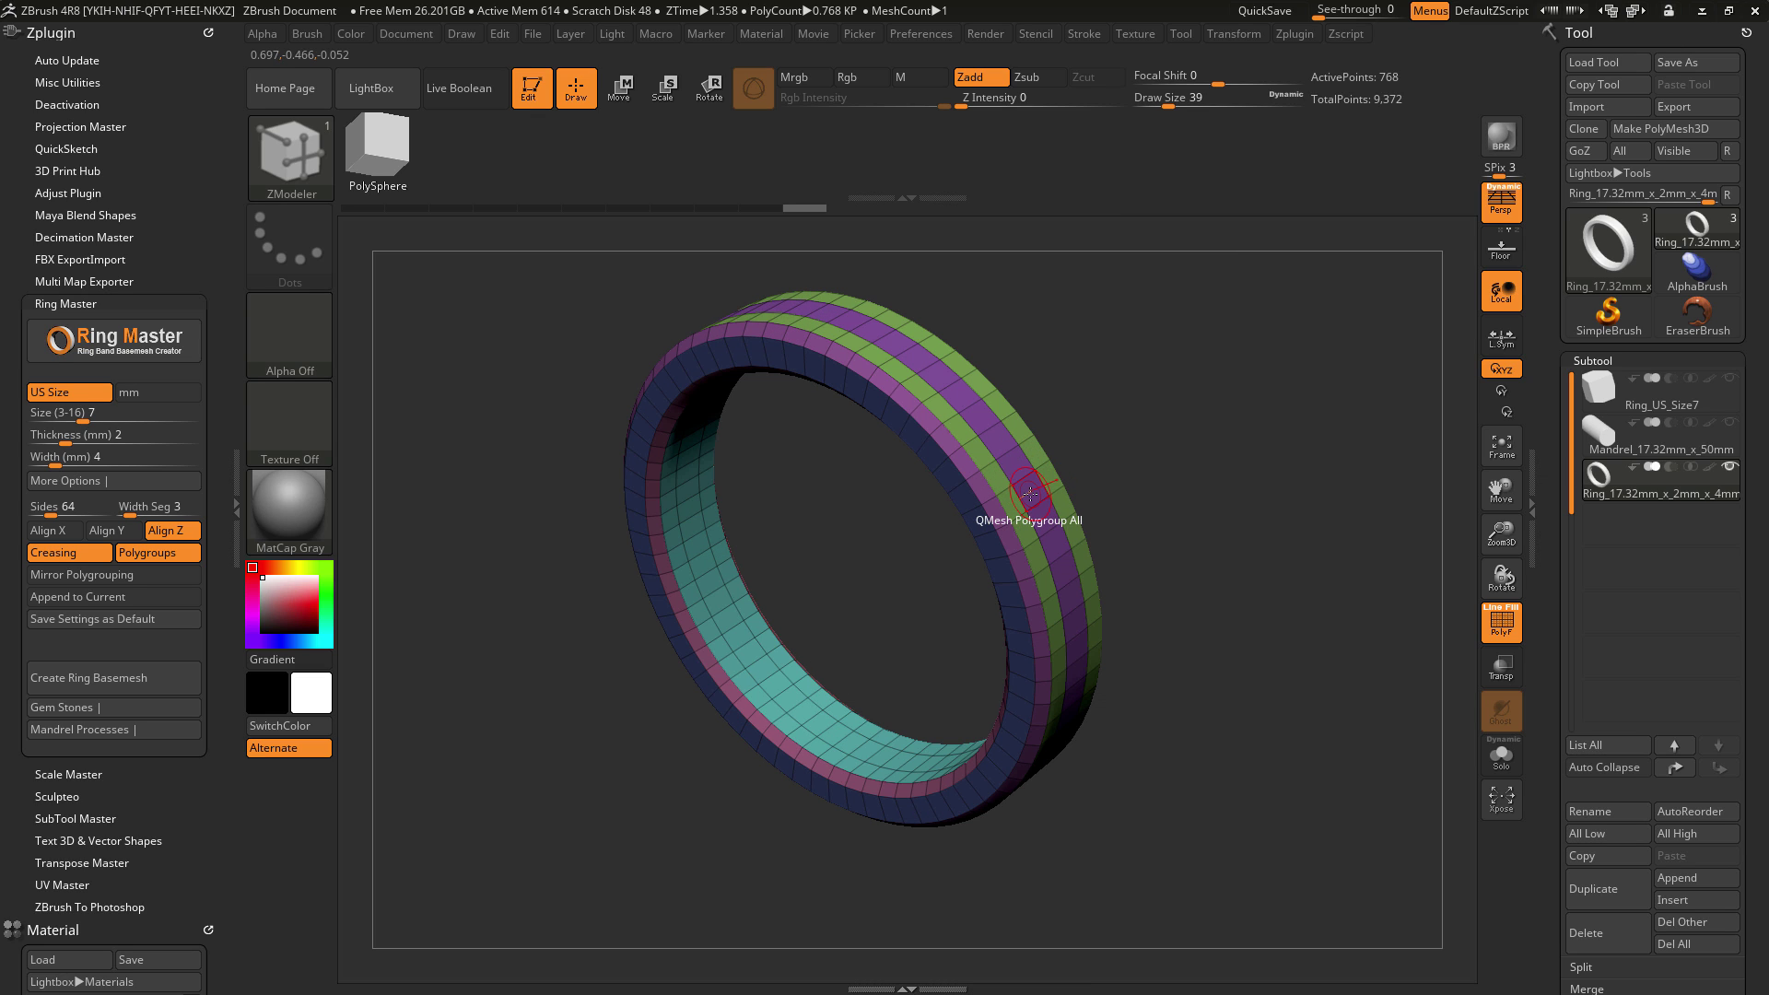
pyautogui.moveTo(1029, 494); pyautogui.dragTo(1064, 495)
pyautogui.moveTo(1317, 505)
pyautogui.mouseDown()
pyautogui.moveTo(1334, 574)
pyautogui.moveTo(1254, 605)
pyautogui.moveTo(1308, 594)
pyautogui.moveTo(1332, 611)
pyautogui.moveTo(1260, 587)
pyautogui.moveTo(1469, 630)
pyautogui.mouseUp()
pyautogui.click(1494, 635)
pyautogui.moveTo(1124, 734); pyautogui.dragTo(1255, 716)
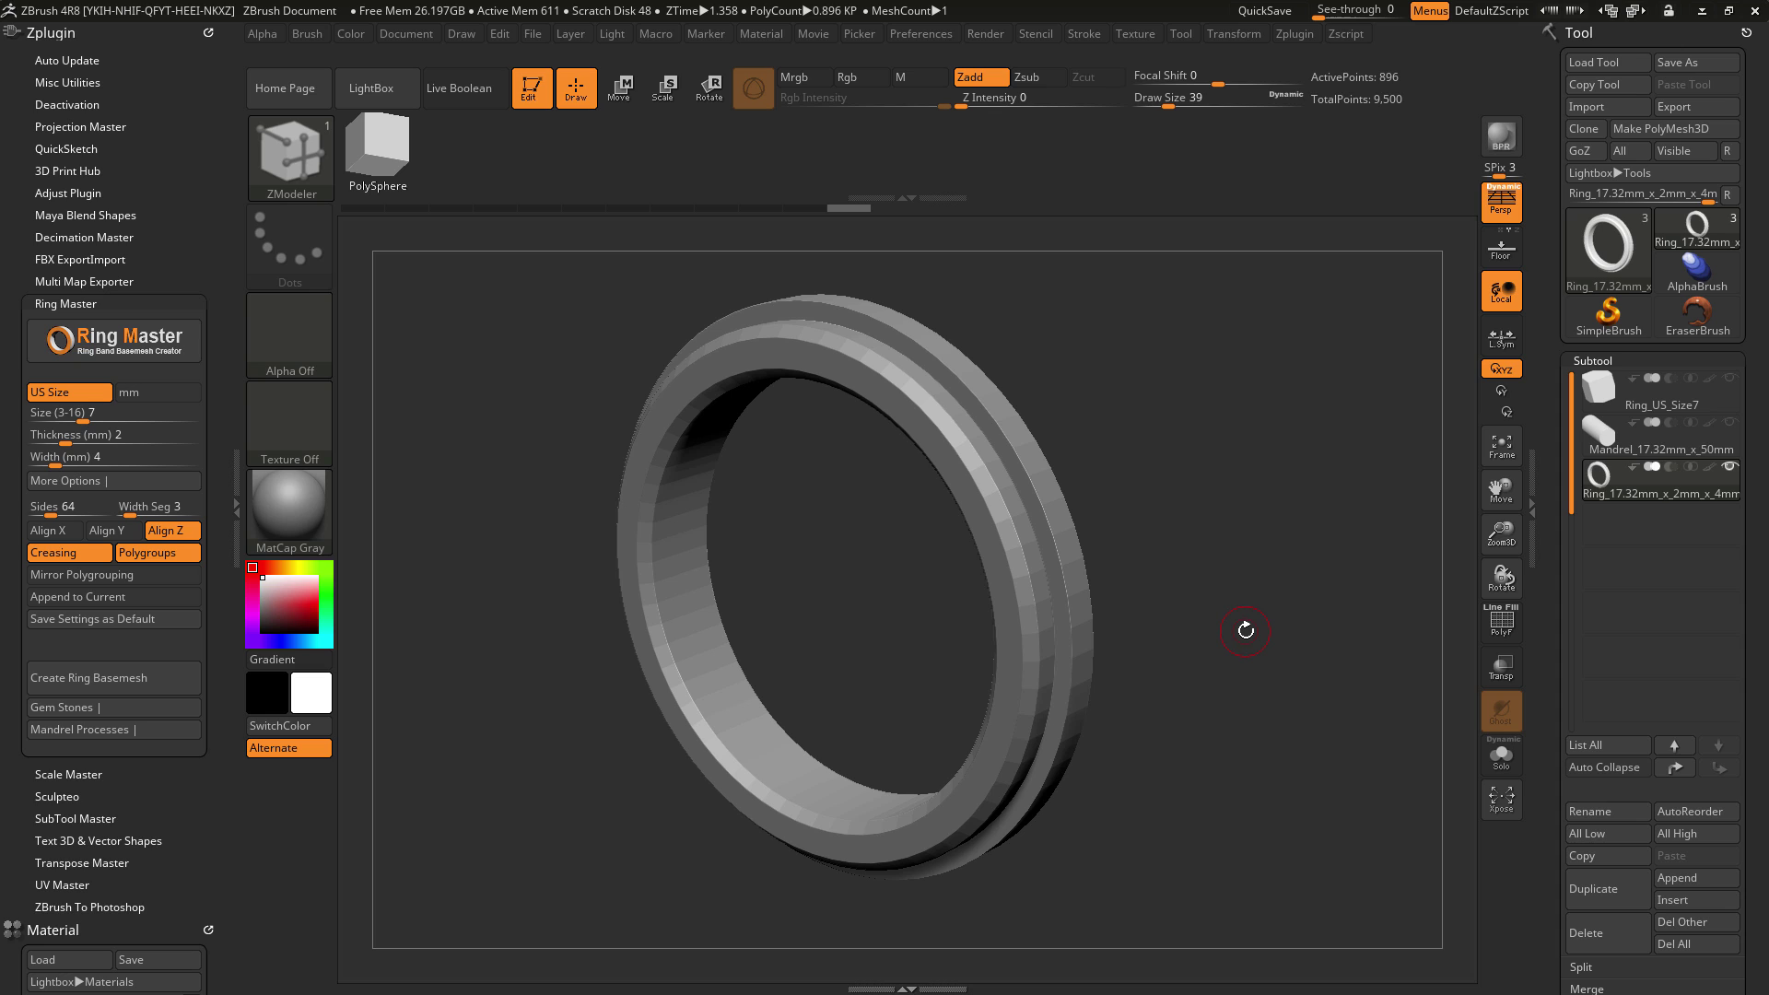
# Step: Set Geometry > Crease CTolerance to 30 and crease the ring band's sharp edges
pyautogui.click(1501, 622)
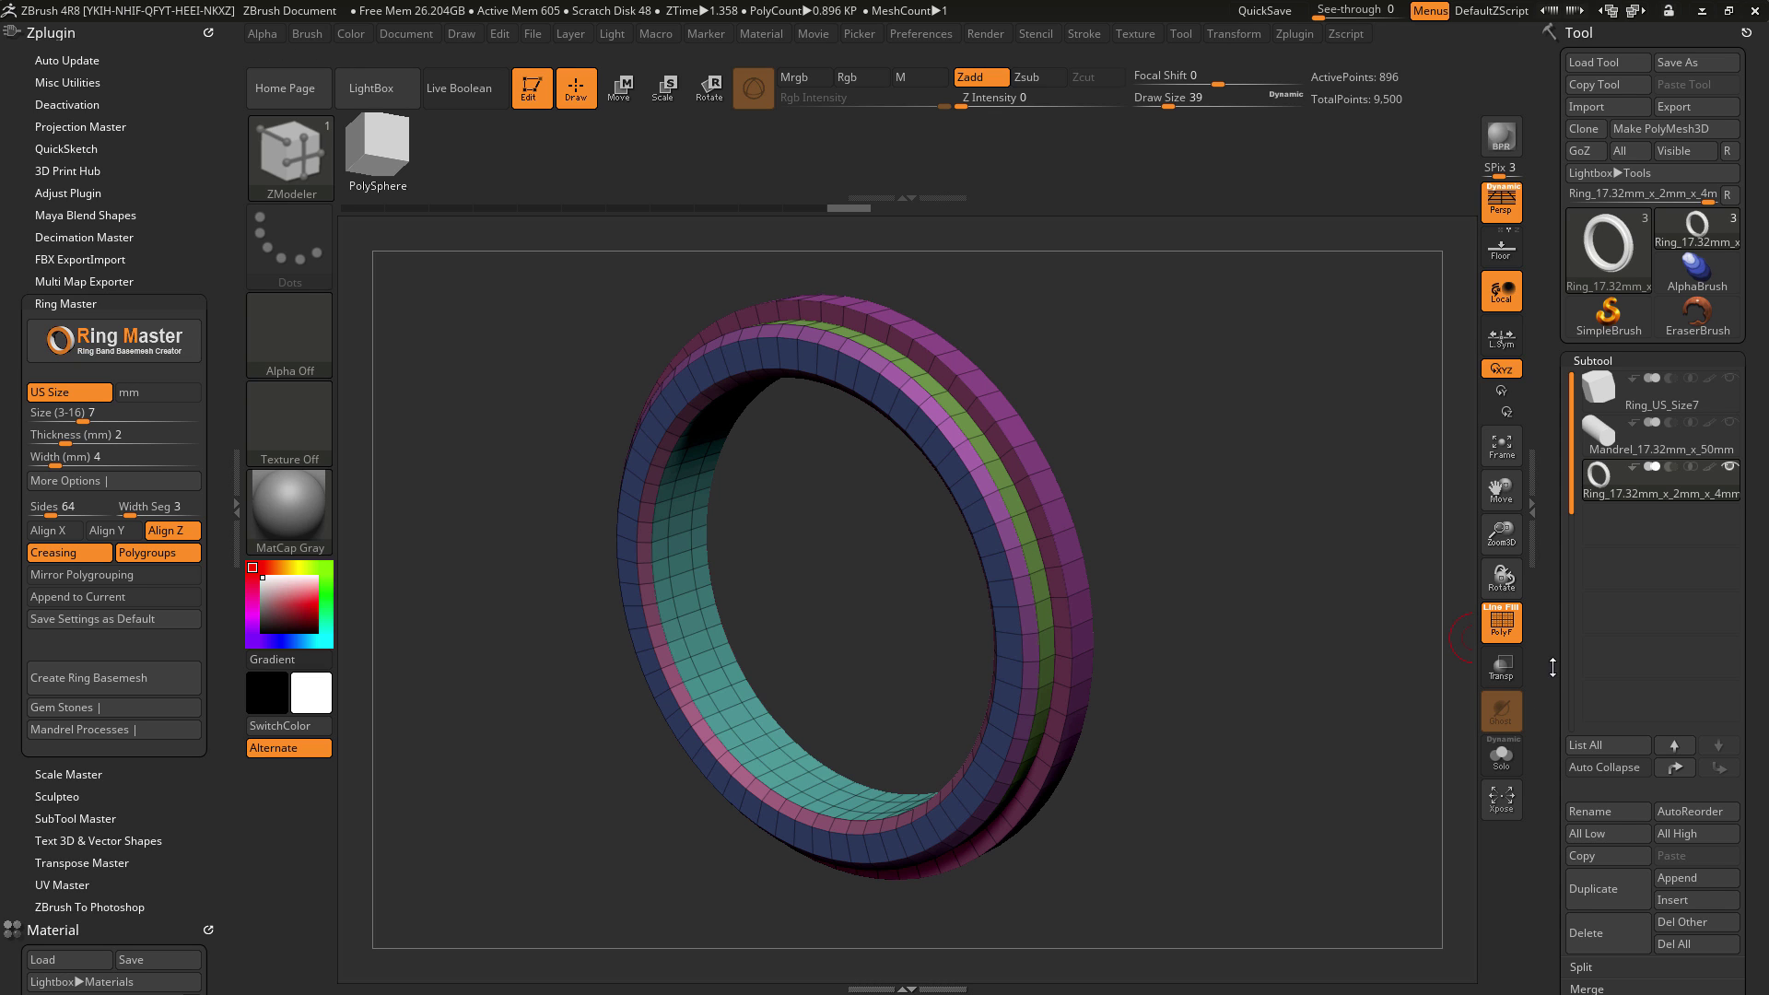
pyautogui.moveTo(1552, 666); pyautogui.dragTo(1520, 500)
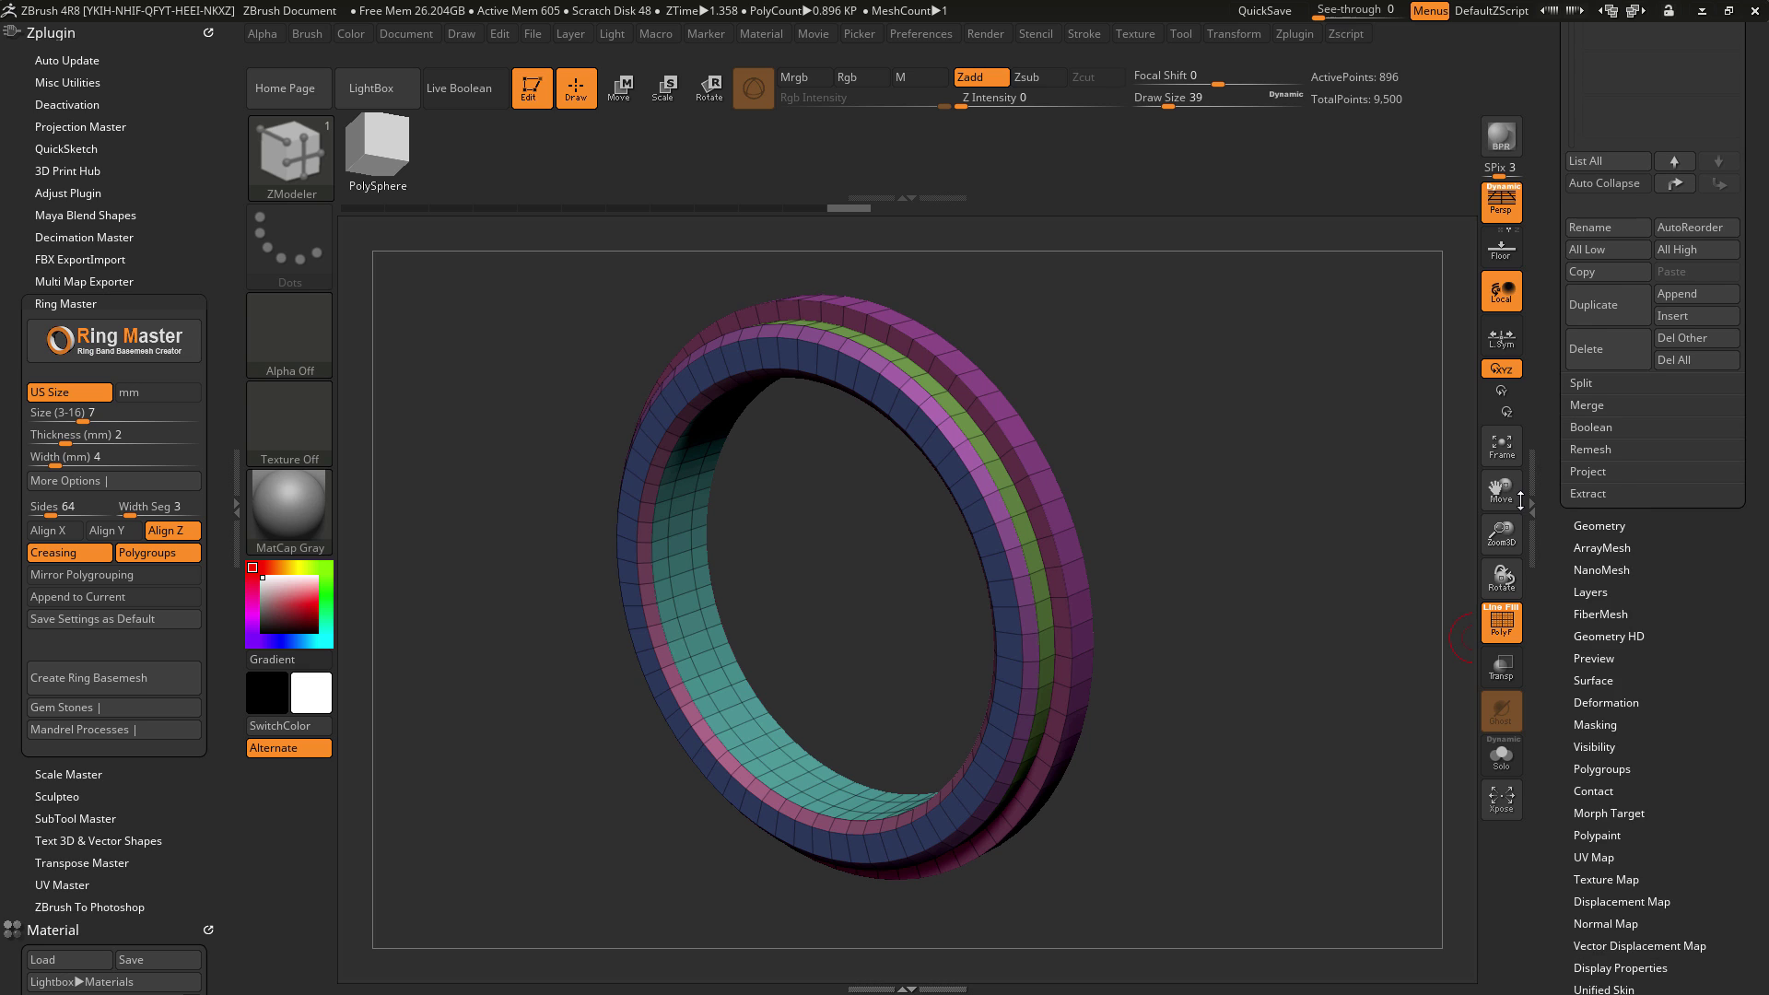
pyautogui.click(1598, 524)
pyautogui.moveTo(1552, 402); pyautogui.dragTo(1573, 429)
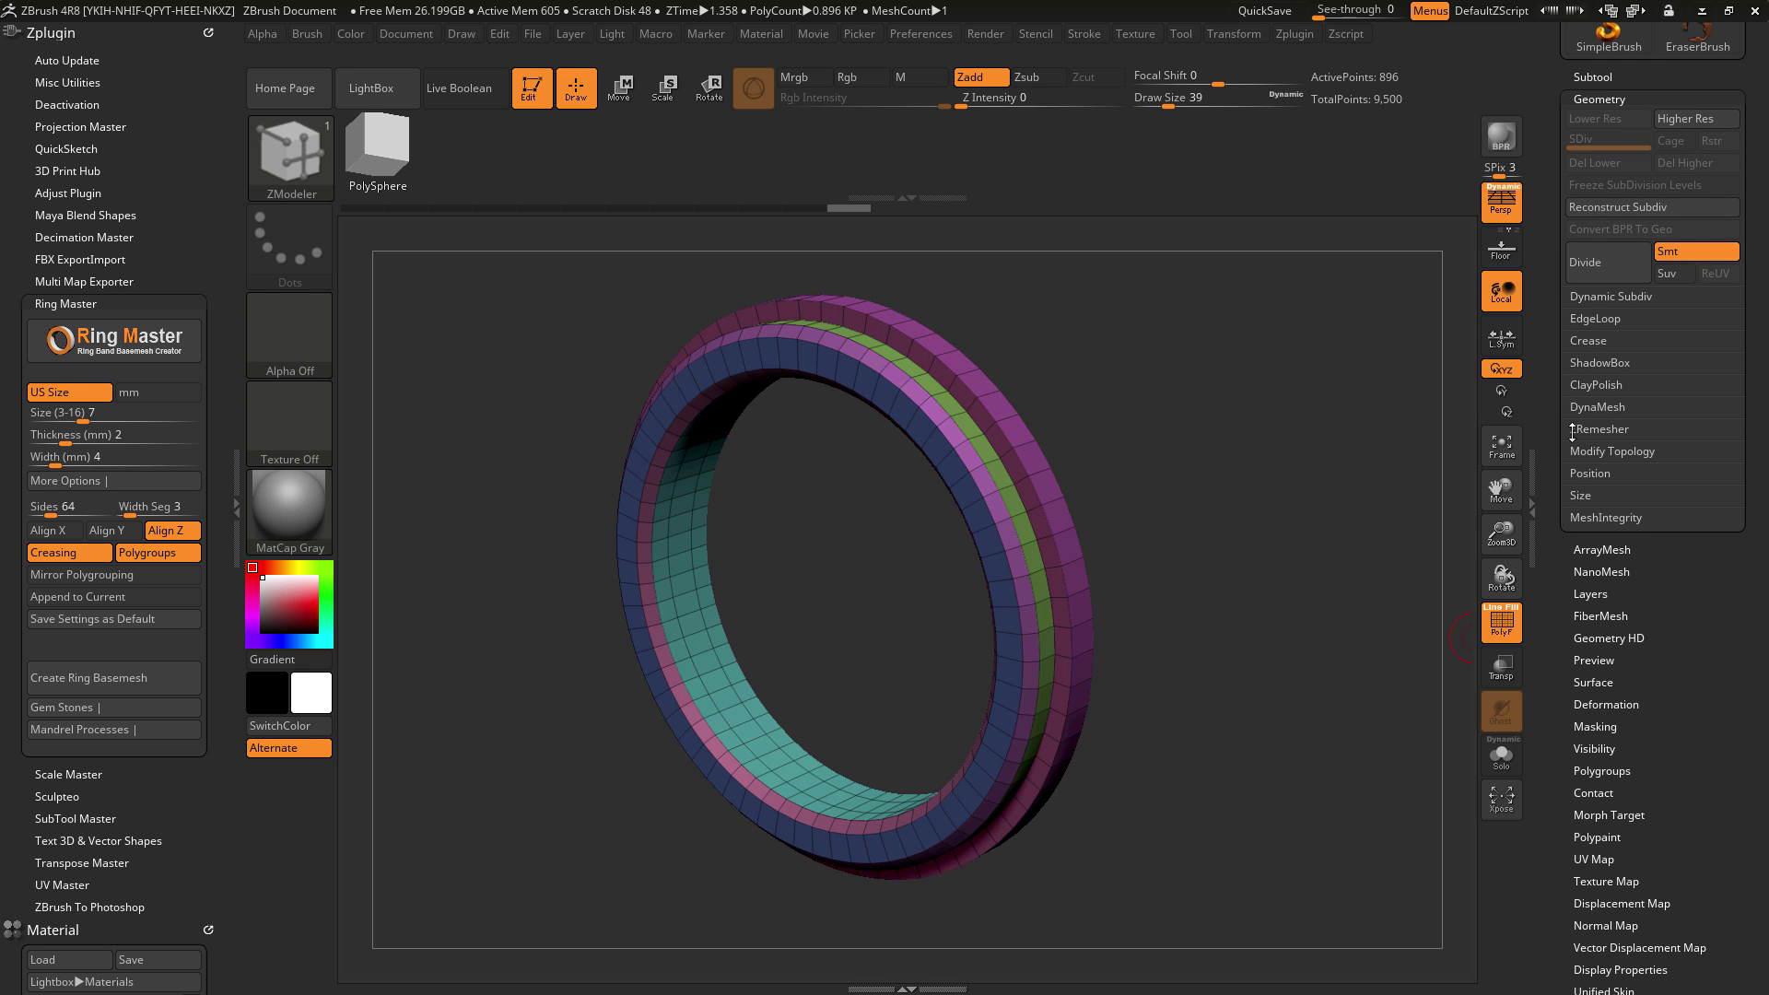
pyautogui.click(1594, 340)
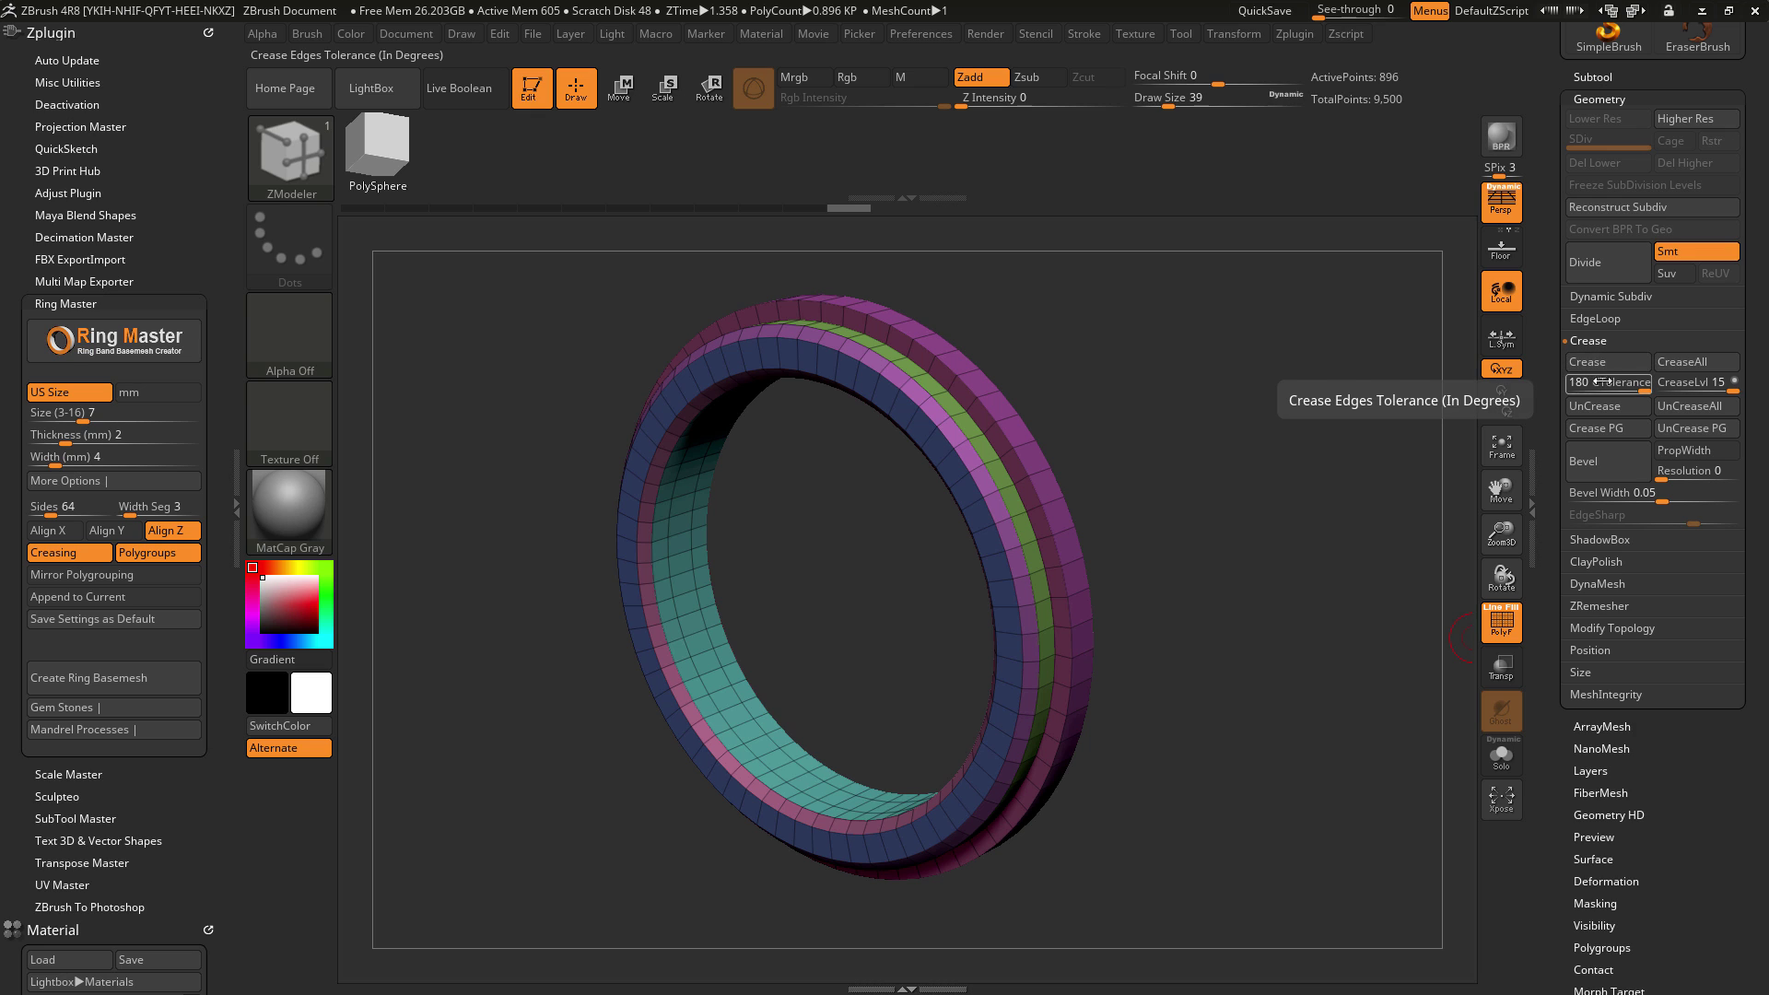
pyautogui.click(1608, 381)
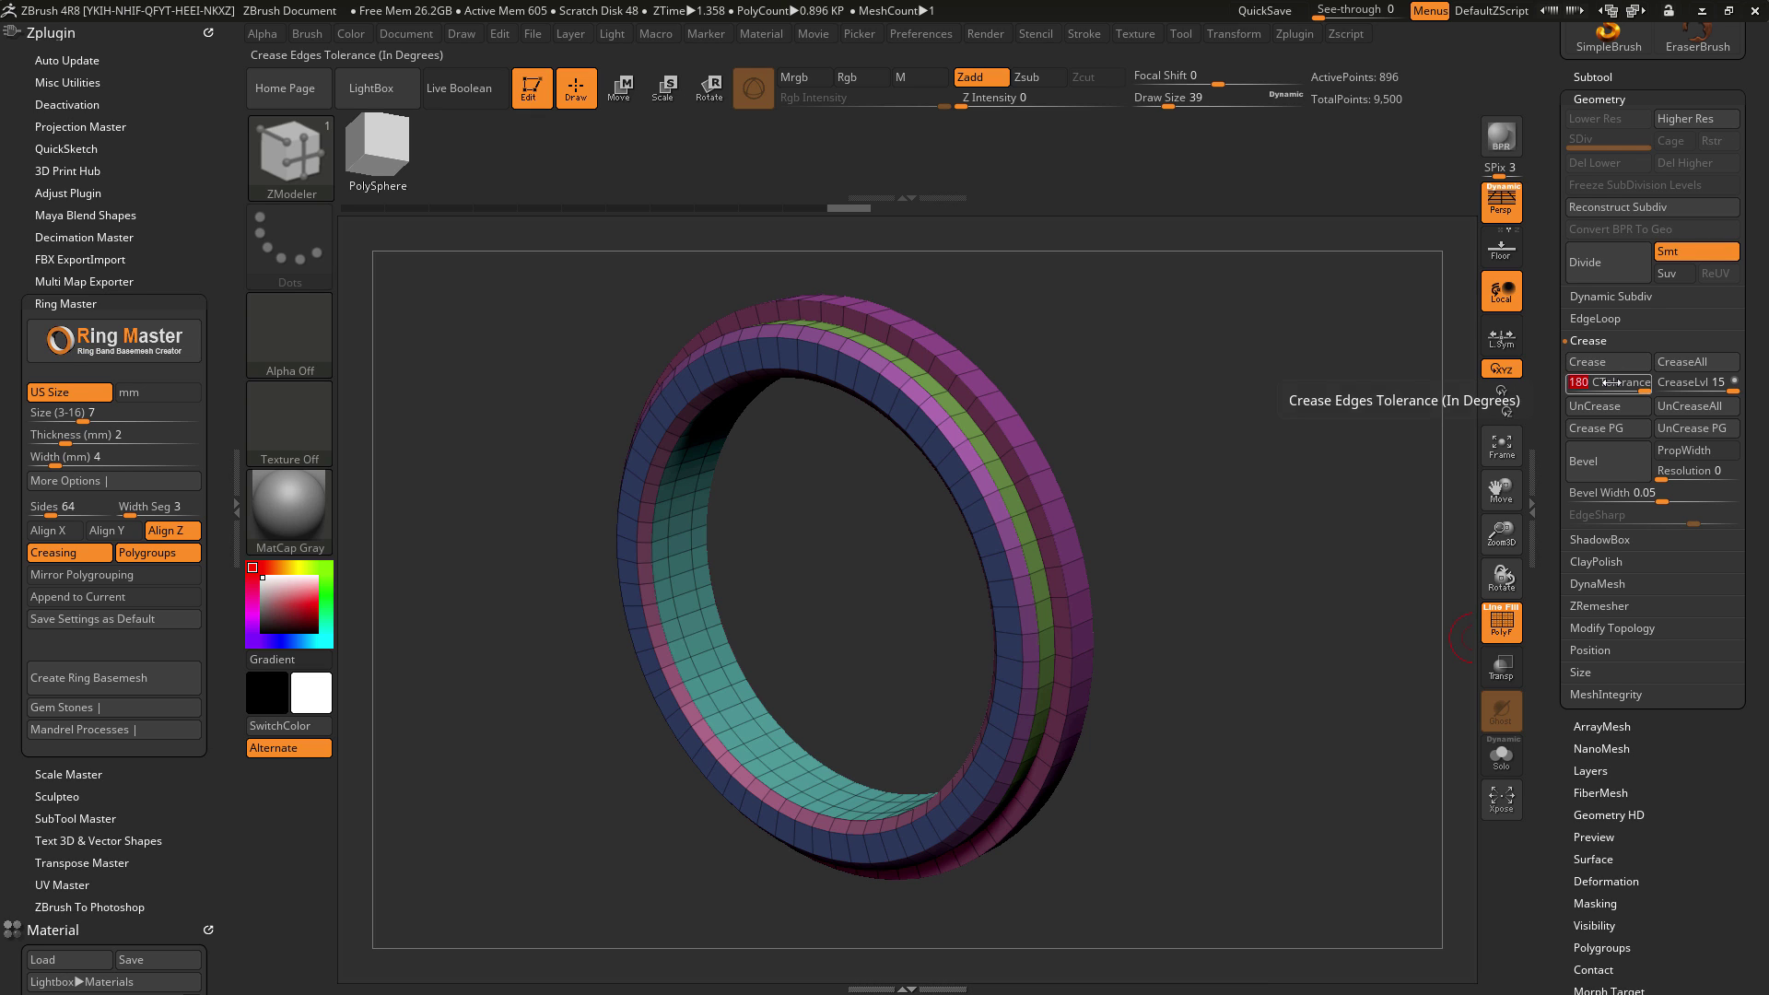
pyautogui.write('30')
pyautogui.press('Return')
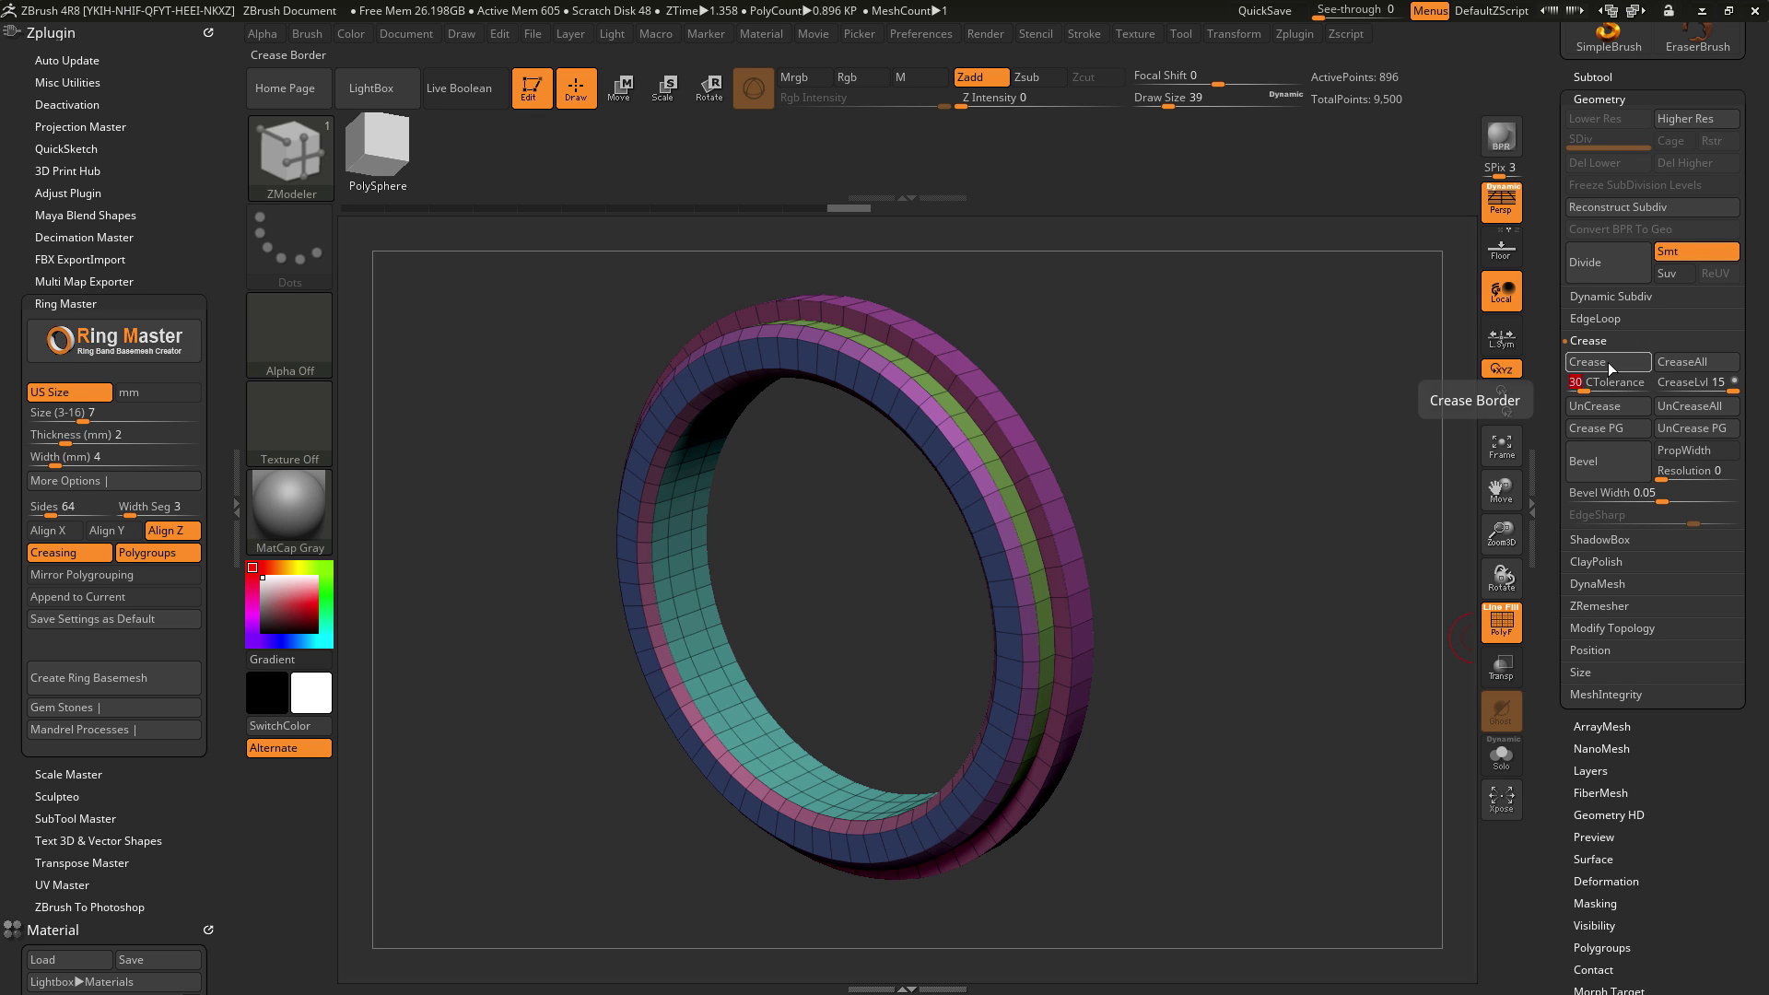
pyautogui.click(1607, 362)
pyautogui.moveTo(1214, 504); pyautogui.dragTo(1280, 433)
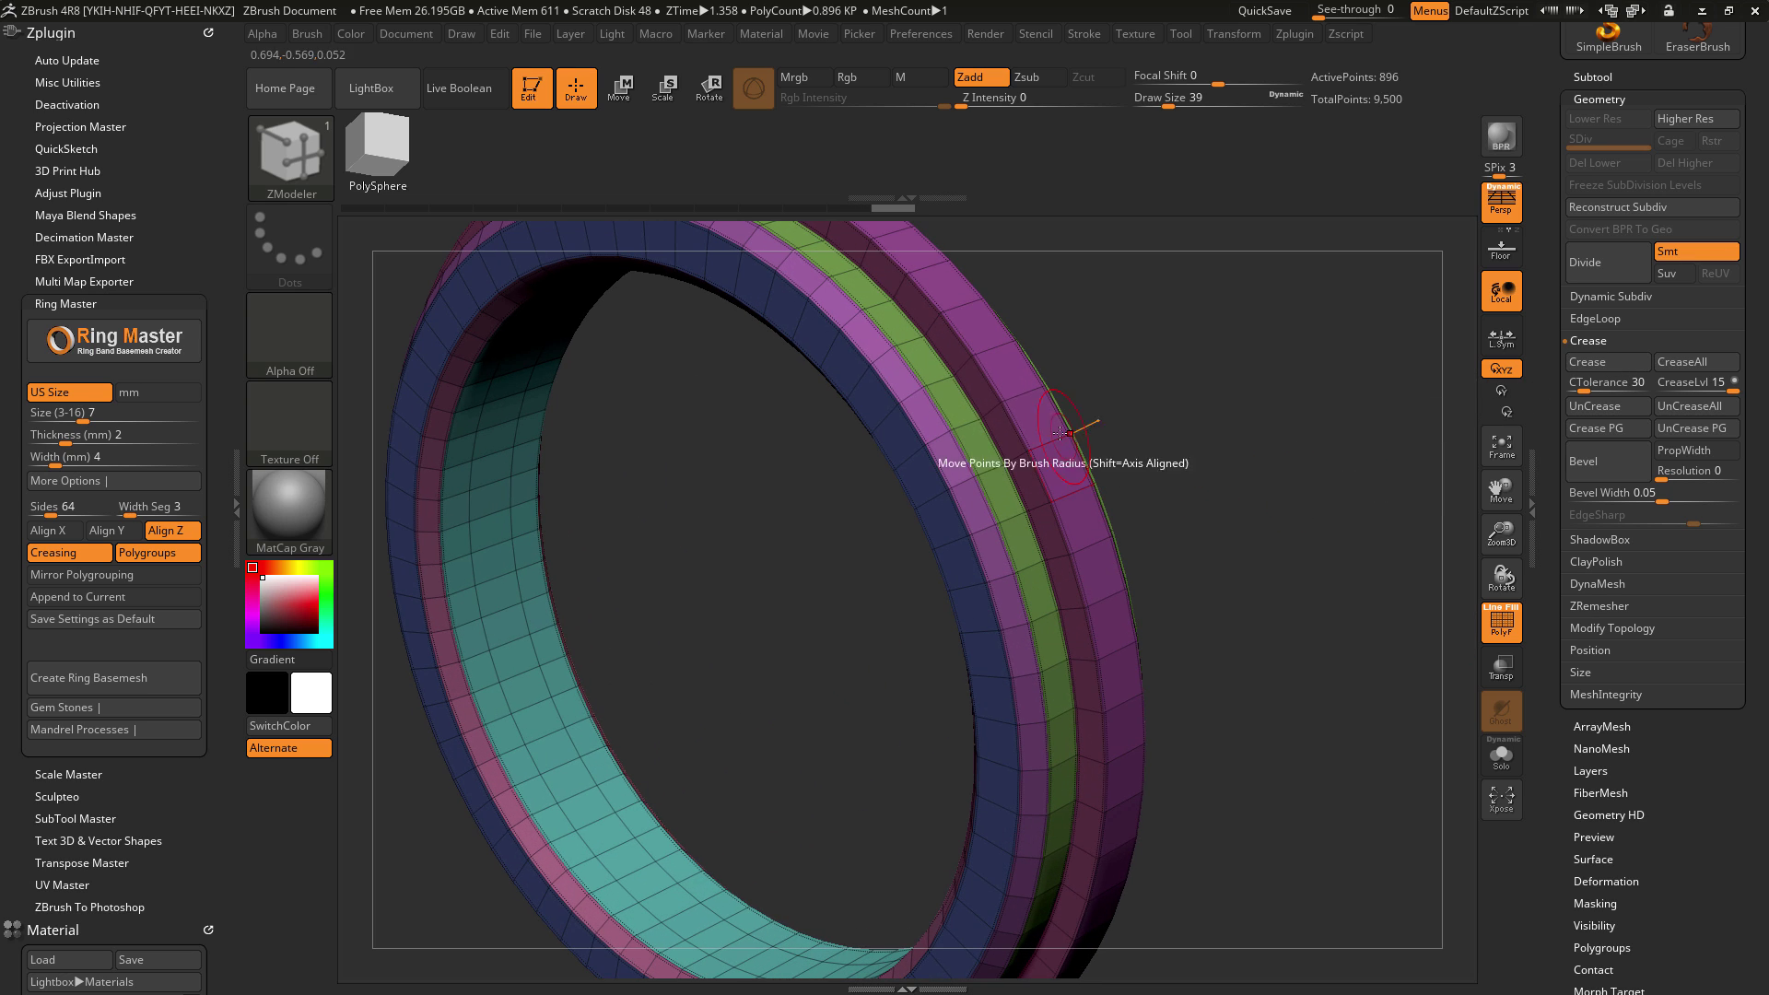
pyautogui.keyDown('alt'); pyautogui.moveTo(1323, 533); pyautogui.dragTo(1224, 442); pyautogui.keyUp('alt')
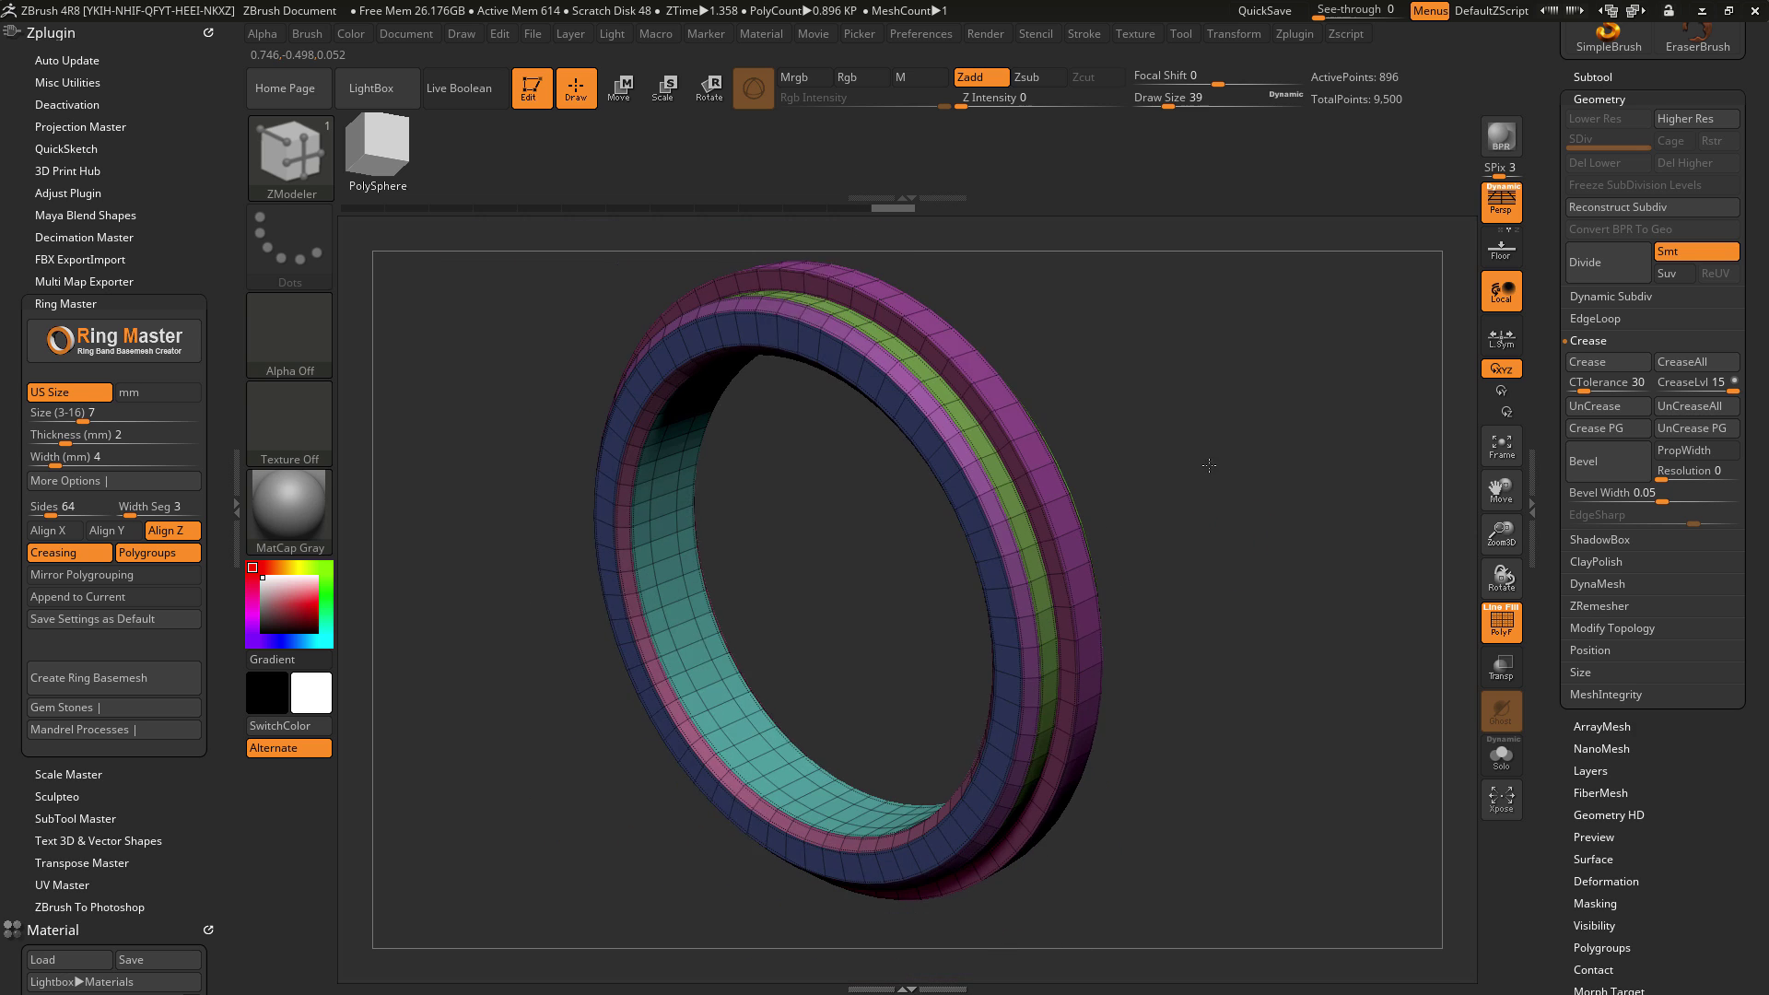
pyautogui.click(1595, 297)
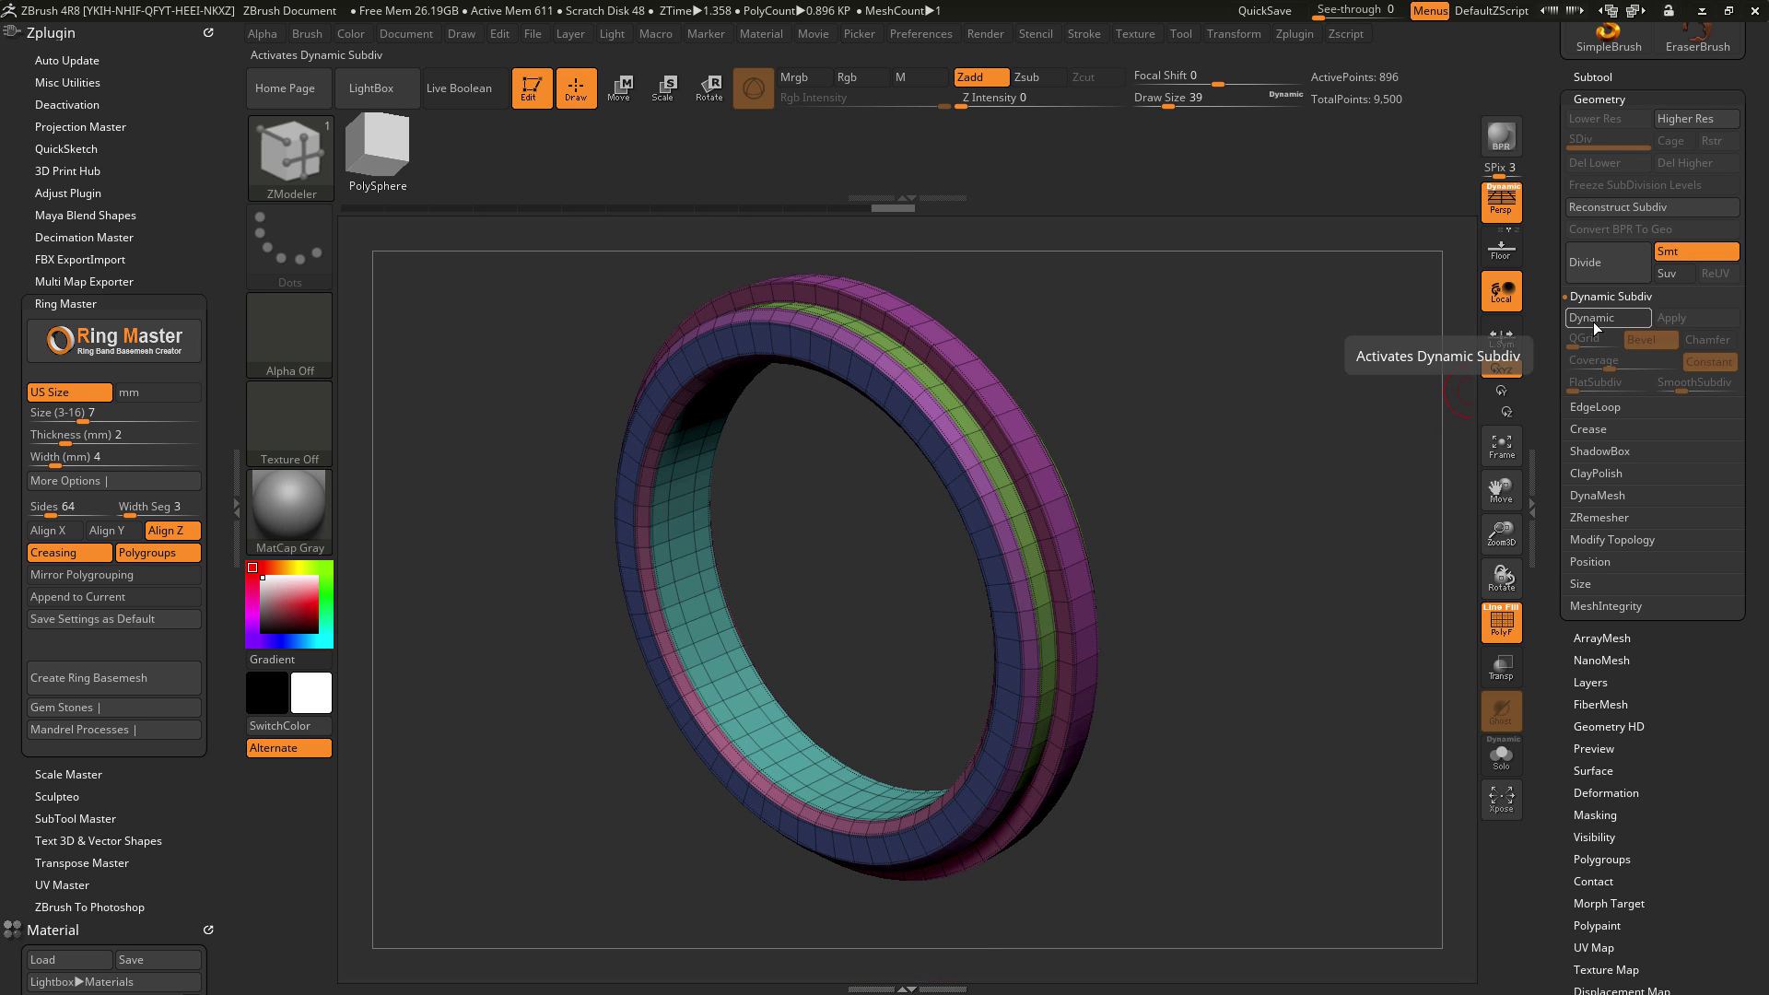
# Step: Enable Dynamic subdivision, hide PolyF, and inspect the smoothed 9,500-point ring preview
pyautogui.click(1594, 322)
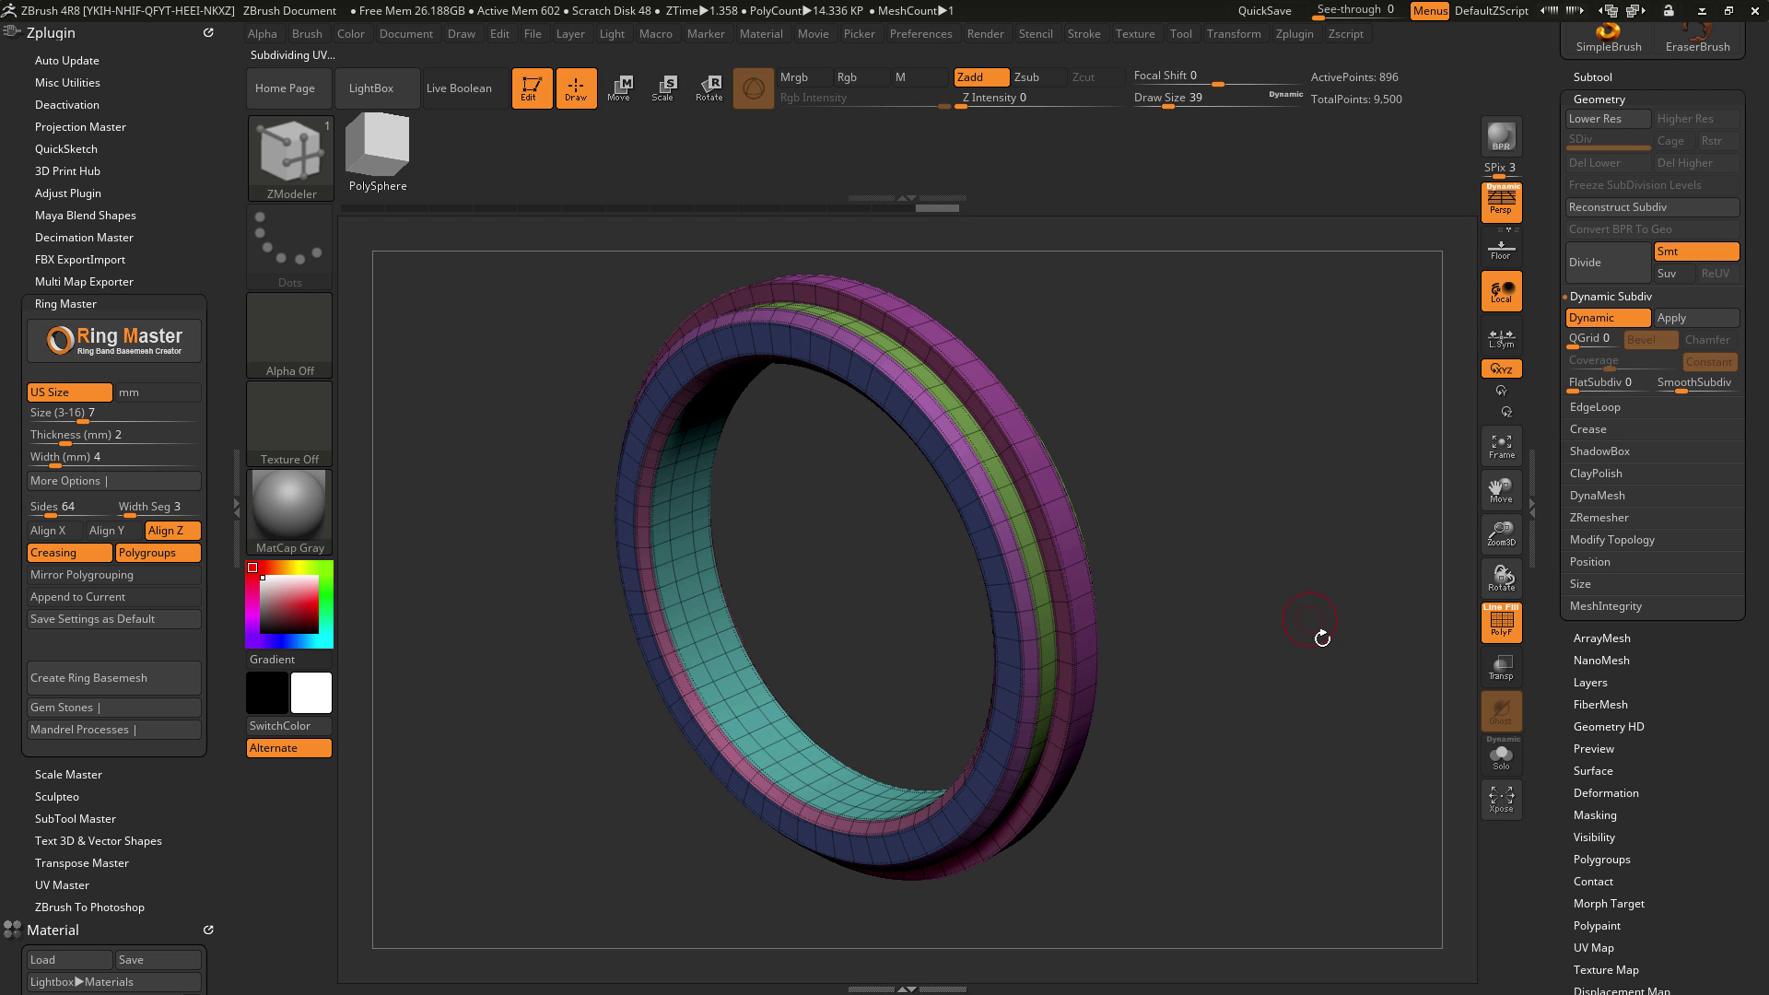
pyautogui.click(1509, 636)
pyautogui.moveTo(1272, 651)
pyautogui.mouseDown()
pyautogui.moveTo(1395, 642)
pyautogui.moveTo(1293, 671)
pyautogui.moveTo(1245, 603)
pyautogui.moveTo(1282, 636)
pyautogui.moveTo(1272, 673)
pyautogui.mouseUp()
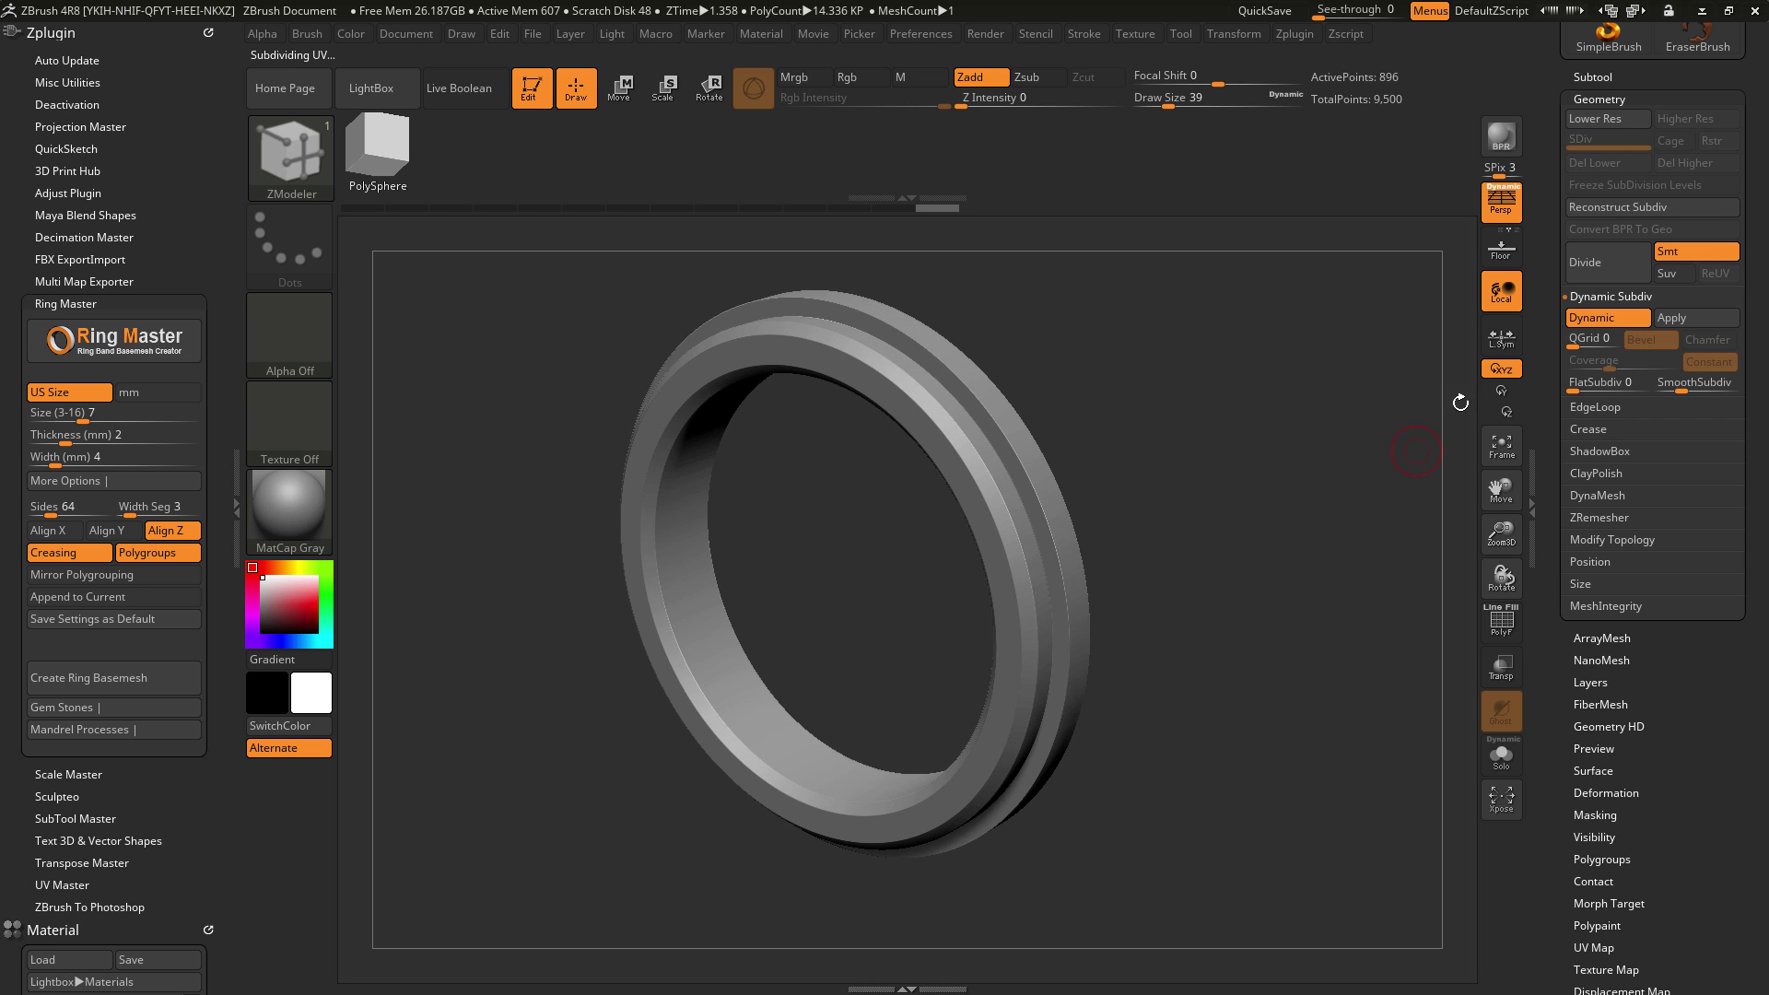
pyautogui.moveTo(1314, 602); pyautogui.dragTo(1280, 502)
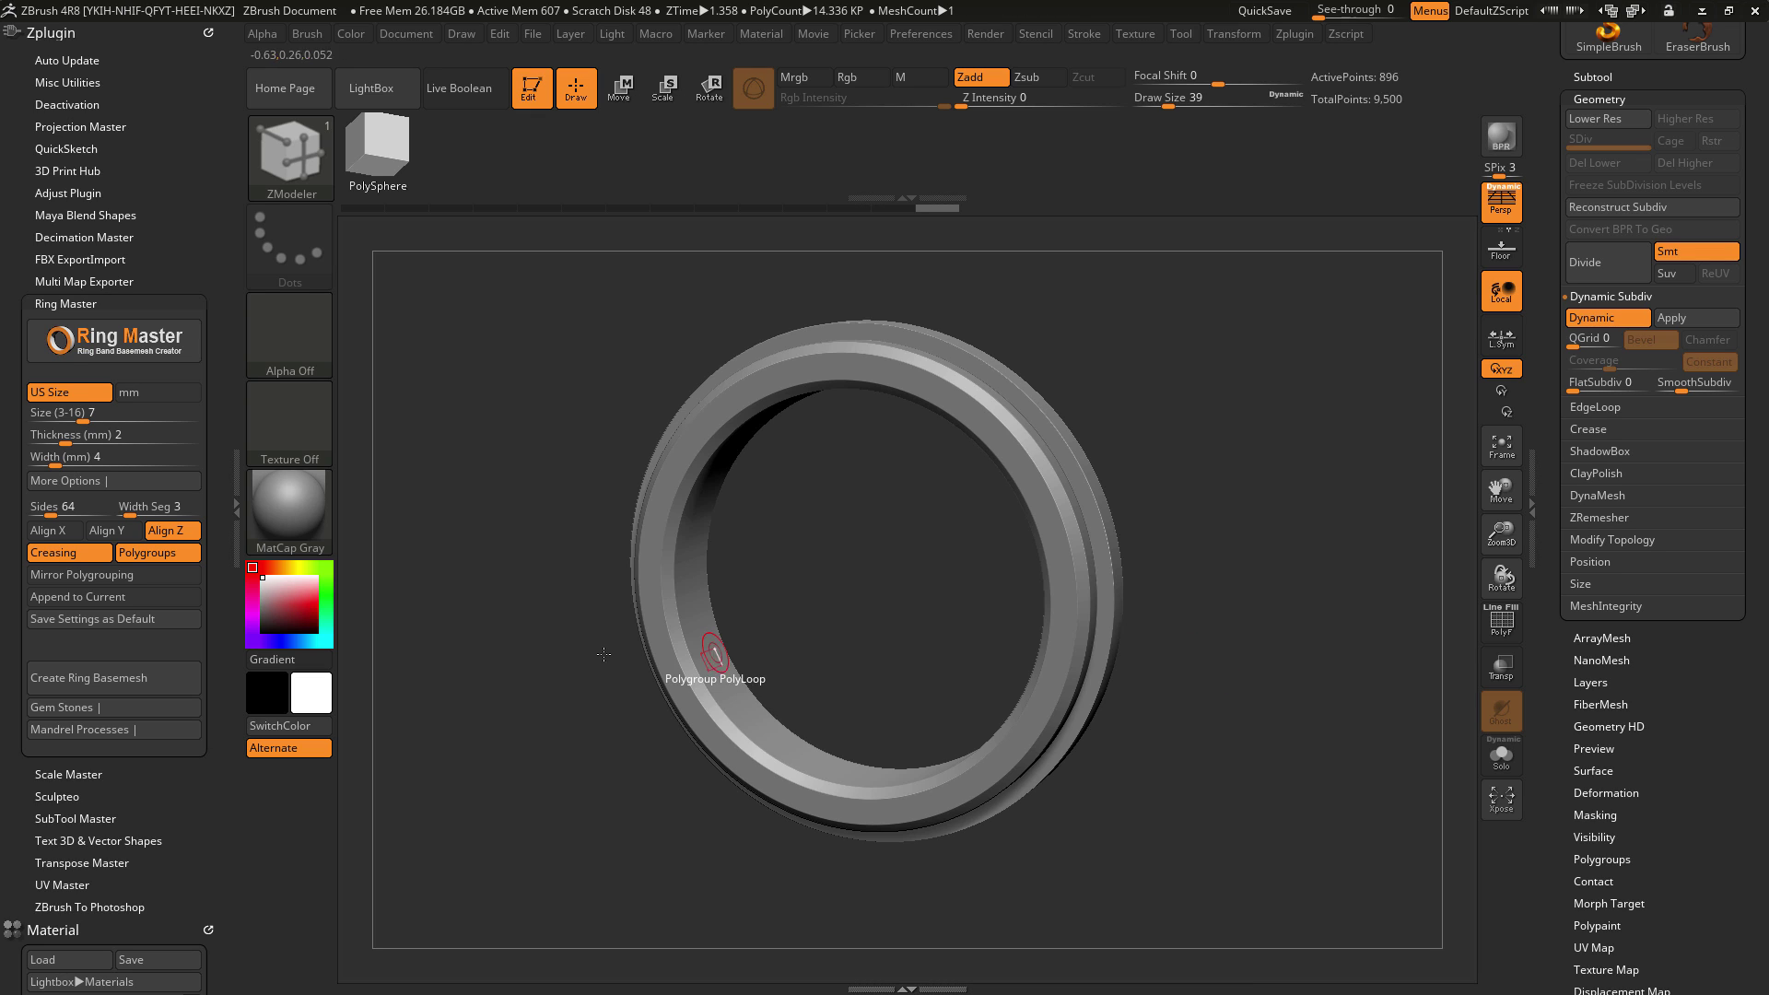
# Step: Add a Round gem stone subtool with Dimension 2 and On Band turned off
pyautogui.click(70, 707)
pyautogui.scroll(-5, 184, 645)
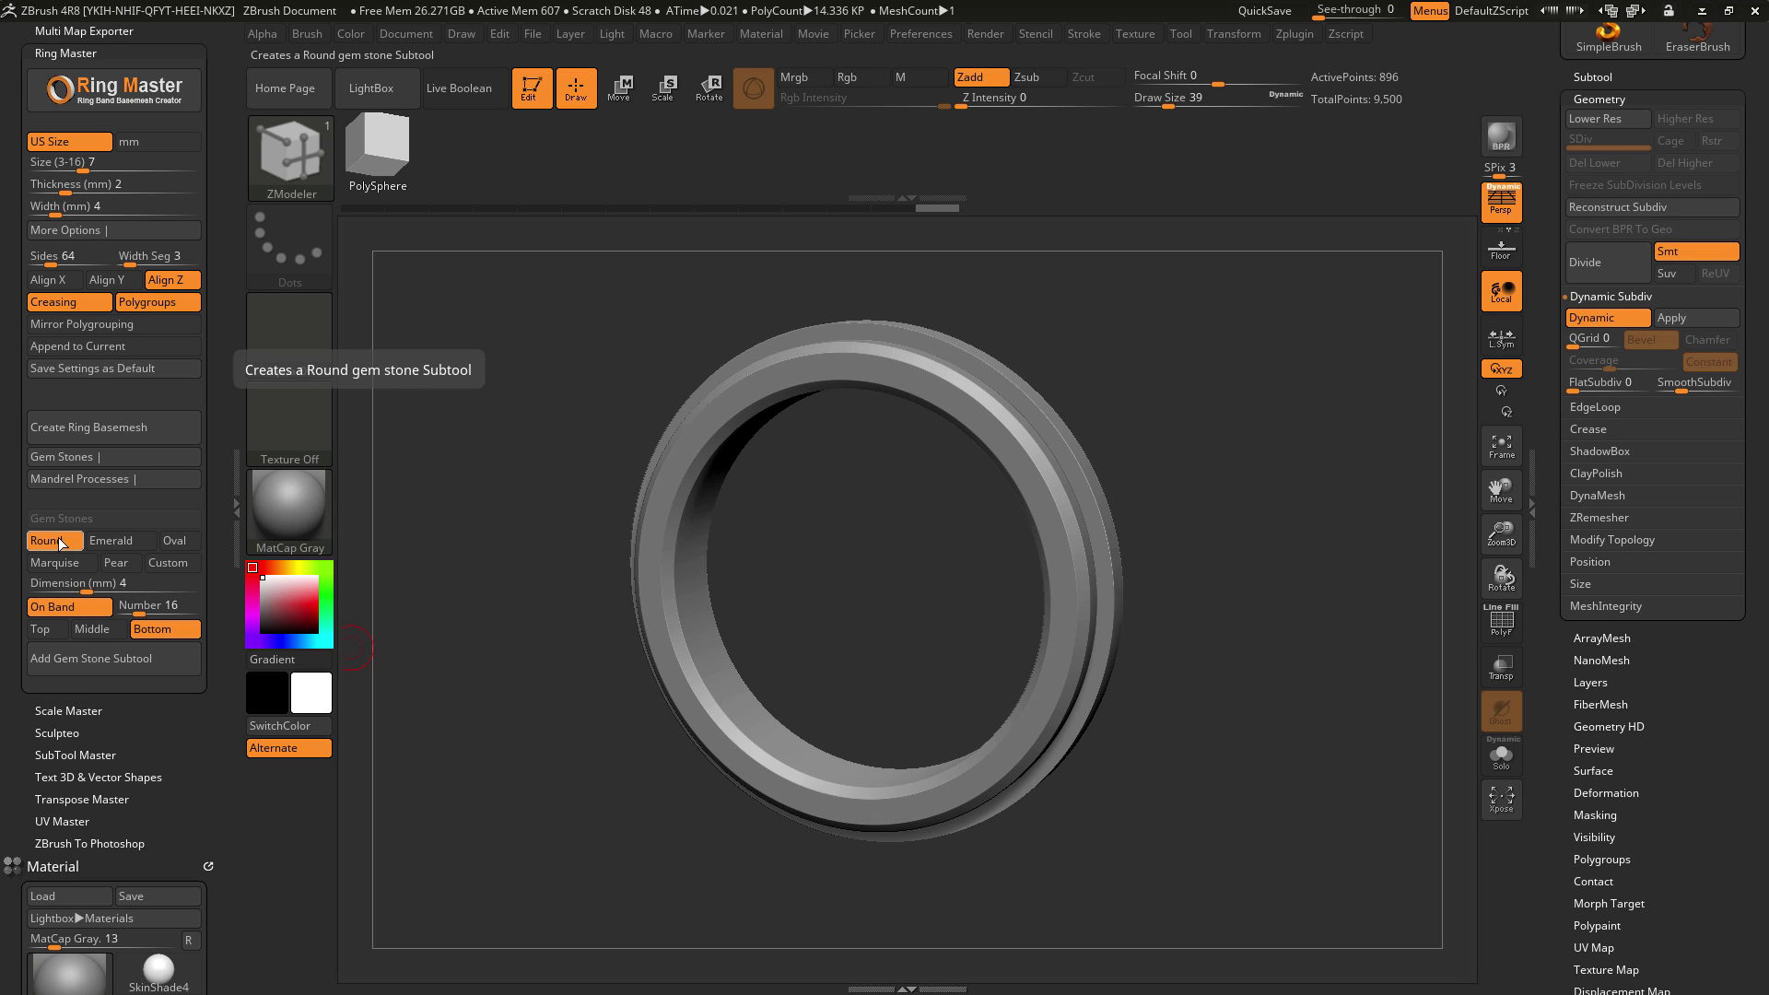
pyautogui.click(85, 584)
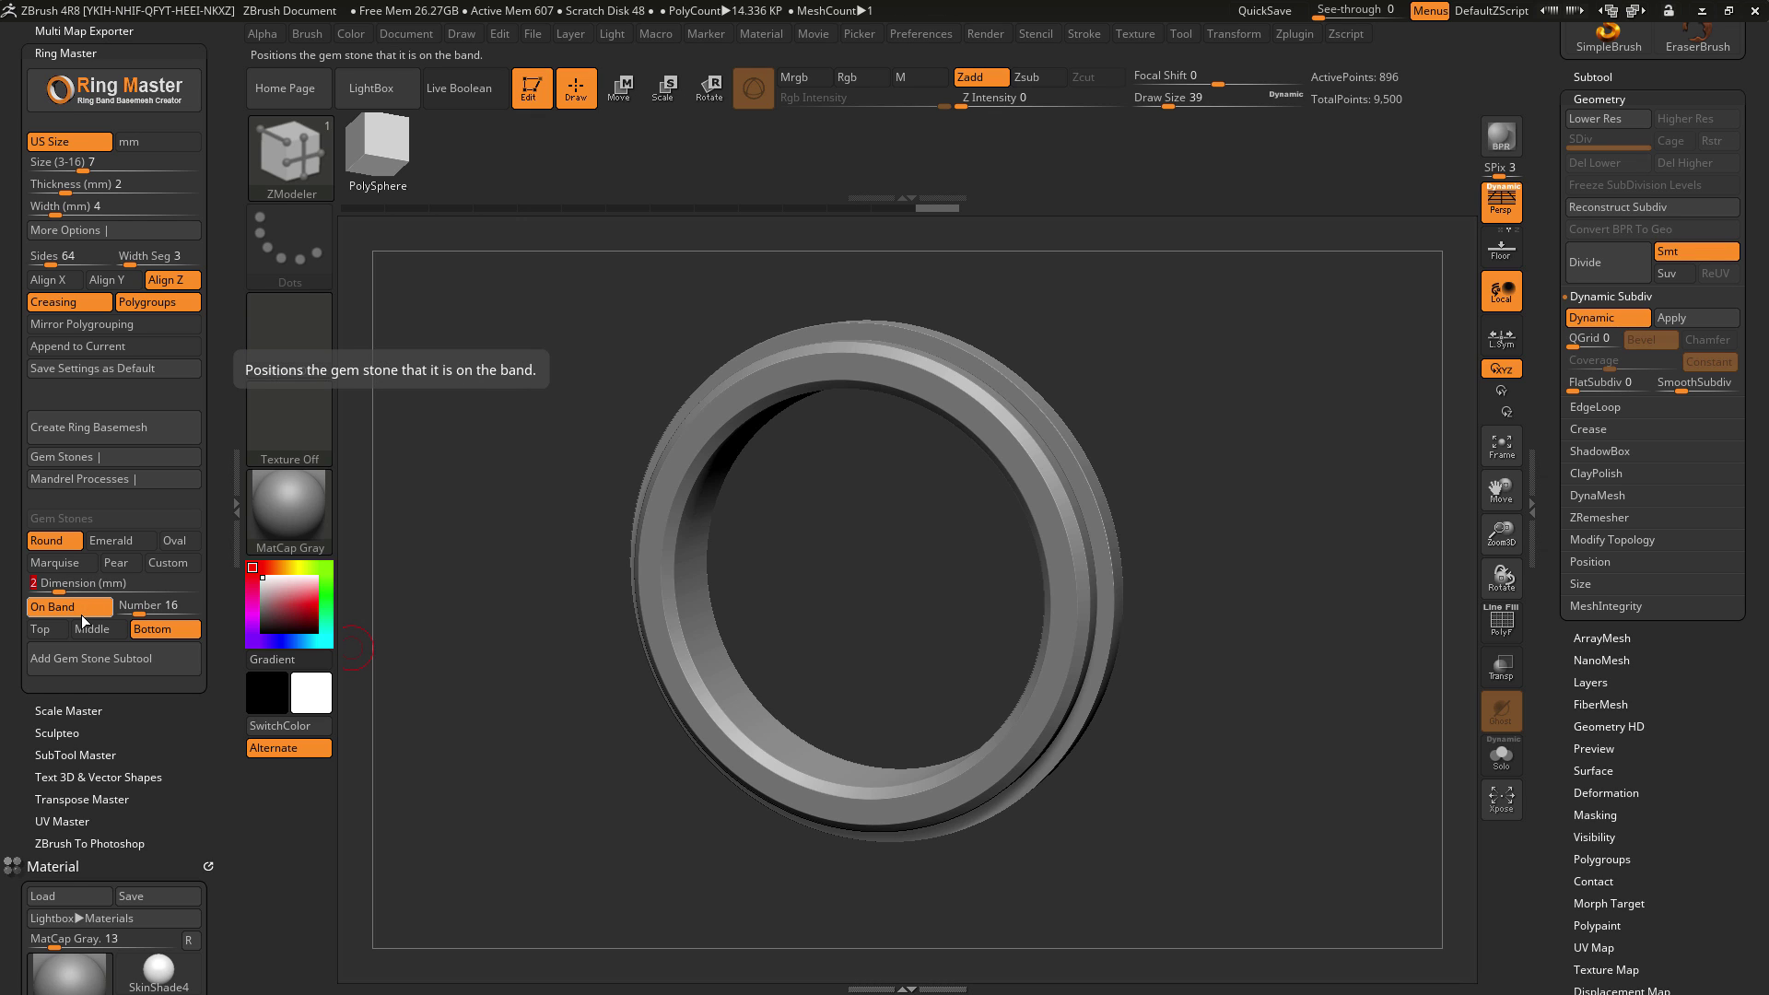
pyautogui.click(82, 609)
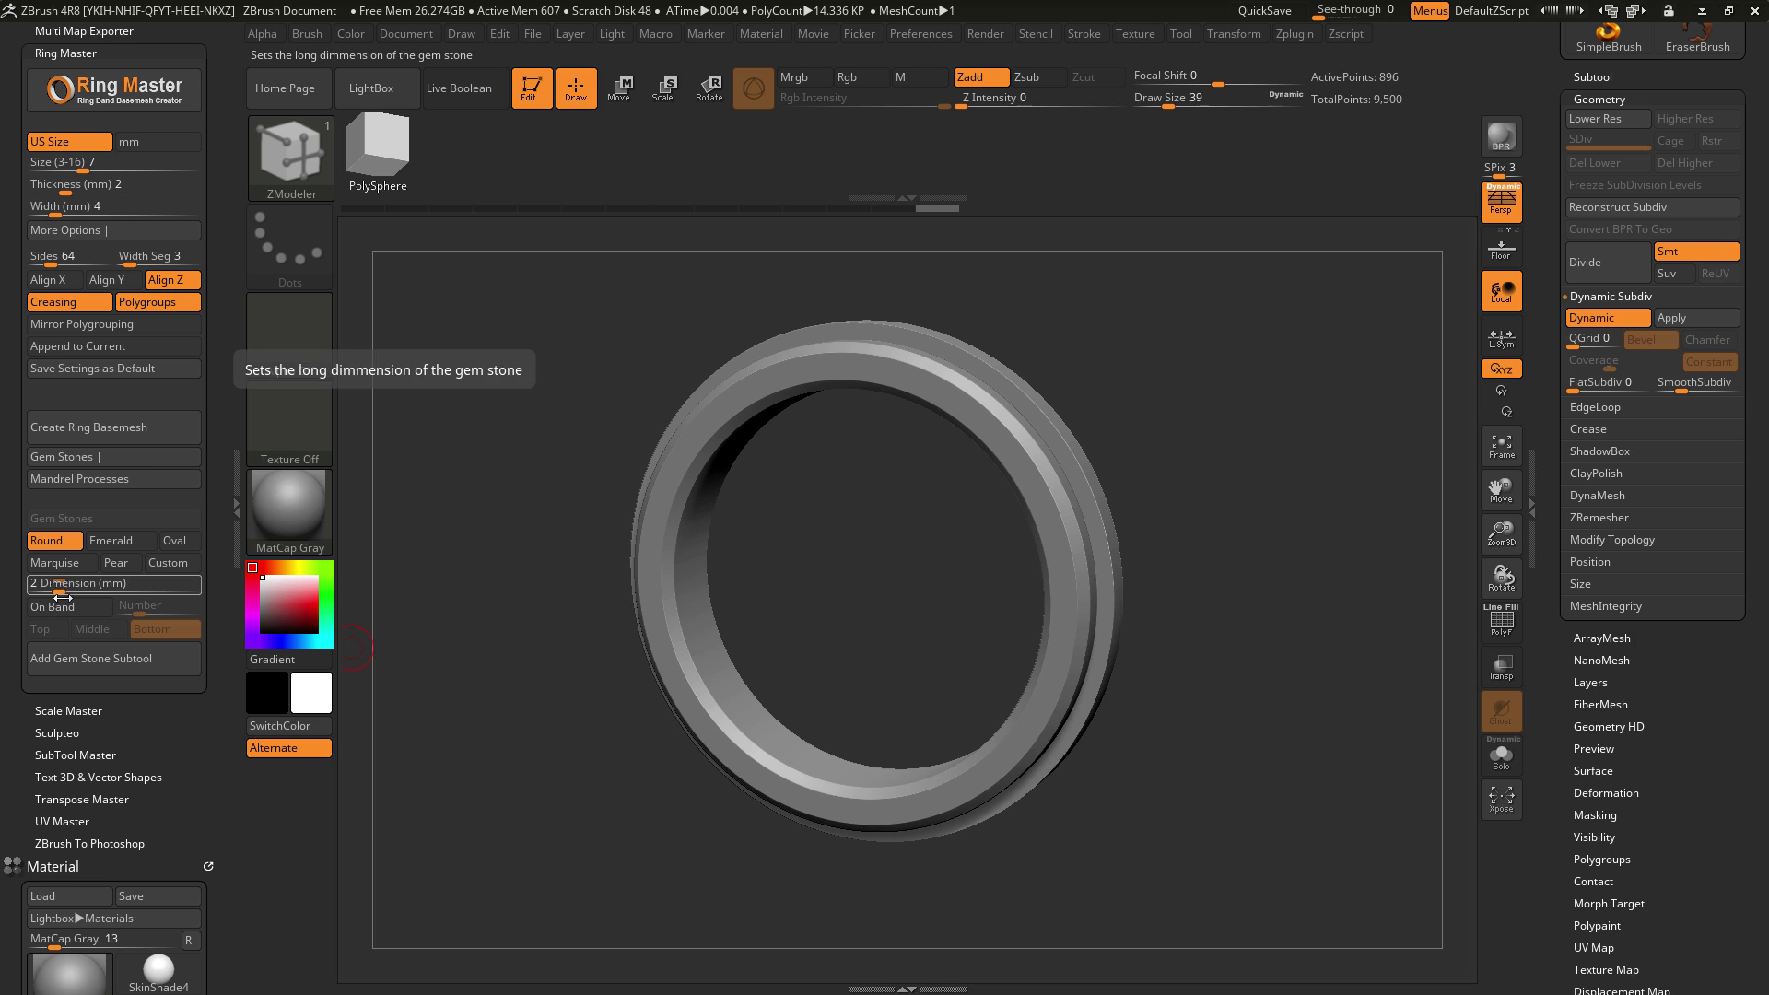
pyautogui.click(109, 660)
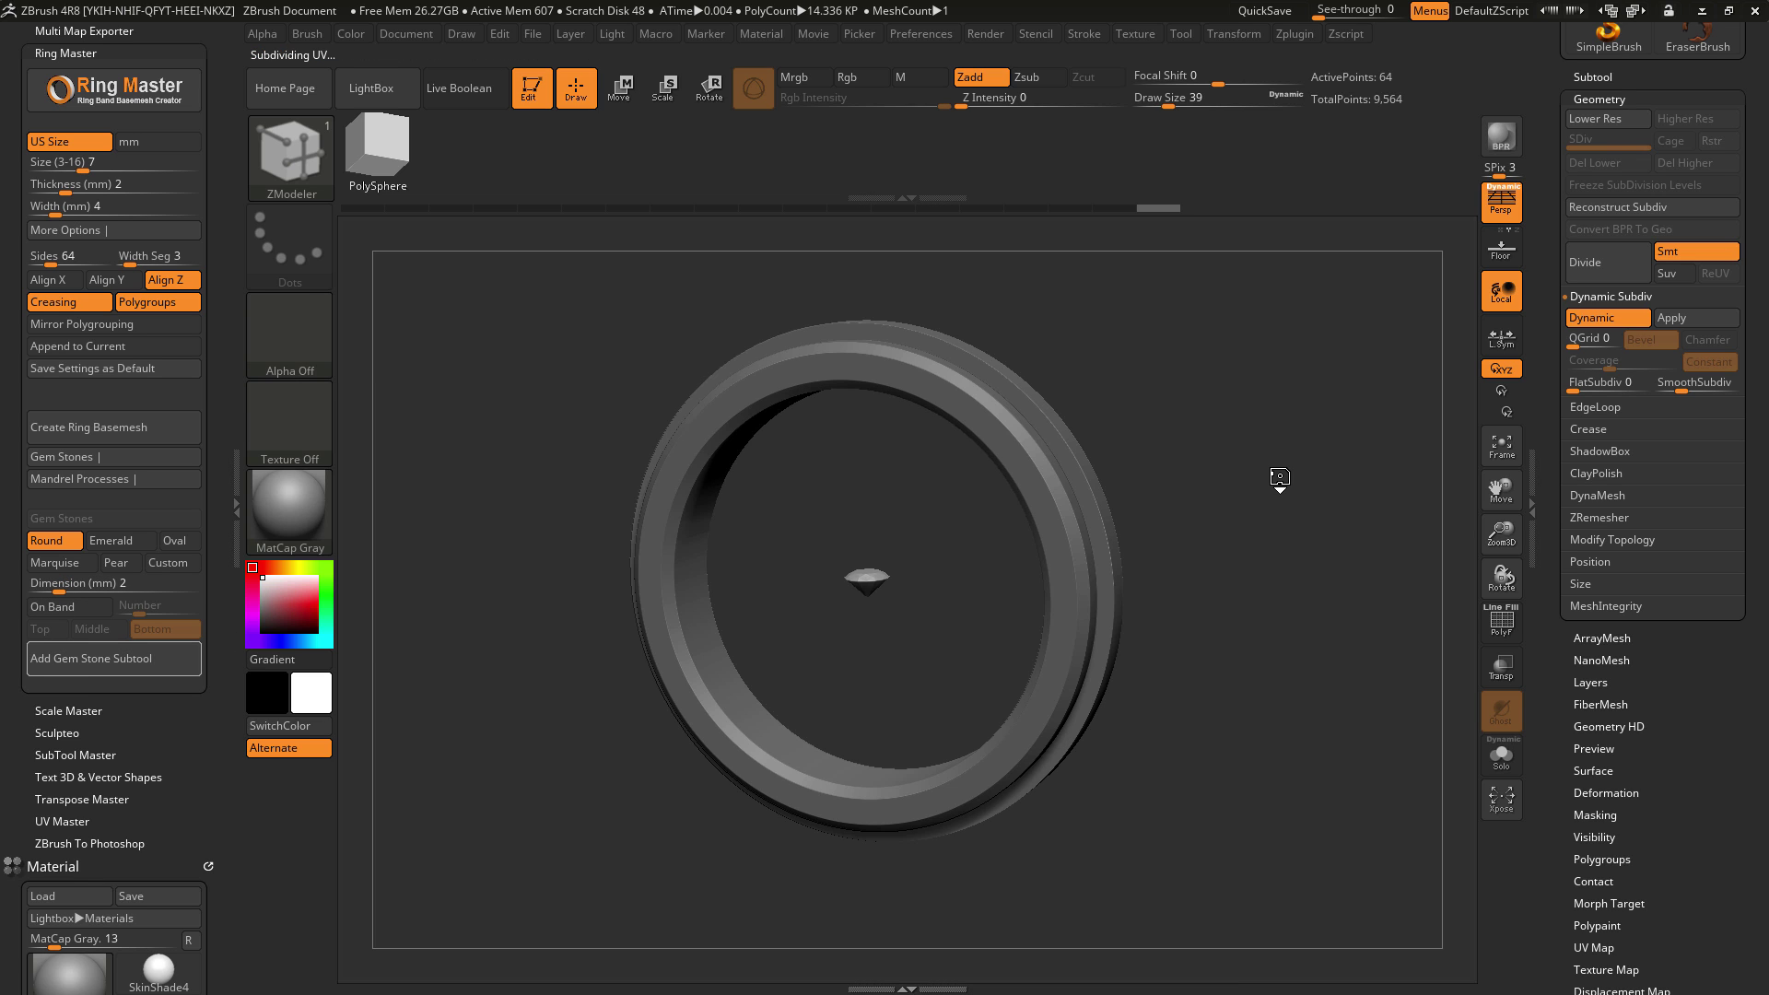
pyautogui.moveTo(1251, 575); pyautogui.dragTo(1529, 278)
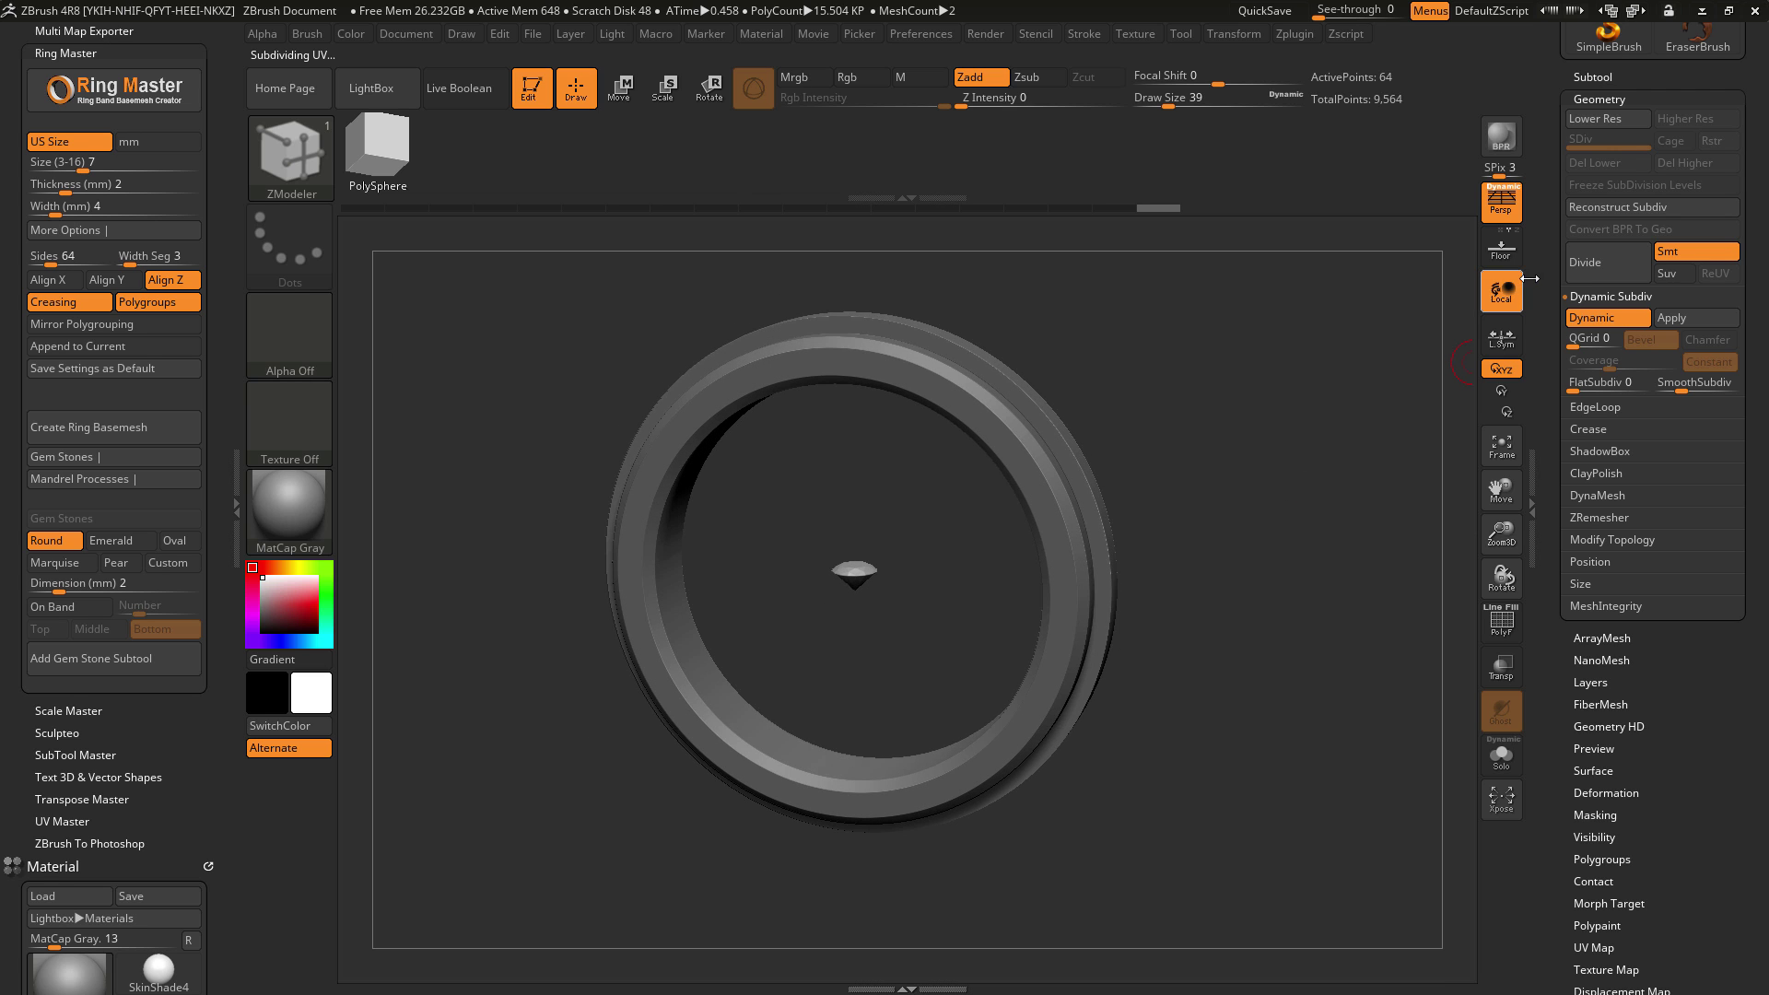
# Step: Lift the round gem slightly along Y with the Move gizmo, then return to Draw
pyautogui.click(1599, 76)
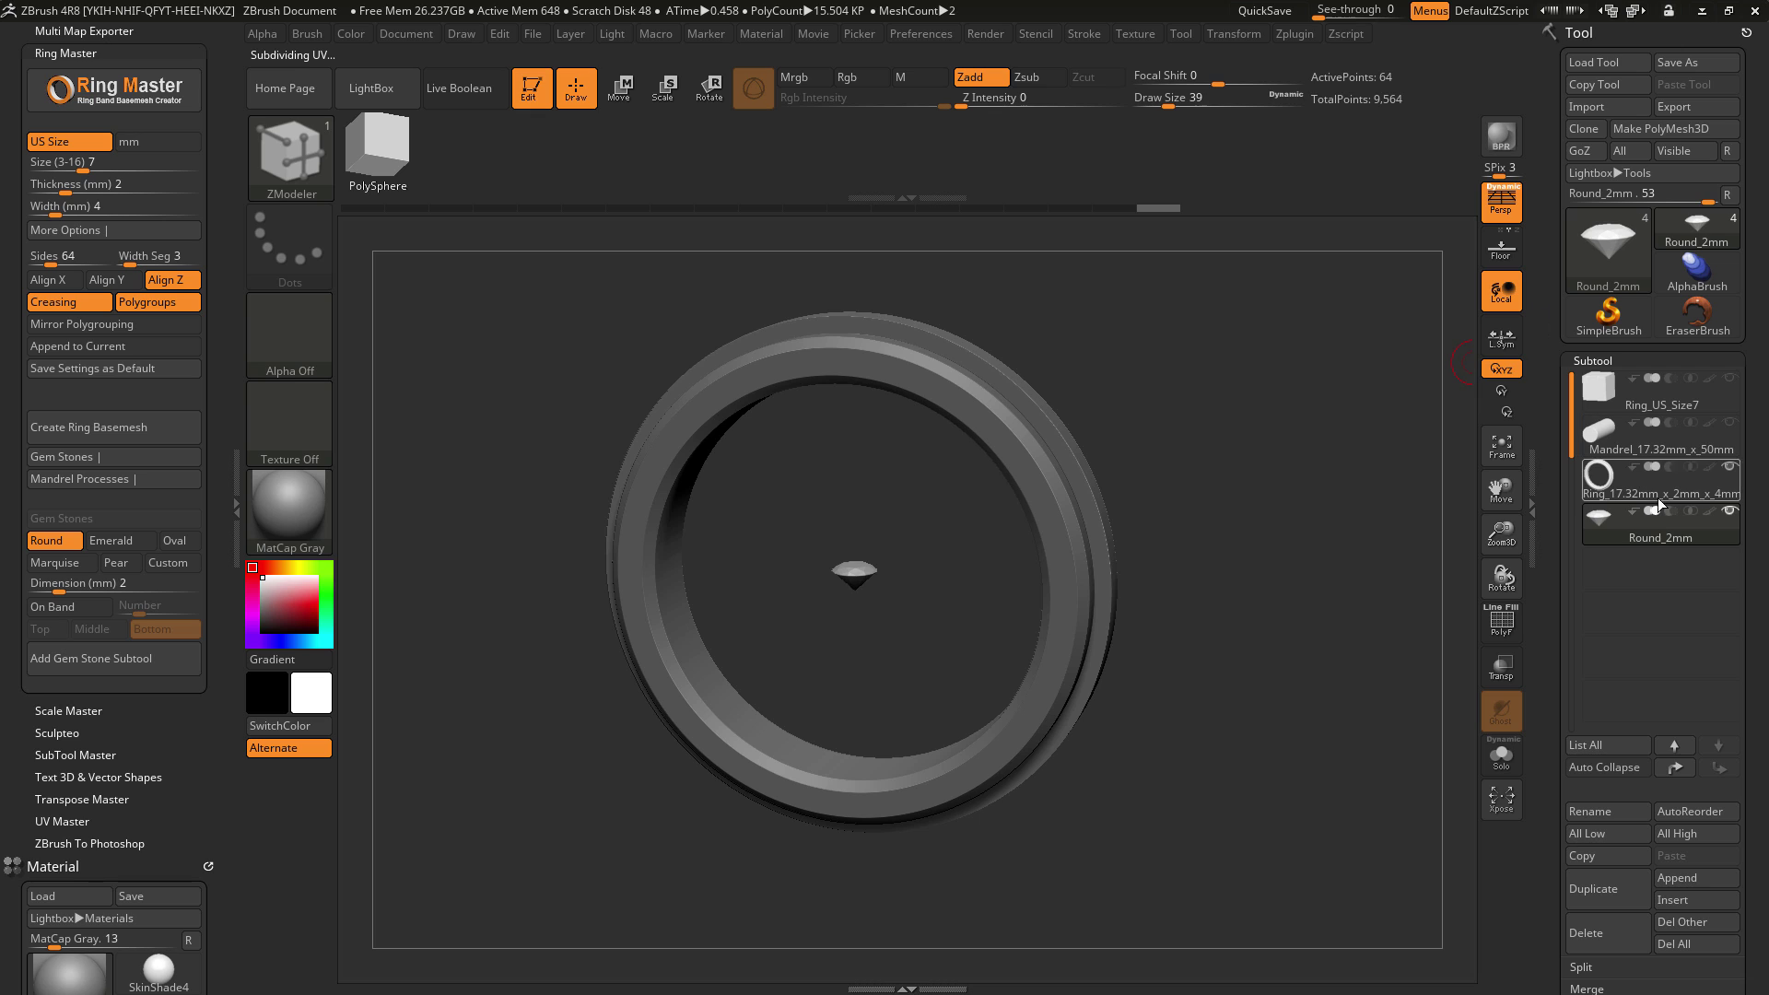
pyautogui.moveTo(1658, 539)
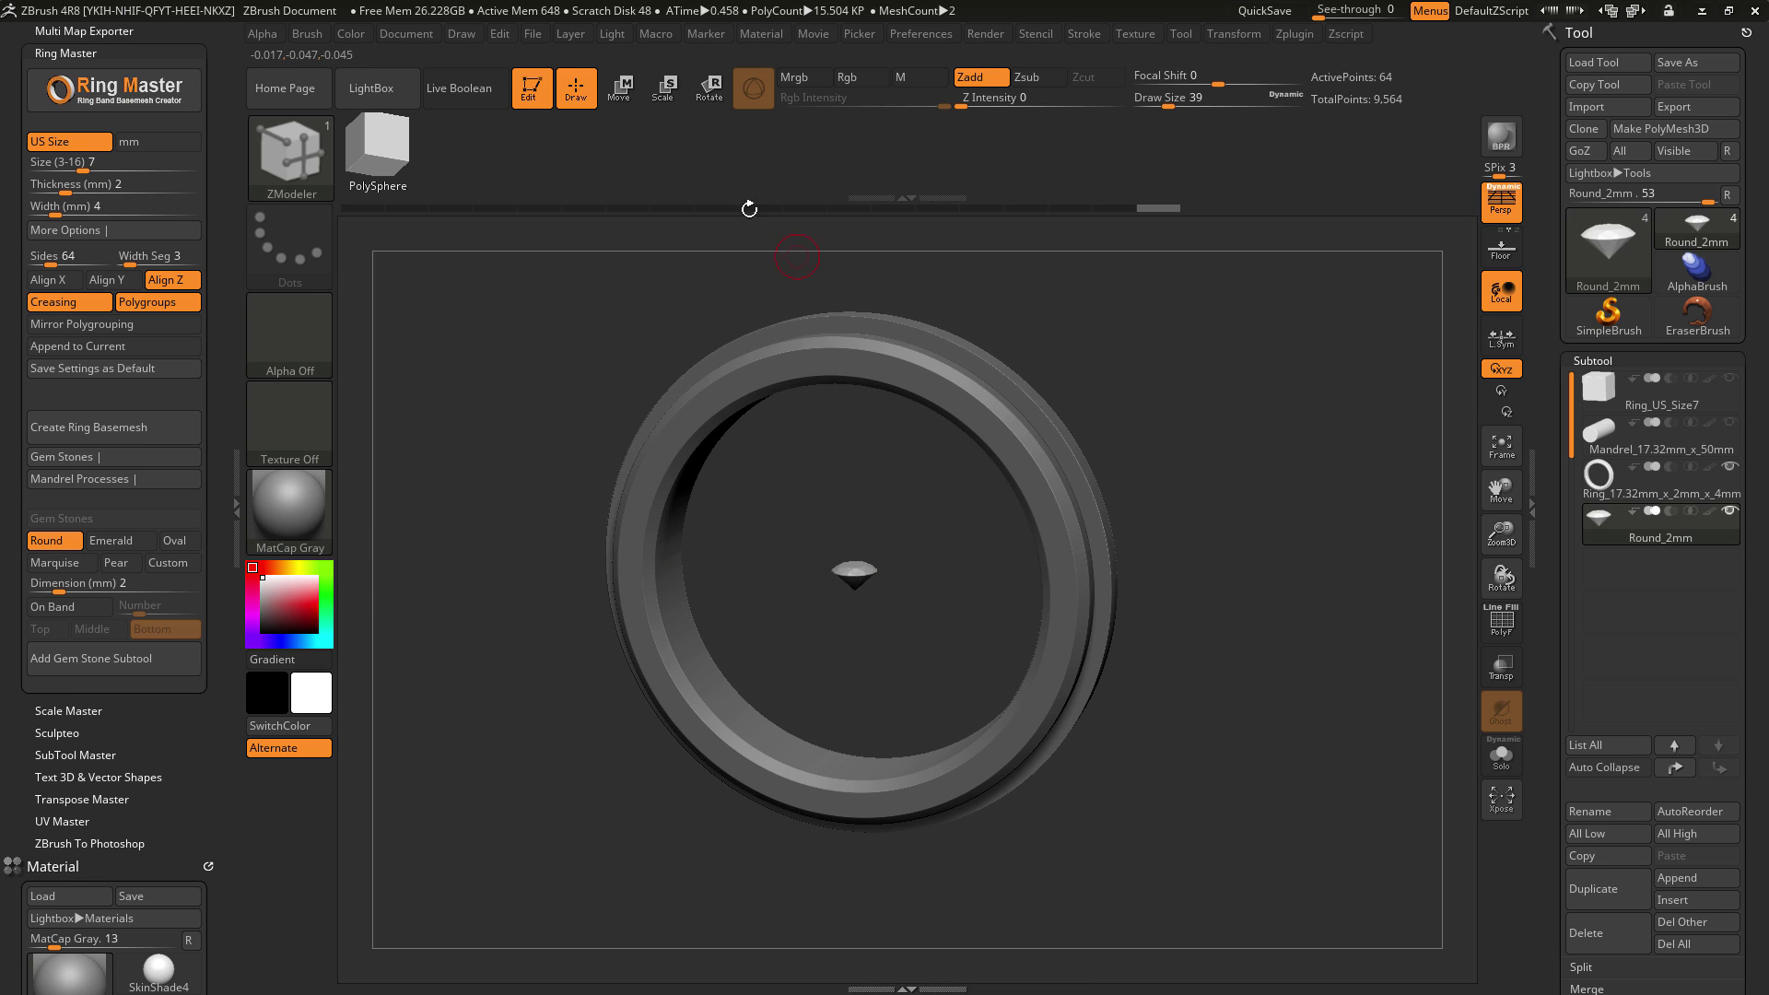
pyautogui.press('w')
pyautogui.moveTo(876, 486)
pyautogui.mouseDown()
pyautogui.moveTo(884, 217)
pyautogui.moveTo(903, 476)
pyautogui.mouseUp()
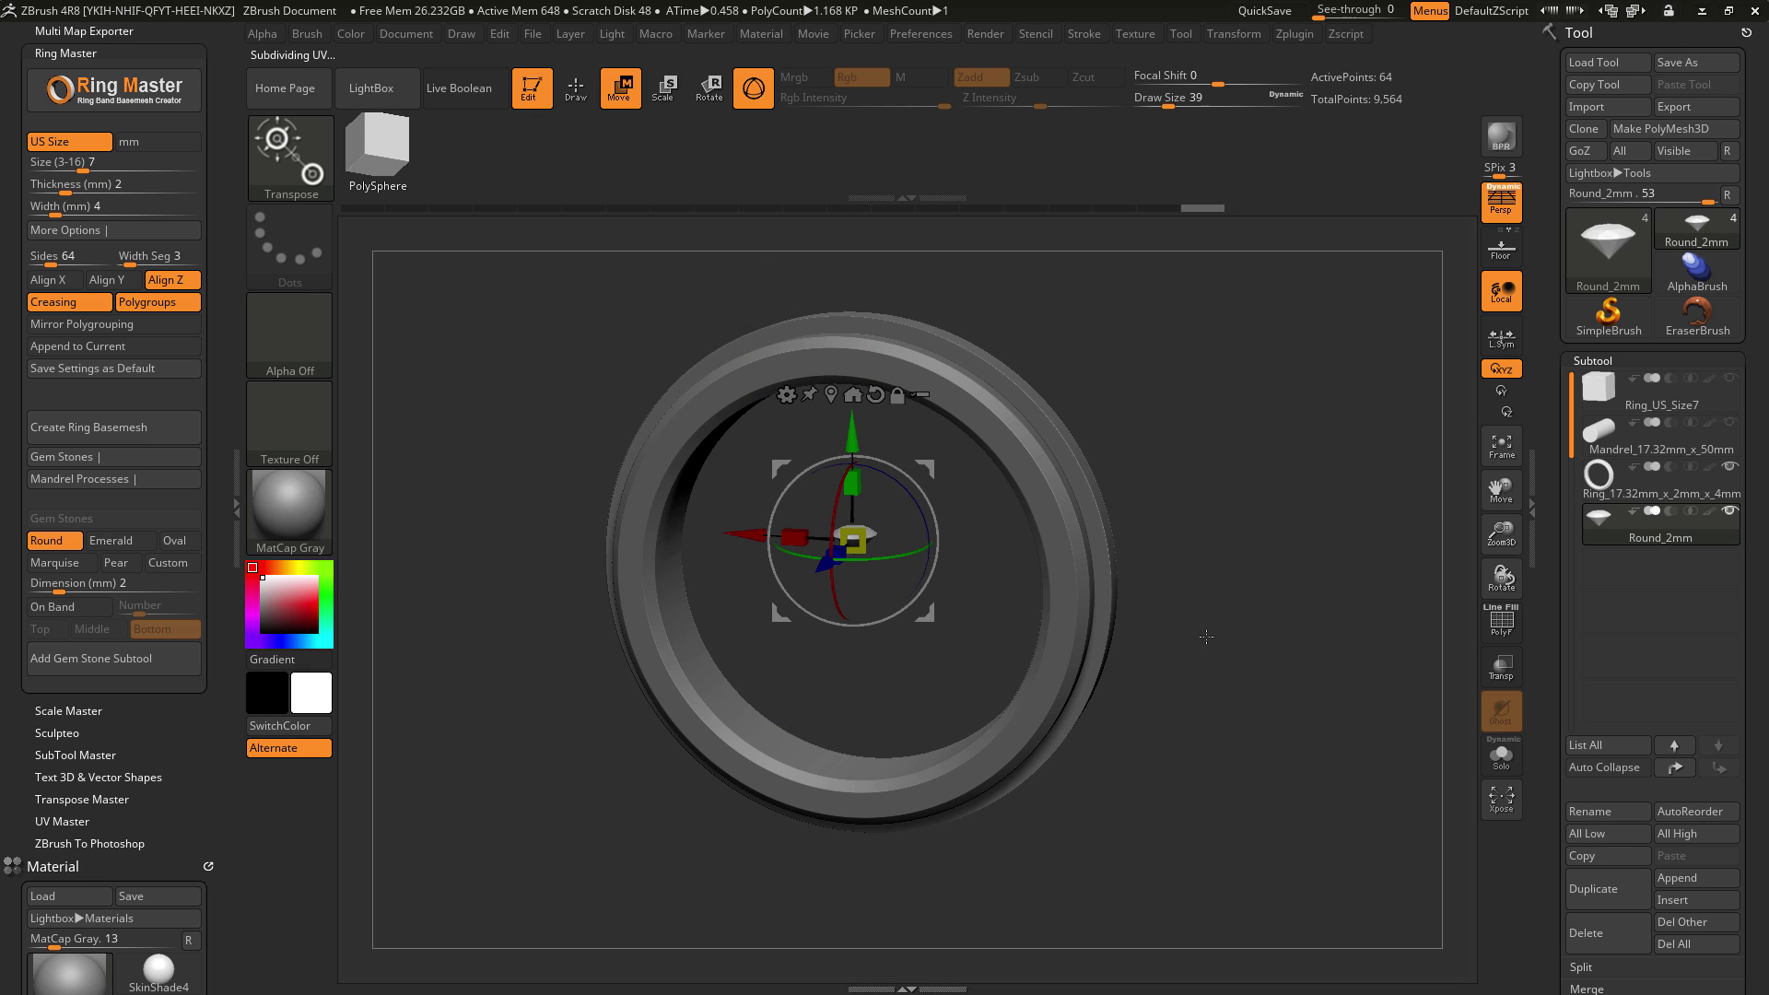
pyautogui.press('q')
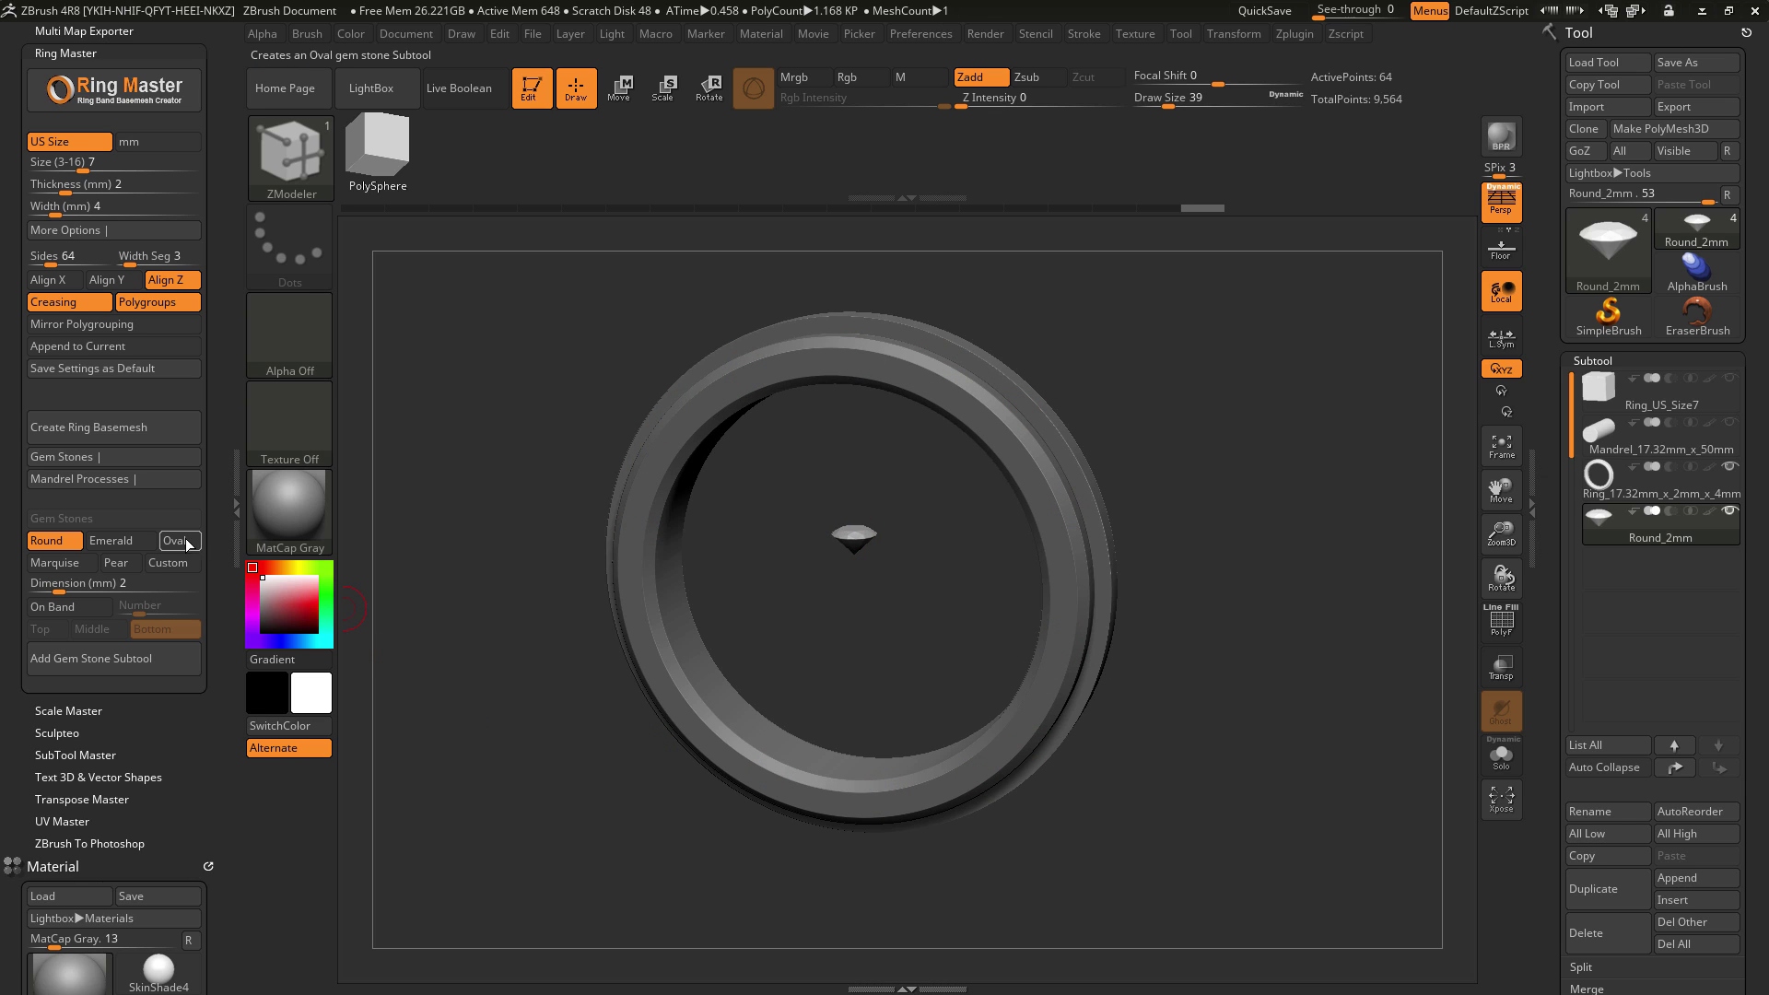
# Step: Add an Emerald_3.2mm subtool of eight 3.2 mm emeralds centred on the middle of the band
pyautogui.click(120, 543)
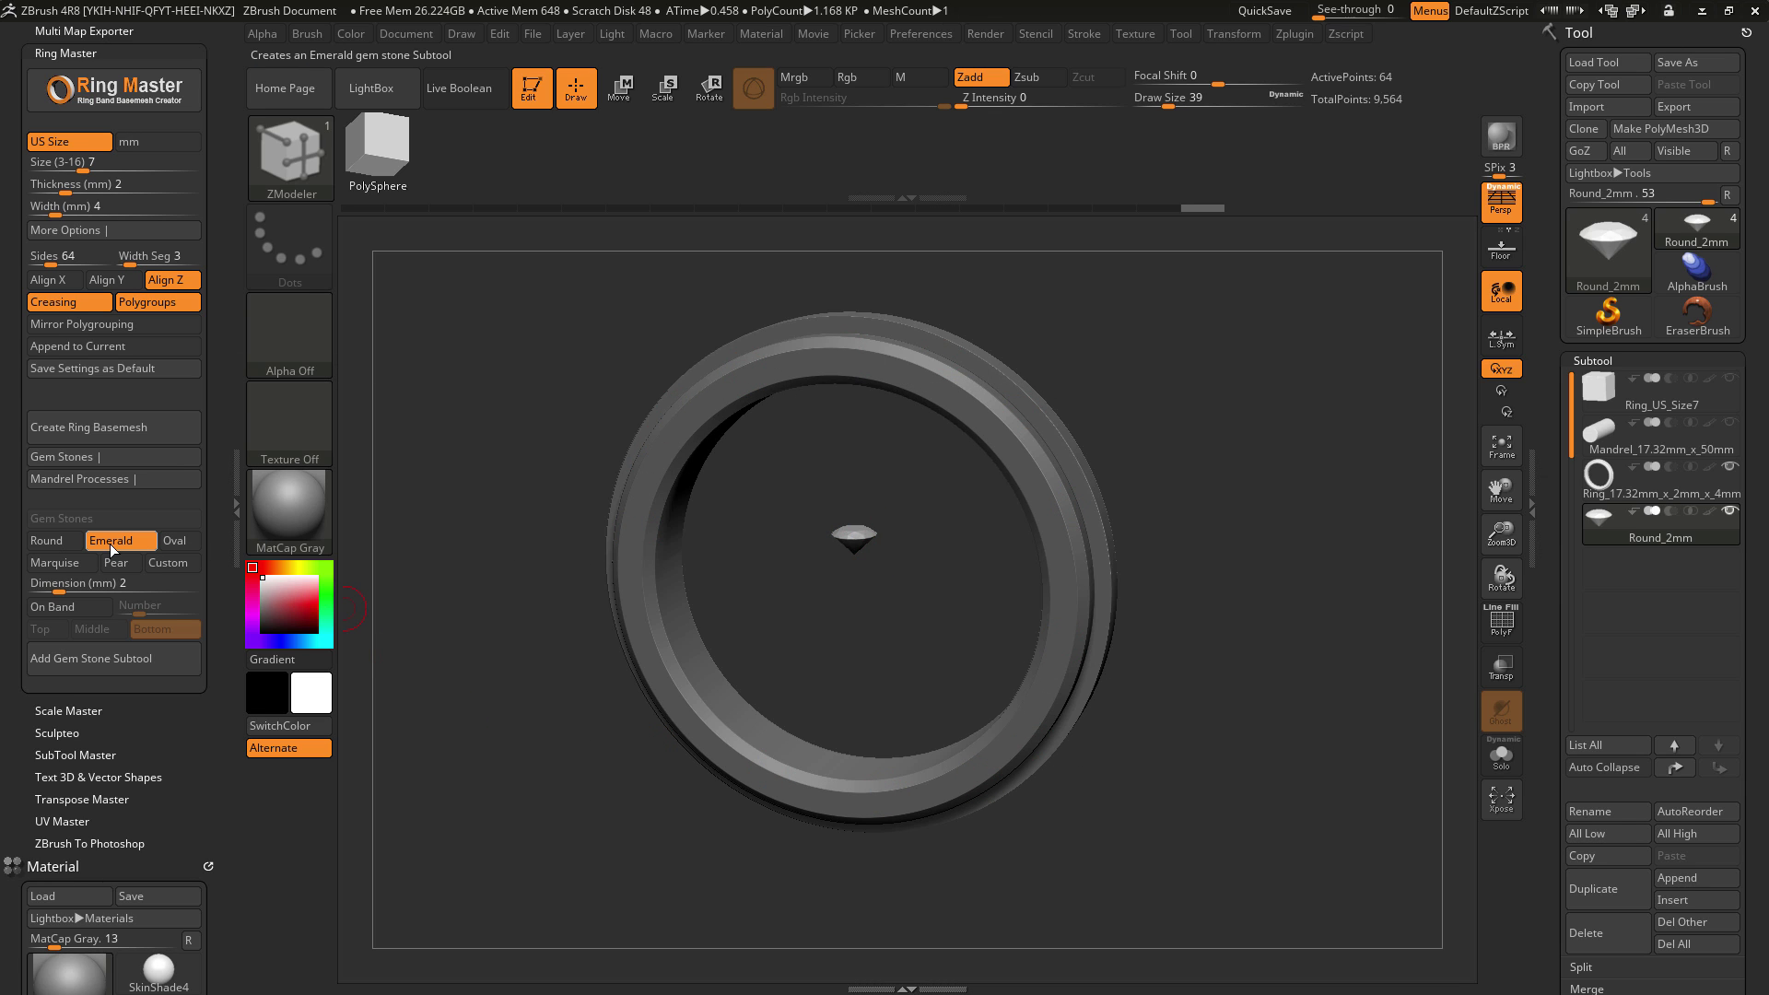
pyautogui.click(54, 586)
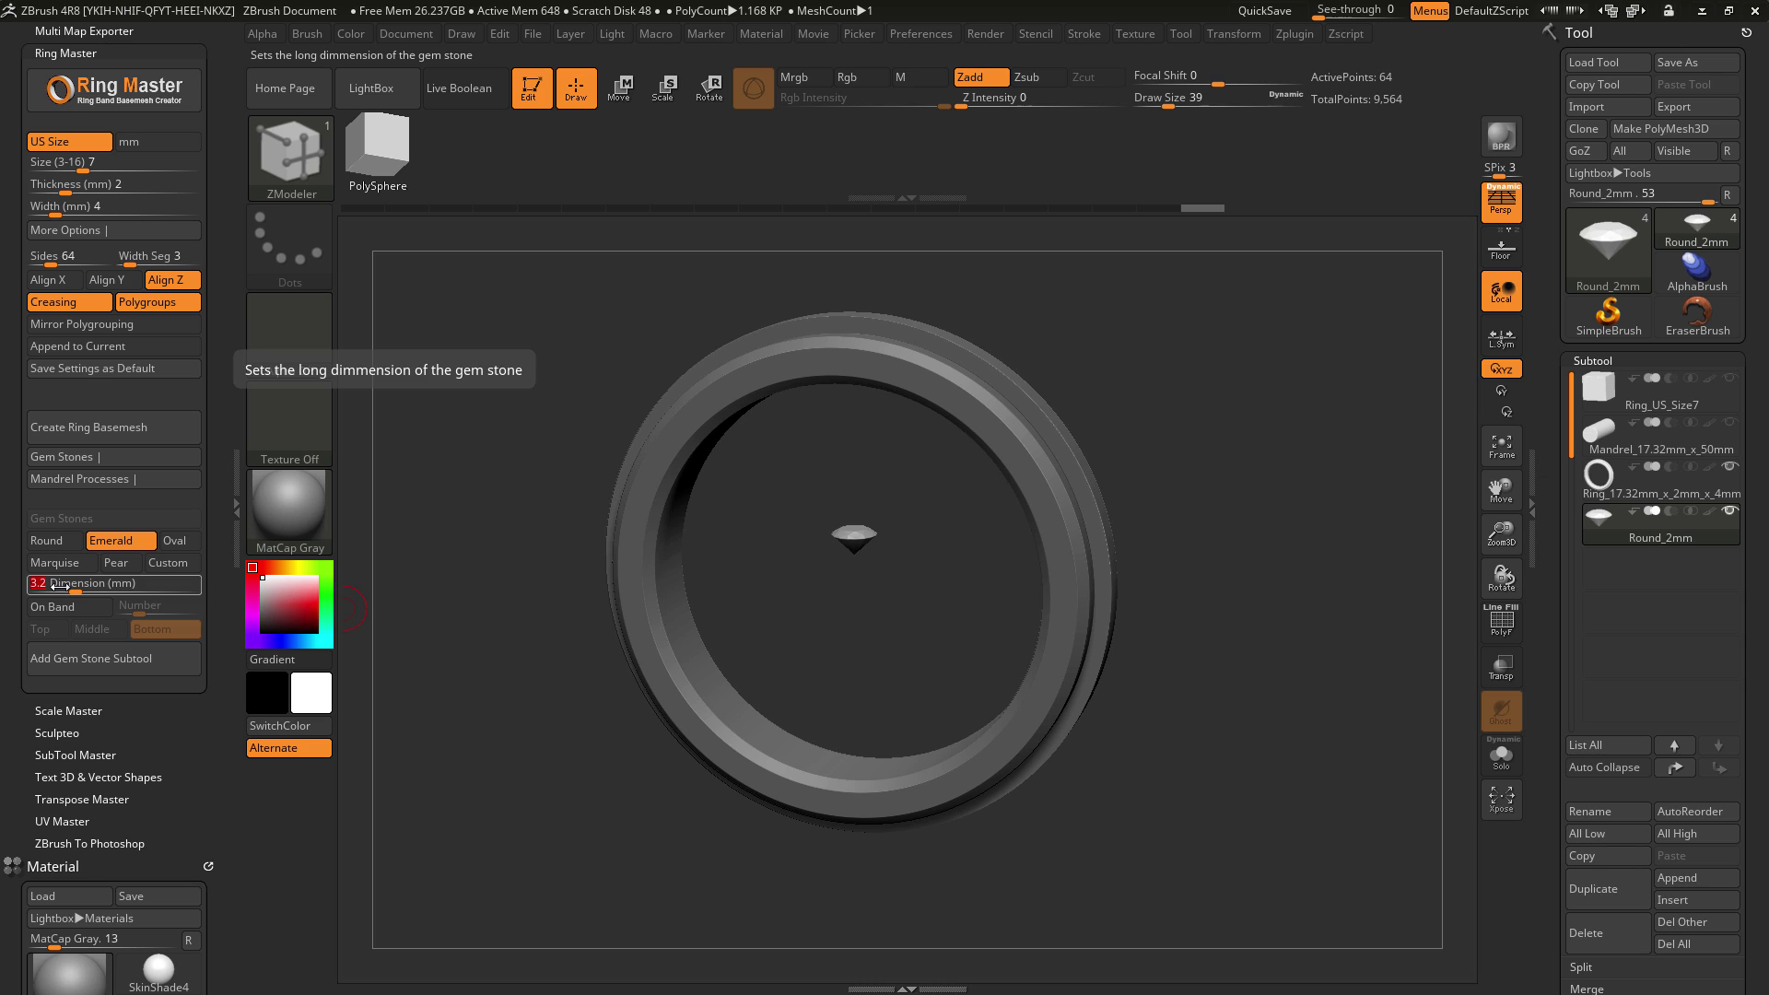
pyautogui.click(73, 608)
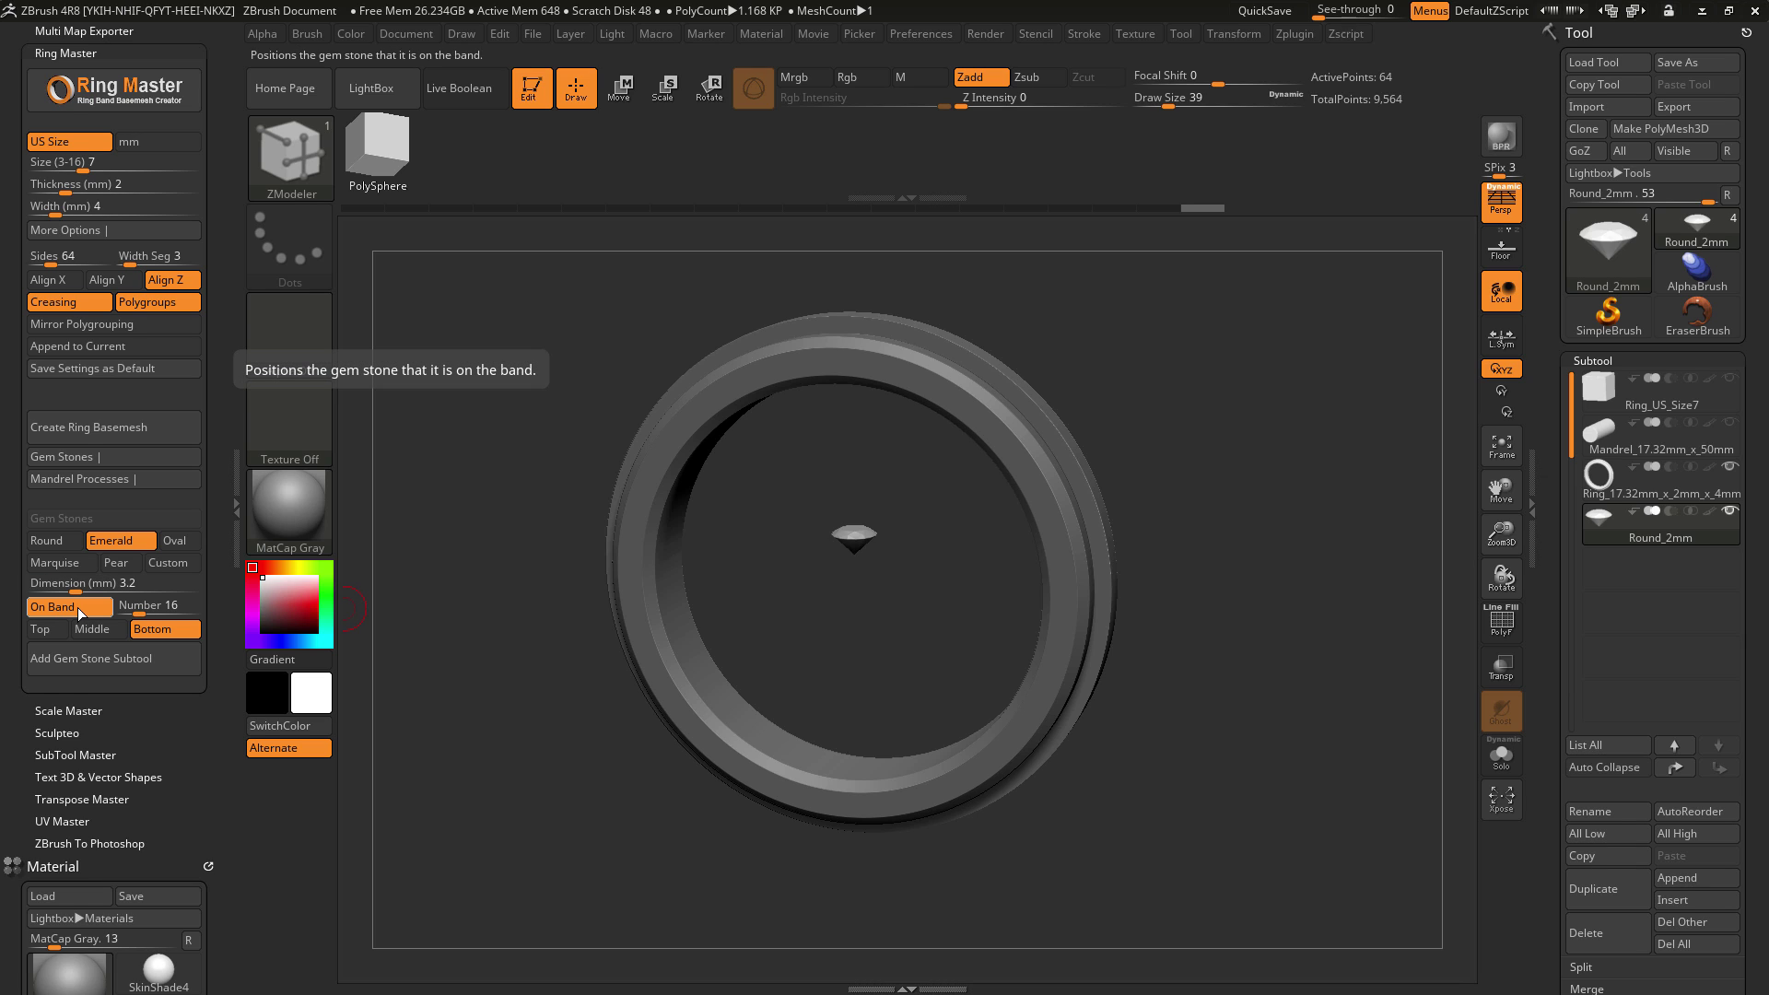
pyautogui.click(138, 610)
pyautogui.write('8')
pyautogui.press('Return')
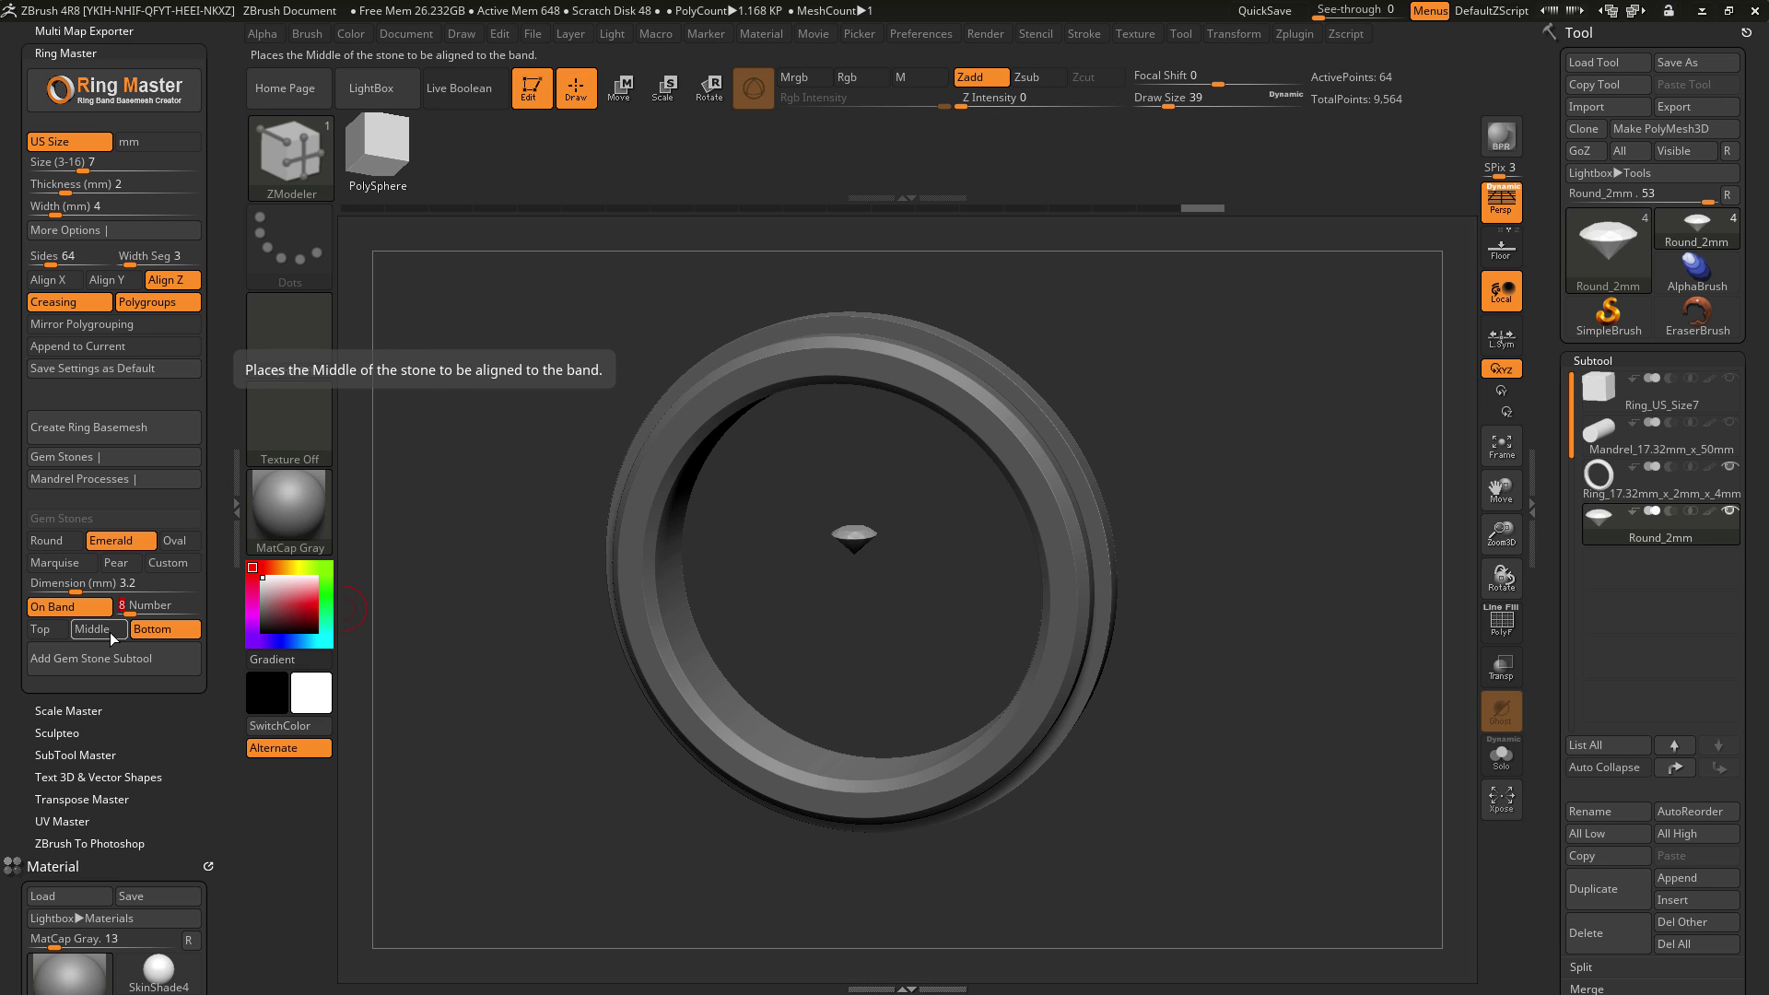
pyautogui.click(102, 632)
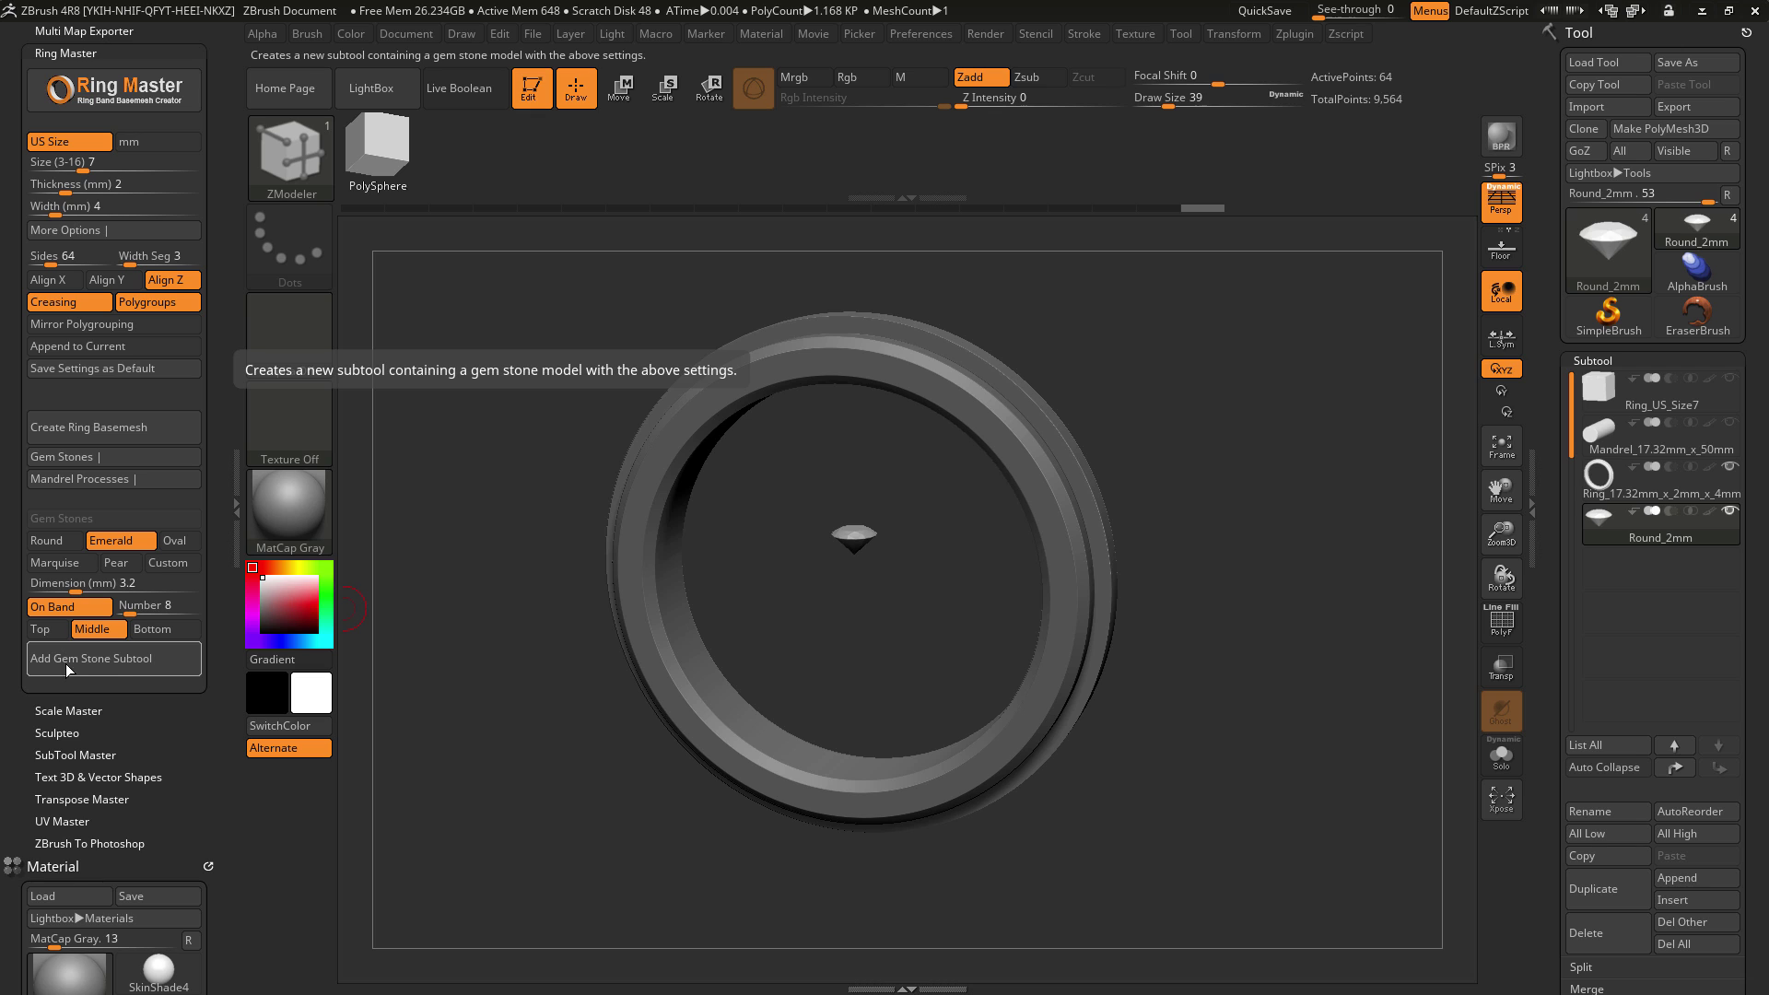
pyautogui.click(101, 666)
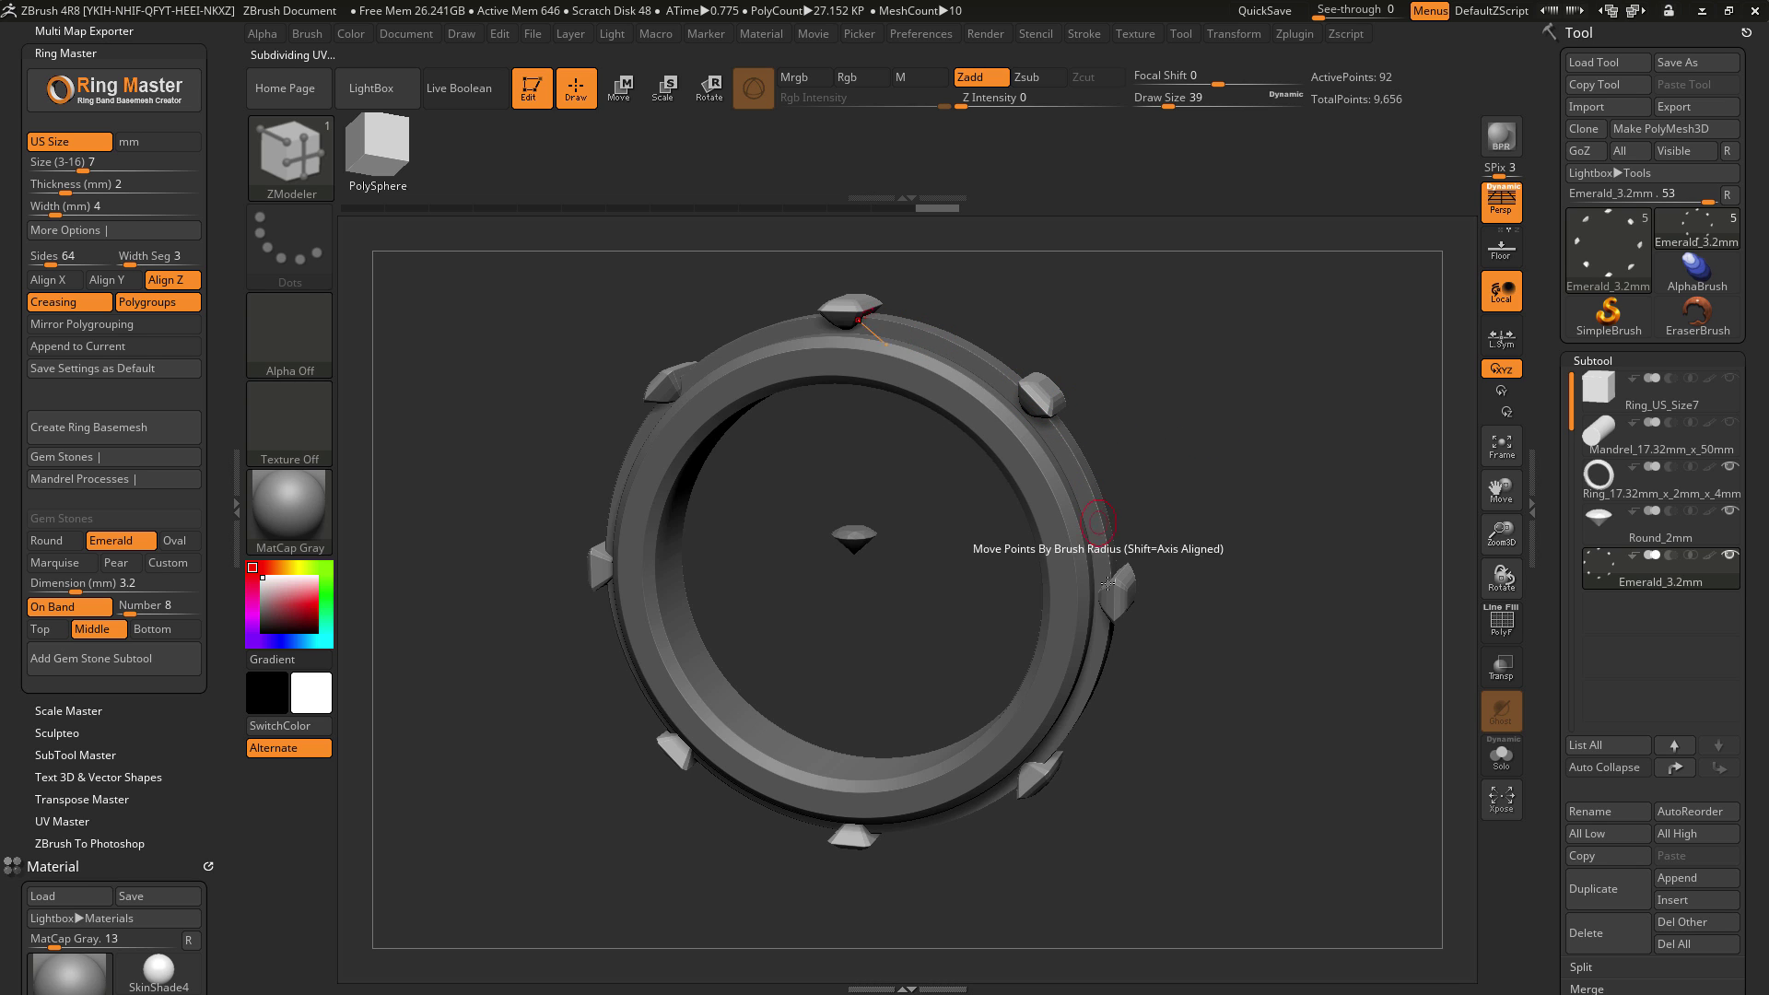
# Step: Raise the emerald ArrayMesh Repeat to 26 so stones circle the whole band
pyautogui.moveTo(1307, 656); pyautogui.dragTo(1437, 656)
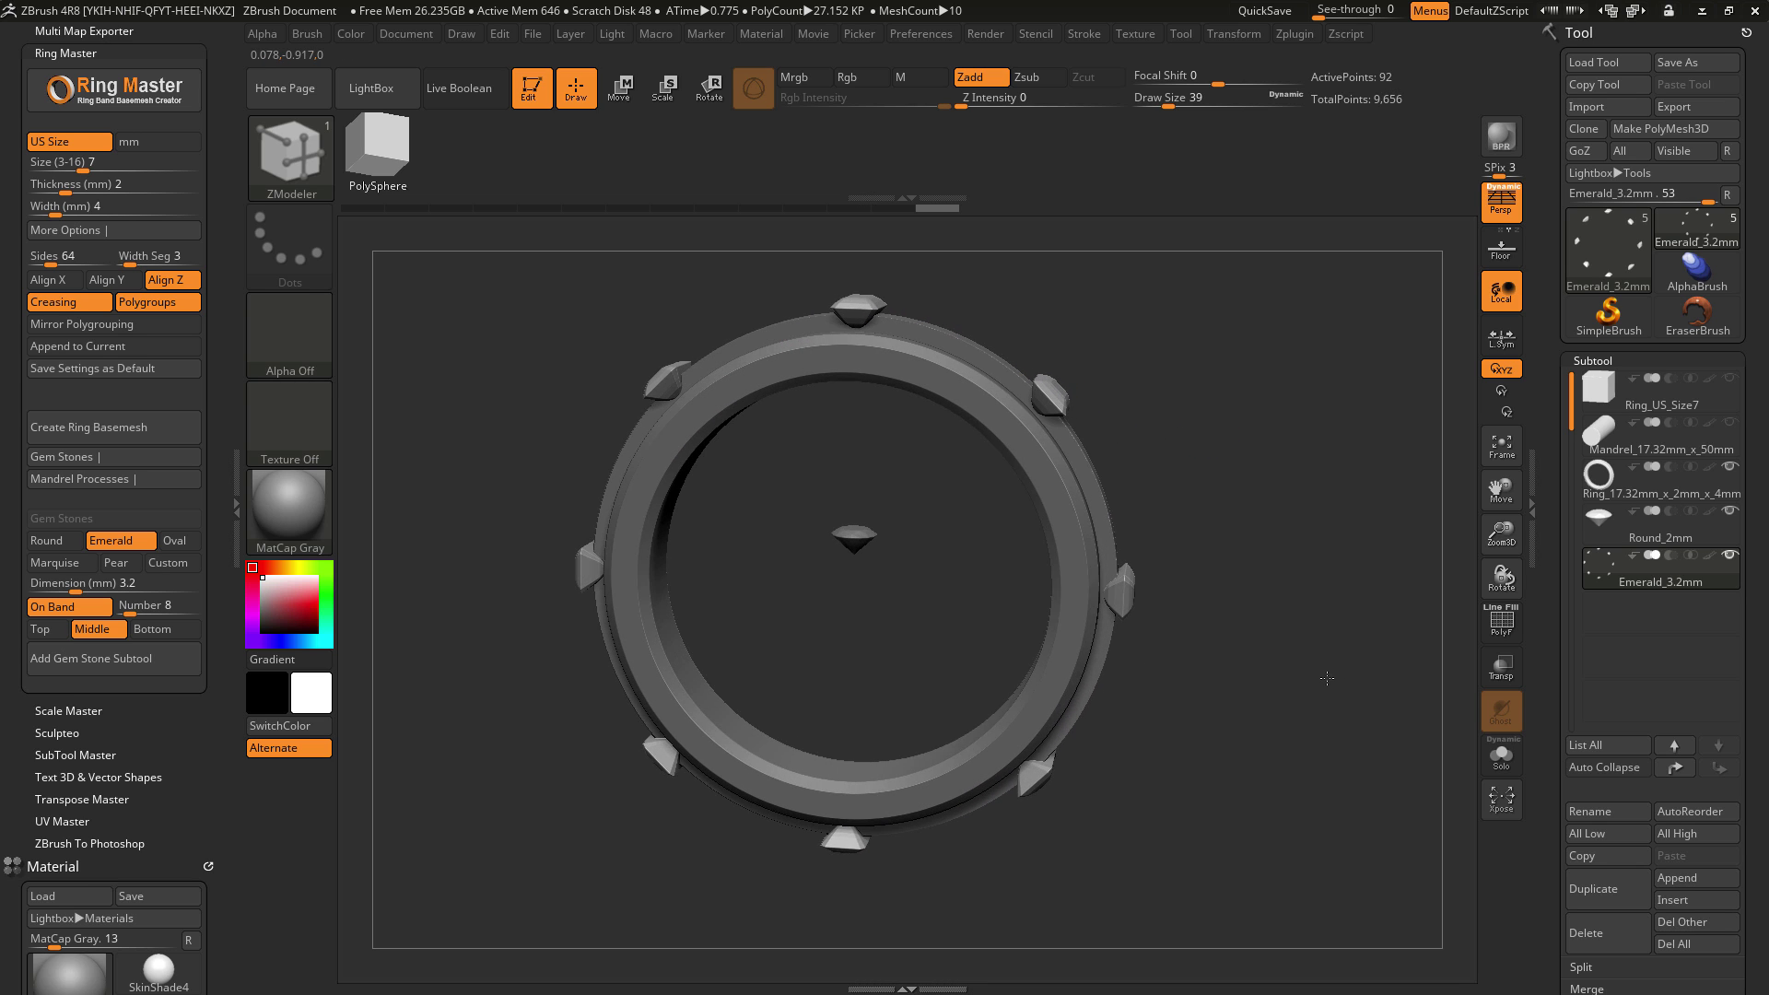
pyautogui.scroll(-8, 1552, 643)
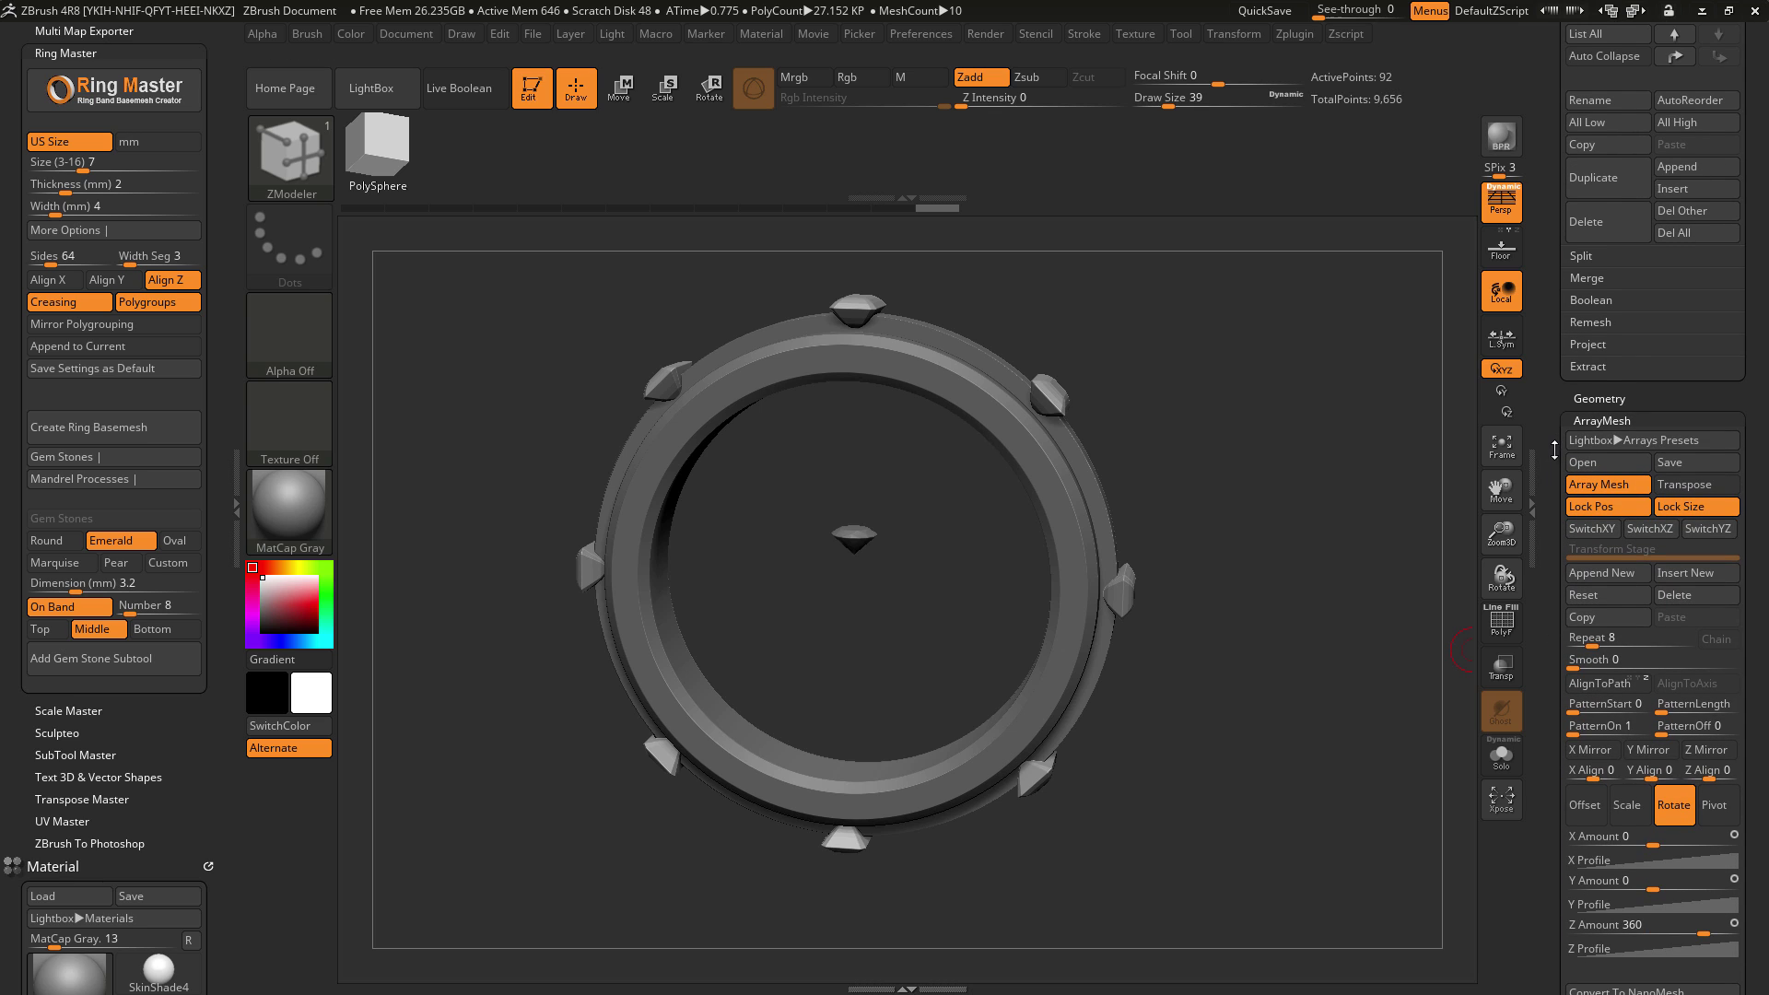
pyautogui.scroll(-2, 1546, 502)
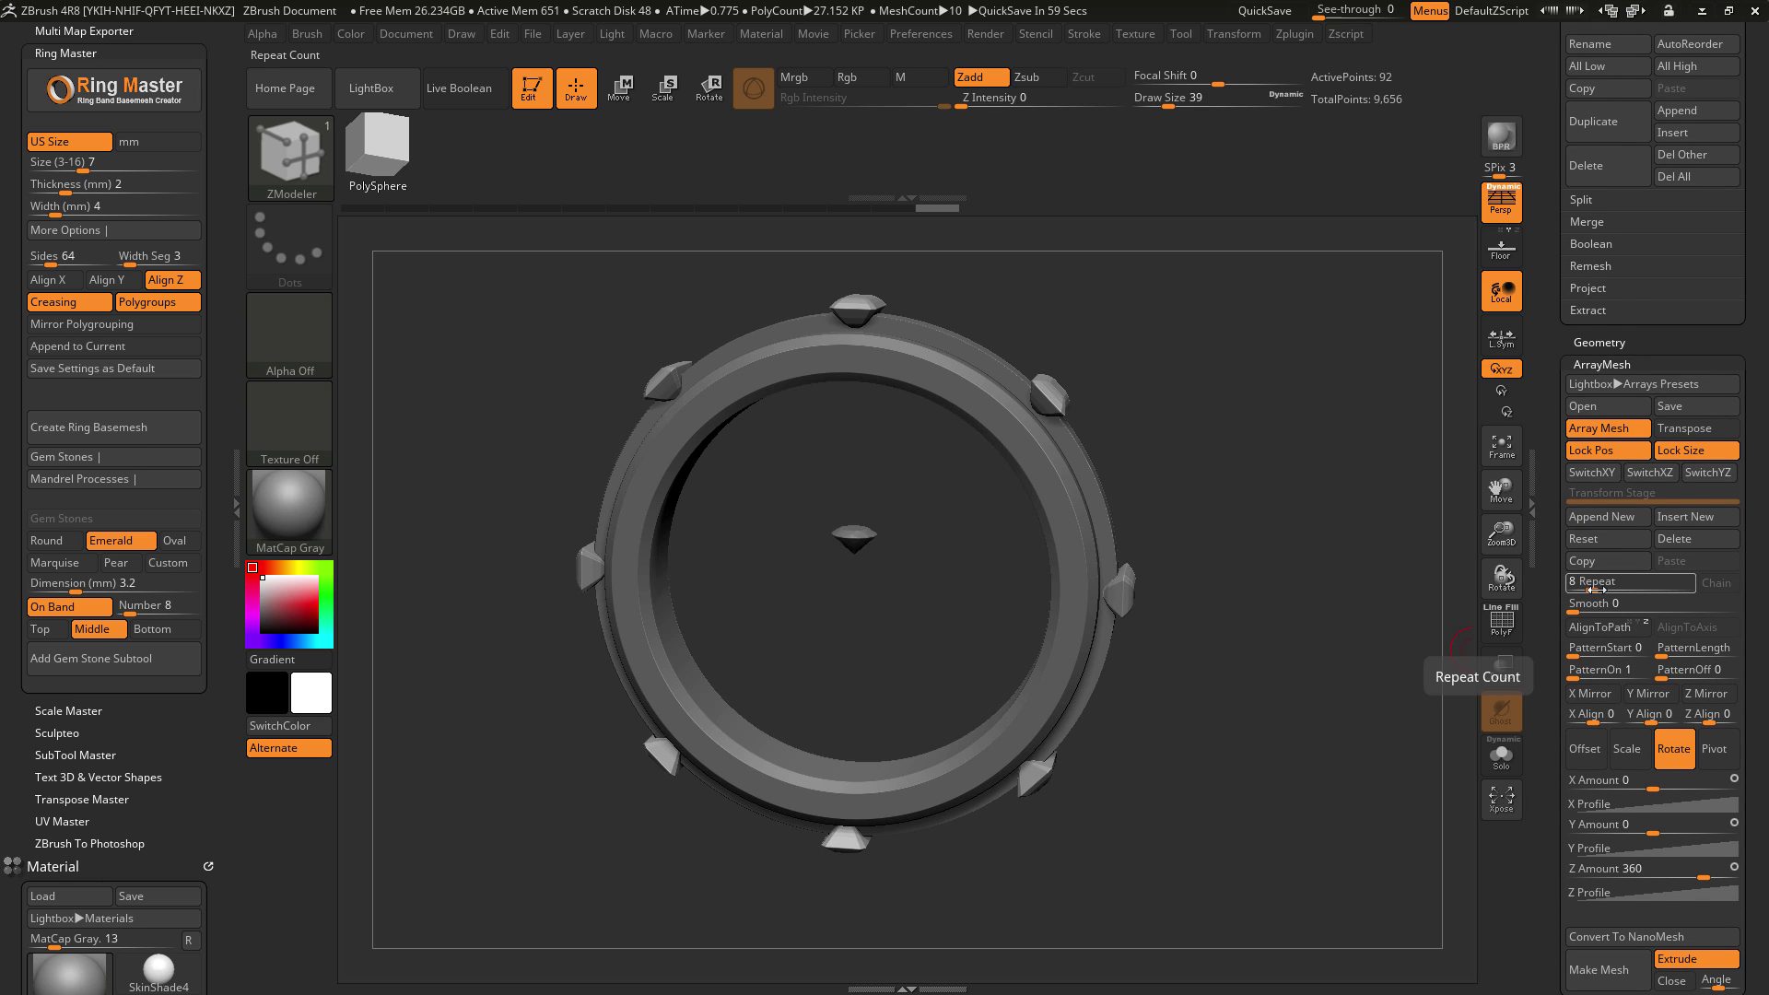
pyautogui.moveTo(1593, 590); pyautogui.dragTo(1609, 592)
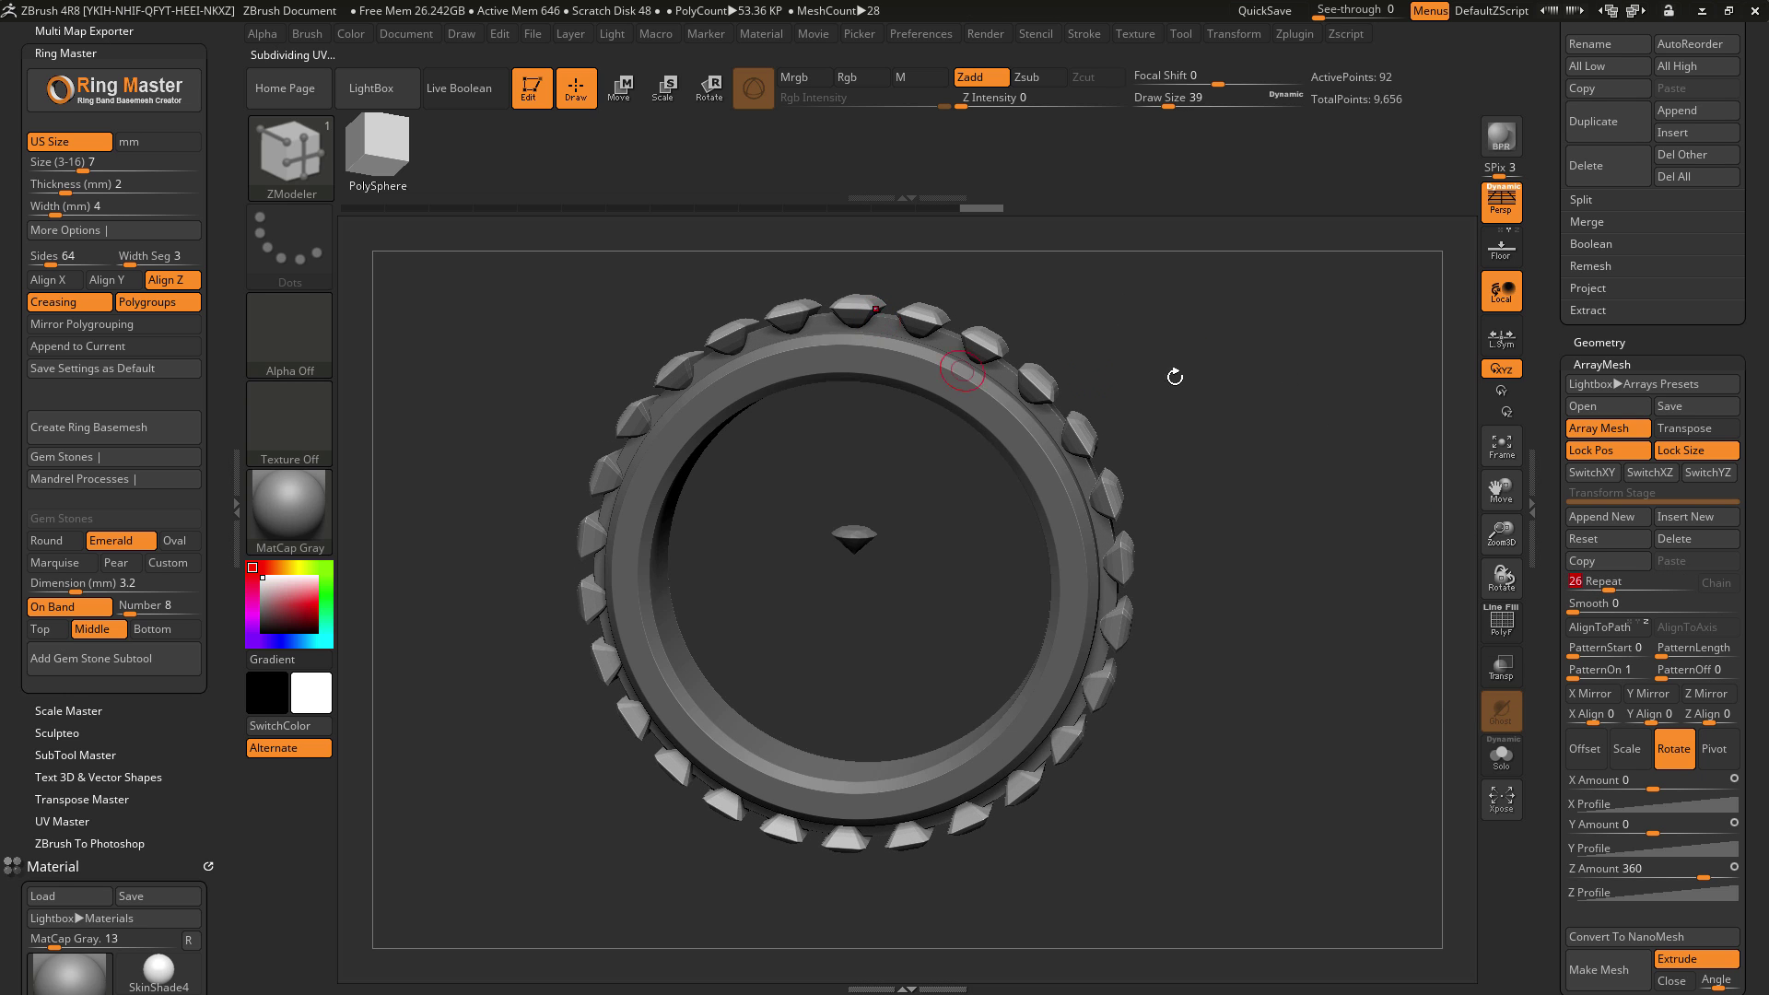
# Step: Move the emerald array down along Y to sink the stones into the band surface
pyautogui.moveTo(1319, 379); pyautogui.dragTo(1262, 350)
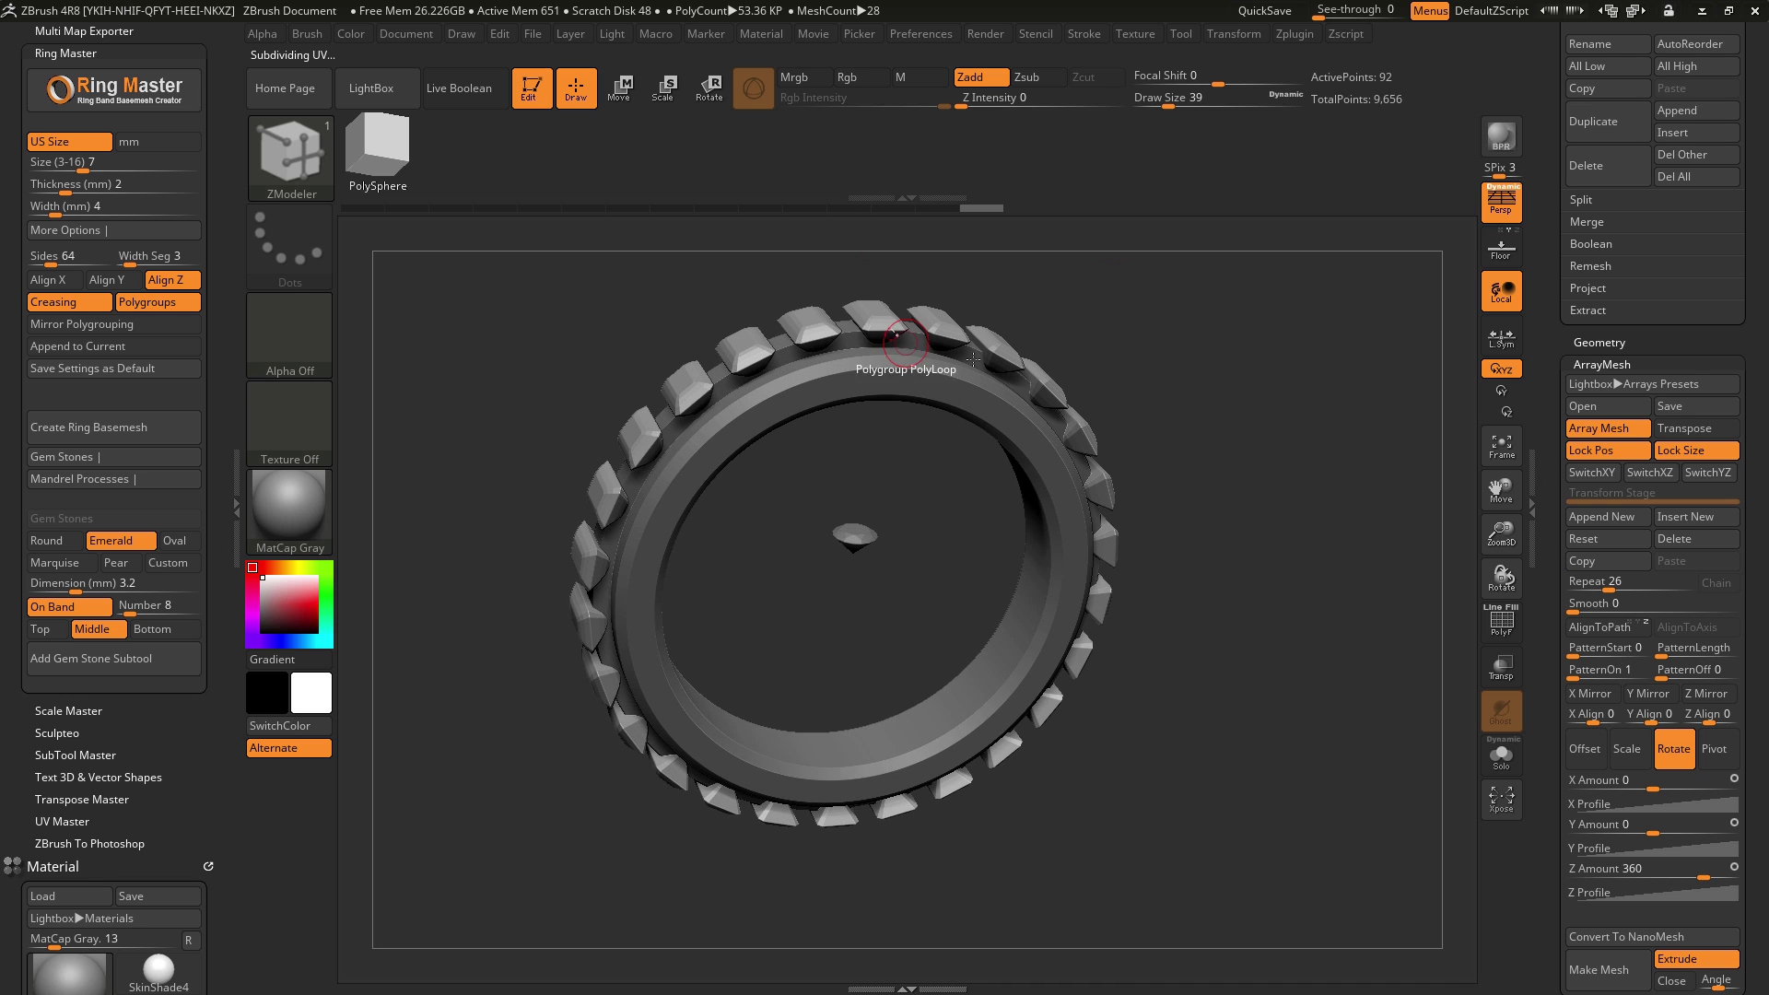
pyautogui.click(621, 92)
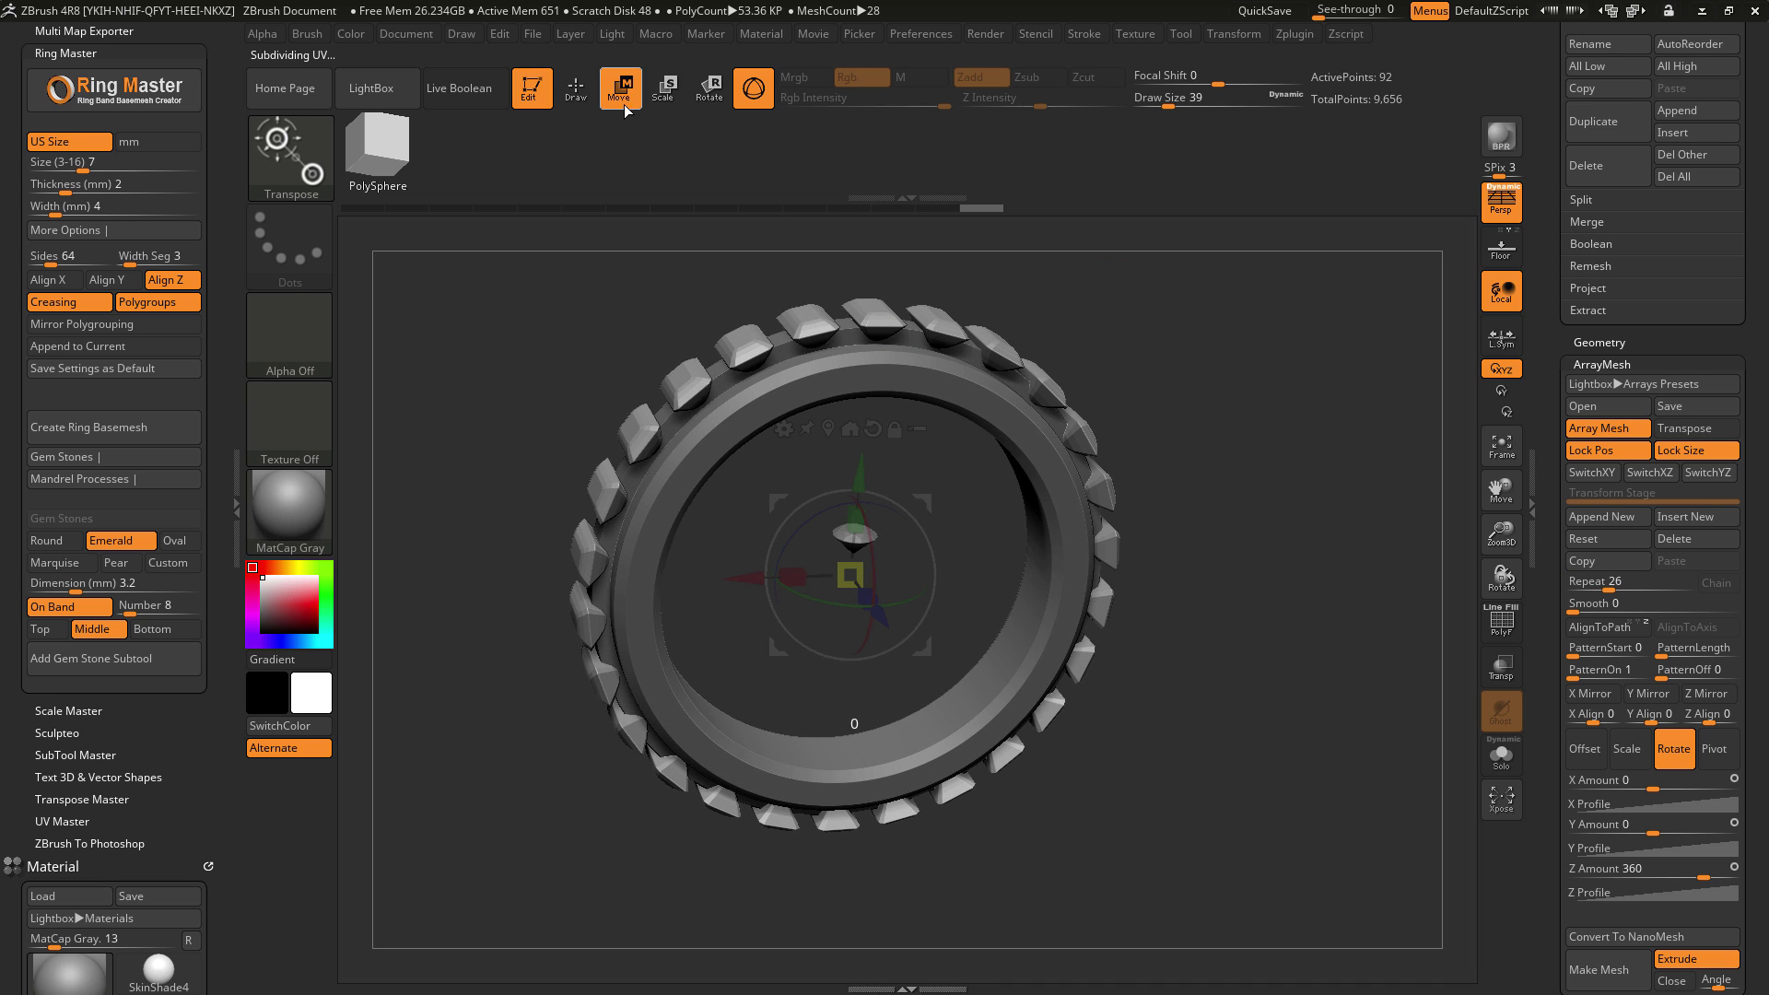
pyautogui.click(823, 429)
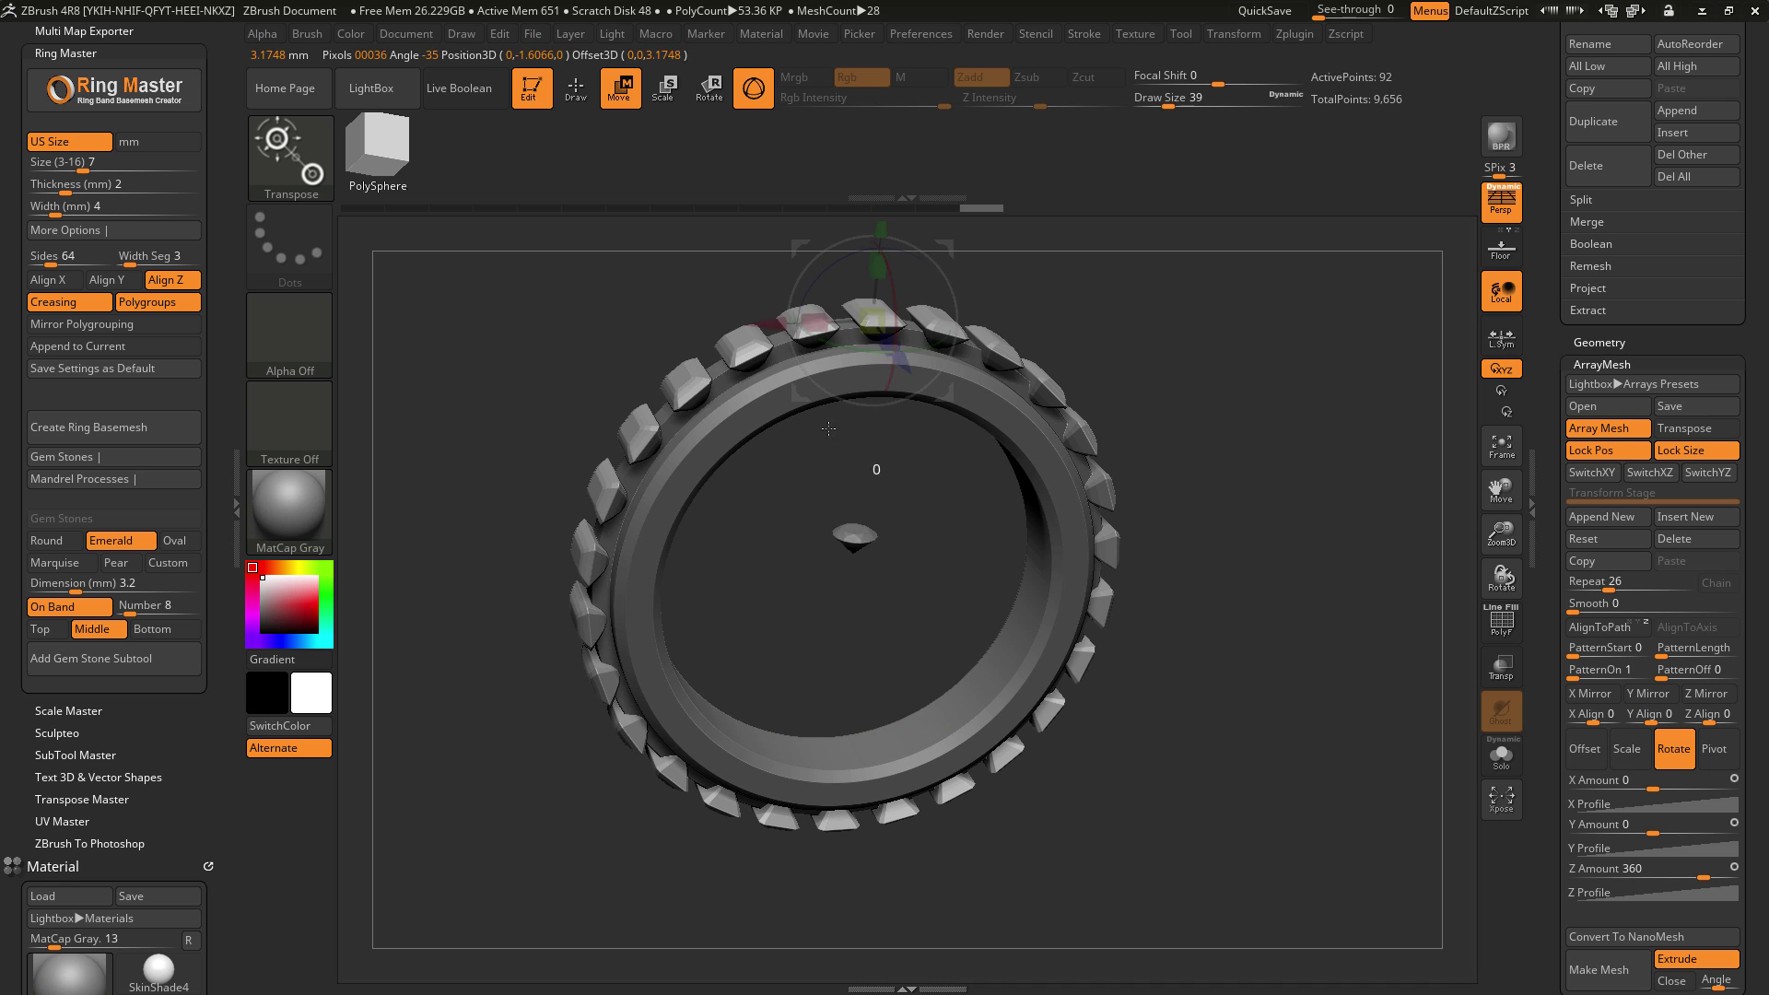
pyautogui.moveTo(1317, 442); pyautogui.dragTo(1280, 423)
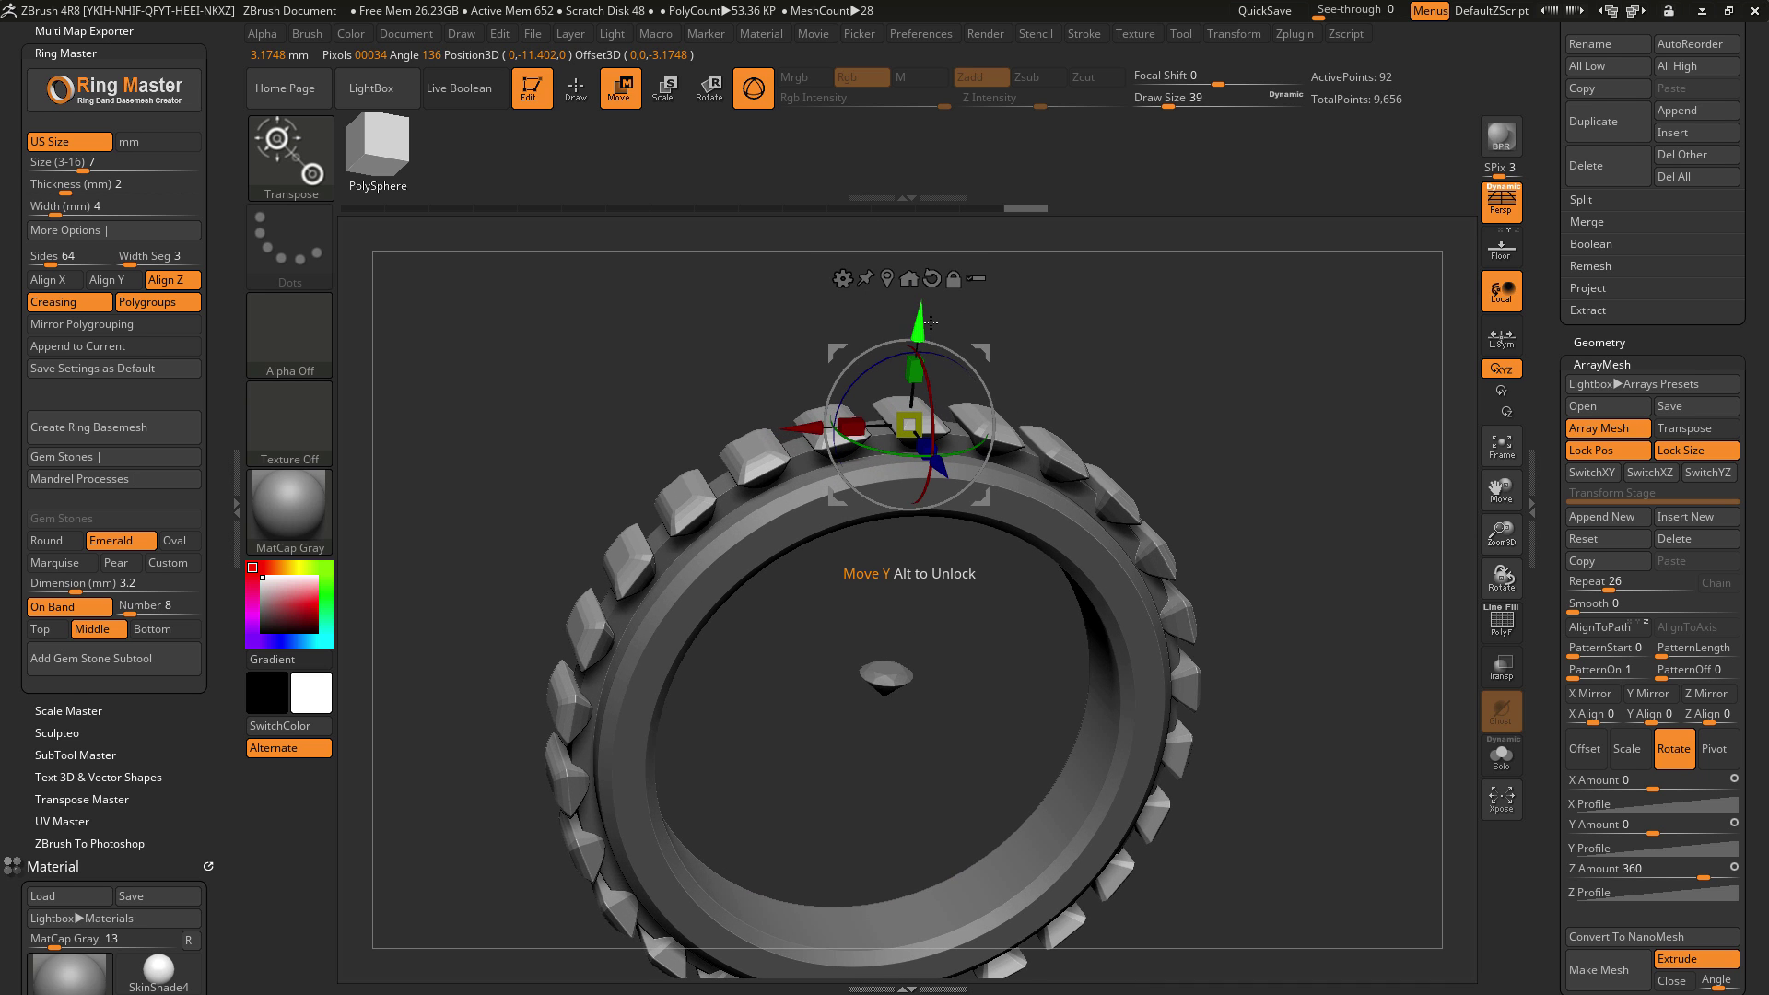
pyautogui.moveTo(918, 328); pyautogui.dragTo(920, 345)
pyautogui.moveTo(1267, 463)
pyautogui.mouseDown()
pyautogui.moveTo(1305, 457)
pyautogui.moveTo(1287, 459)
pyautogui.mouseUp()
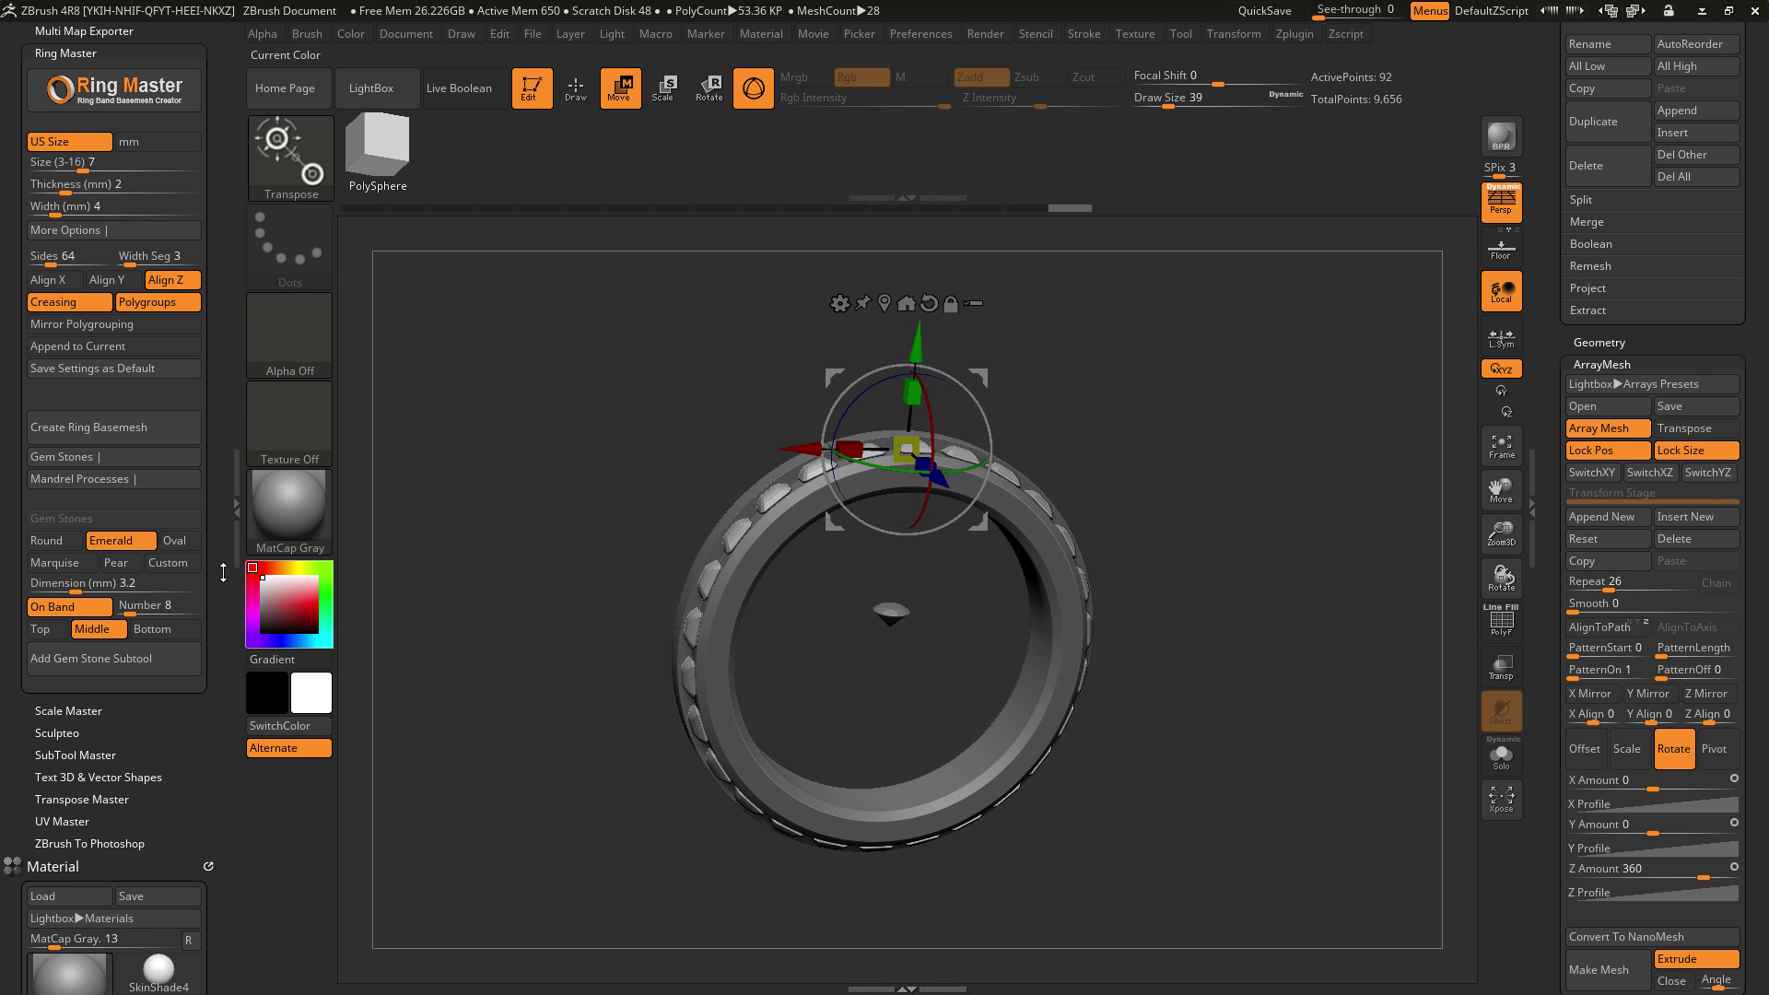
# Step: Set the gem type to Custom with the IMM Boolean insert brush as its source
pyautogui.click(174, 569)
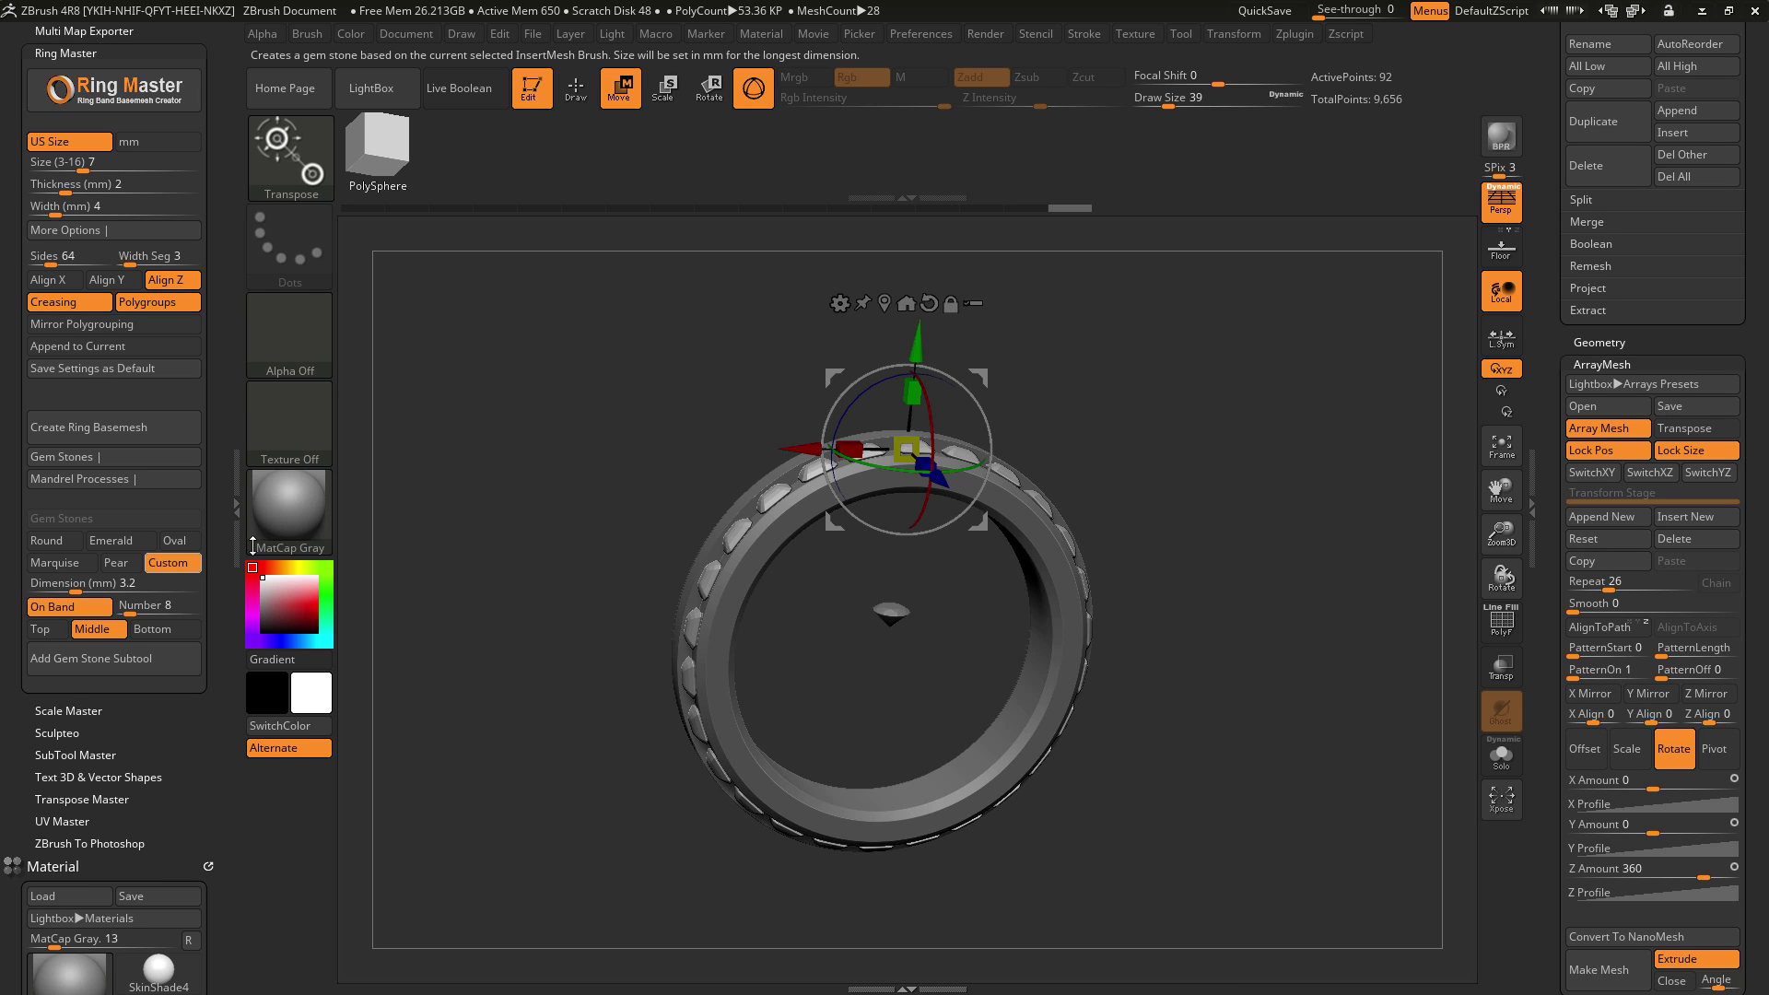
pyautogui.click(290, 152)
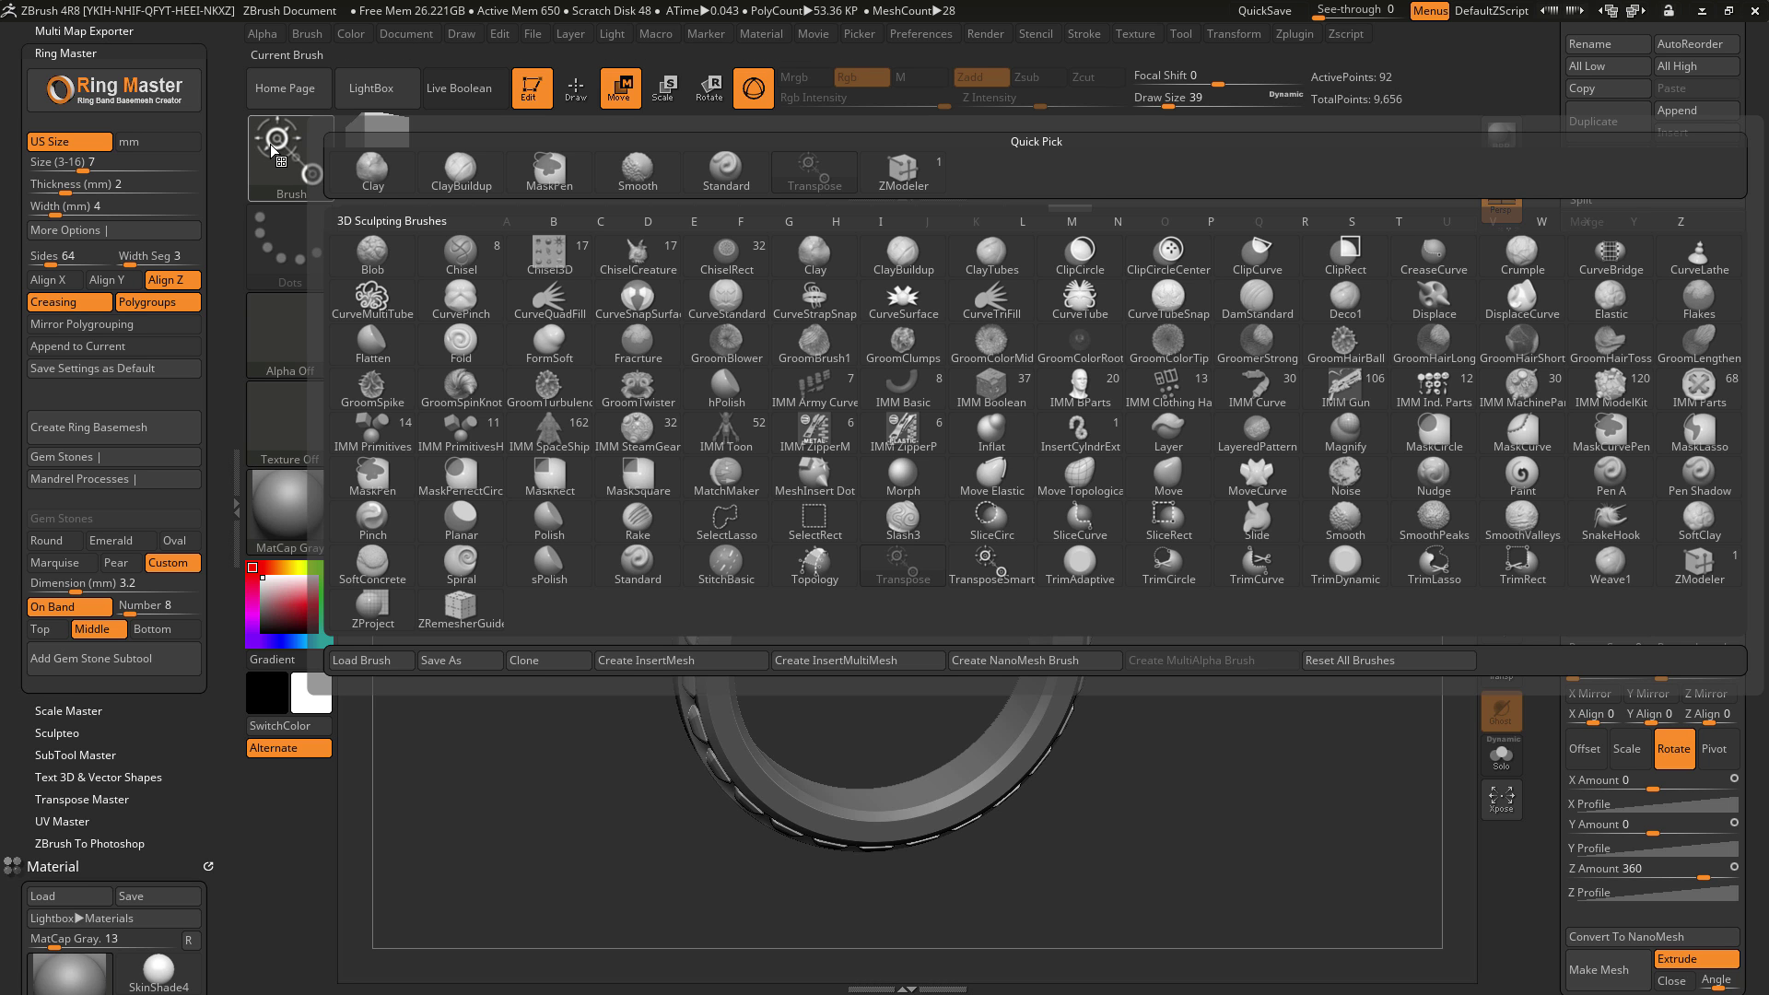
pyautogui.click(1003, 394)
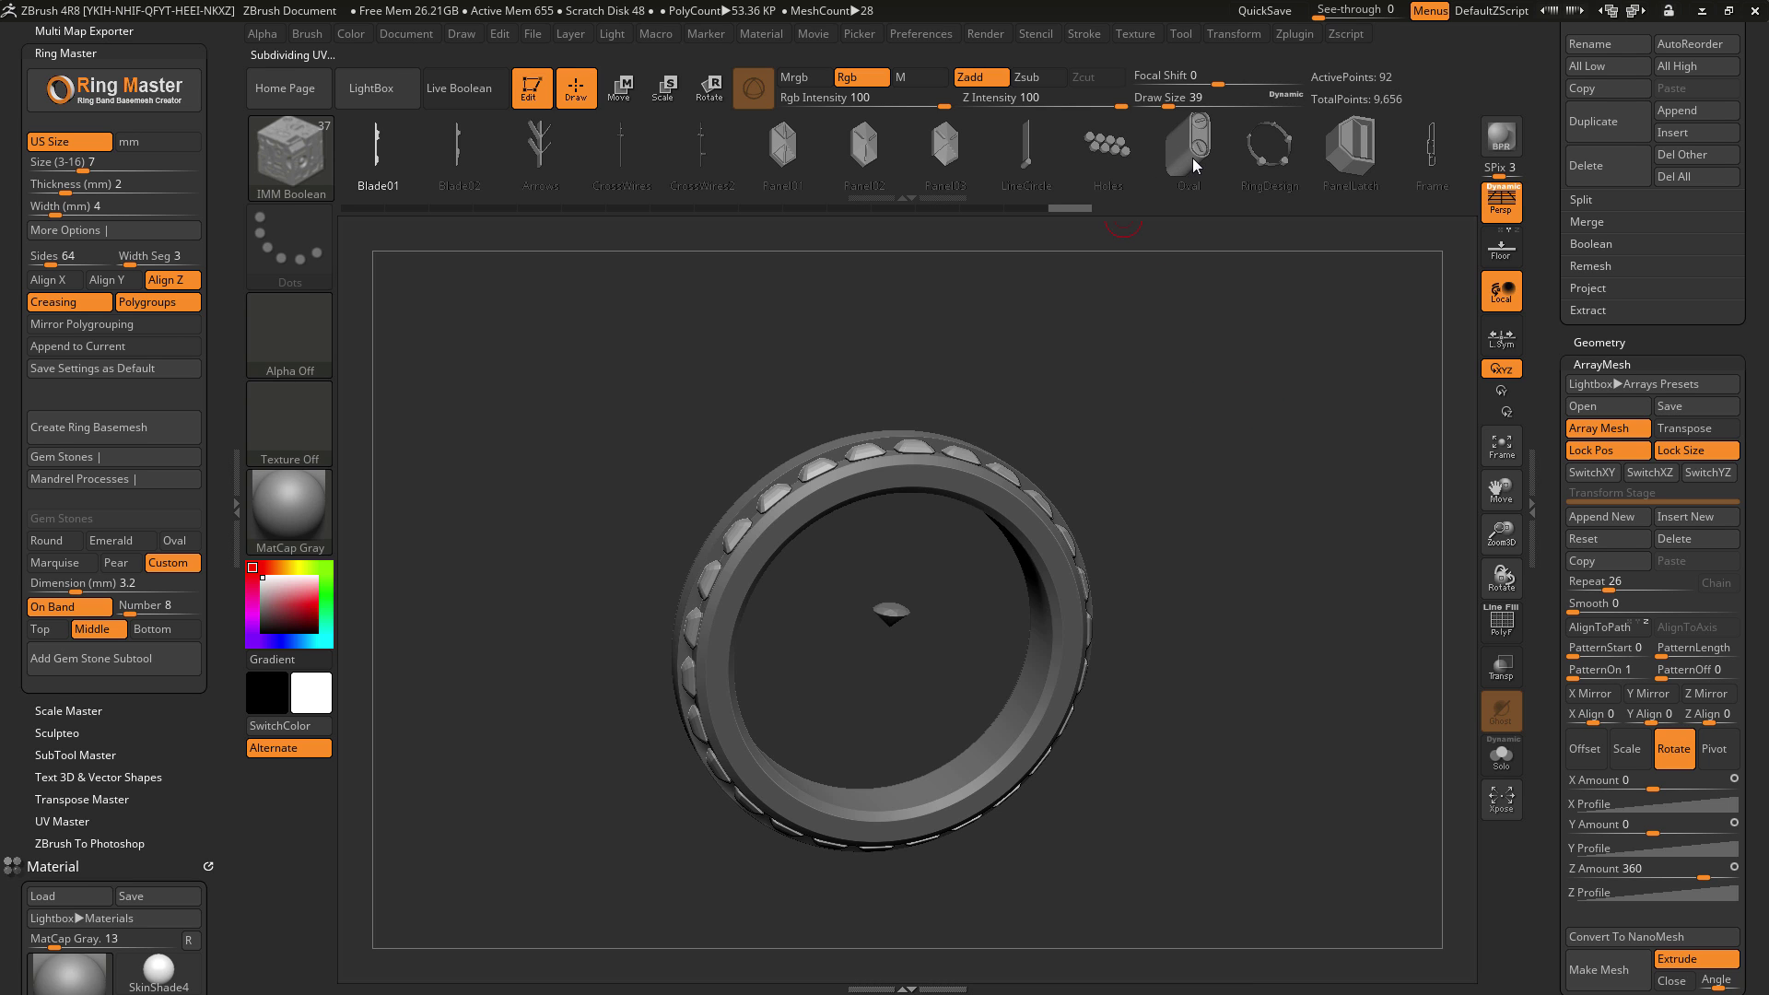
pyautogui.moveTo(1192, 158); pyautogui.dragTo(426, 206)
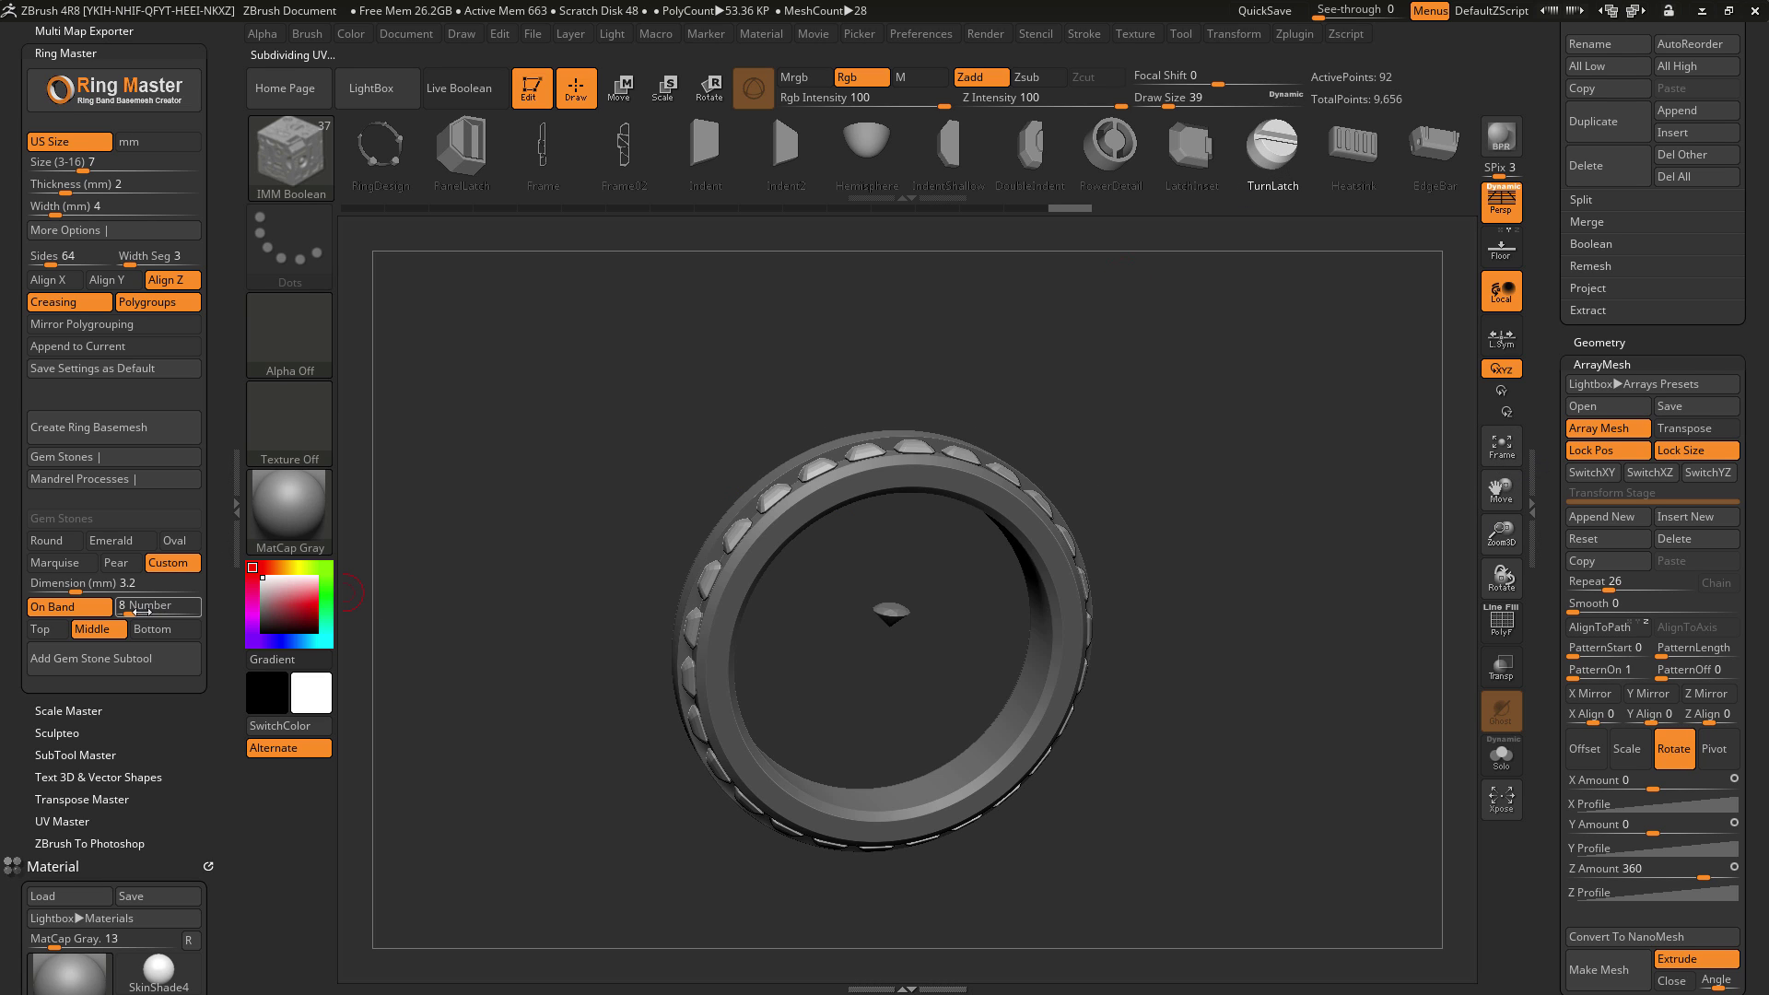
# Step: Add an InsertMesh_4mm subtool of sixteen 4 mm custom stones centred around the band
pyautogui.write('16')
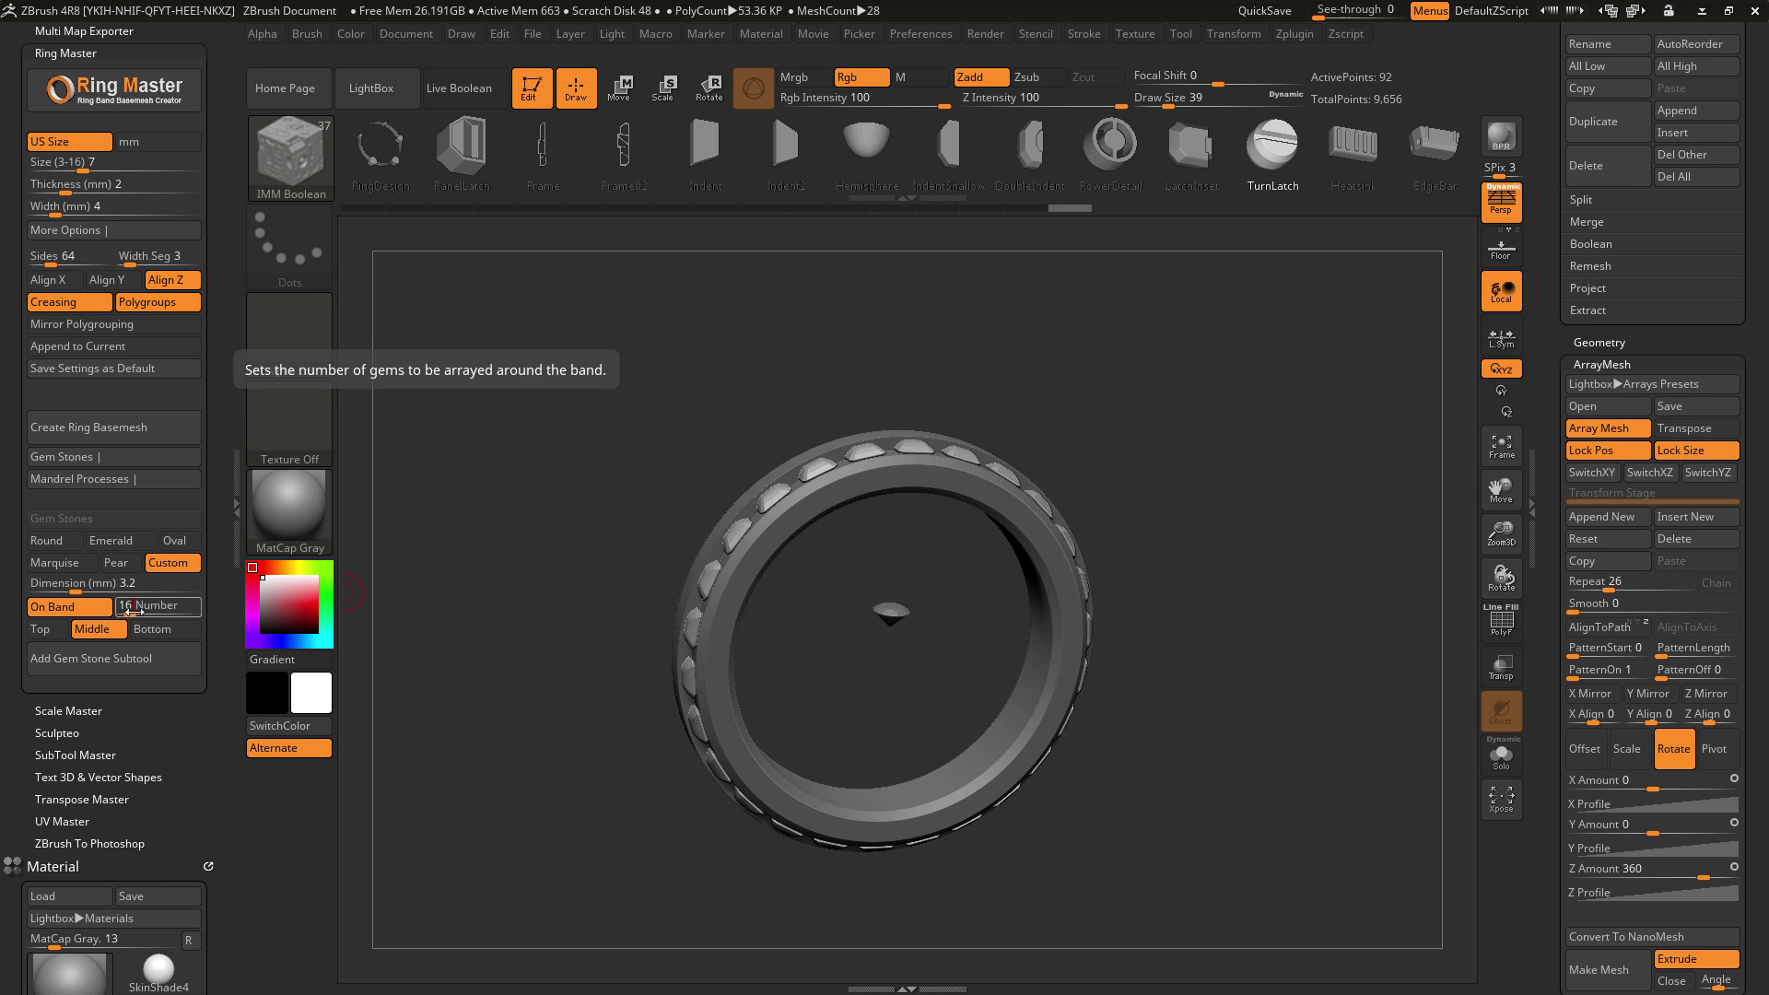
pyautogui.press('Return')
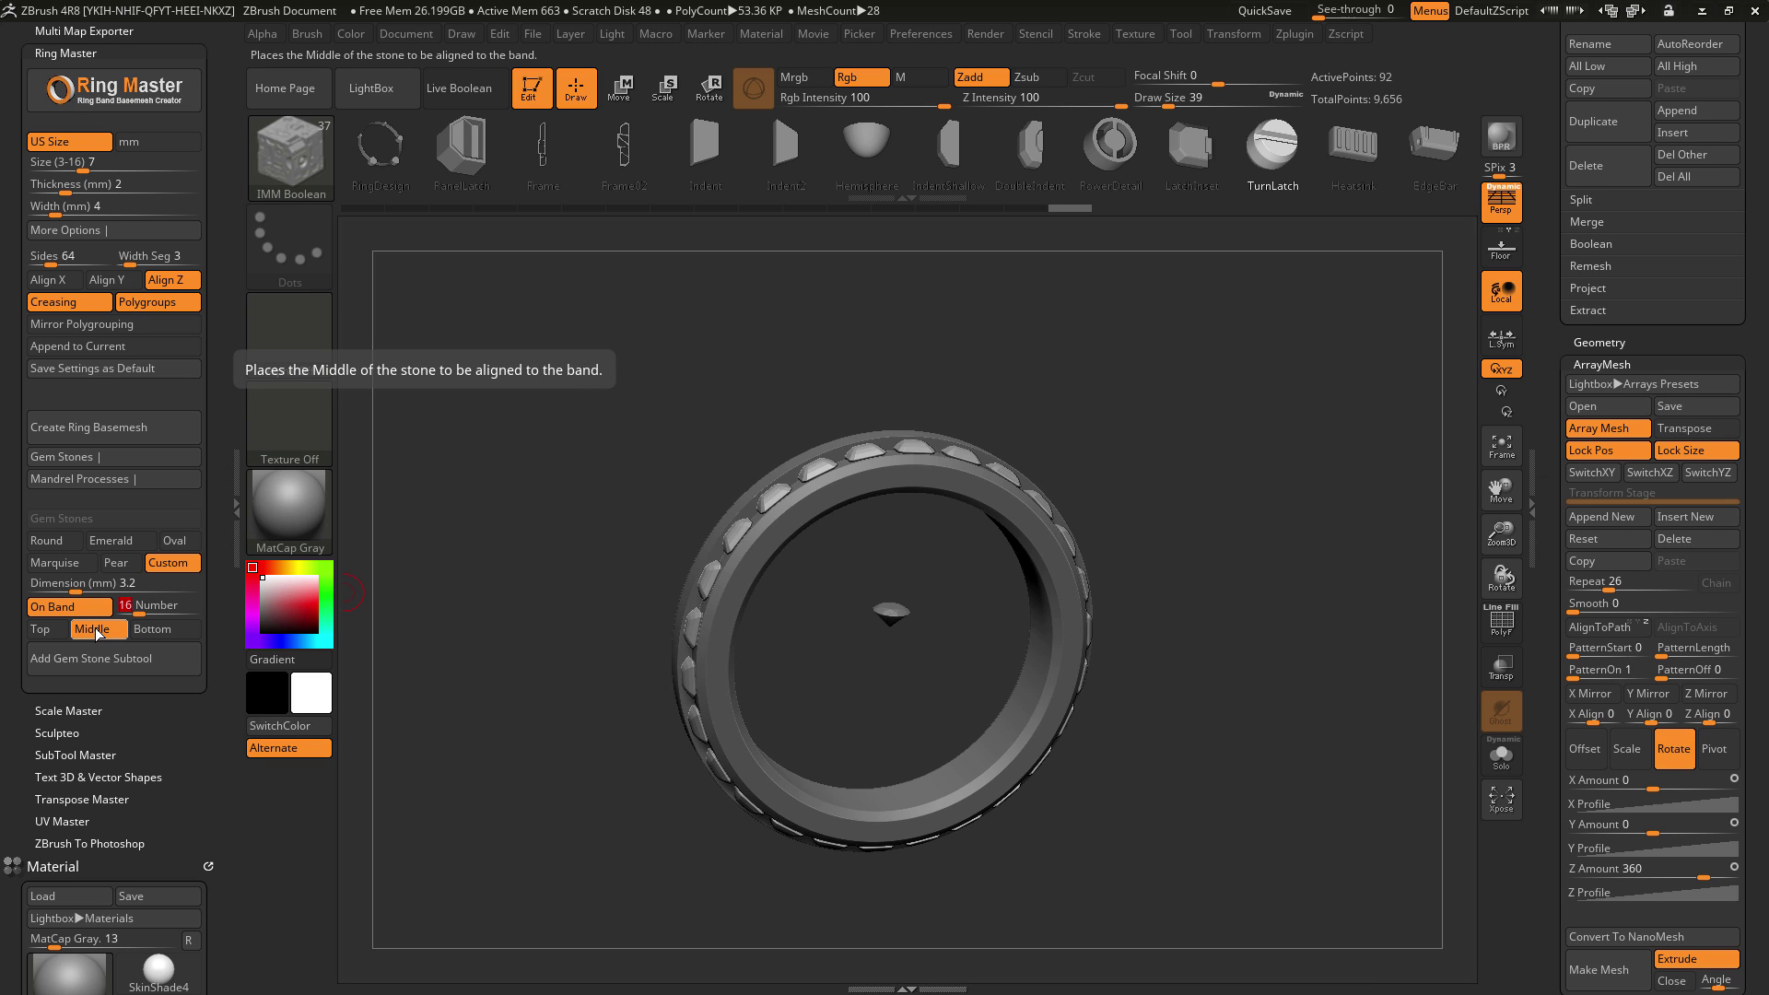
pyautogui.click(72, 583)
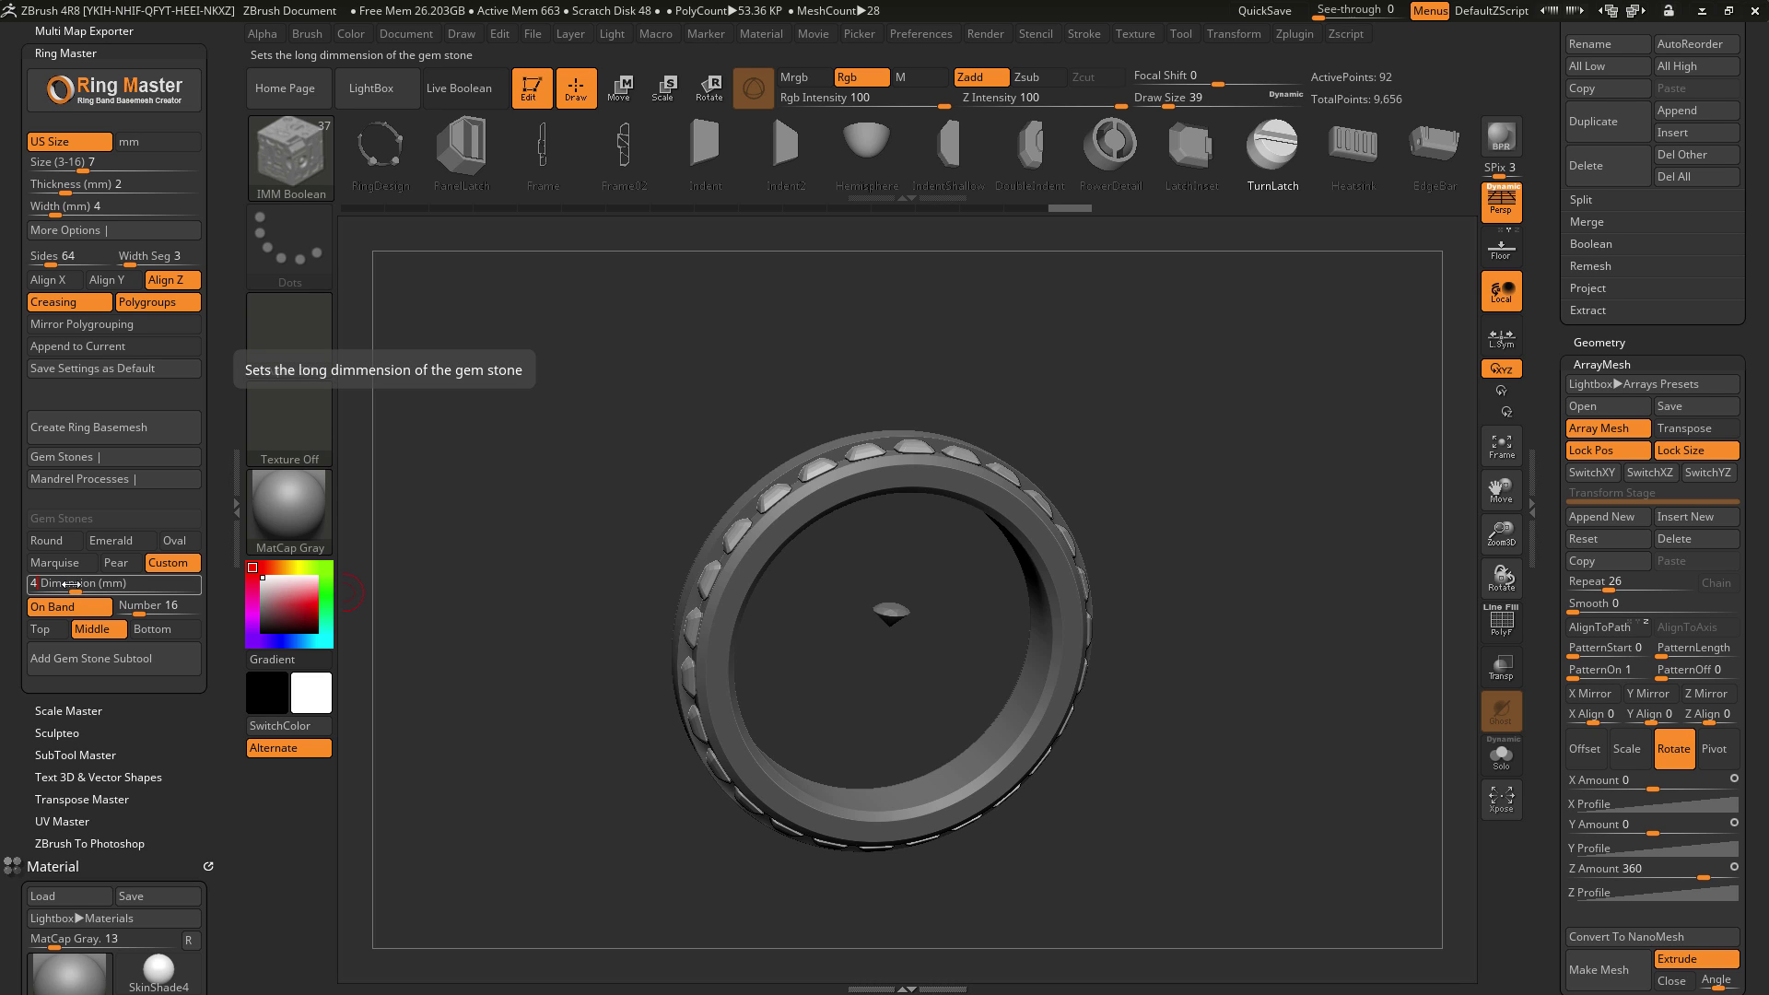
pyautogui.press('Return')
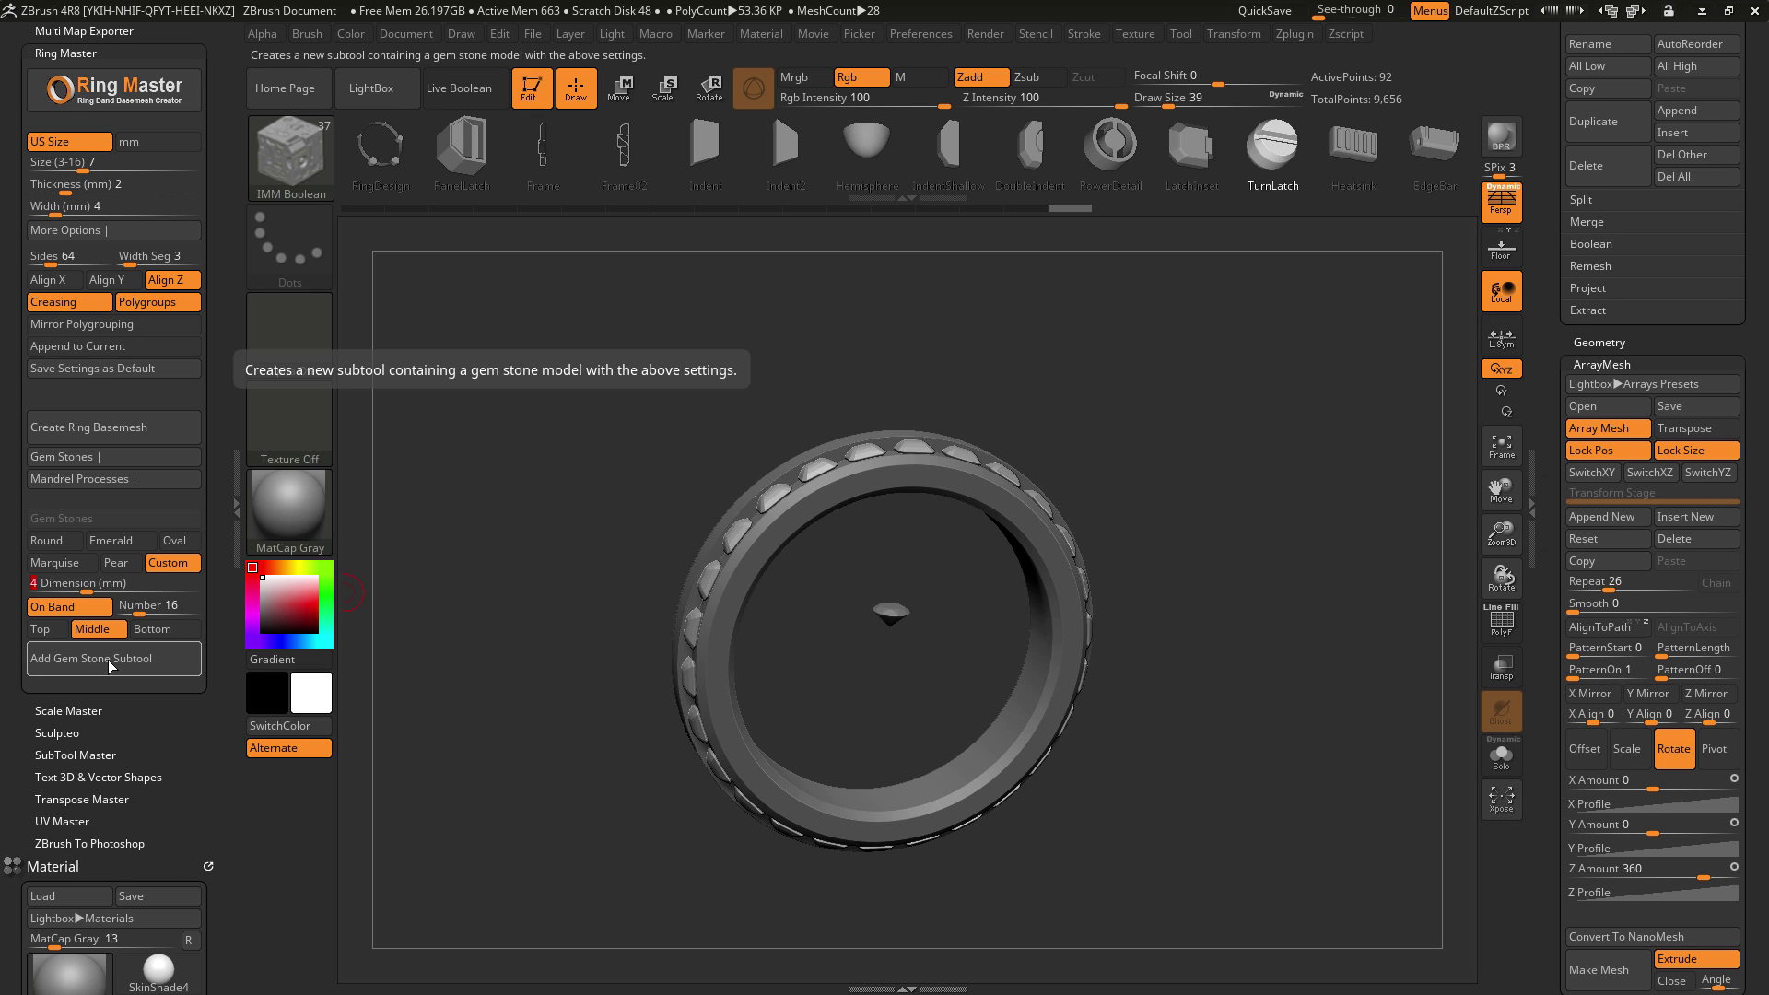
pyautogui.click(110, 659)
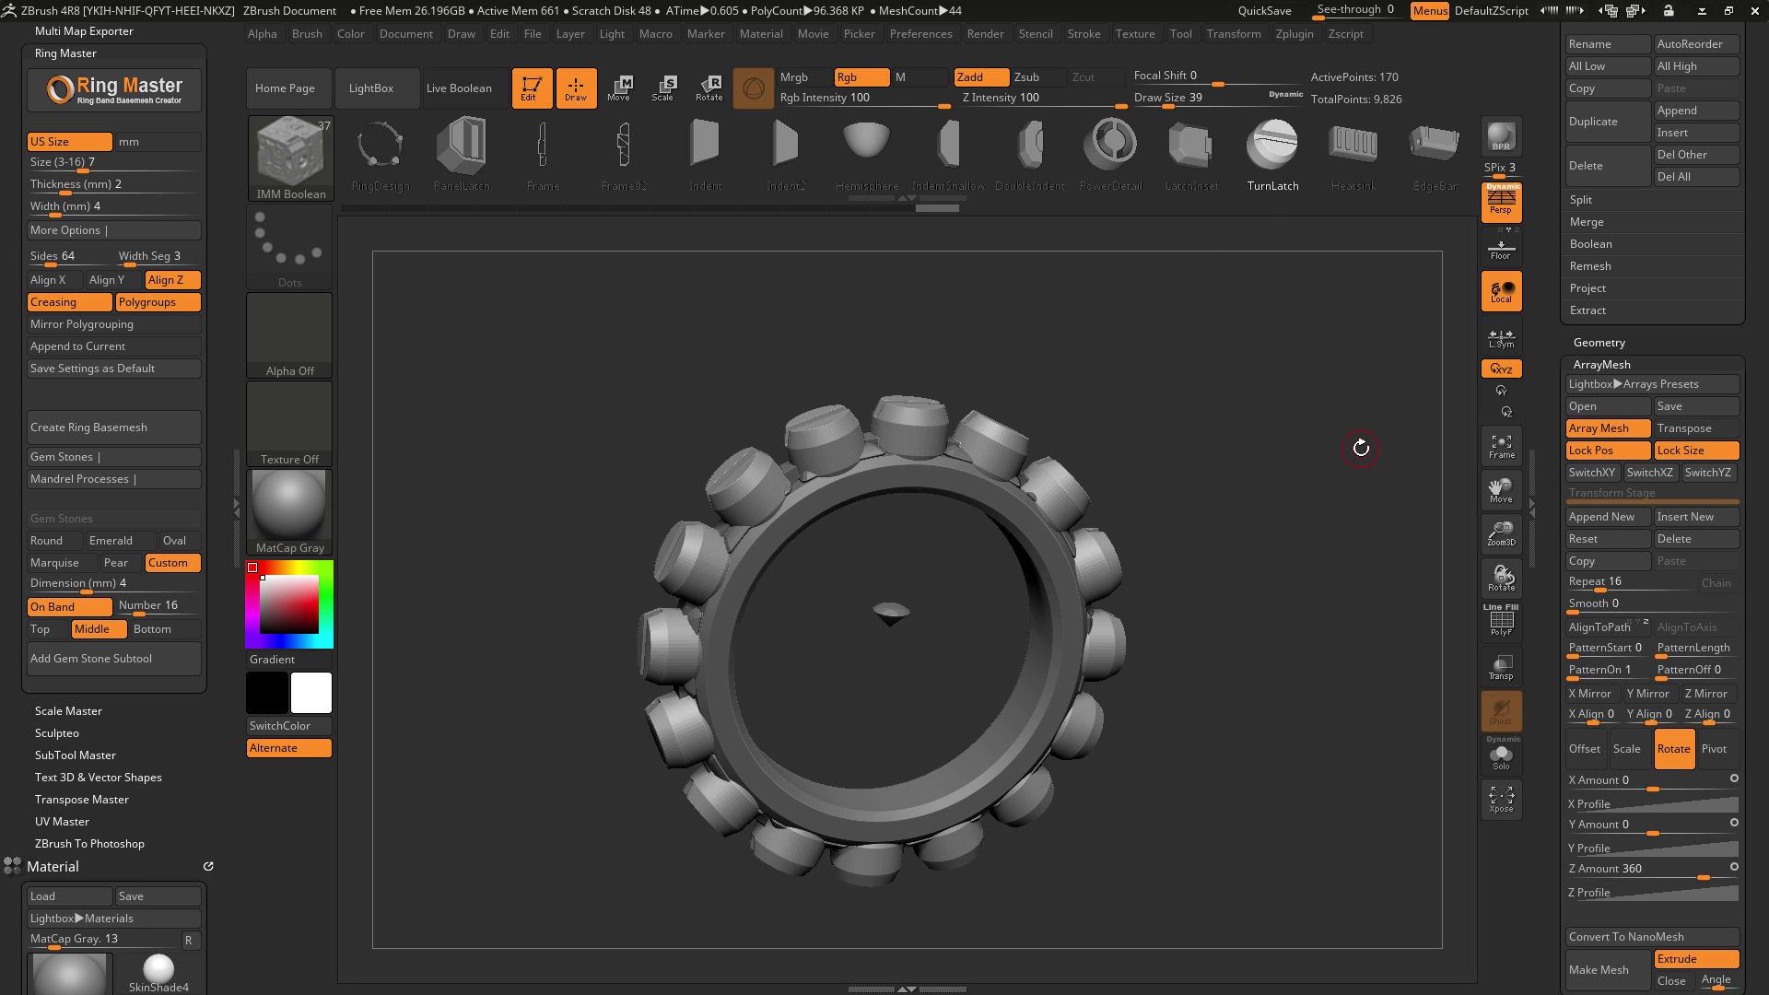
pyautogui.moveTo(1360, 448)
pyautogui.mouseDown()
pyautogui.moveTo(1290, 457)
pyautogui.moveTo(1366, 459)
pyautogui.mouseUp()
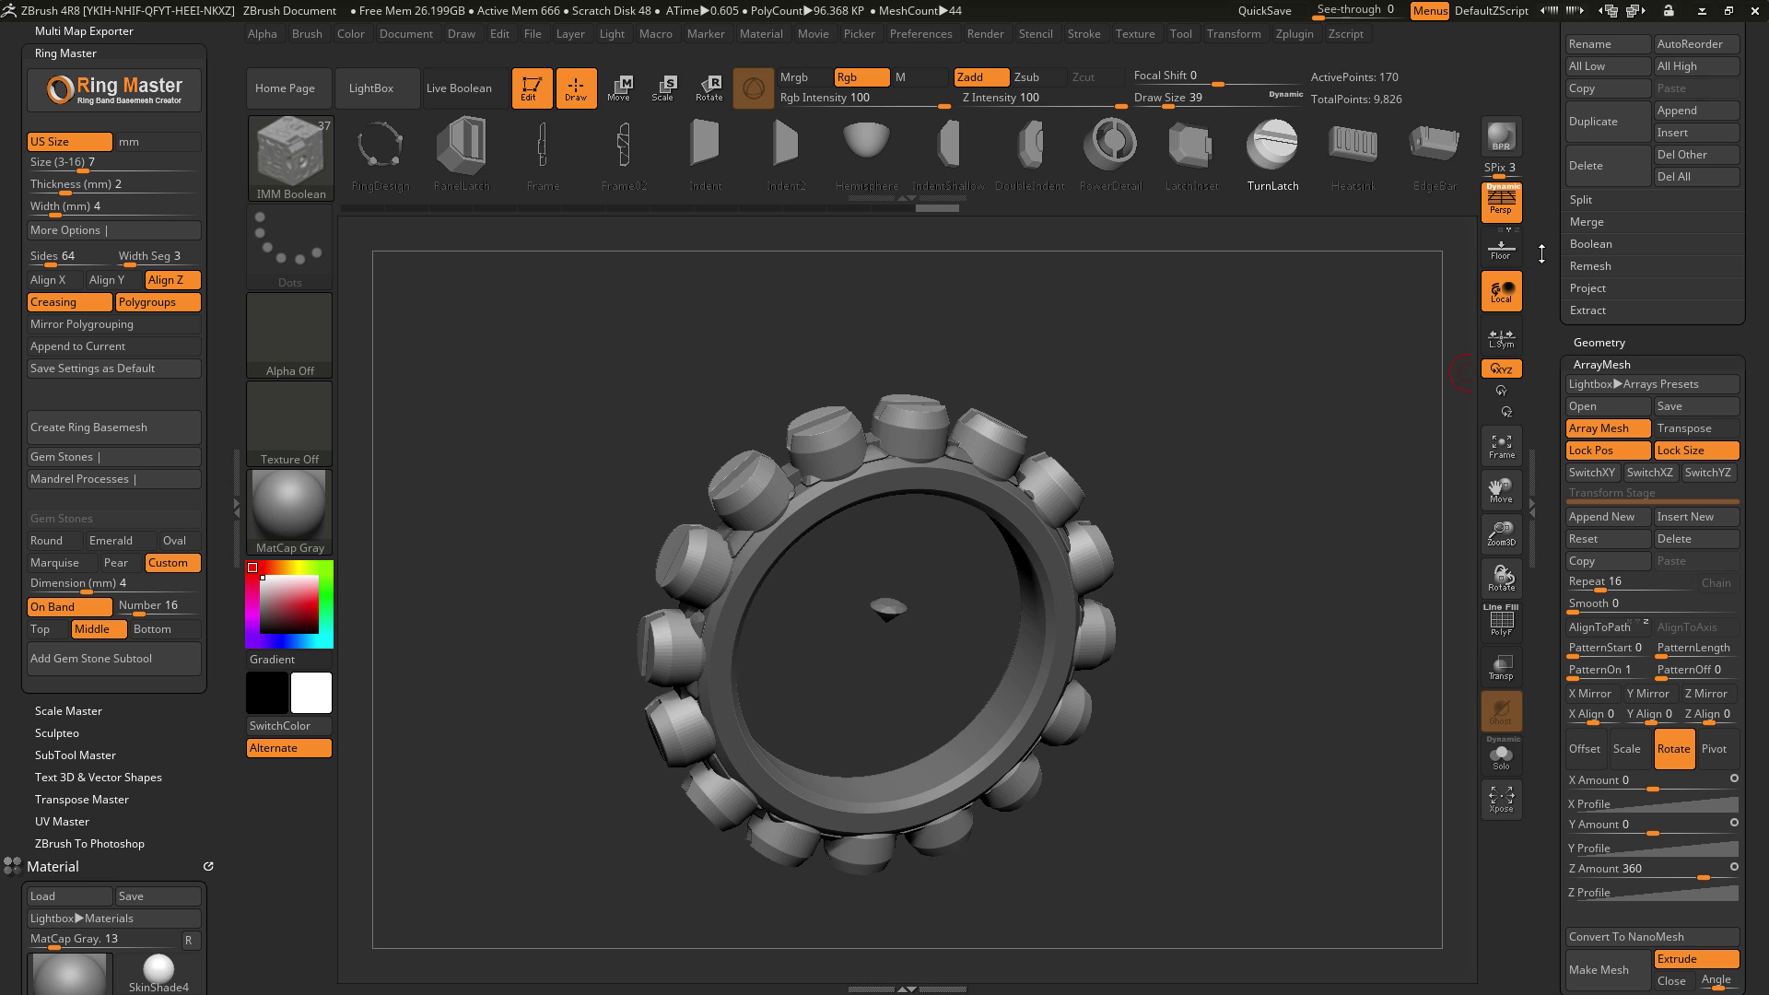
pyautogui.moveTo(1538, 259); pyautogui.dragTo(1537, 438)
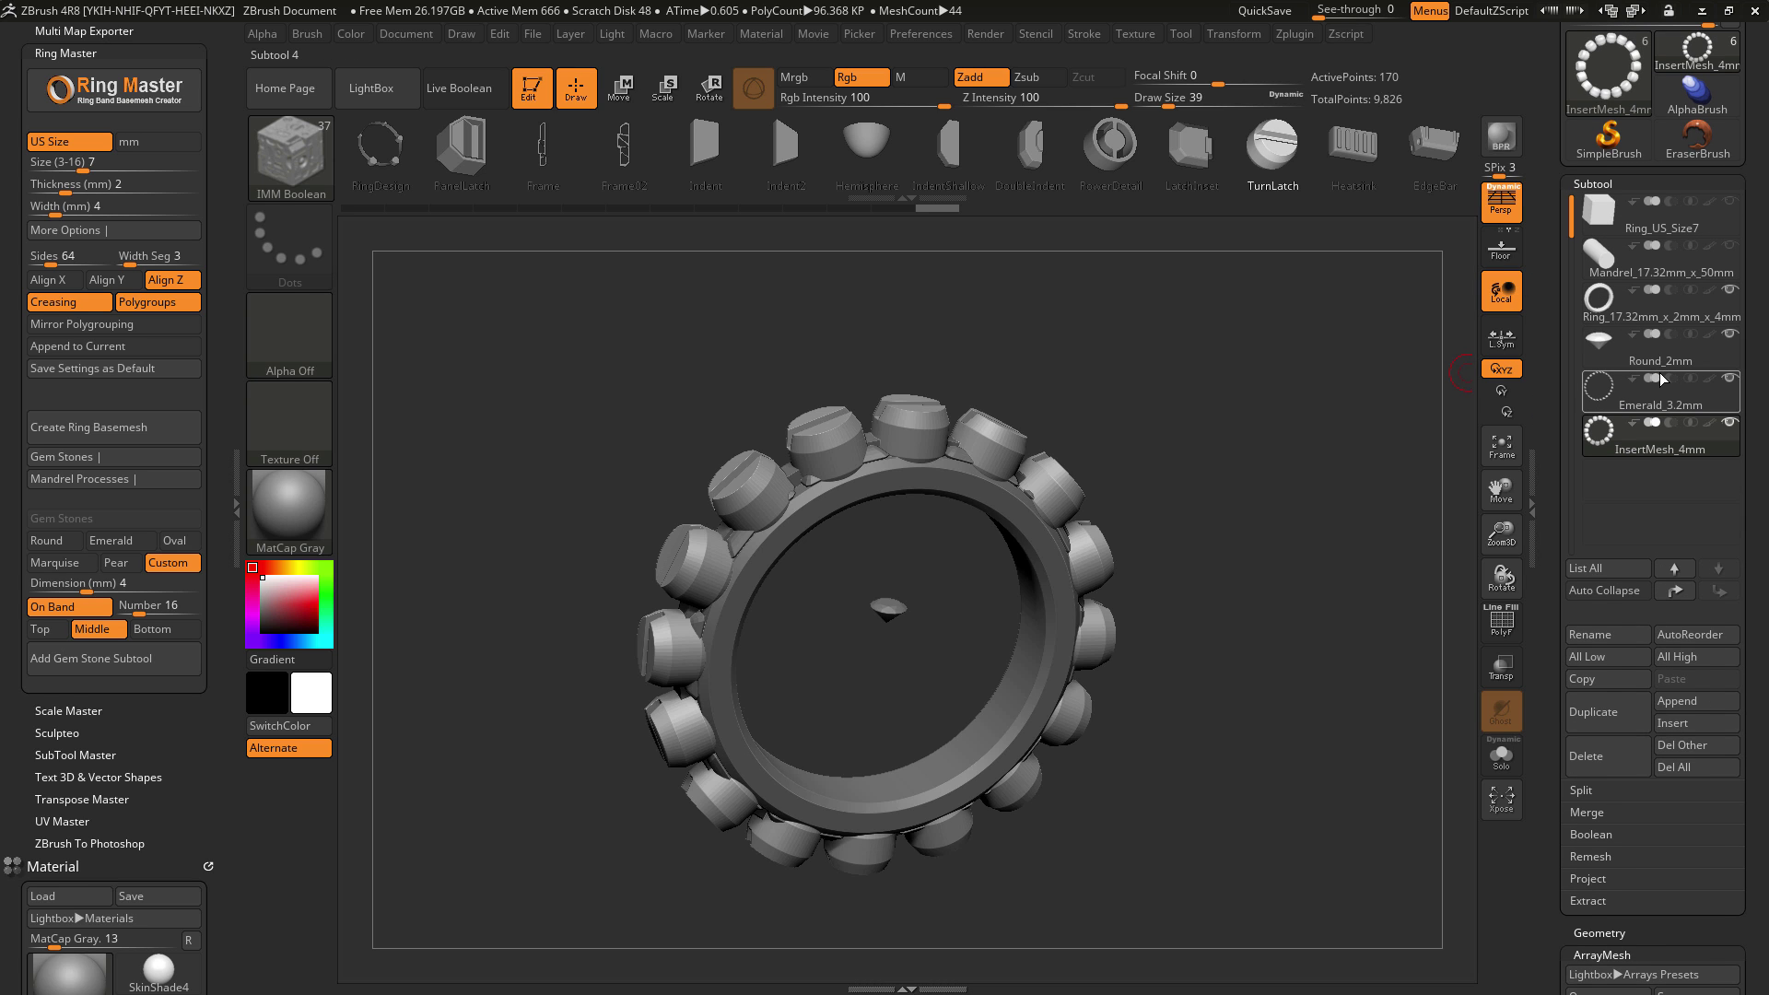
# Step: Hide the Emerald_3.2mm gem subtool
pyautogui.click(1730, 378)
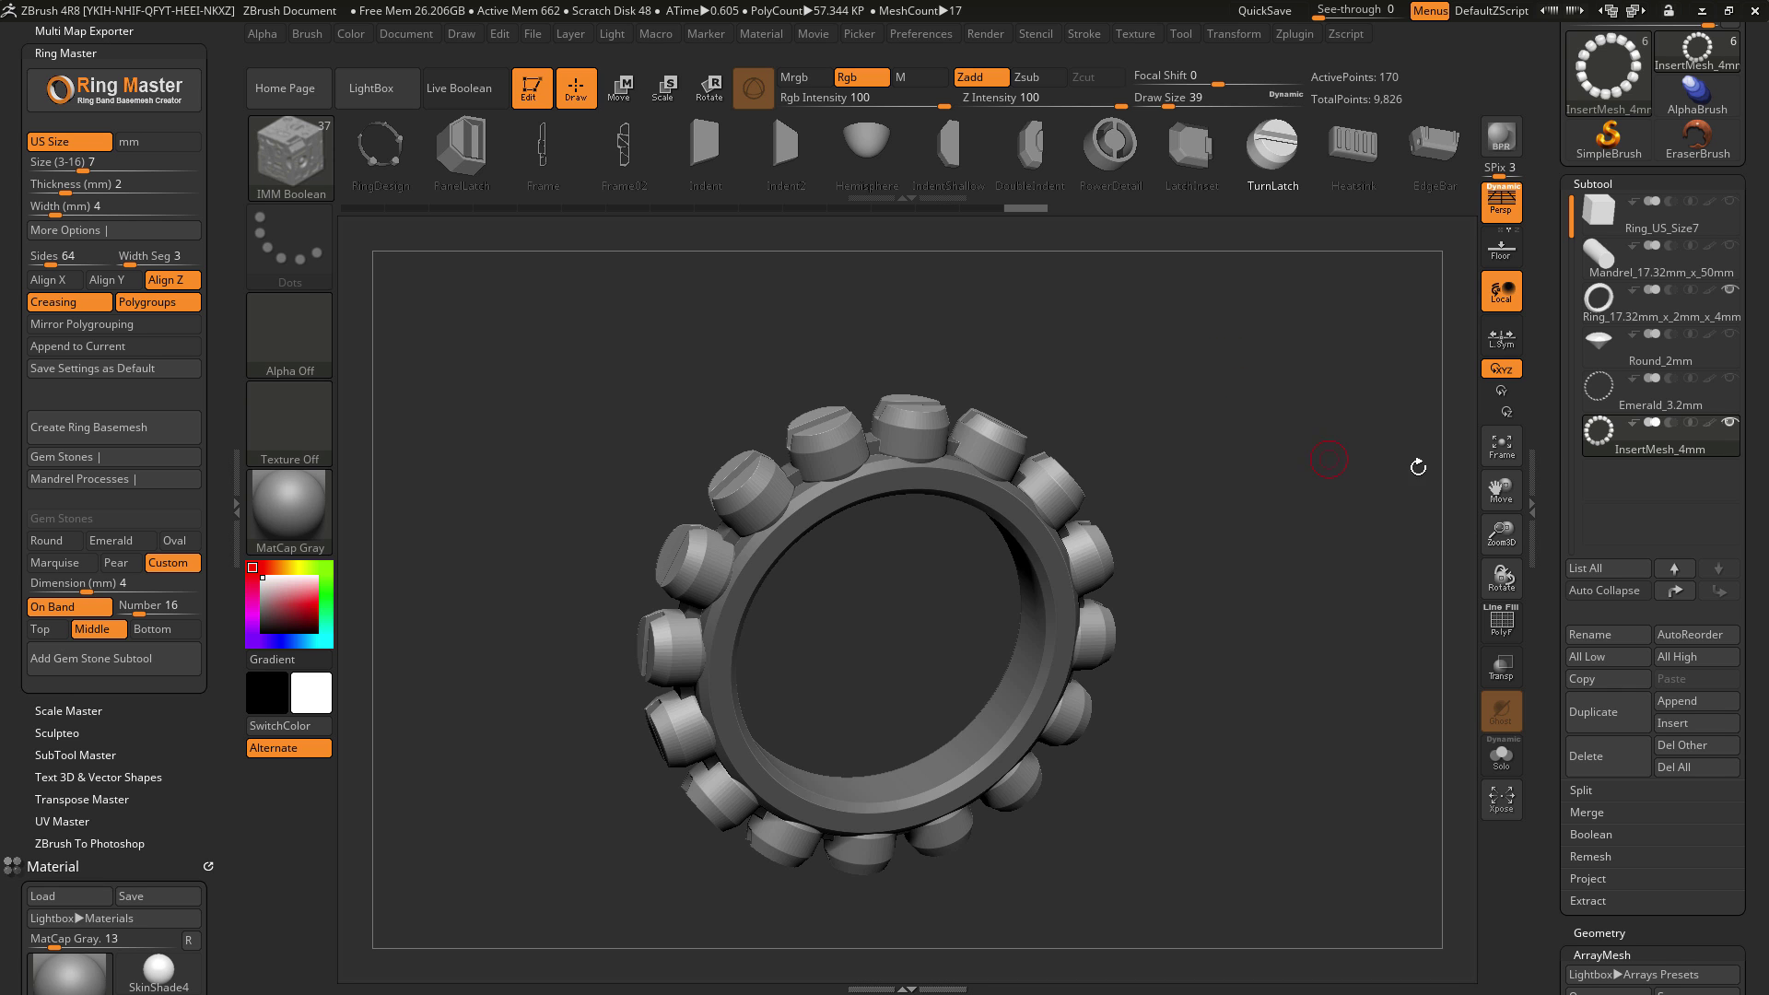
pyautogui.moveTo(1670, 420)
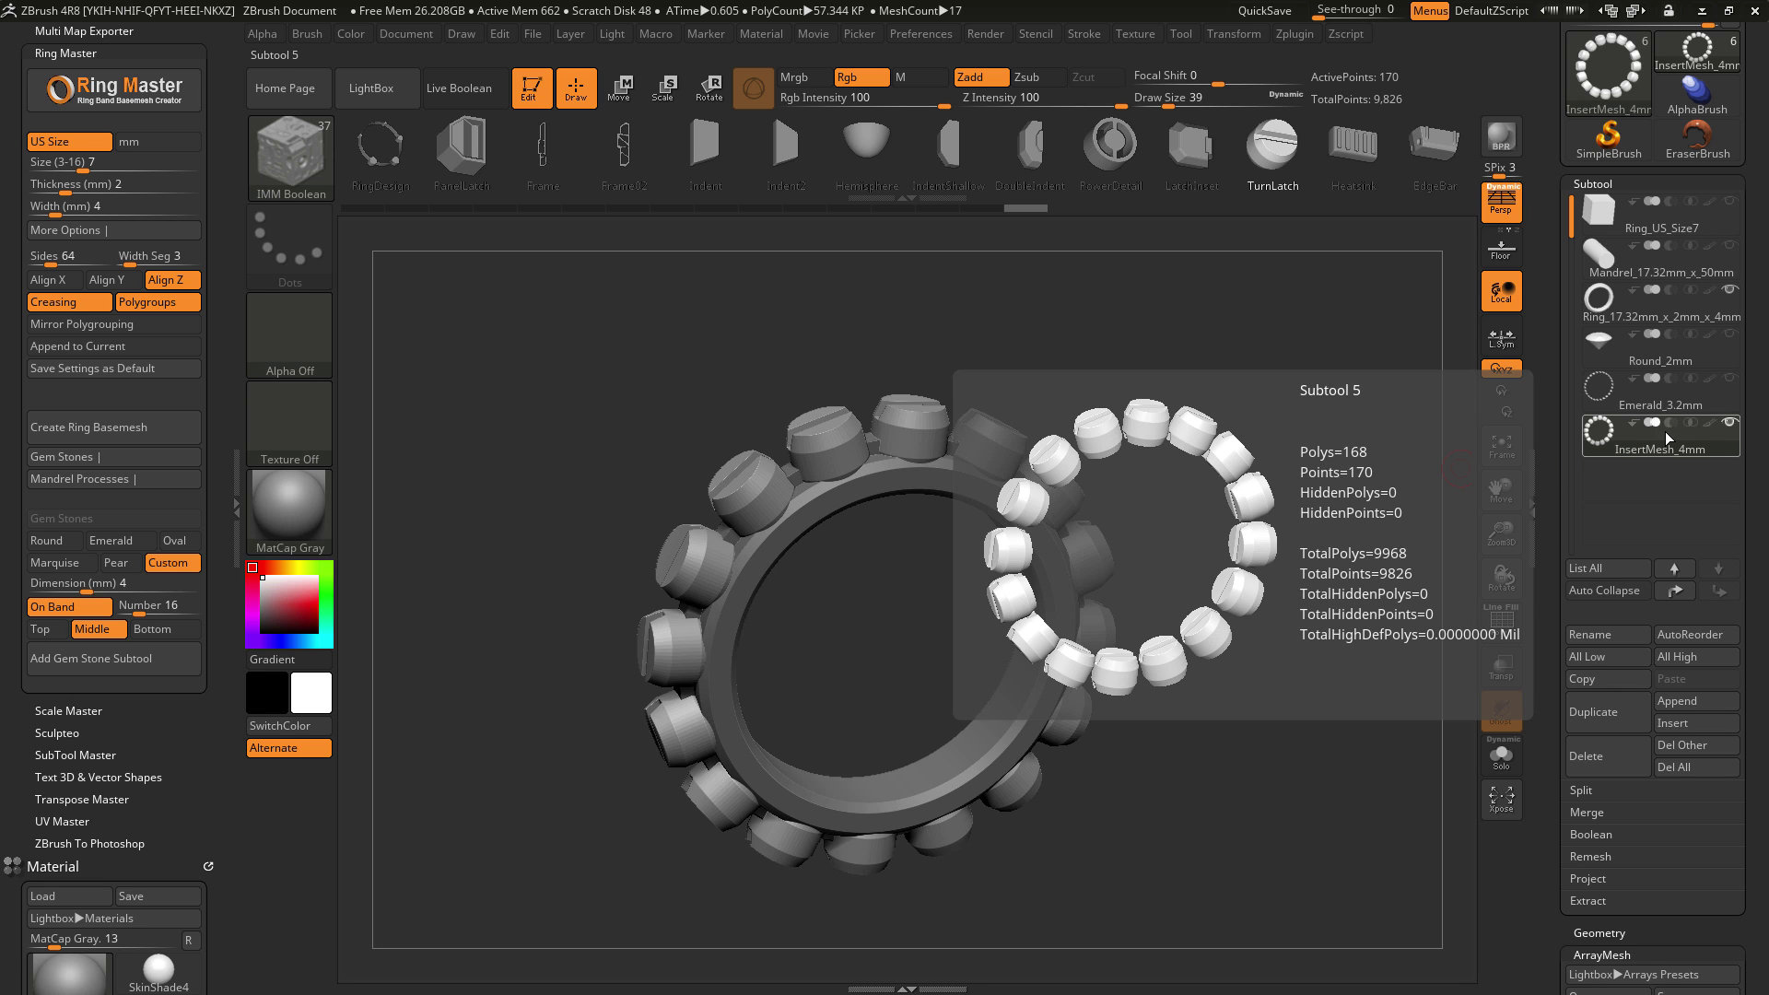
pyautogui.moveTo(1271, 534); pyautogui.dragTo(1246, 505)
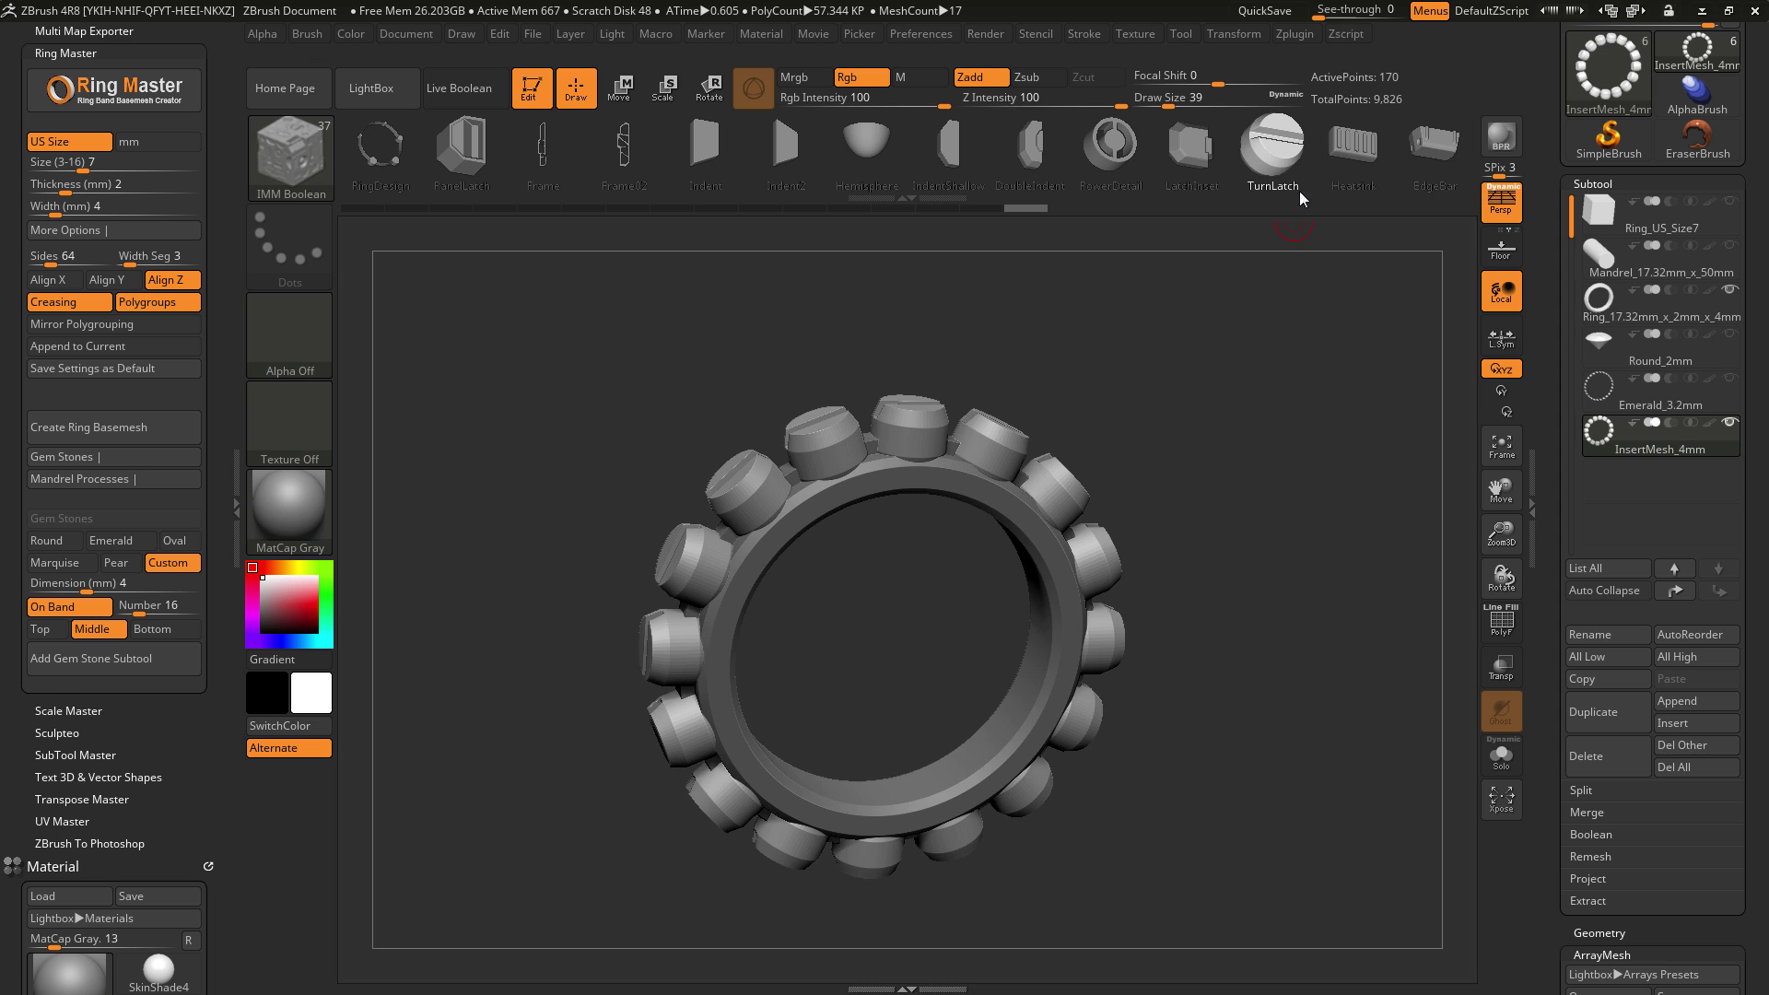
# Step: Set InsertMesh_4mm to subtract and enable Live Boolean to preview the notched cutouts
pyautogui.click(1669, 423)
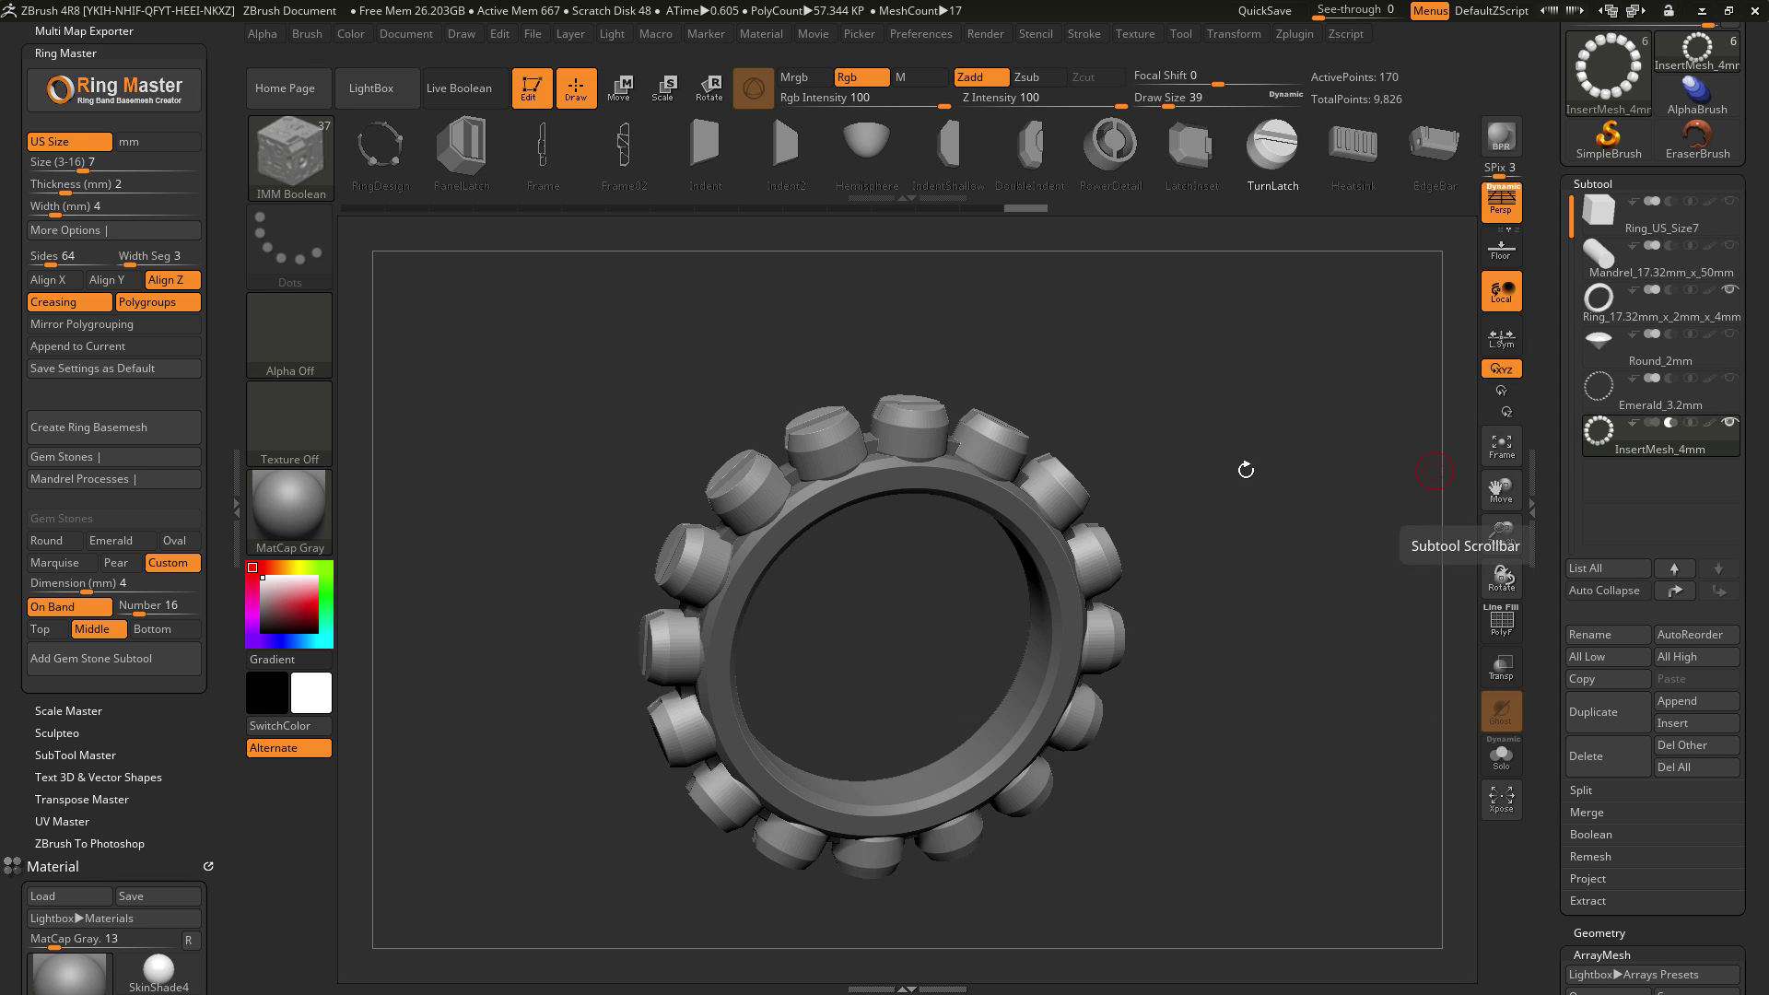
pyautogui.click(482, 95)
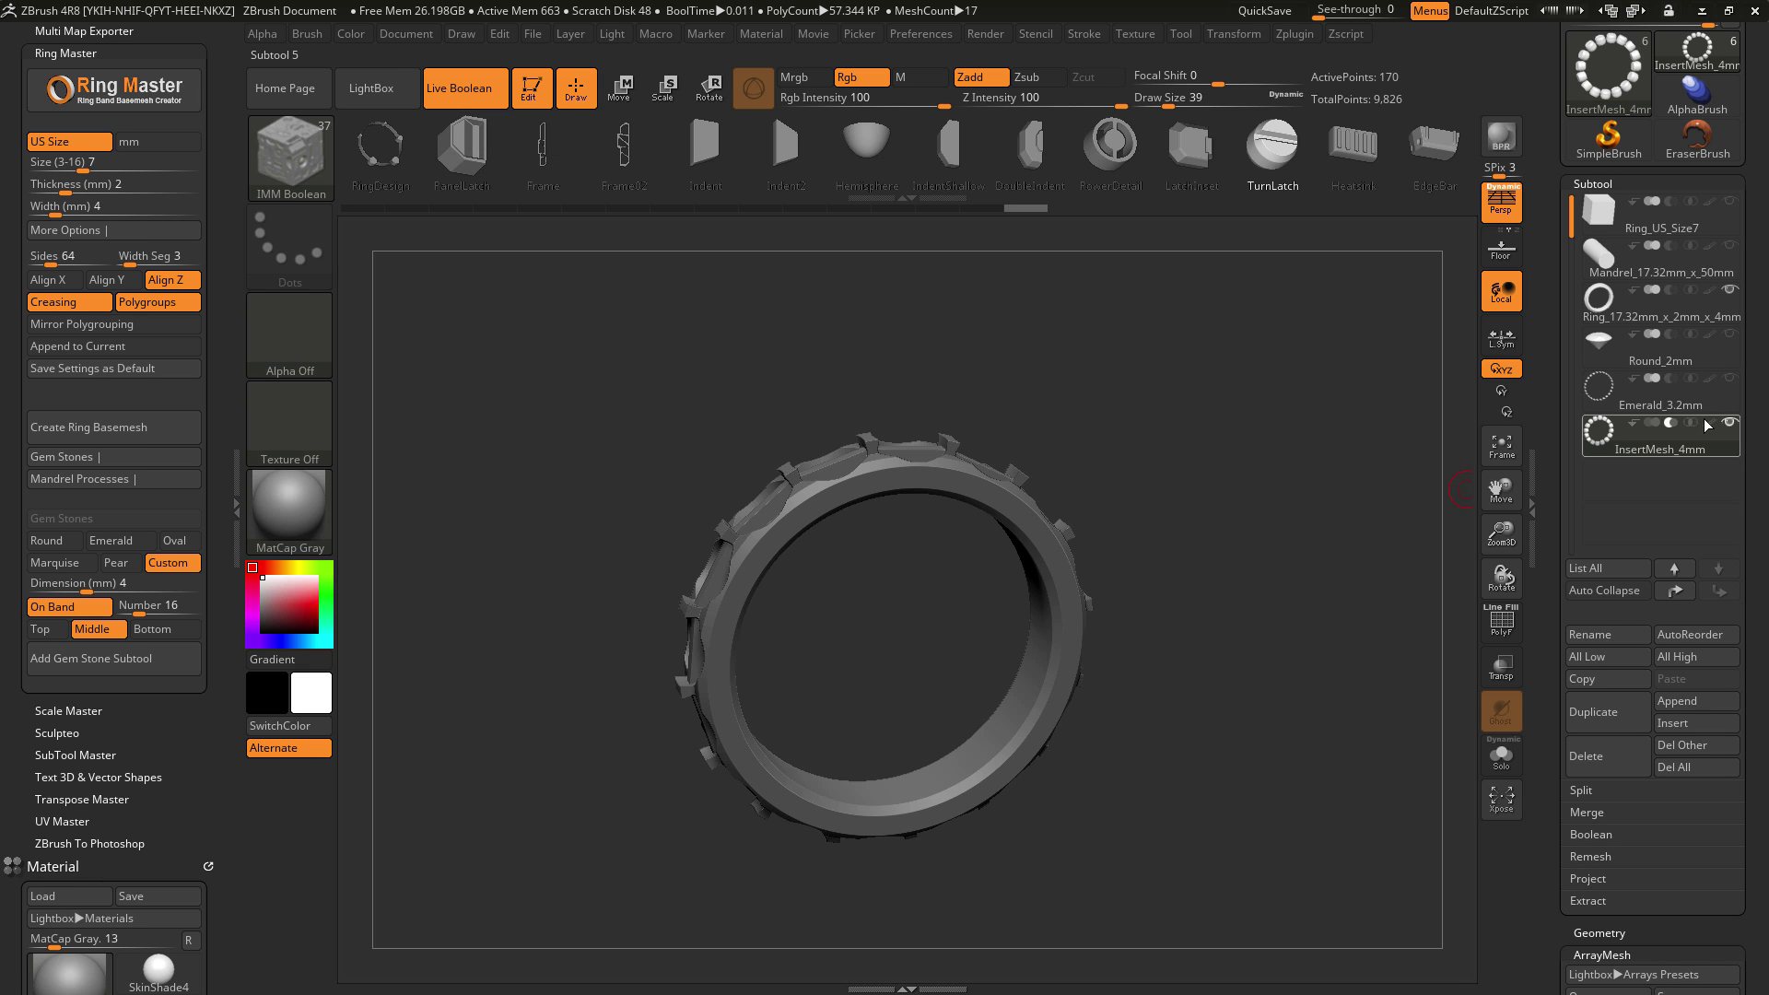
pyautogui.moveTo(1377, 519); pyautogui.dragTo(1409, 506)
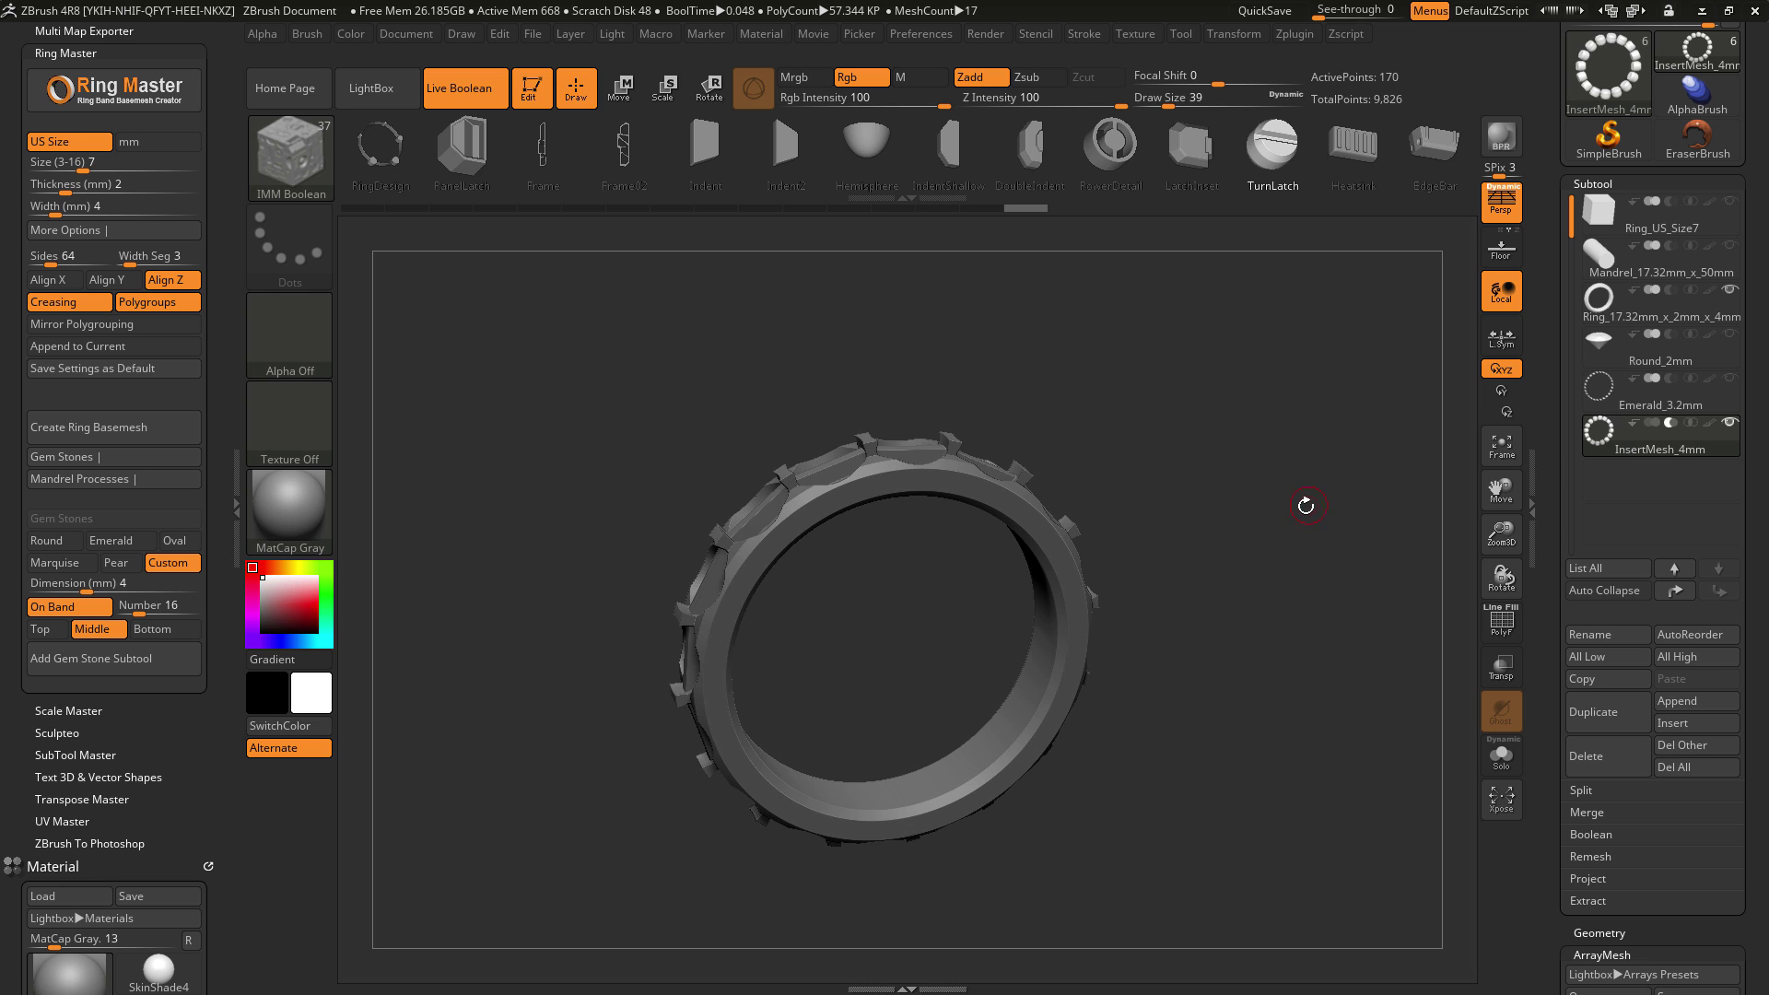
pyautogui.scroll(-7, 1548, 650)
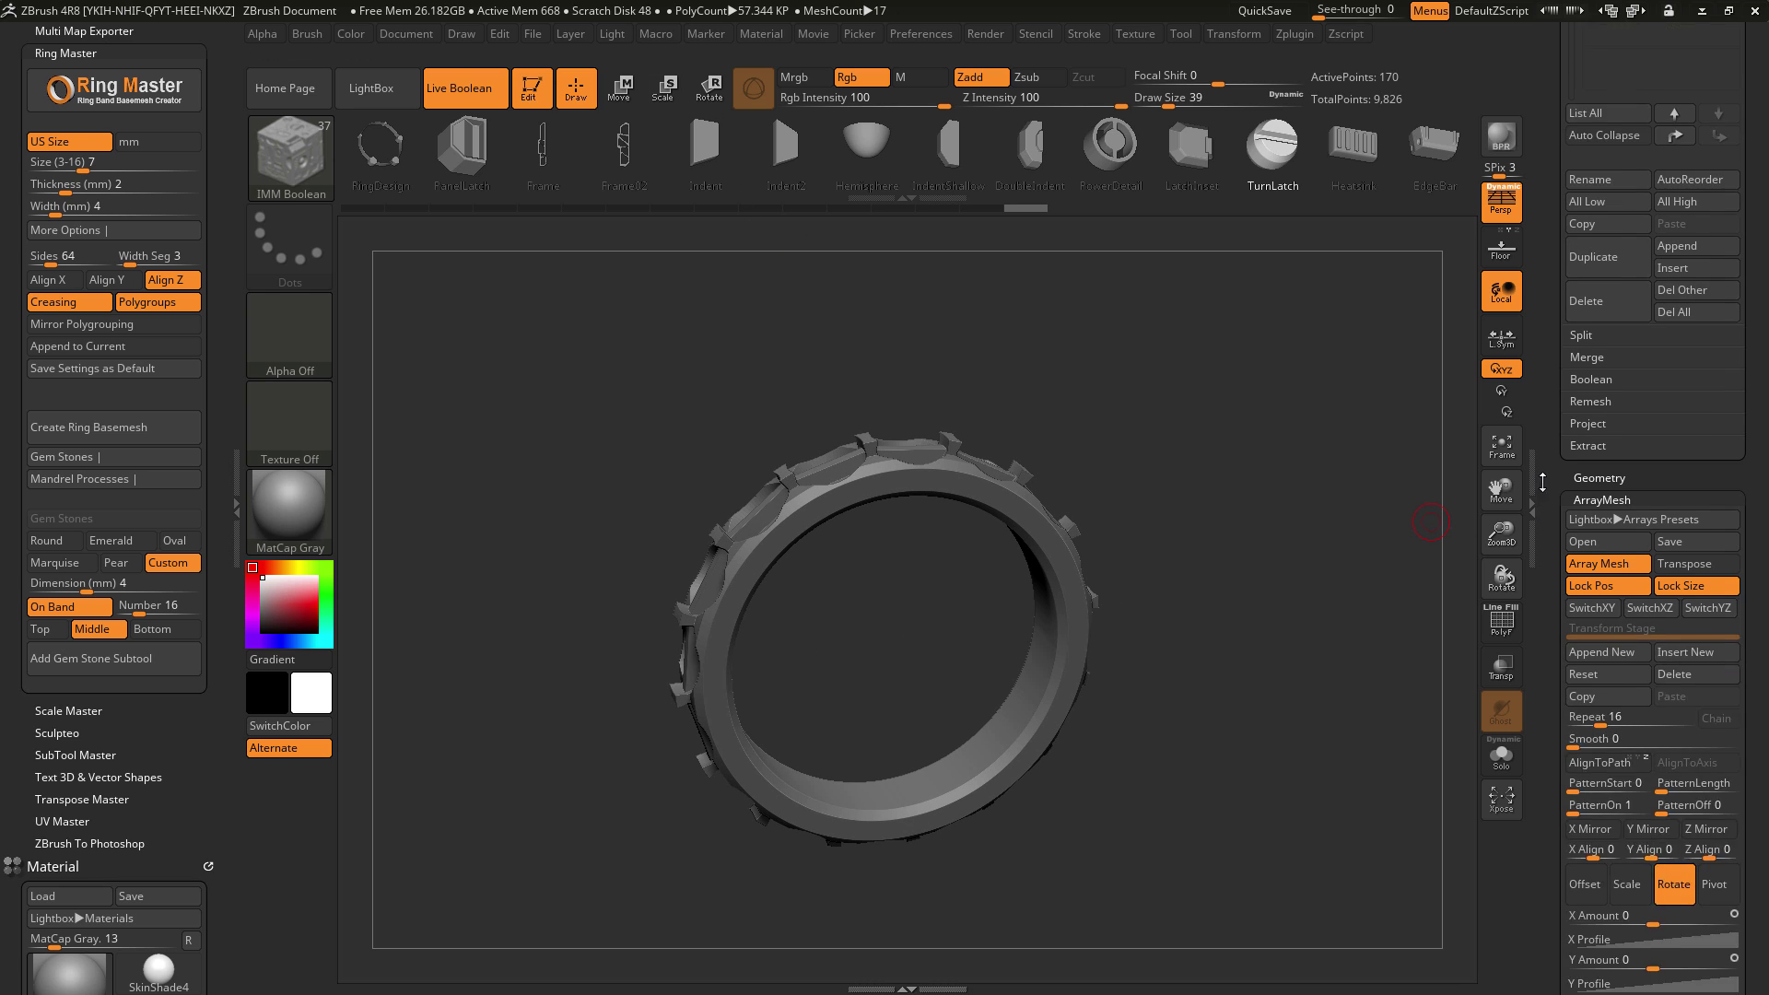
# Step: Reduce the gem ArrayMesh Repeat count to 15
pyautogui.click(1594, 558)
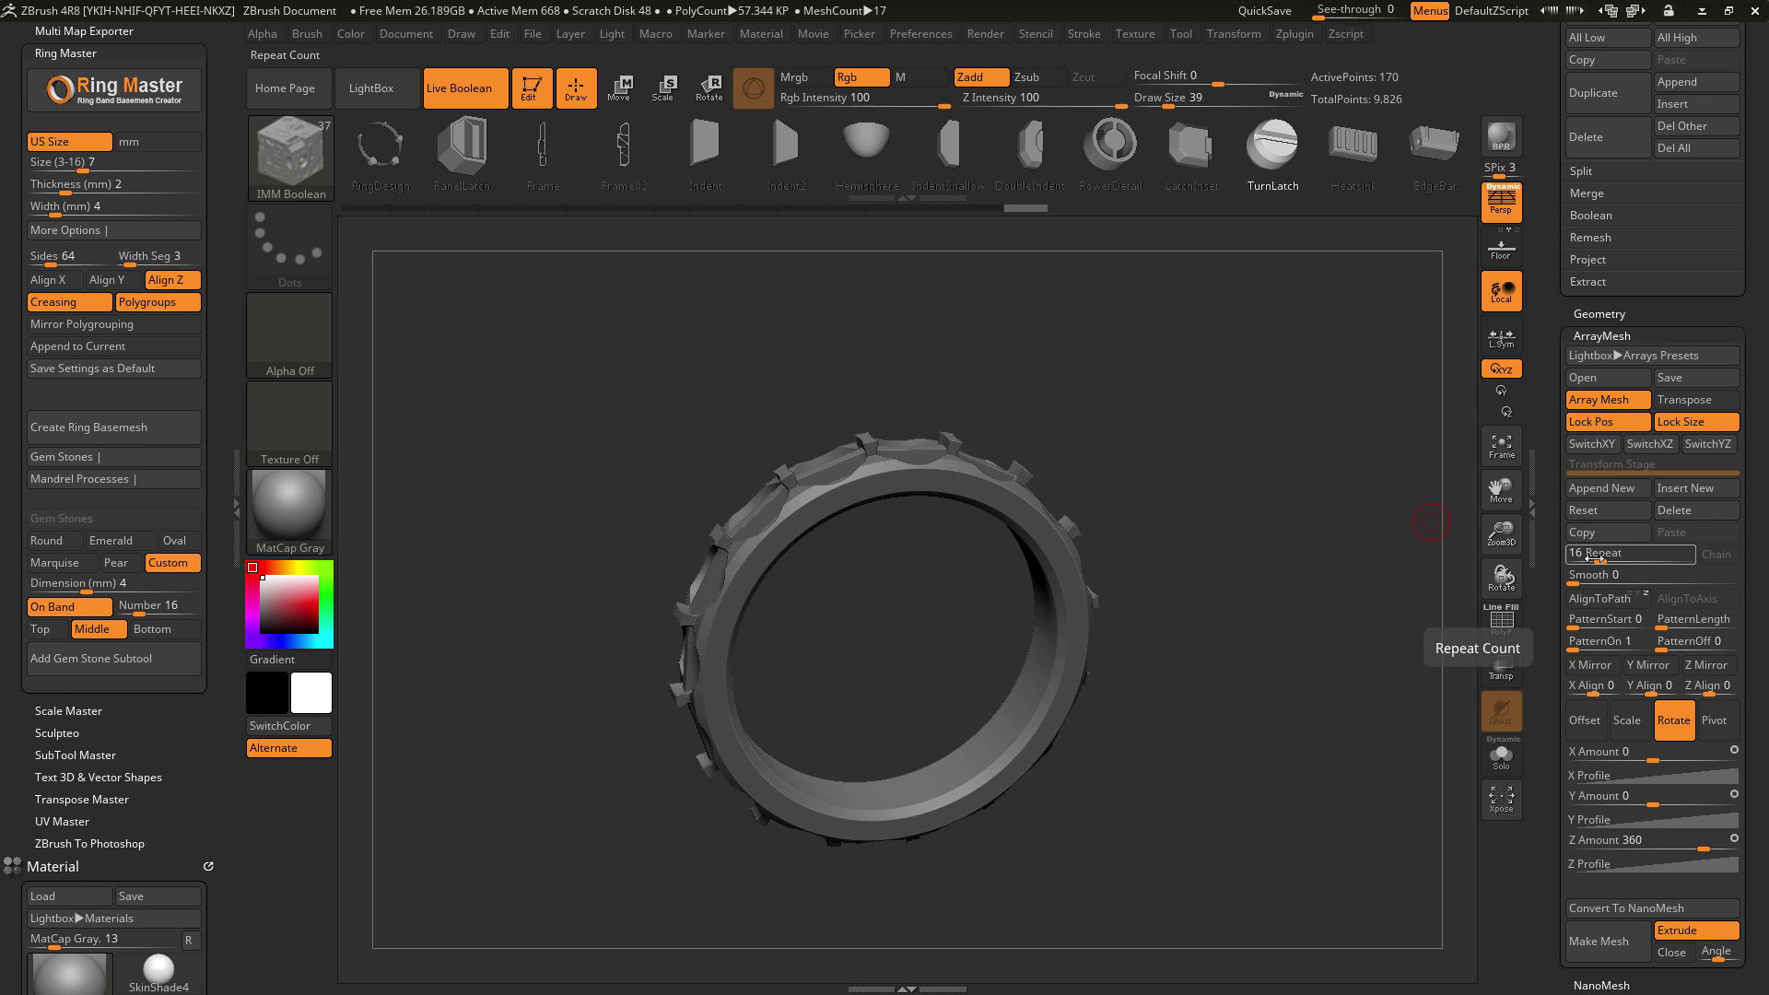
pyautogui.moveTo(1598, 559); pyautogui.dragTo(1600, 558)
pyautogui.moveTo(1250, 387); pyautogui.dragTo(1266, 406)
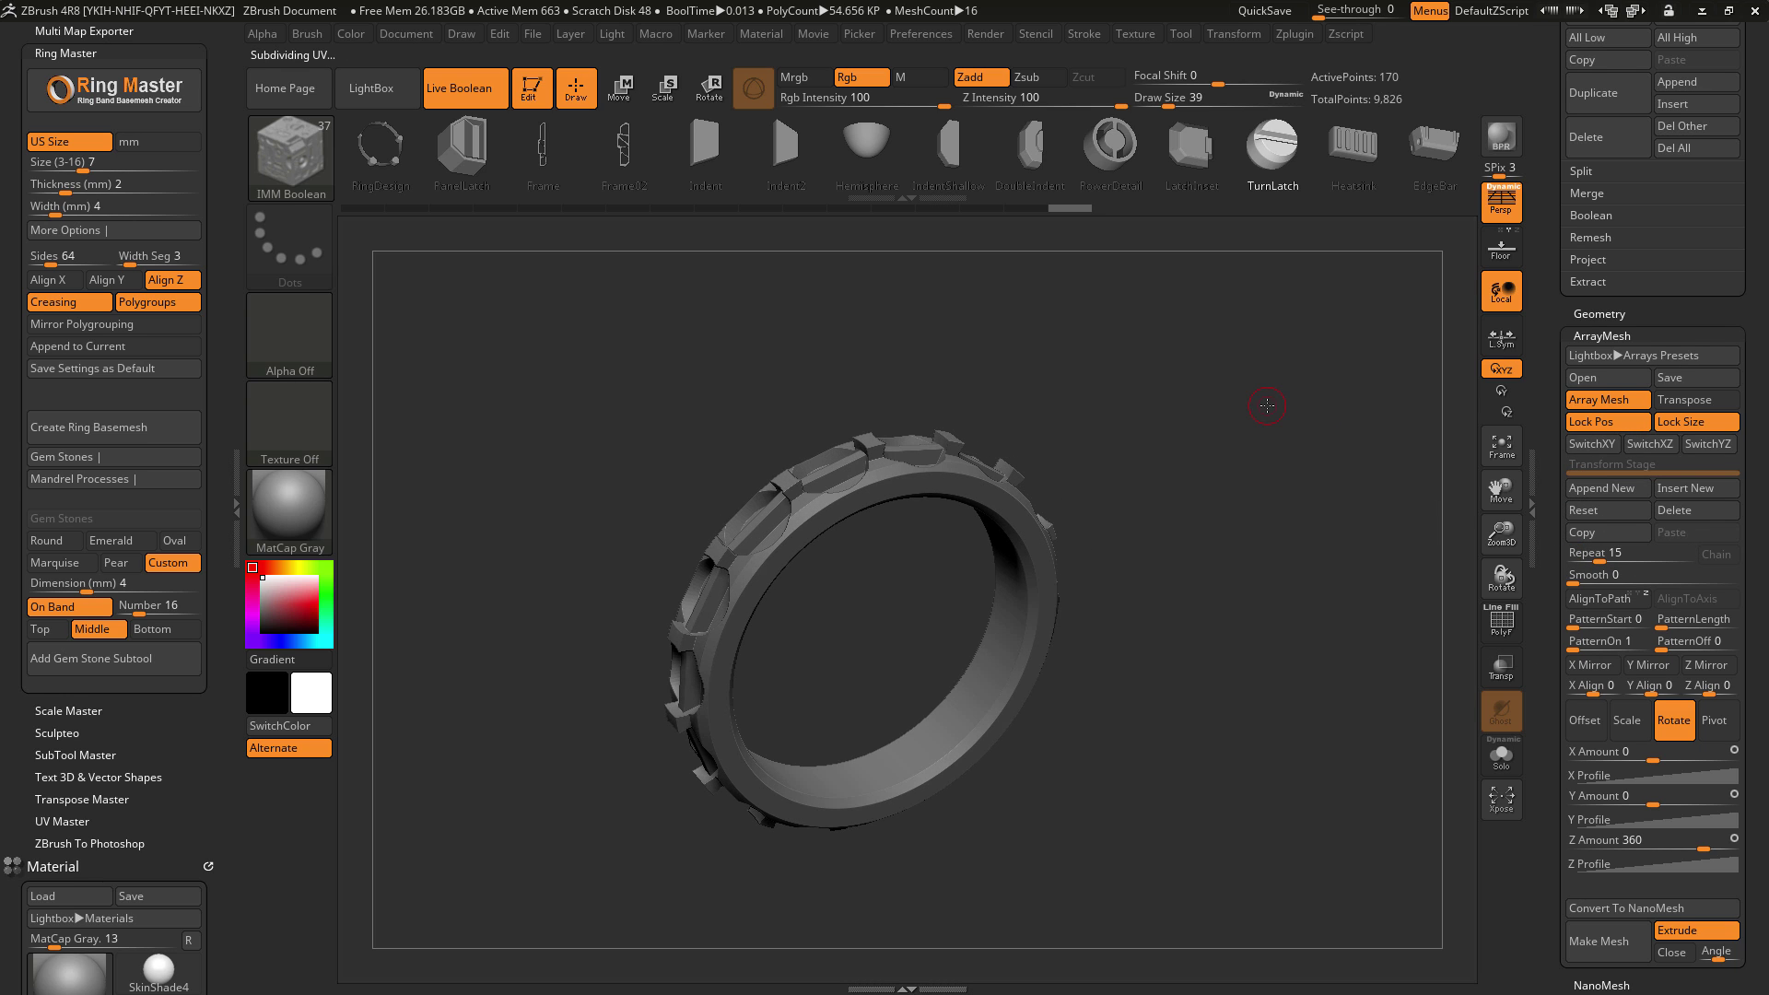
# Step: Offset and scale the gem array along Y so the cutouts sit deeper in the band
pyautogui.click(615, 92)
pyautogui.moveTo(1151, 516); pyautogui.dragTo(815, 396)
pyautogui.click(846, 494)
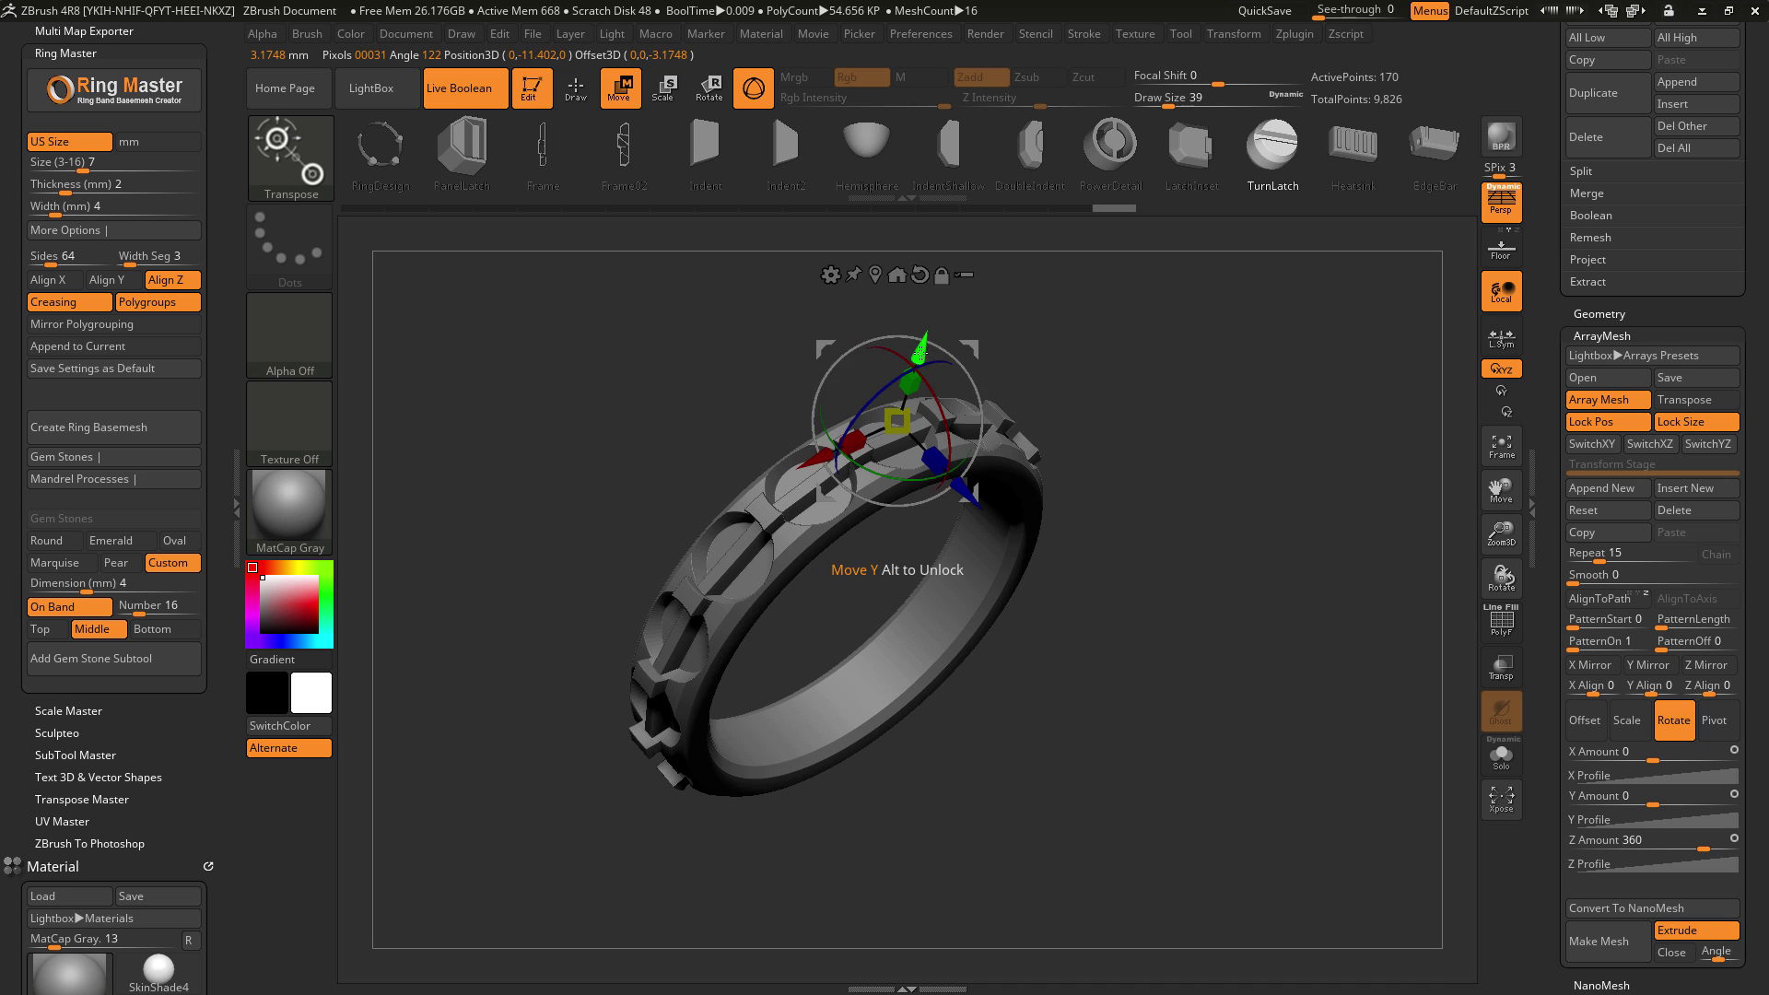
pyautogui.moveTo(918, 350); pyautogui.dragTo(882, 378)
pyautogui.moveTo(1197, 460); pyautogui.dragTo(964, 497)
pyautogui.keyDown('shift'); pyautogui.moveTo(1198, 553); pyautogui.dragTo(1152, 553); pyautogui.keyUp('shift')
pyautogui.moveTo(882, 350)
pyautogui.mouseDown()
pyautogui.moveTo(881, 333)
pyautogui.moveTo(882, 380)
pyautogui.mouseUp()
pyautogui.moveTo(1235, 387)
pyautogui.mouseDown()
pyautogui.moveTo(1327, 453)
pyautogui.moveTo(1219, 396)
pyautogui.mouseUp()
# Step: Return to Draw and bake the live boolean with Make Boolean Mesh
pyautogui.click(575, 88)
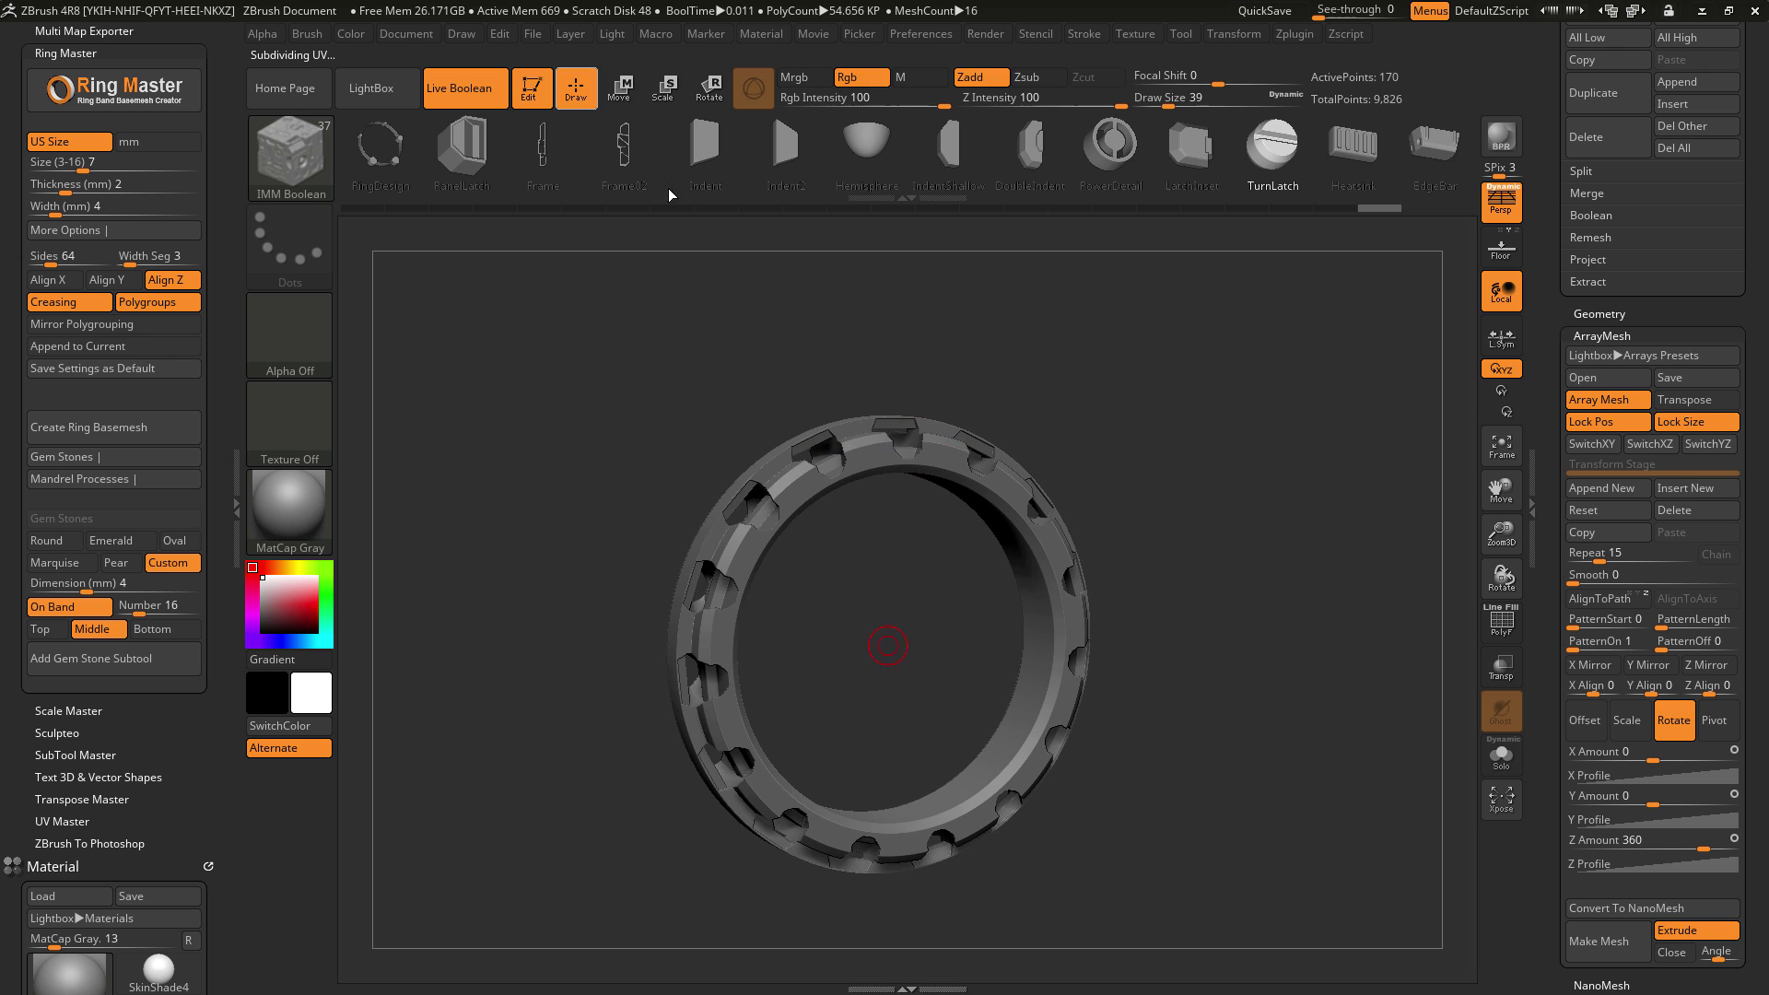
pyautogui.moveTo(1196, 446)
pyautogui.mouseDown()
pyautogui.moveTo(1218, 410)
pyautogui.moveTo(1213, 580)
pyautogui.moveTo(1274, 428)
pyautogui.moveTo(1343, 434)
pyautogui.moveTo(1277, 440)
pyautogui.moveTo(1290, 405)
pyautogui.moveTo(1592, 251)
pyautogui.mouseUp()
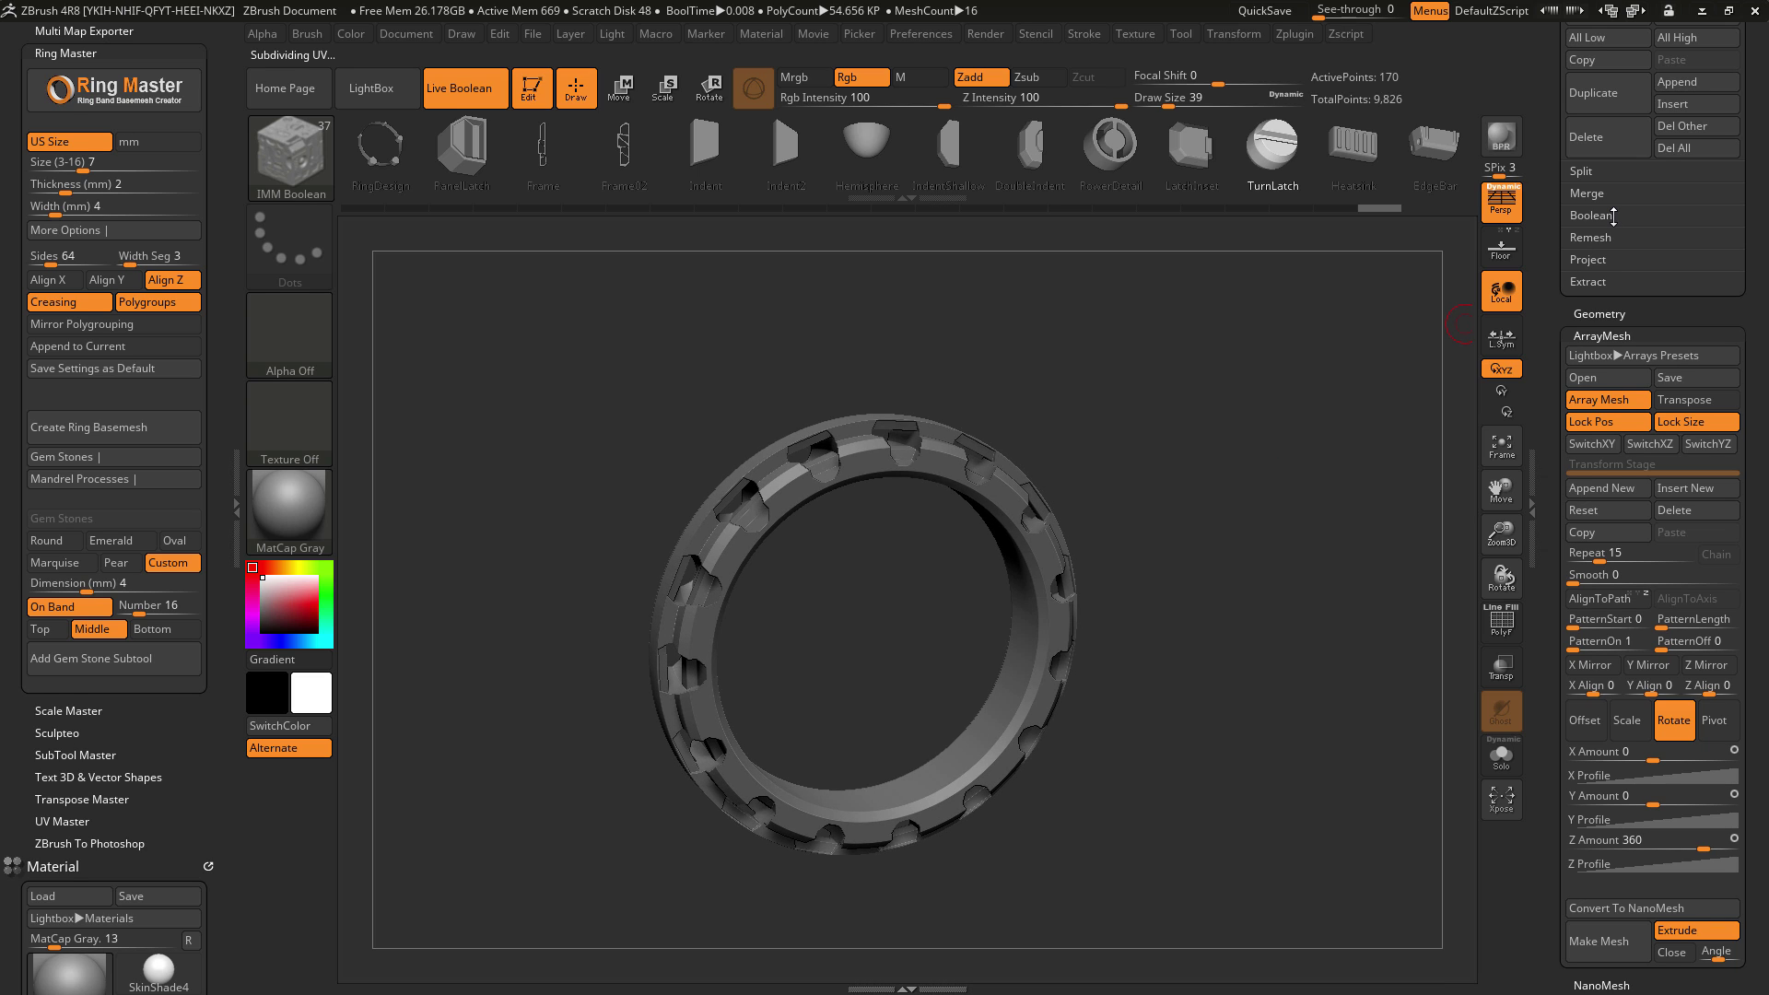
pyautogui.click(1613, 215)
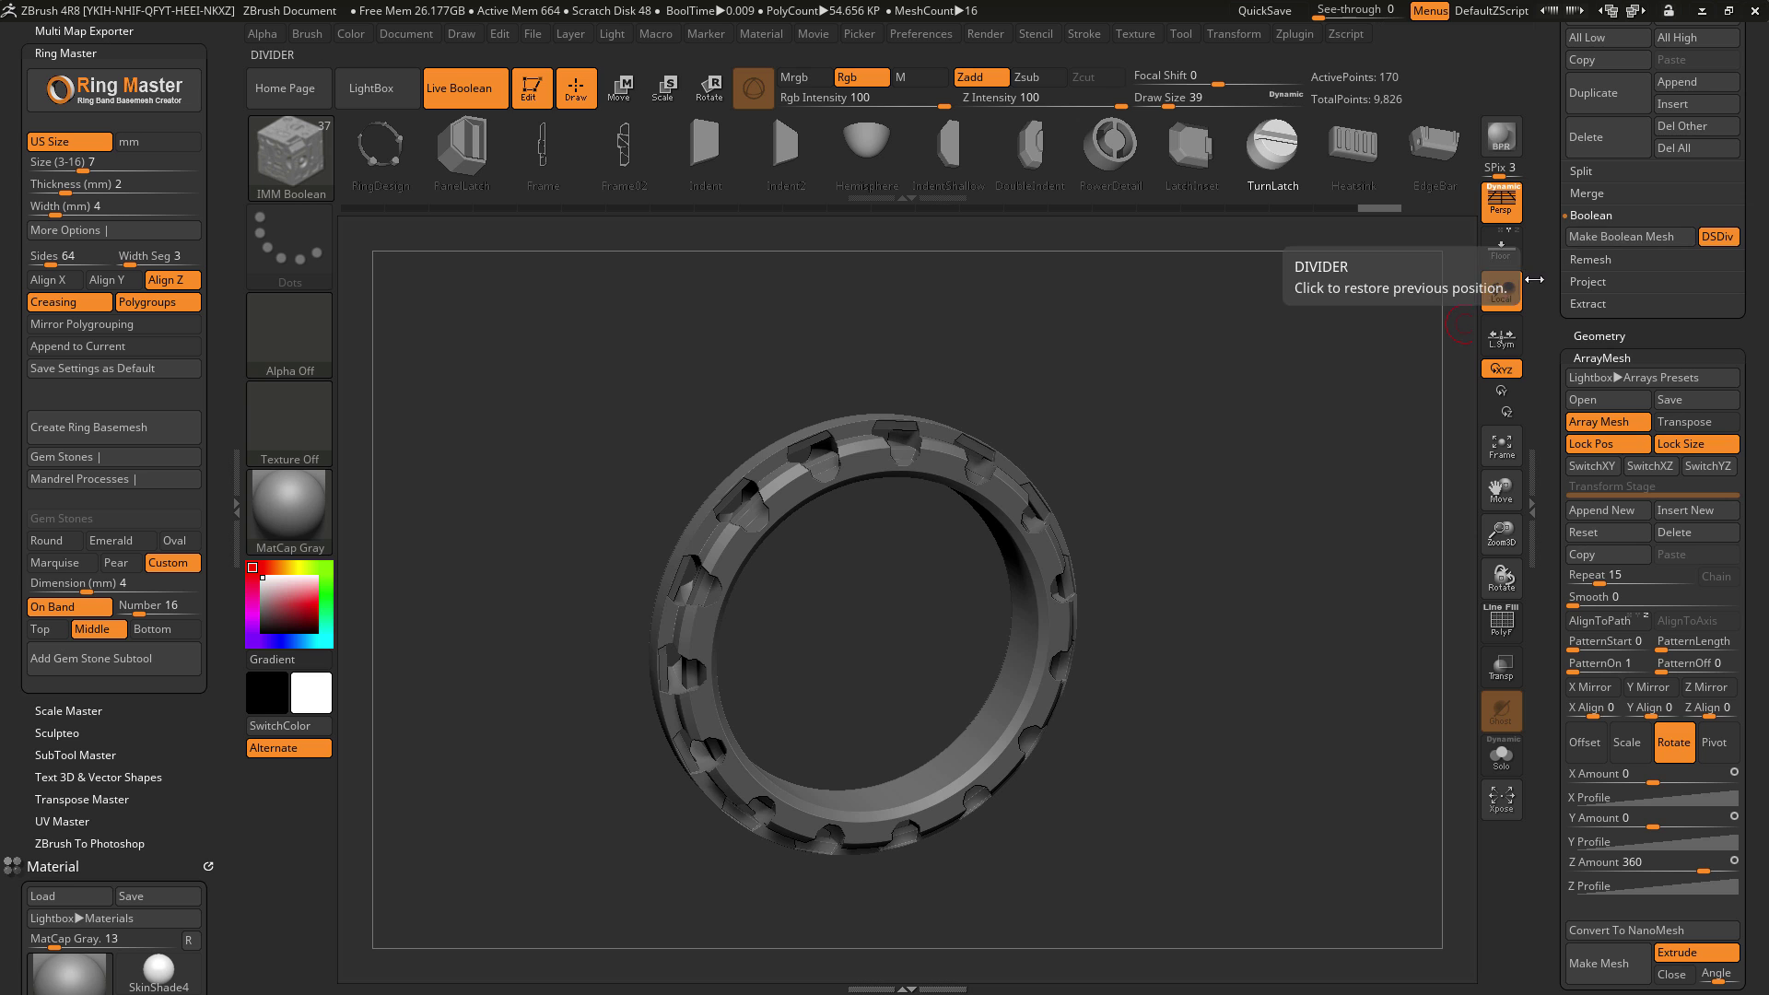
pyautogui.scroll(5, 1653, 552)
pyautogui.moveTo(1223, 504)
pyautogui.mouseDown()
pyautogui.moveTo(1138, 461)
pyautogui.moveTo(1219, 503)
pyautogui.mouseUp()
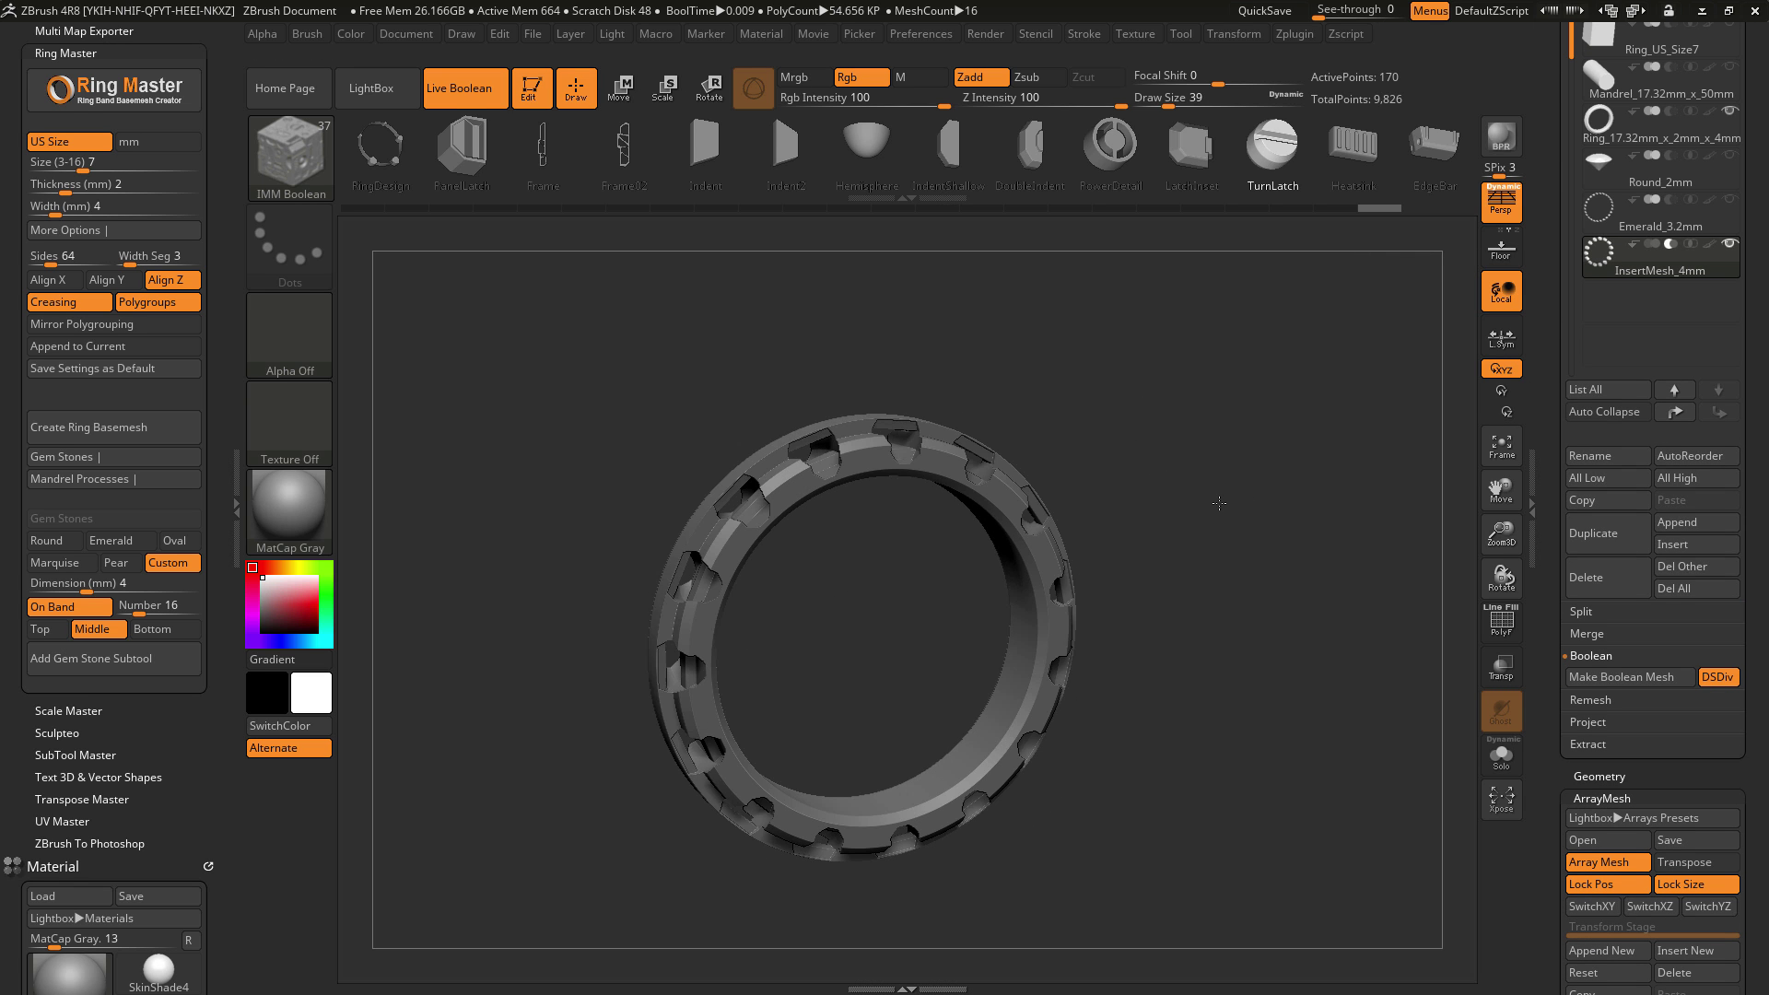
pyautogui.scroll(-3, 1558, 451)
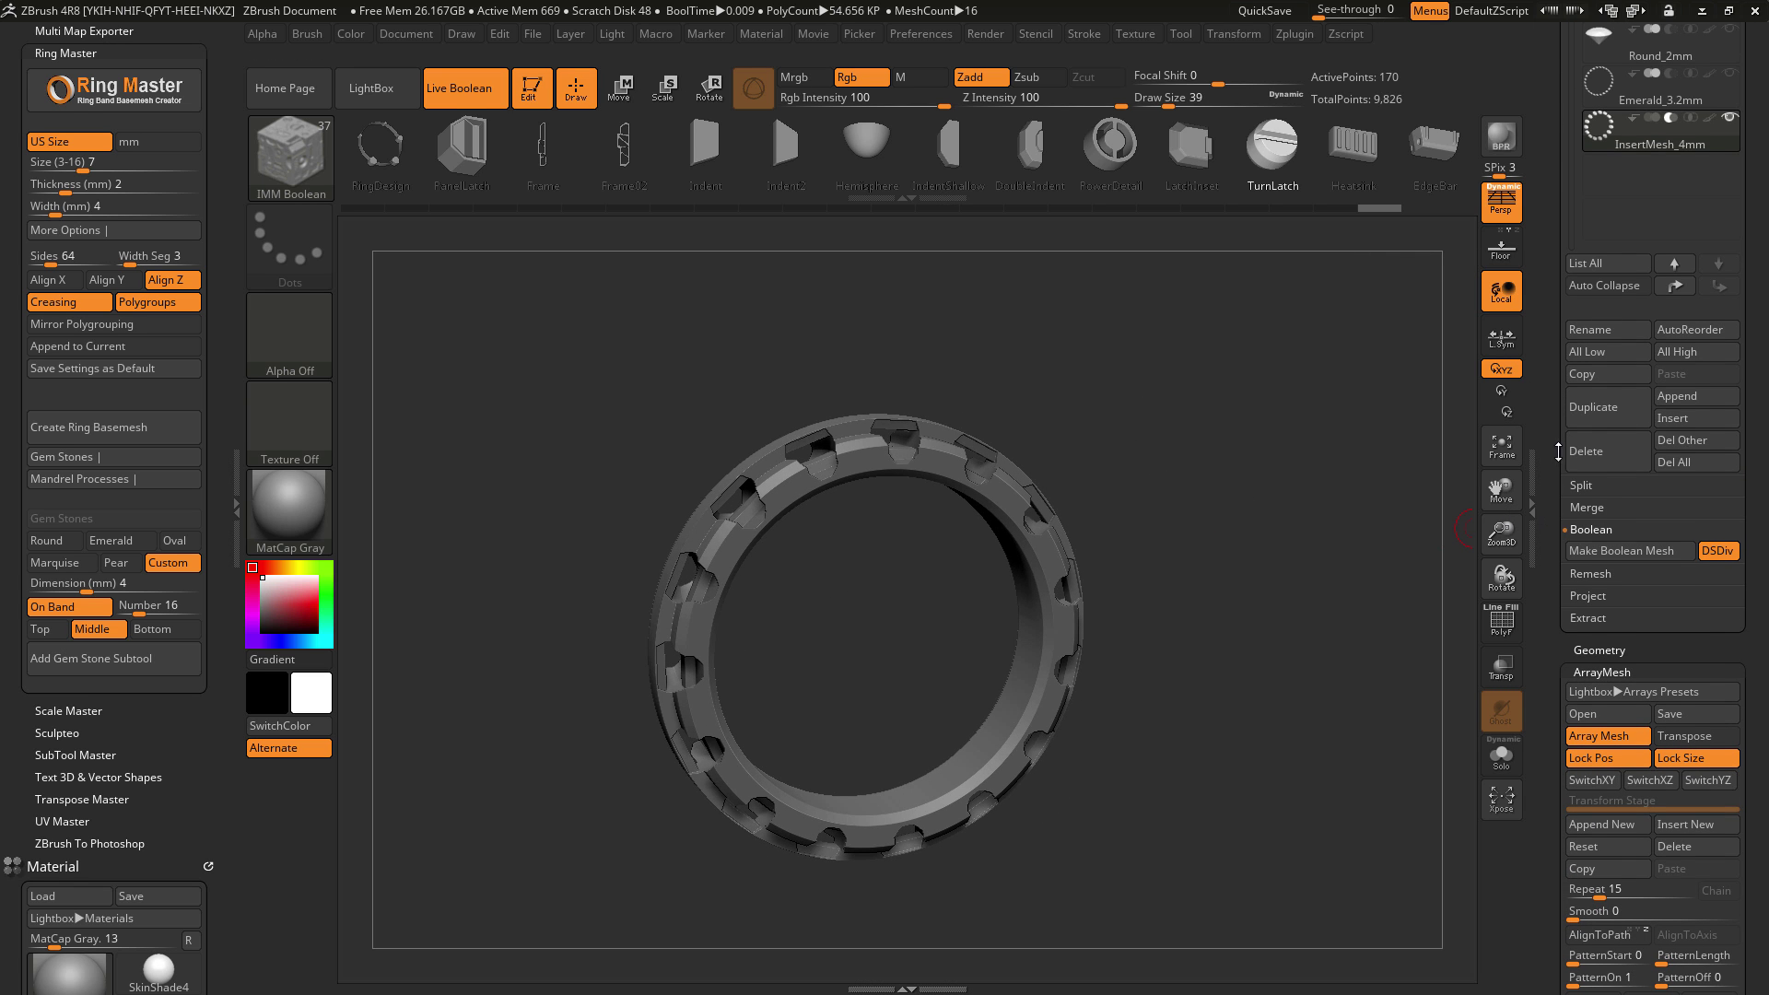
pyautogui.click(1608, 553)
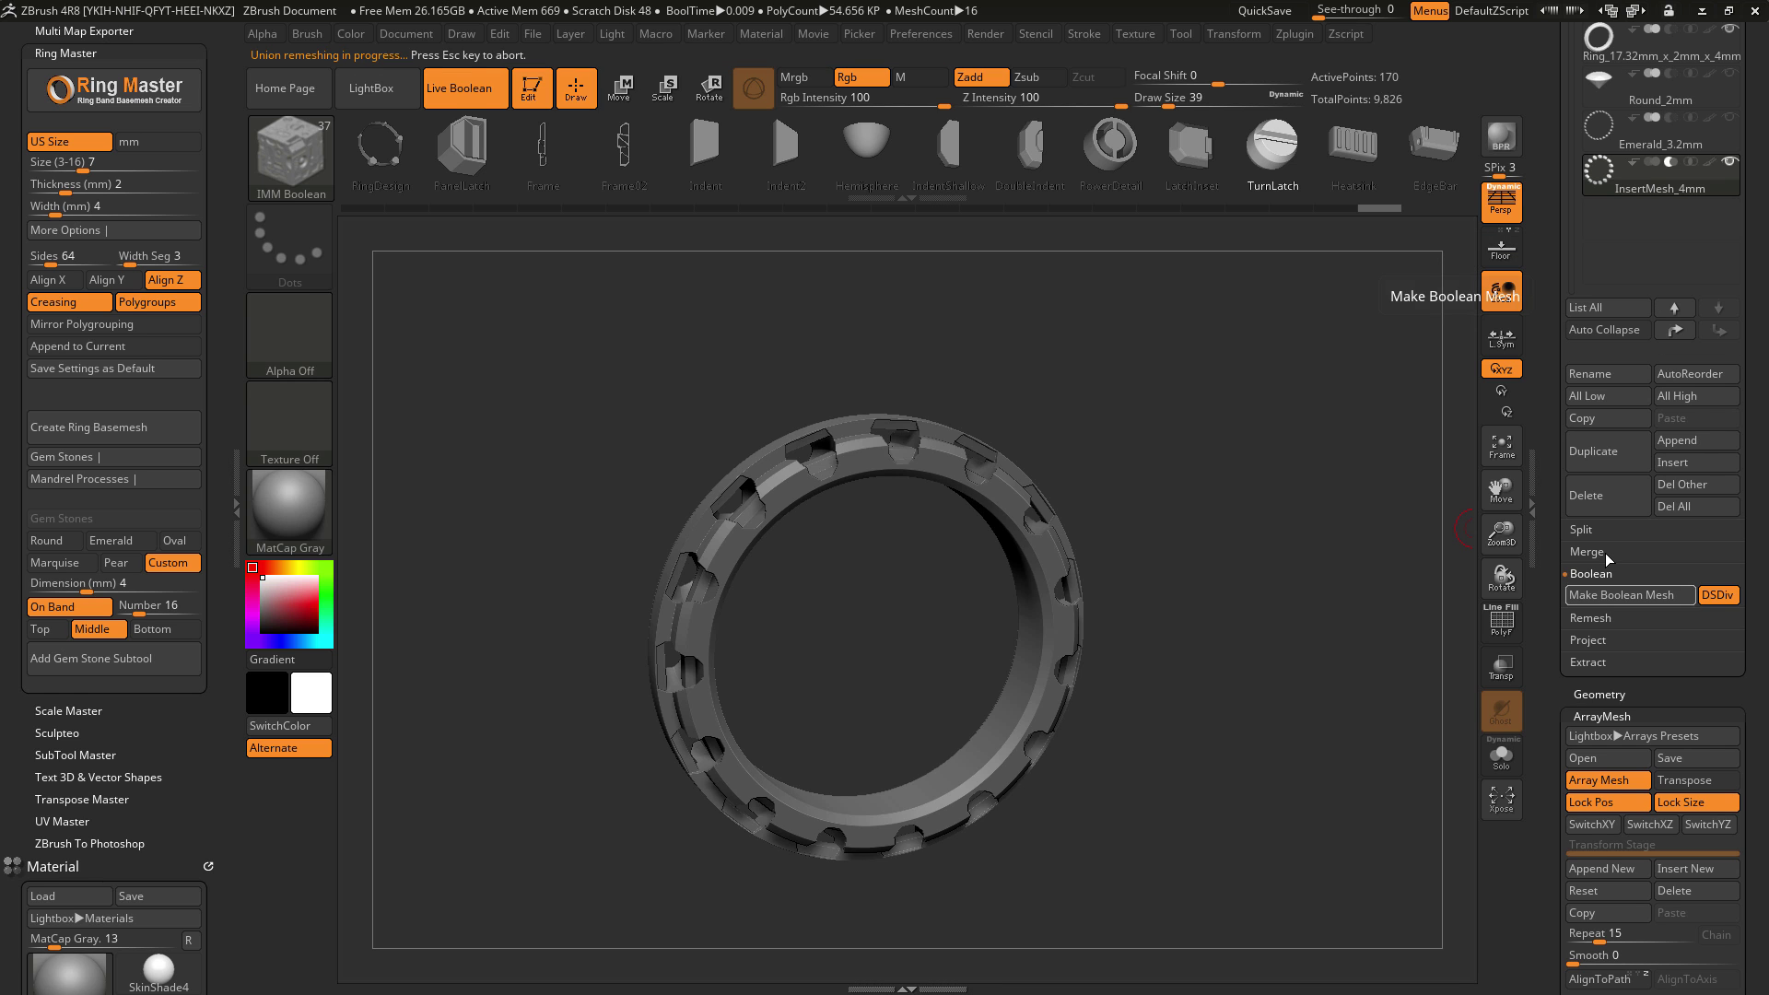
# Step: Inspect the new UMesh_Ring tool's polygroups, then reselect the InsertMesh_4mm ring project
pyautogui.scroll(4, 1551, 389)
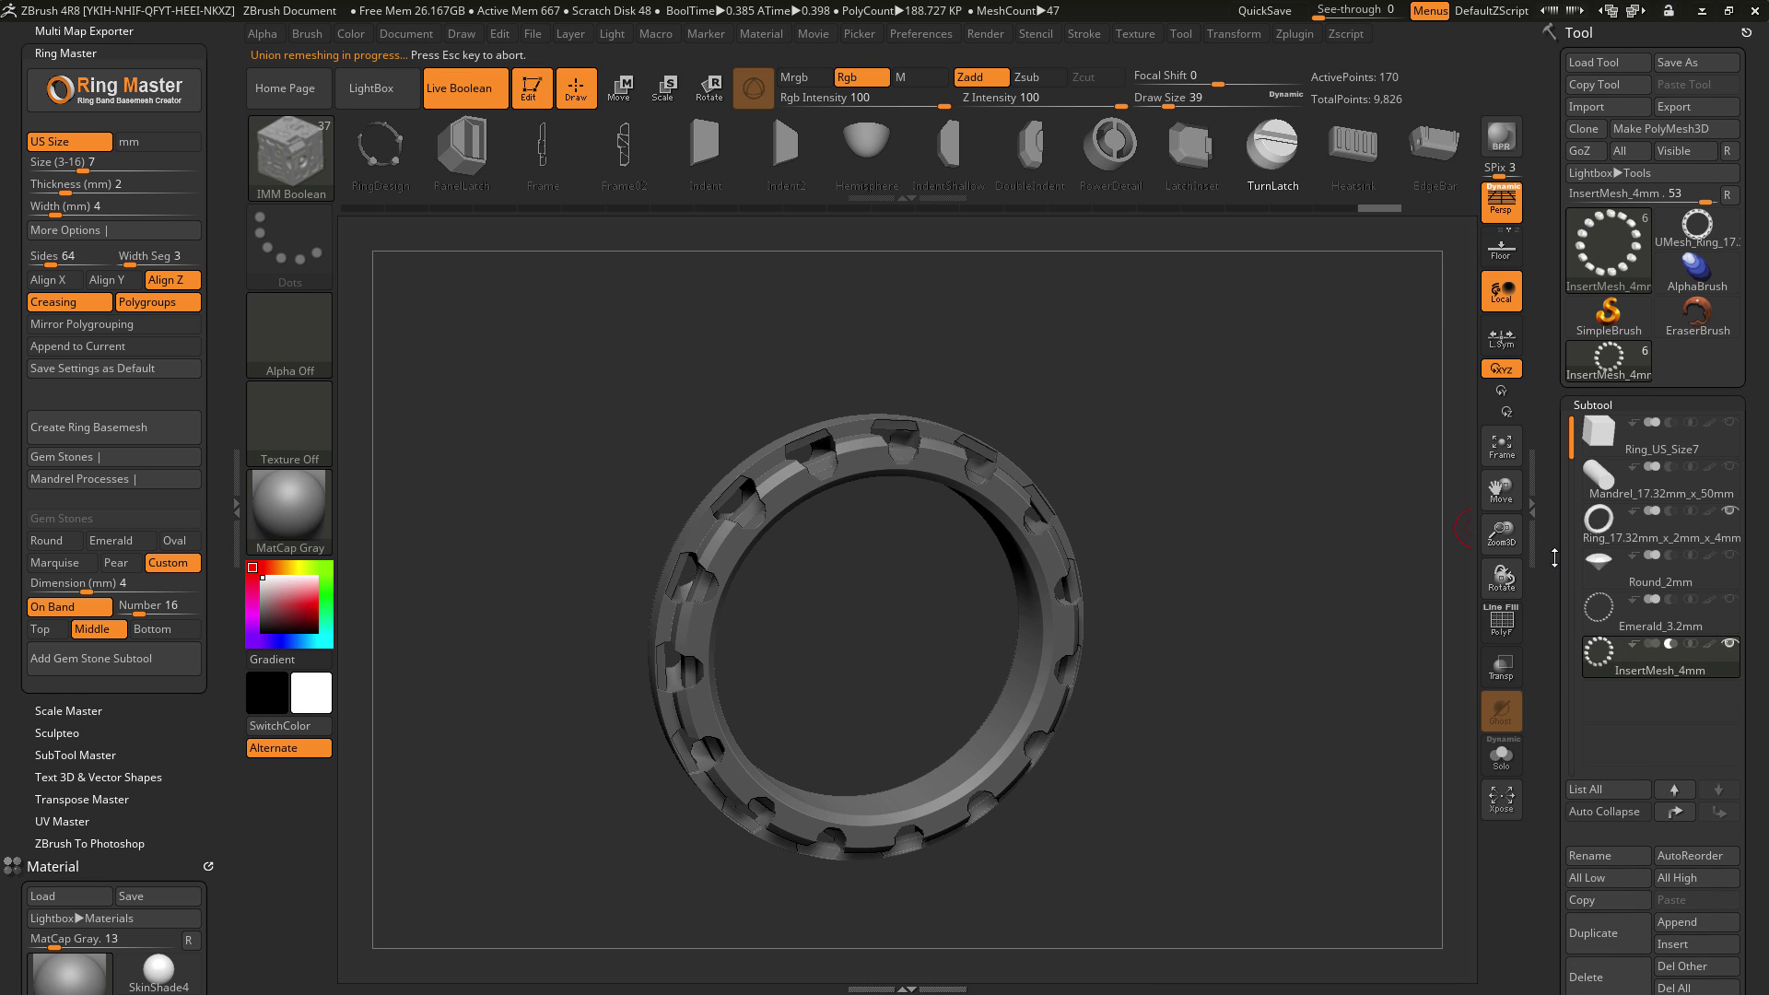
pyautogui.click(1715, 240)
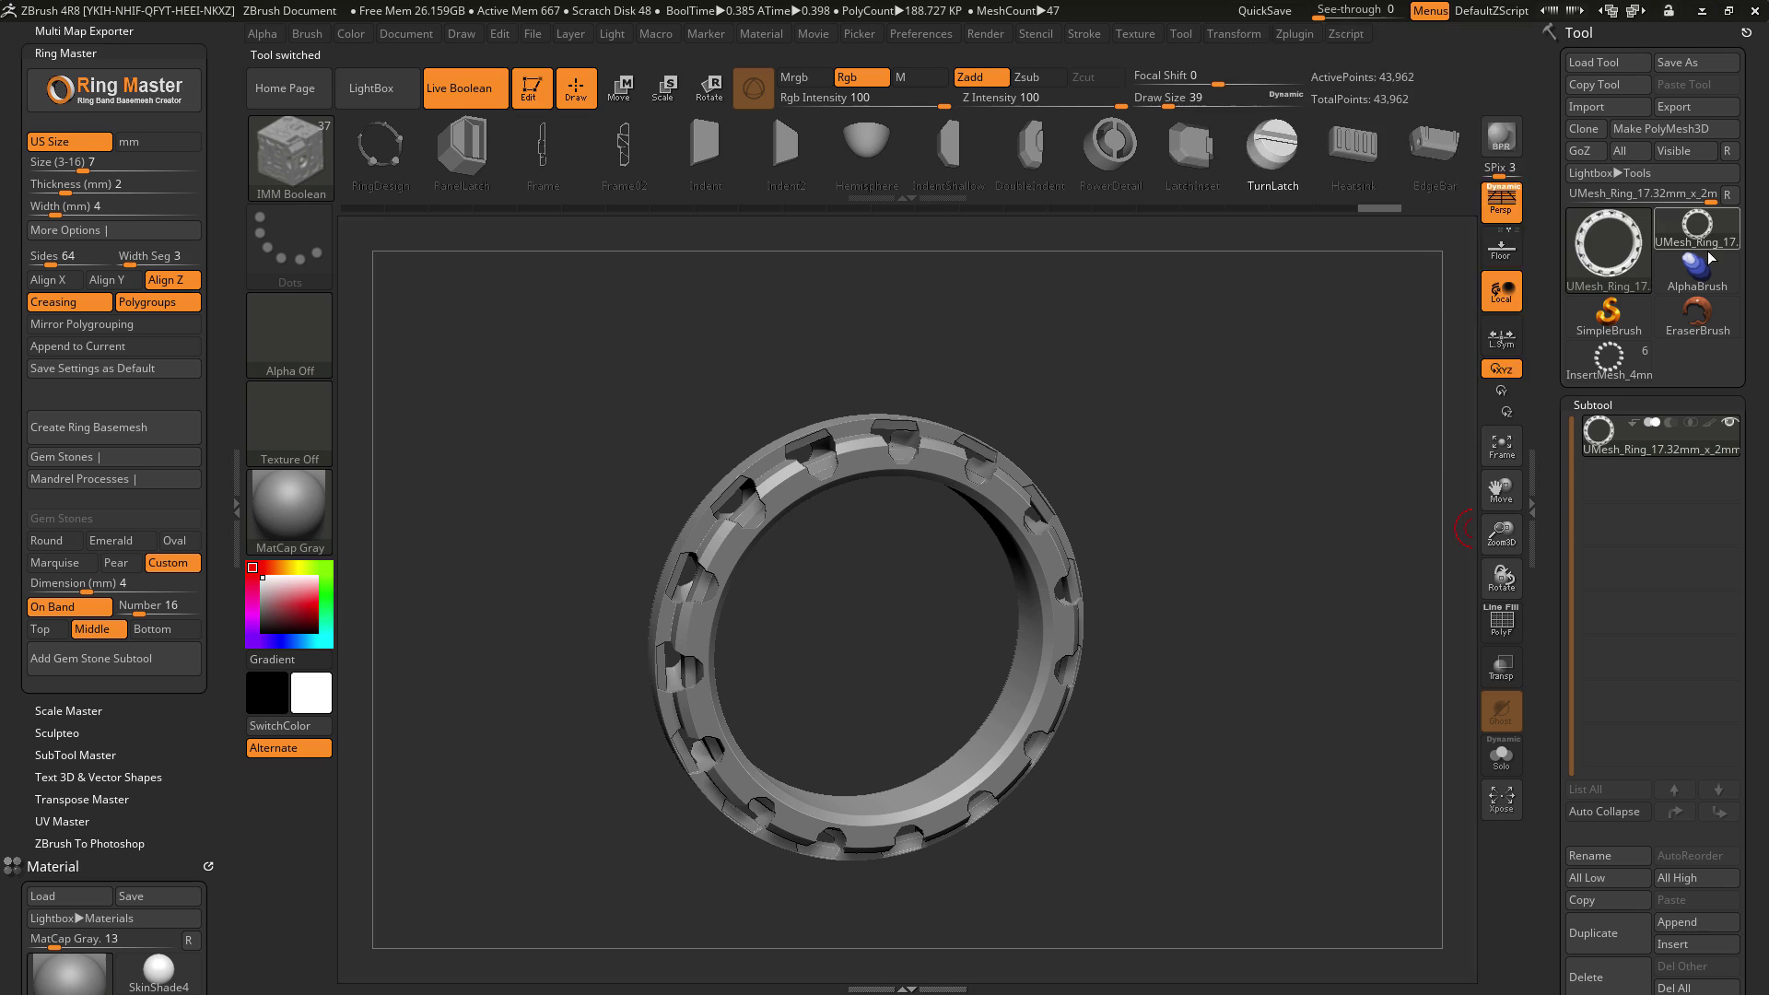
pyautogui.moveTo(1279, 654); pyautogui.dragTo(1505, 659)
pyautogui.click(1505, 635)
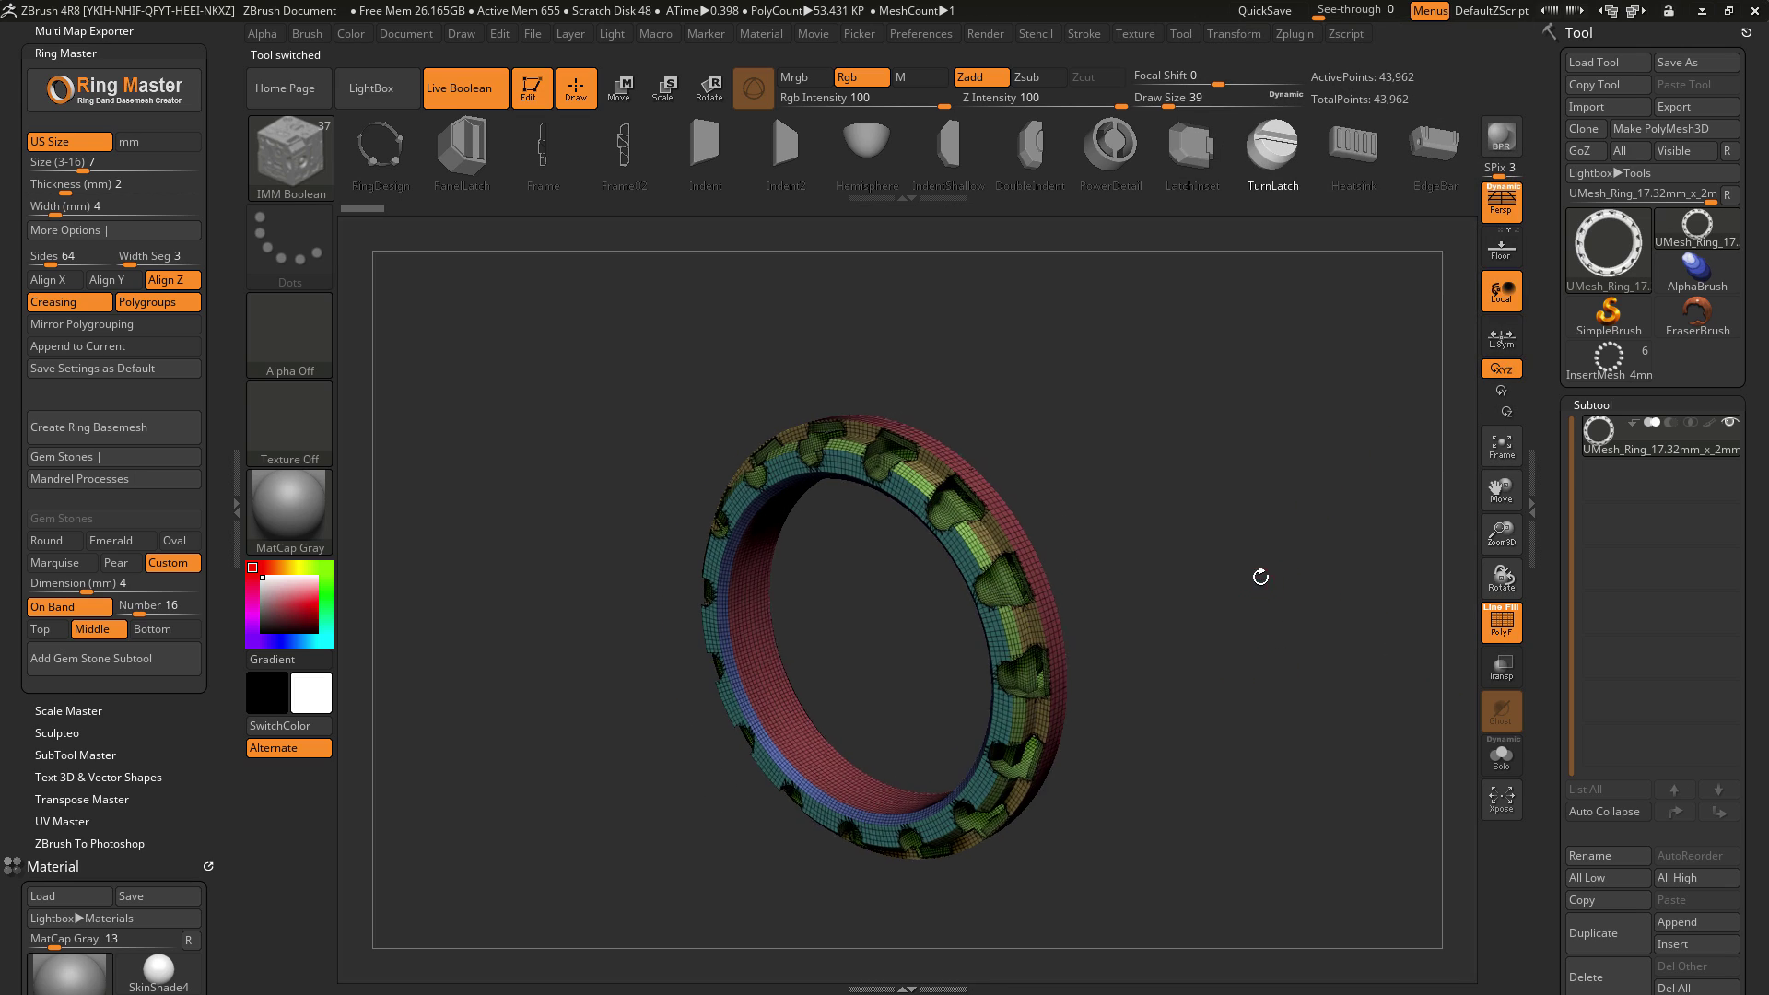
pyautogui.moveTo(1255, 572)
pyautogui.mouseDown()
pyautogui.moveTo(1163, 614)
pyautogui.moveTo(1375, 560)
pyautogui.moveTo(1354, 599)
pyautogui.moveTo(1384, 665)
pyautogui.moveTo(1307, 478)
pyautogui.moveTo(1329, 619)
pyautogui.mouseUp()
pyautogui.hotkey('shift', 'f')
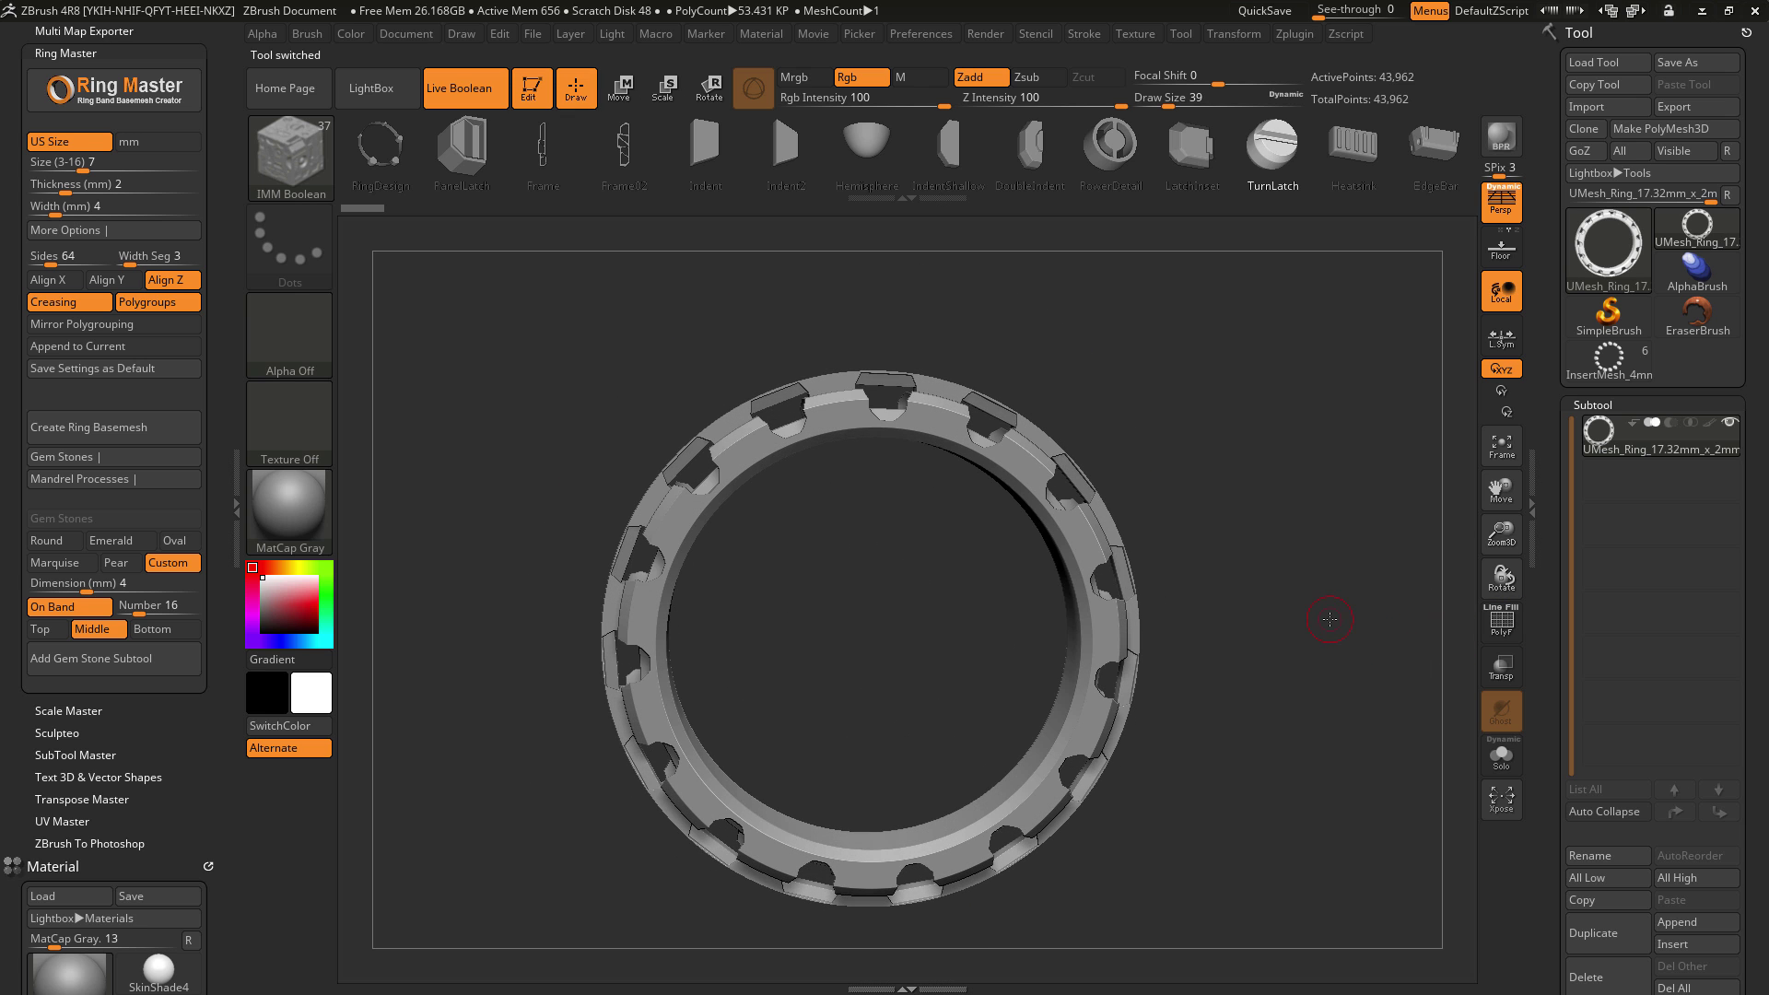
pyautogui.moveTo(1276, 509); pyautogui.dragTo(396, 447)
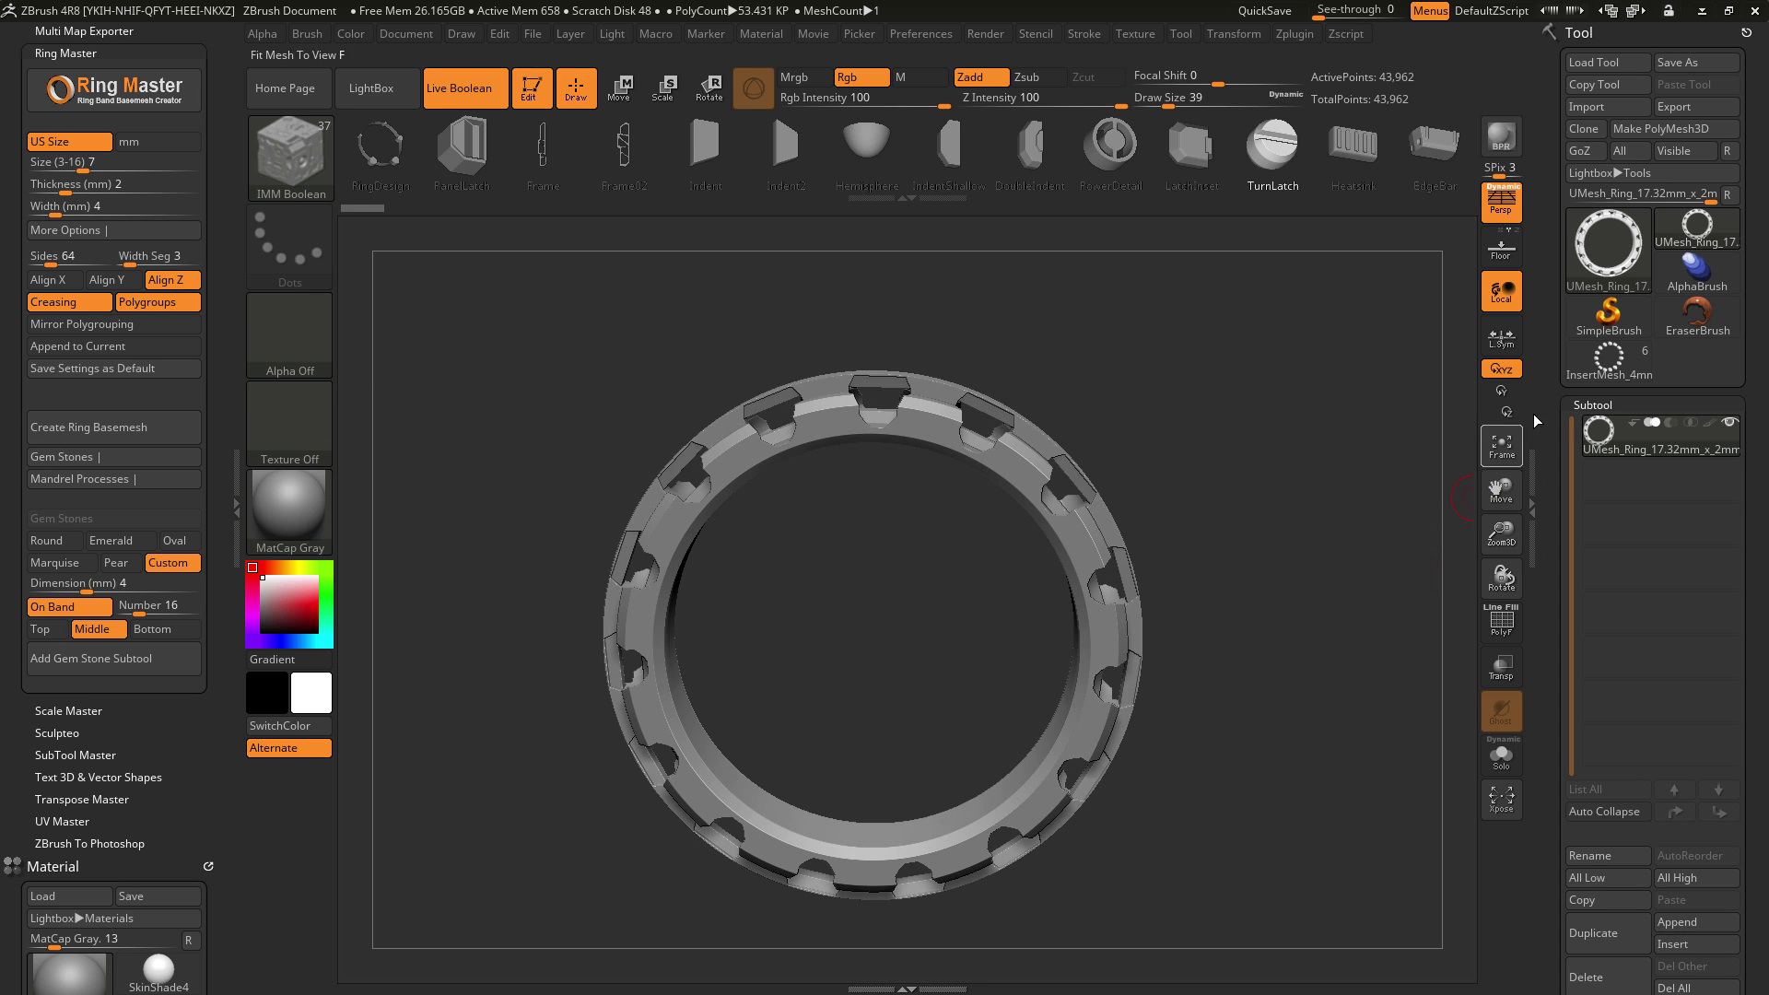
pyautogui.click(1608, 364)
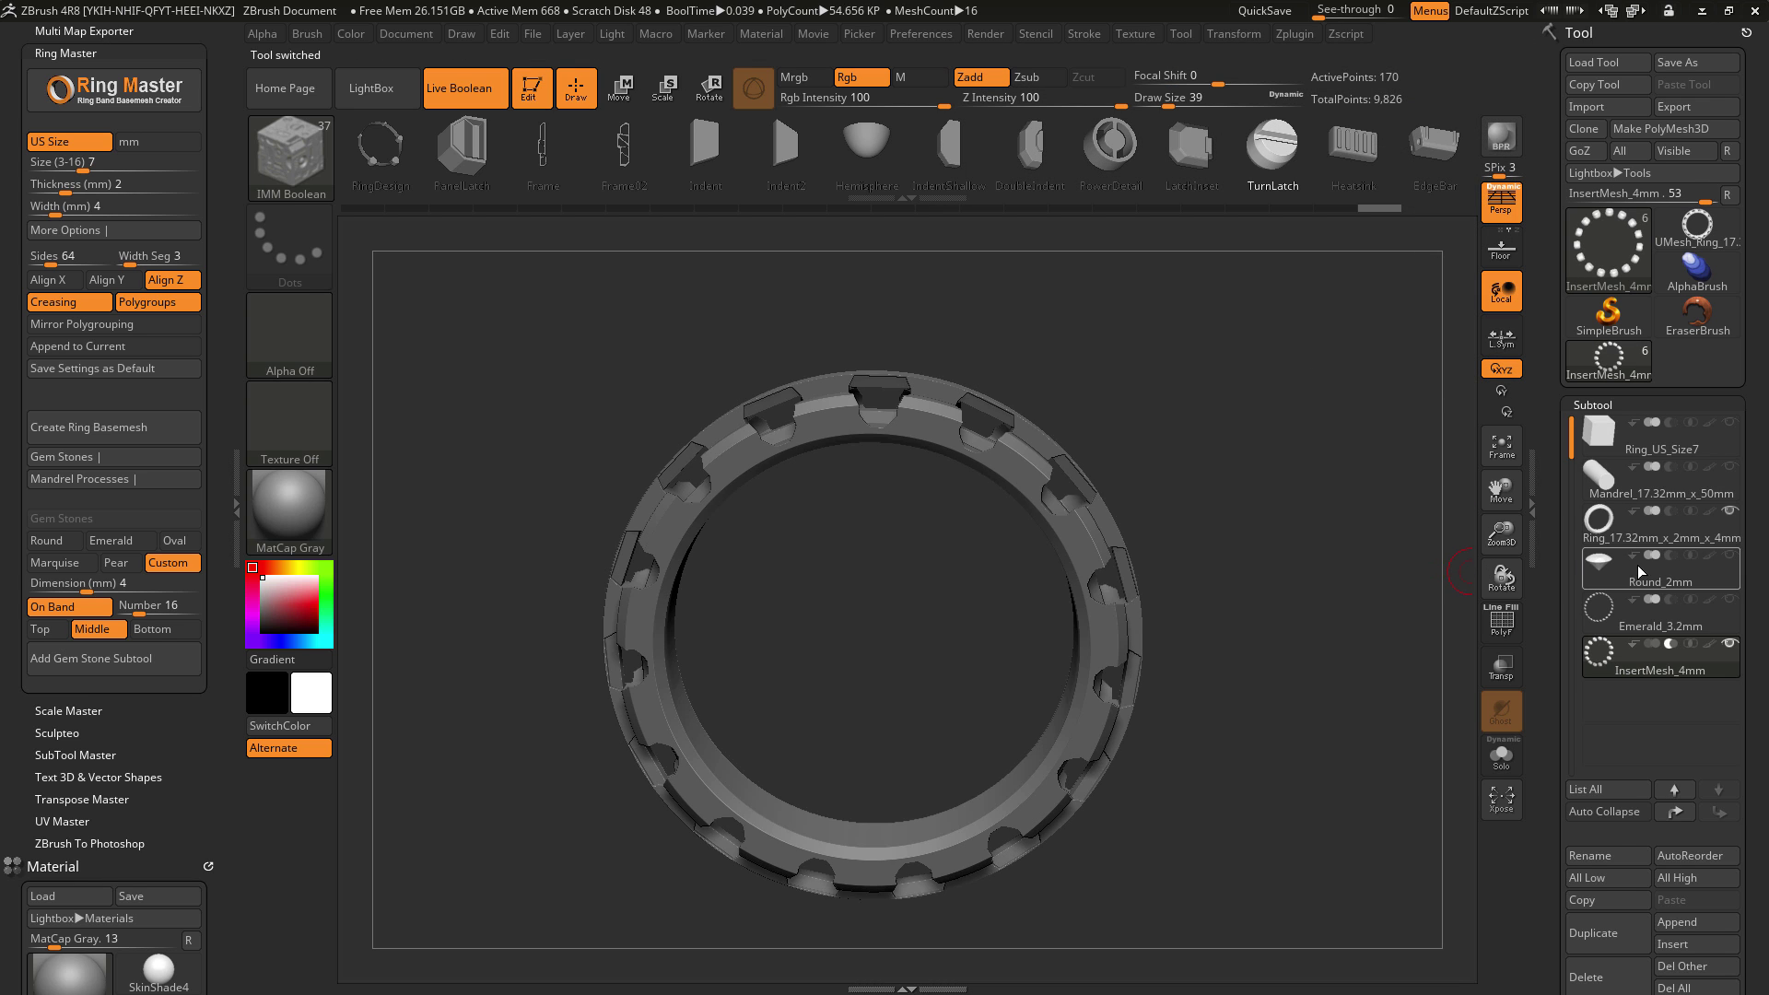
# Step: Isolate the Mandrel_17.32mm_x_50mm subtool and open the mandrel processing options
pyautogui.click(1704, 488)
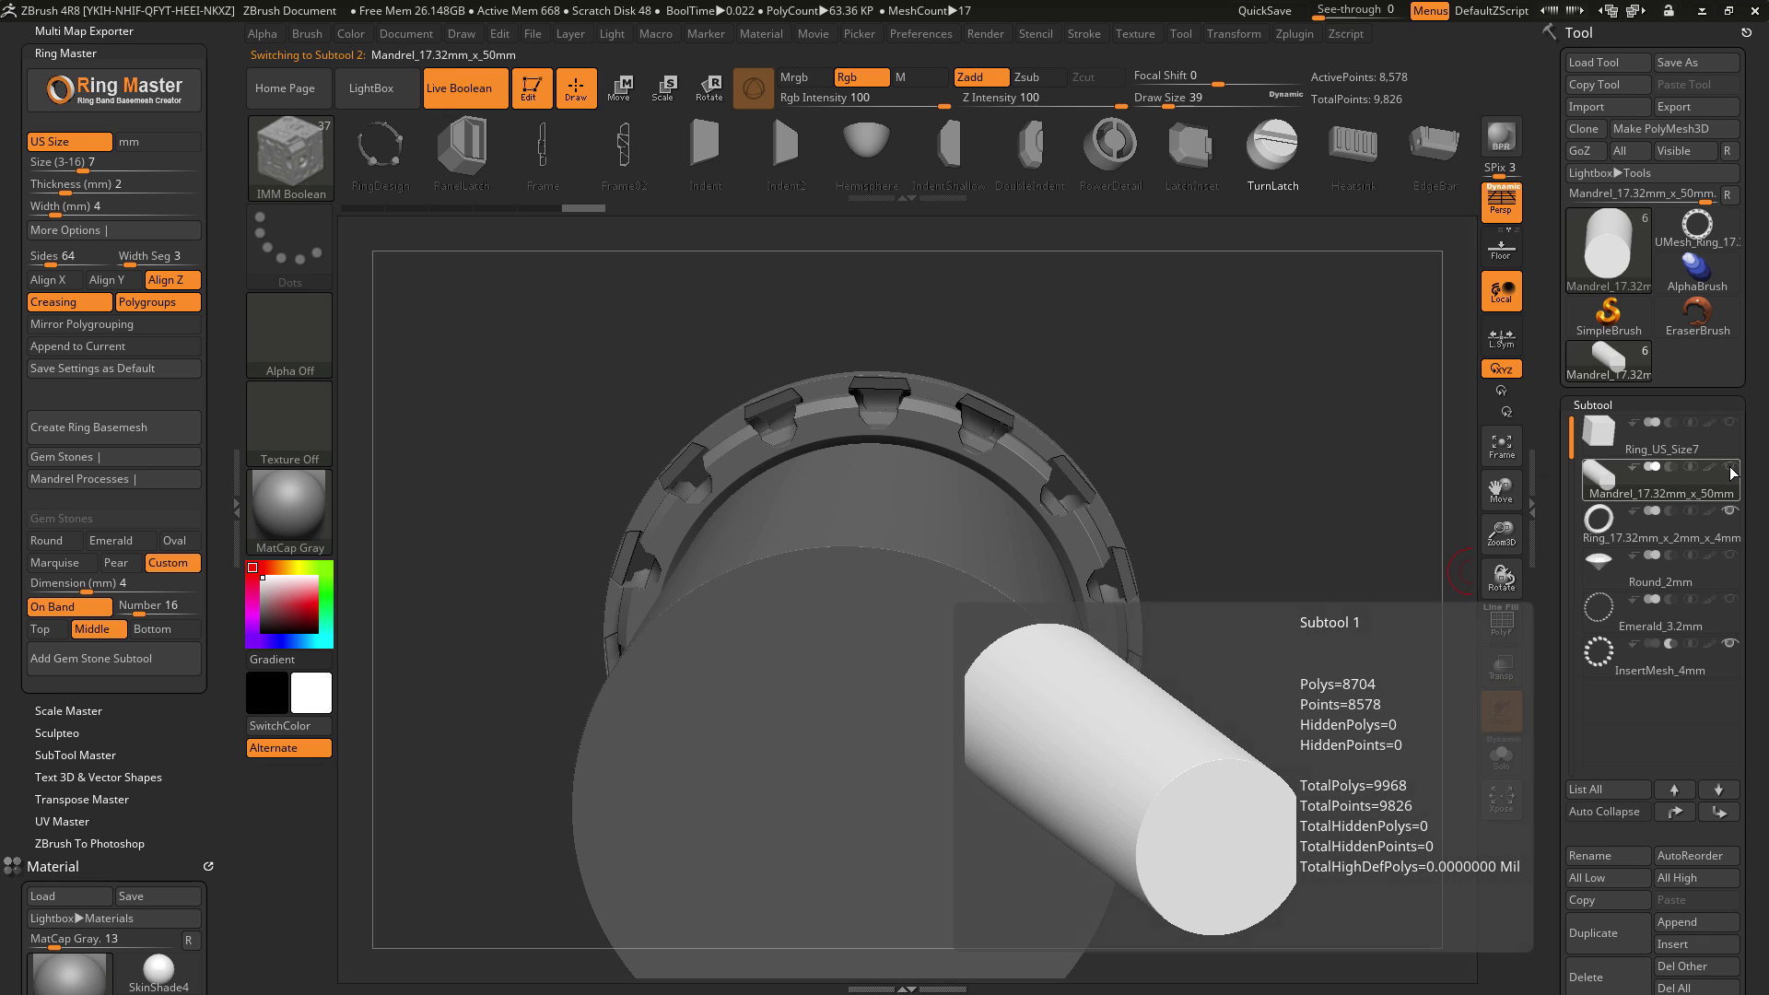
pyautogui.keyDown('alt'); pyautogui.click(1730, 468); pyautogui.keyUp('alt')
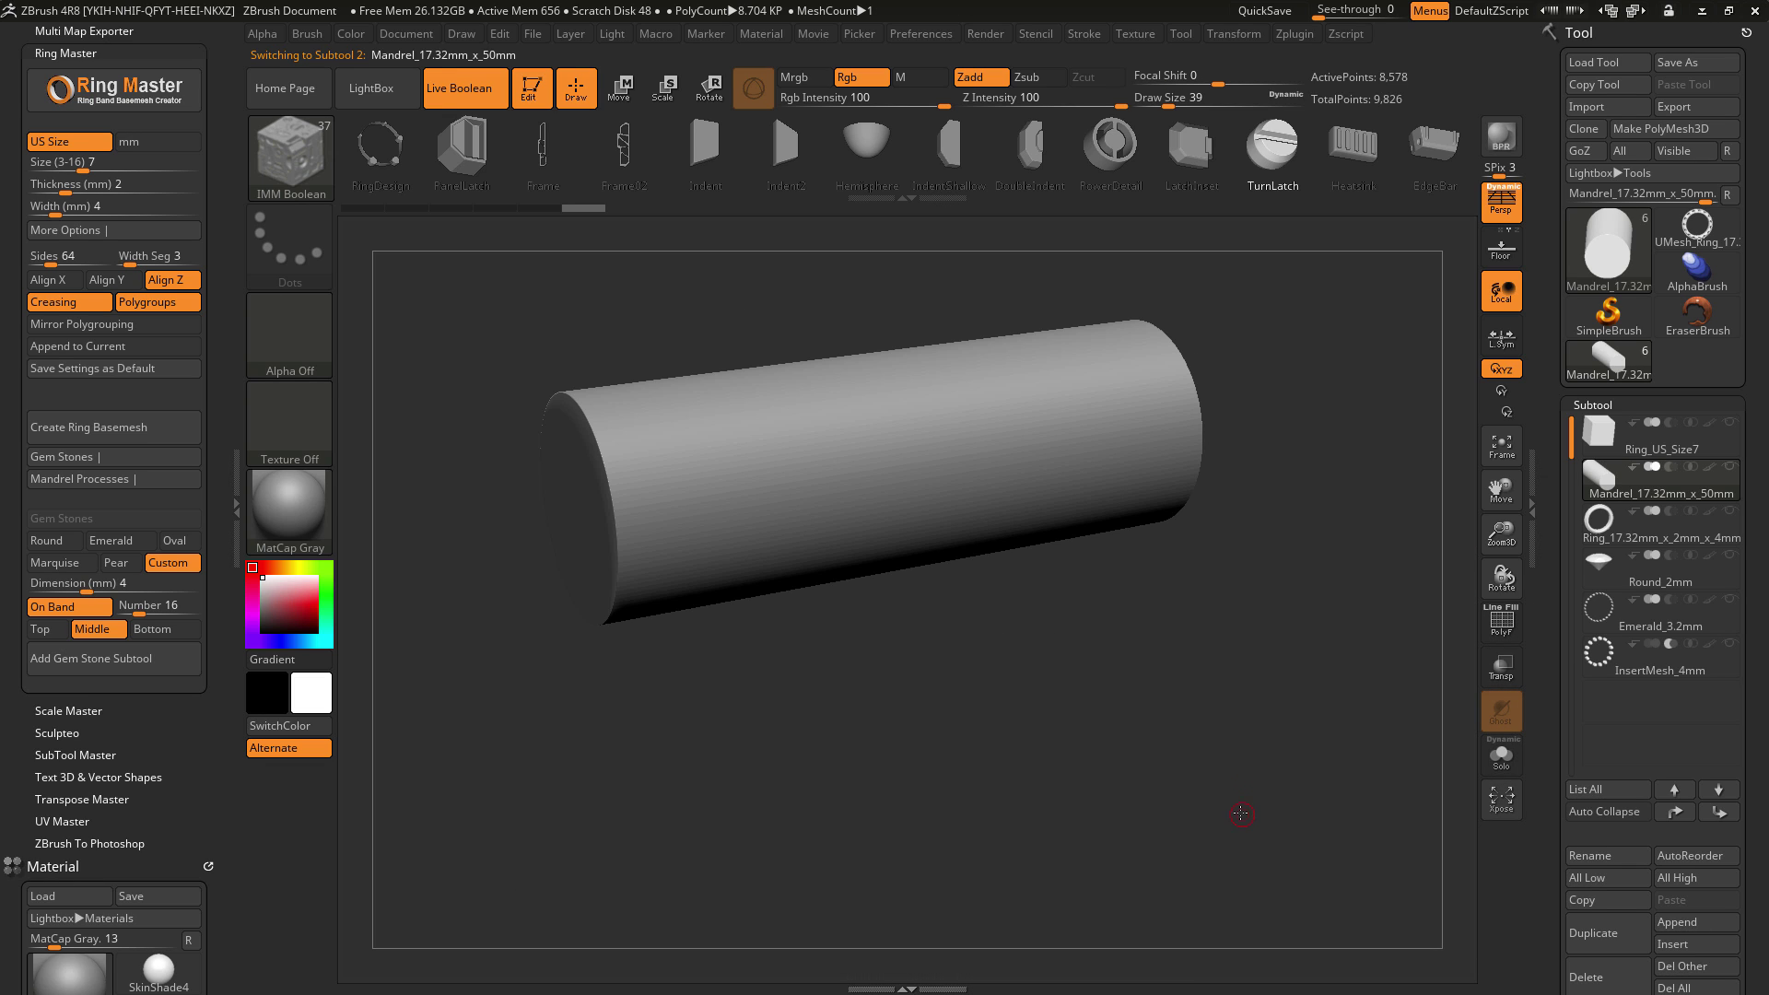
pyautogui.click(86, 480)
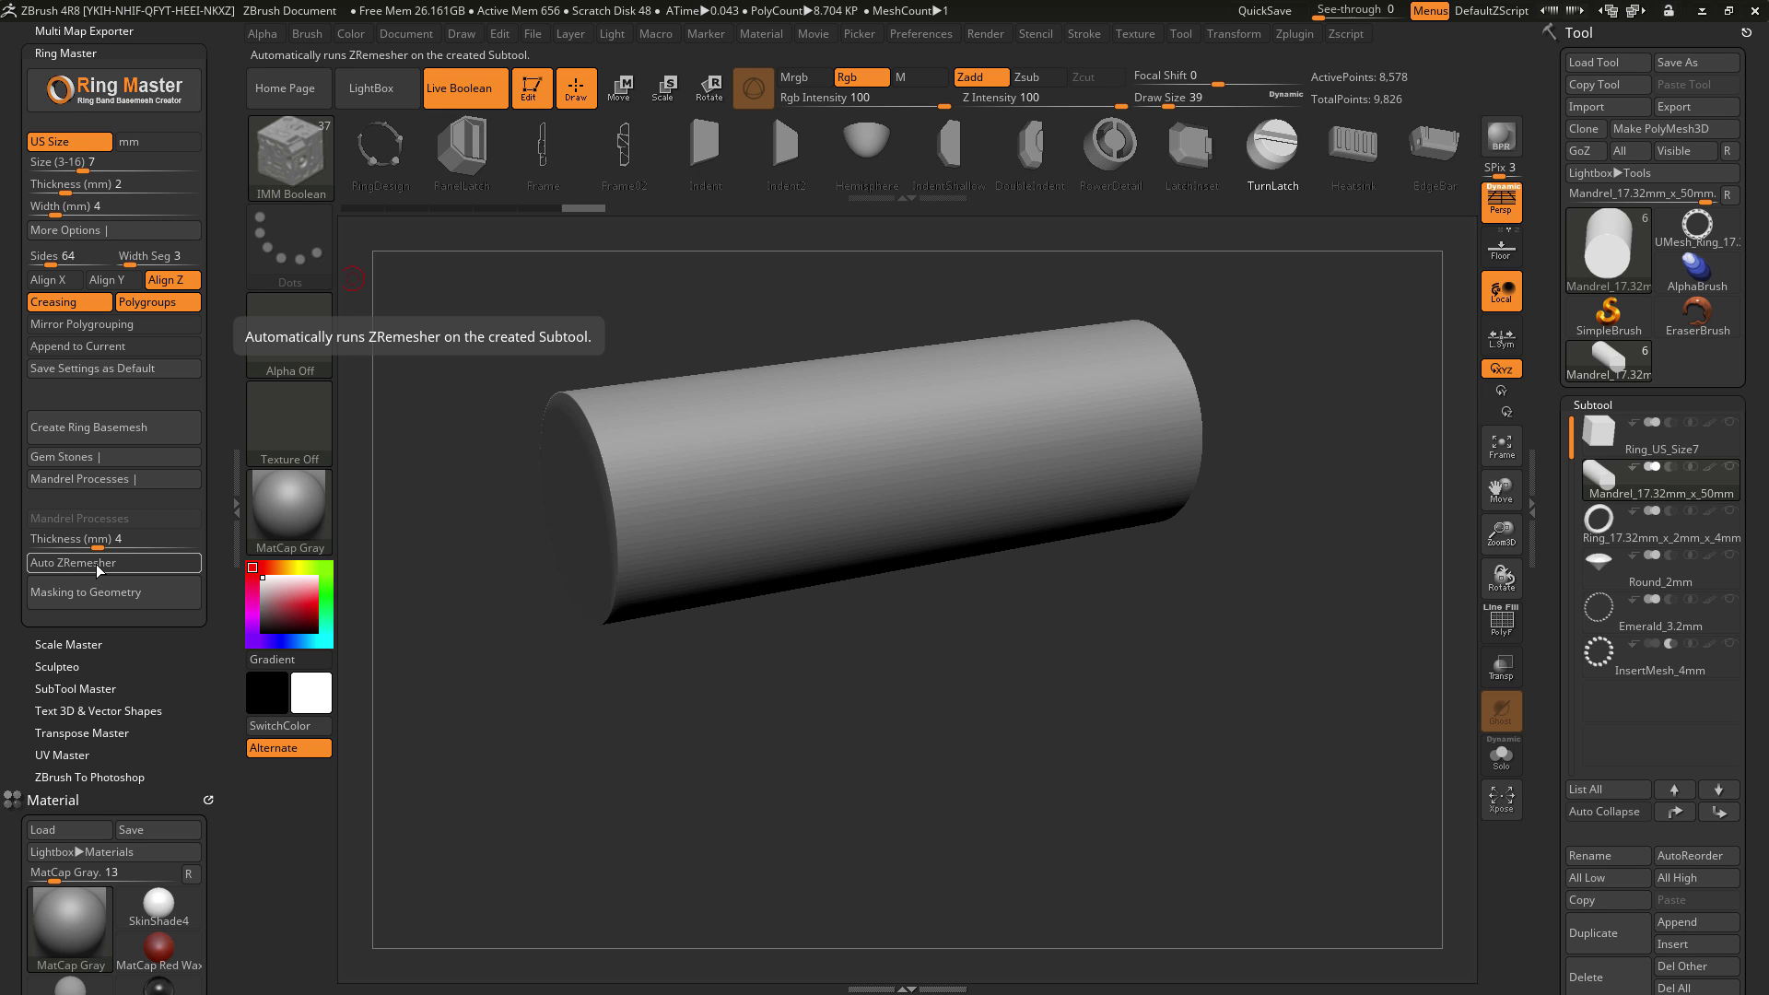
# Step: Turn the mandrel side-on in orthographic view and choose the Standard brush
pyautogui.moveTo(1050, 782); pyautogui.dragTo(1079, 805)
pyautogui.press('p')
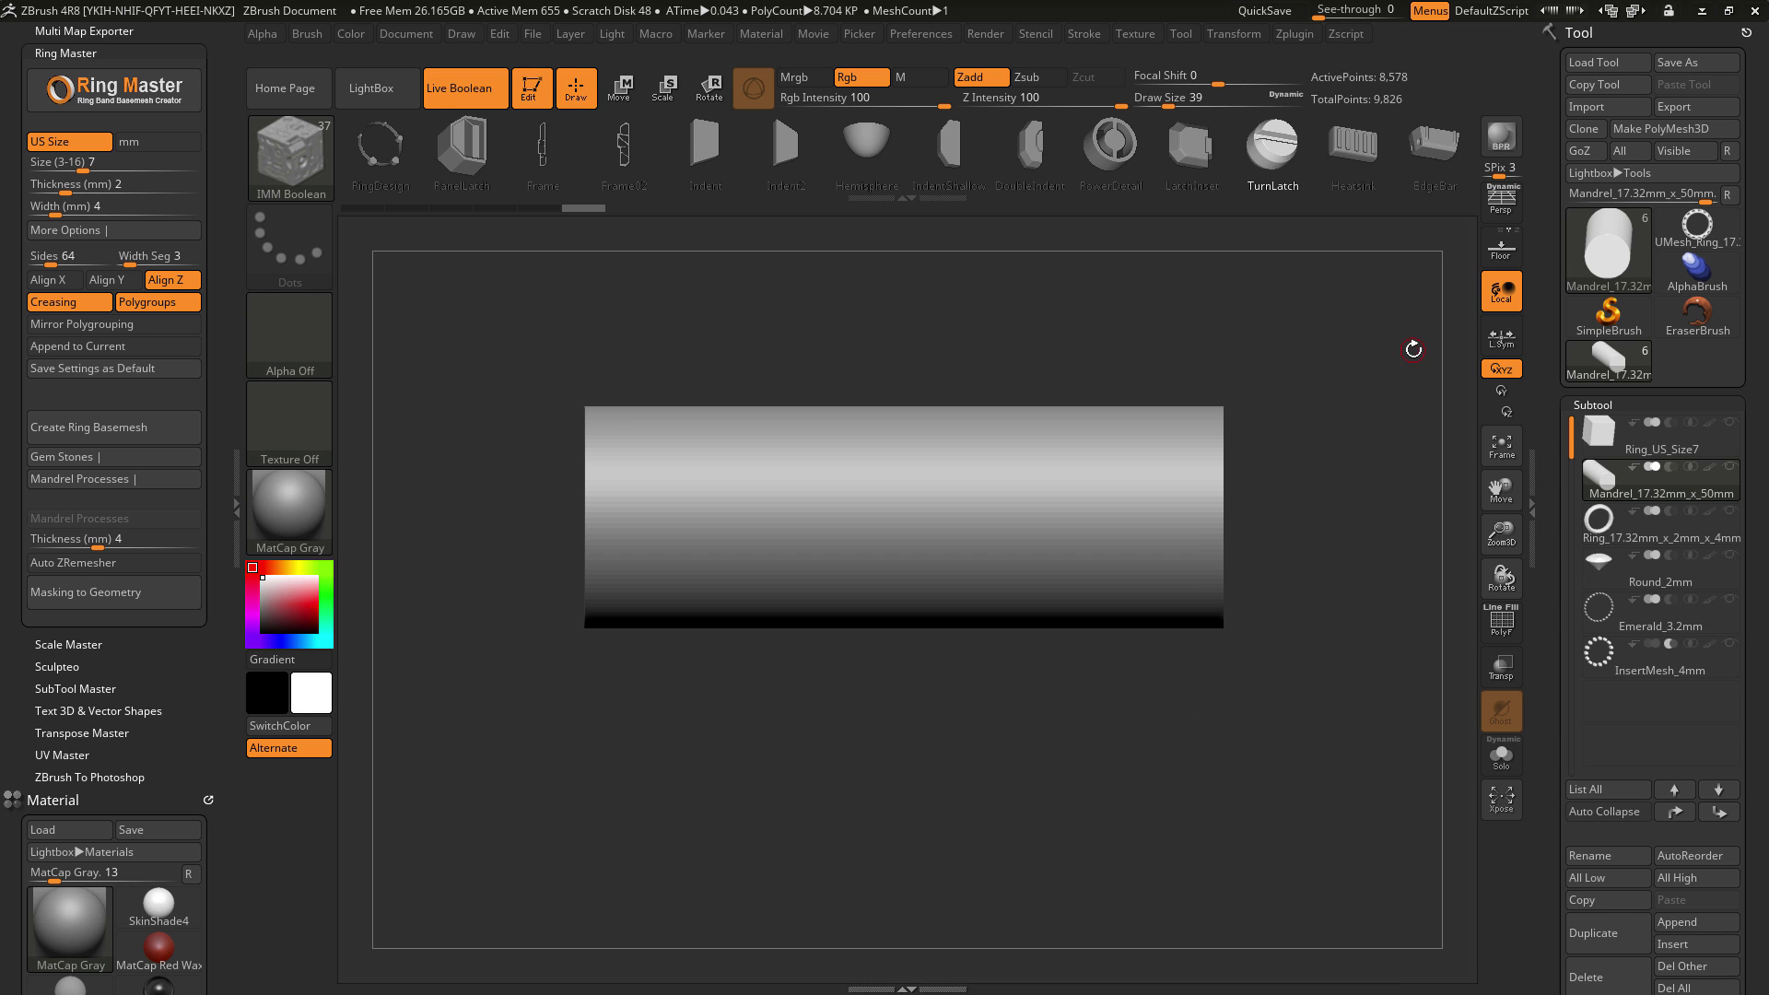
pyautogui.click(290, 154)
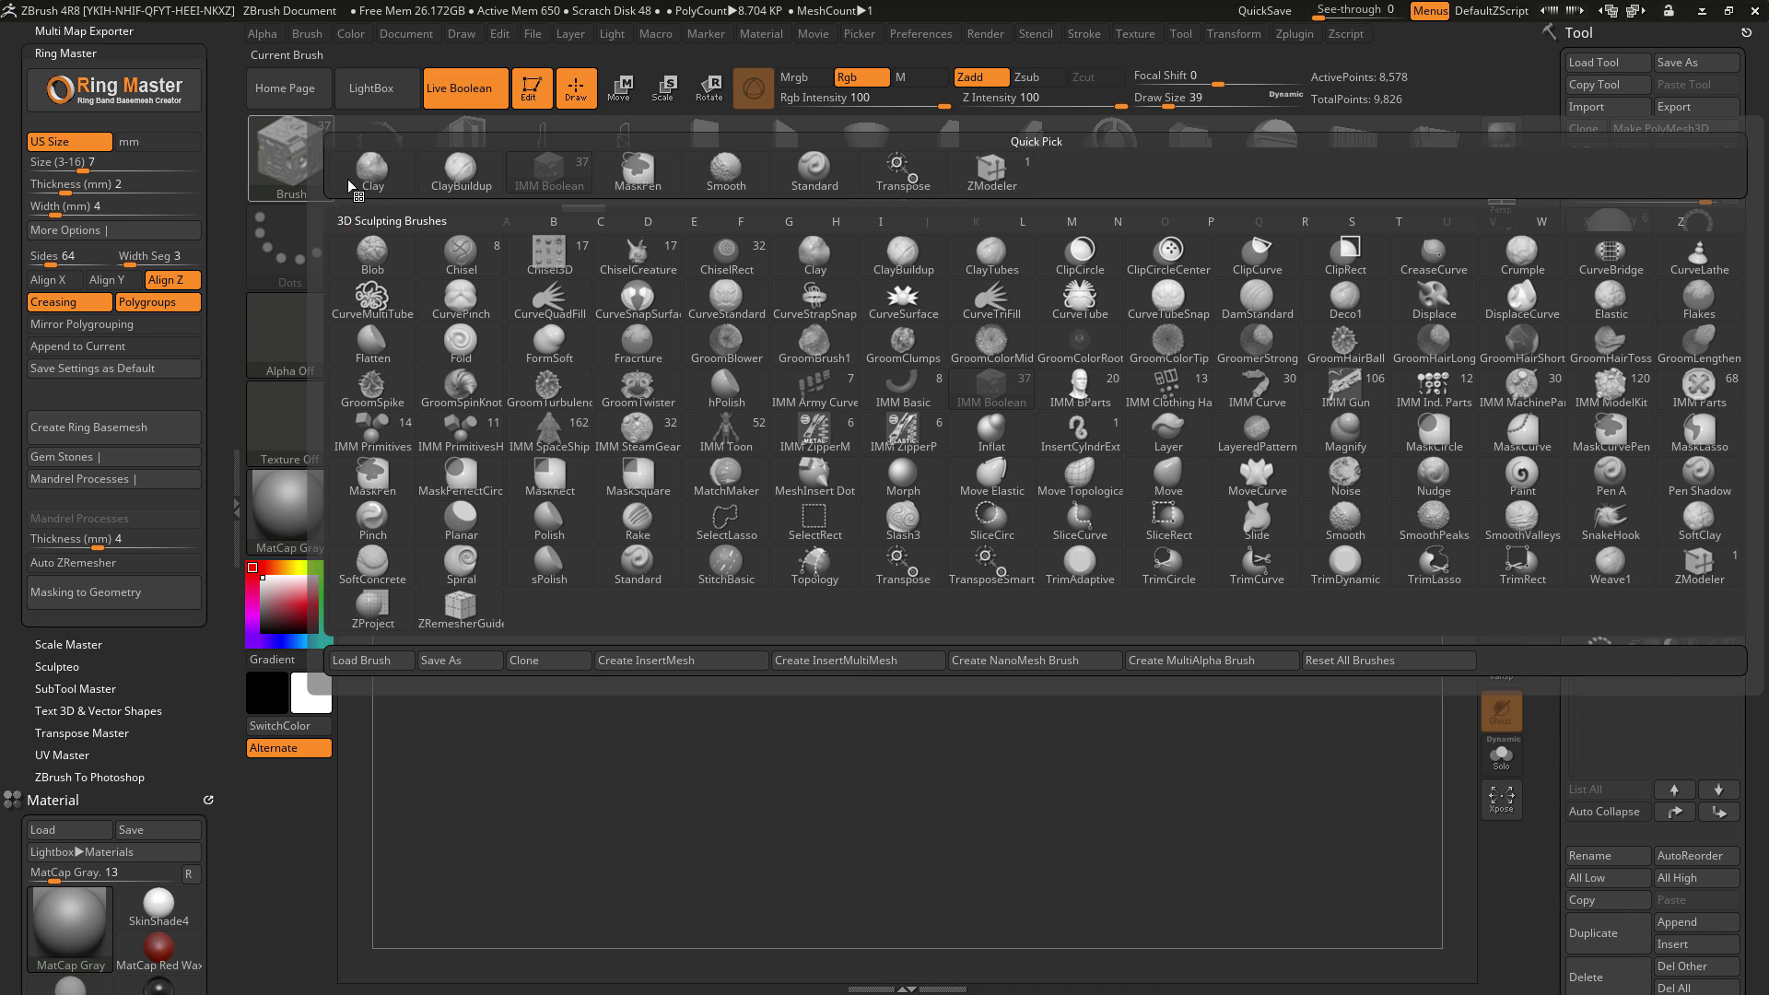
pyautogui.click(804, 179)
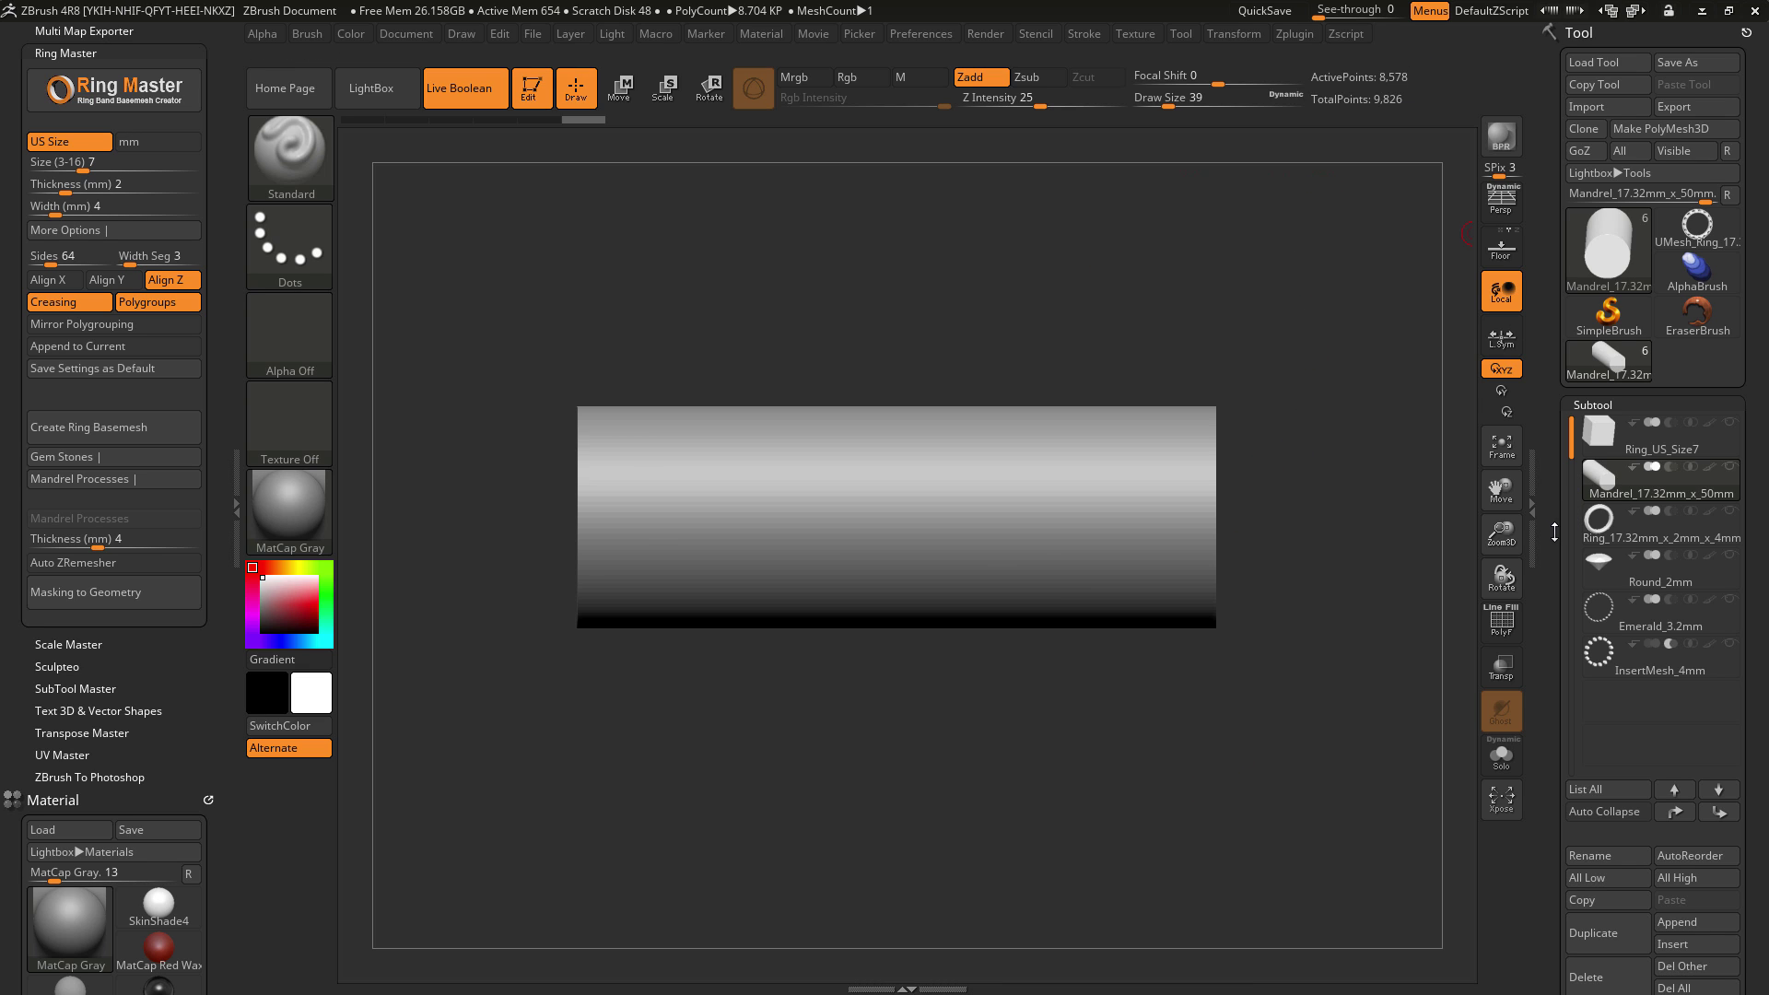
# Step: Divide the mandrel to SDiv 4, about 553,000 active points
pyautogui.moveTo(1553, 531); pyautogui.dragTo(1559, 364)
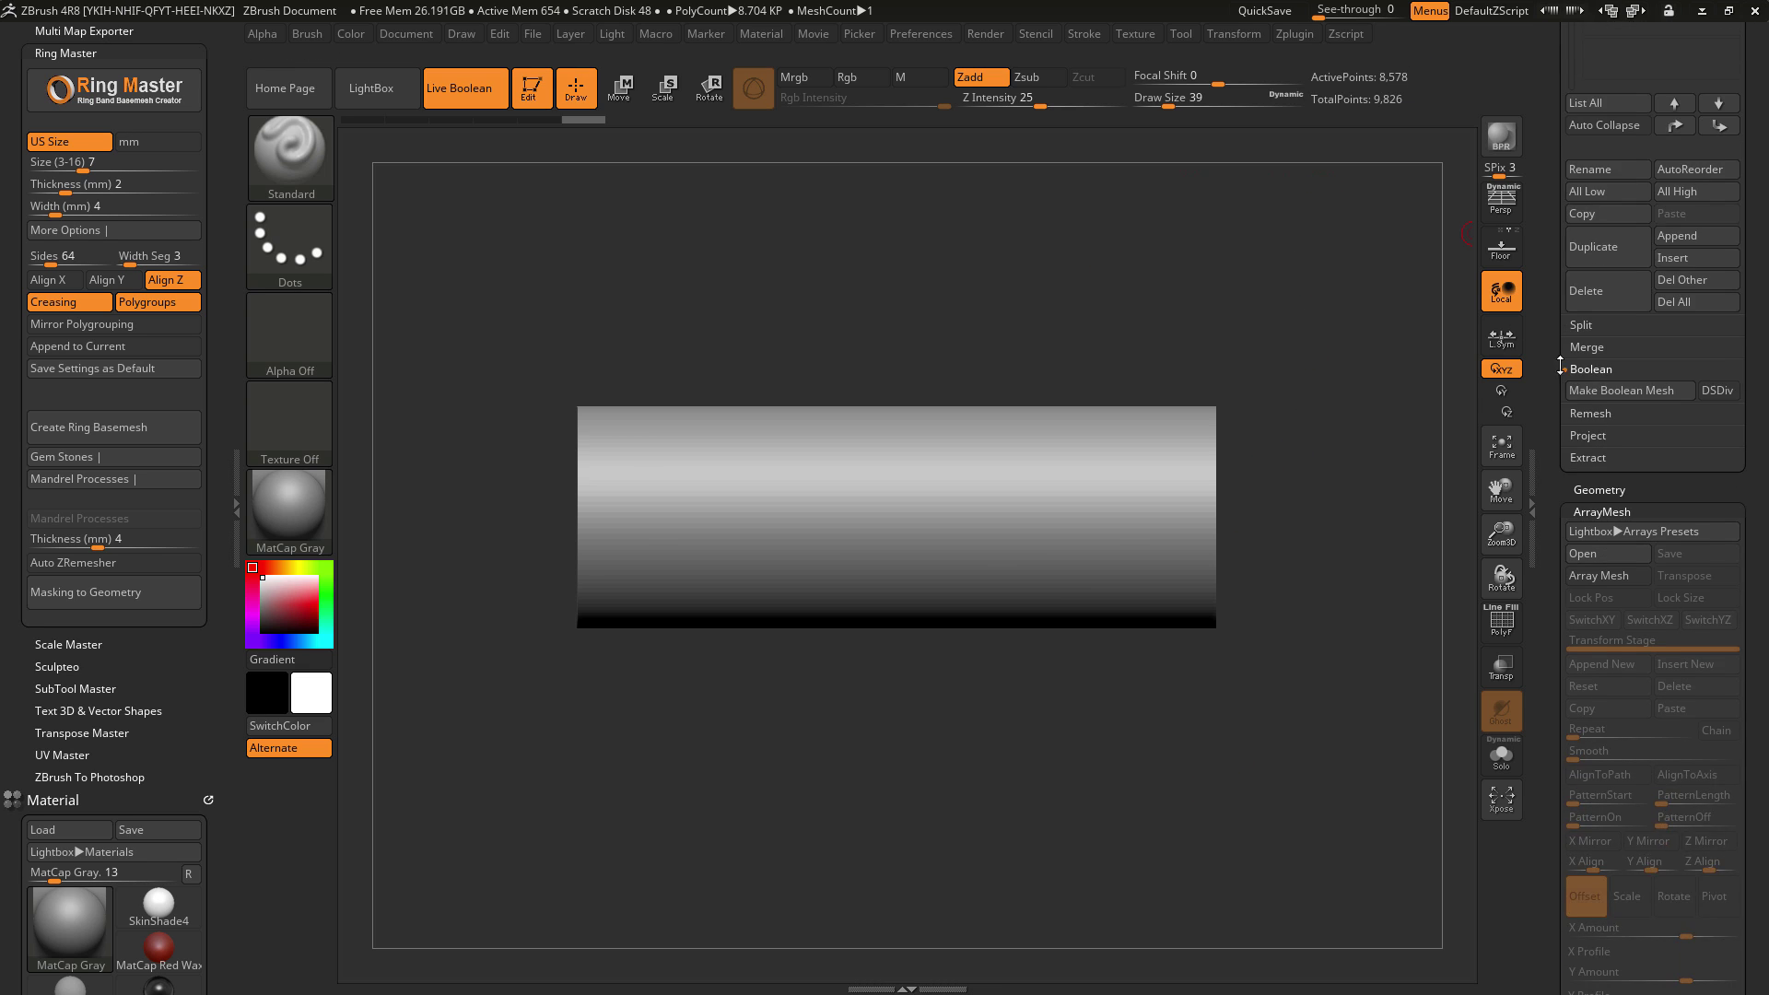
pyautogui.click(1581, 490)
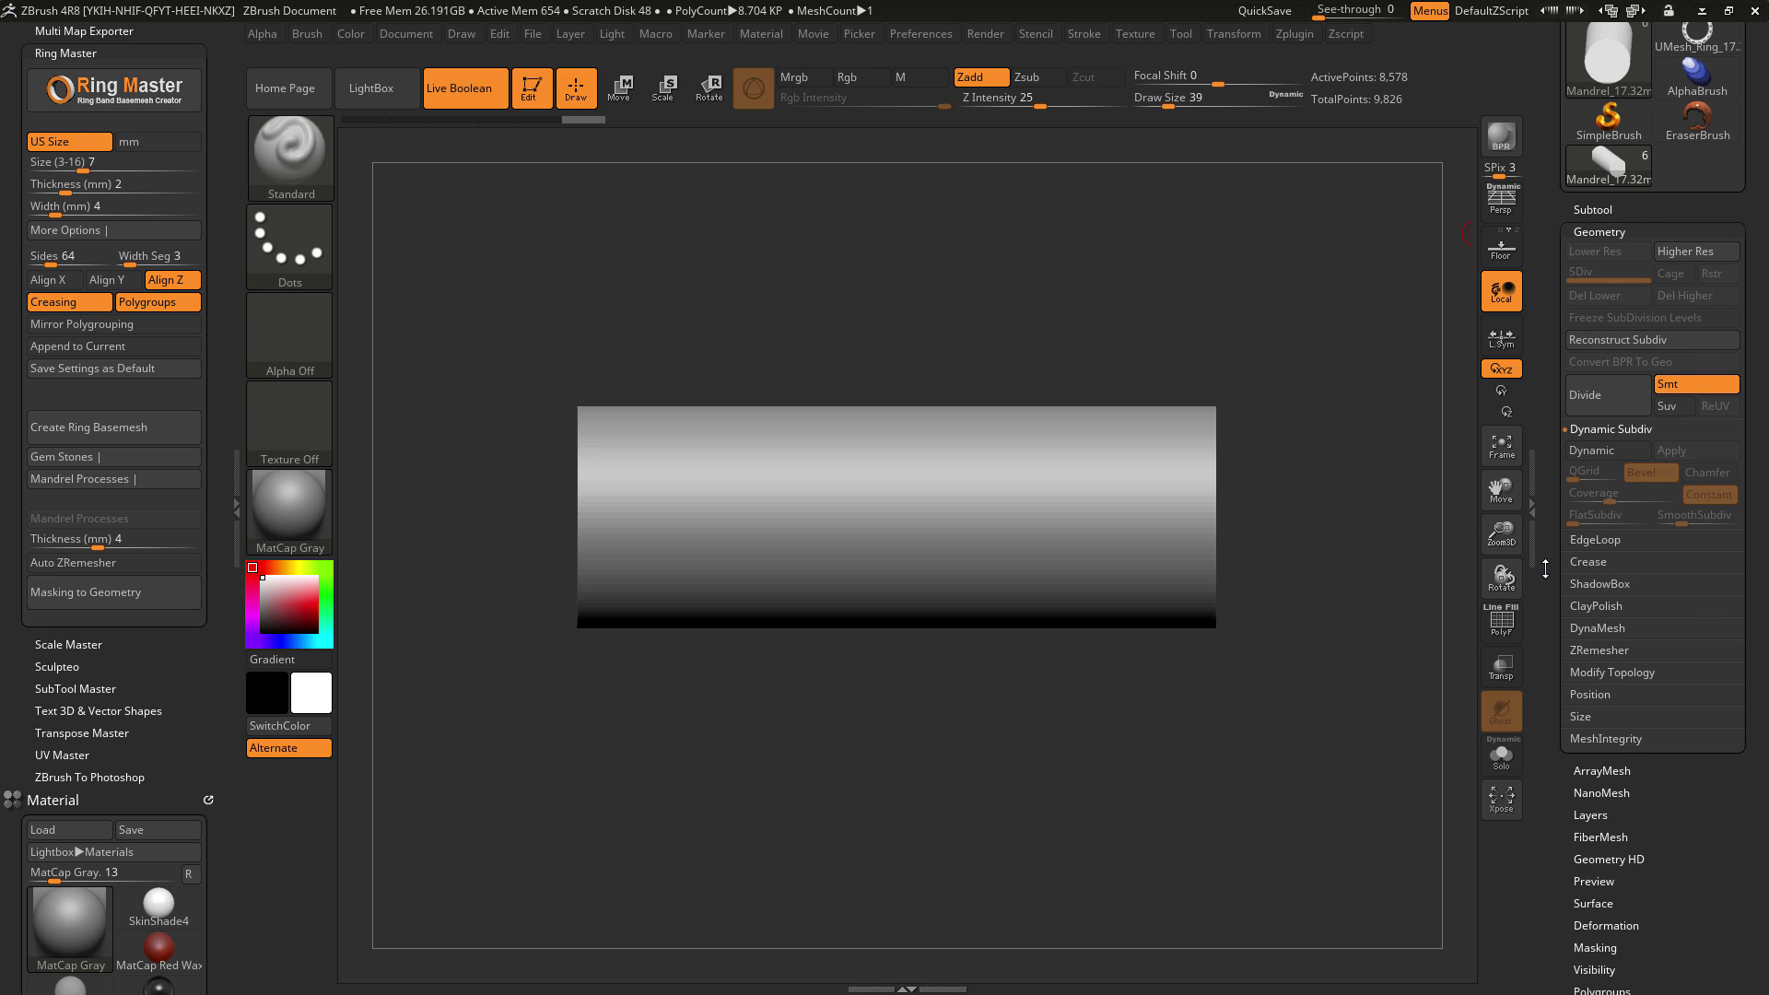
pyautogui.click(1585, 395)
pyautogui.click(1584, 394)
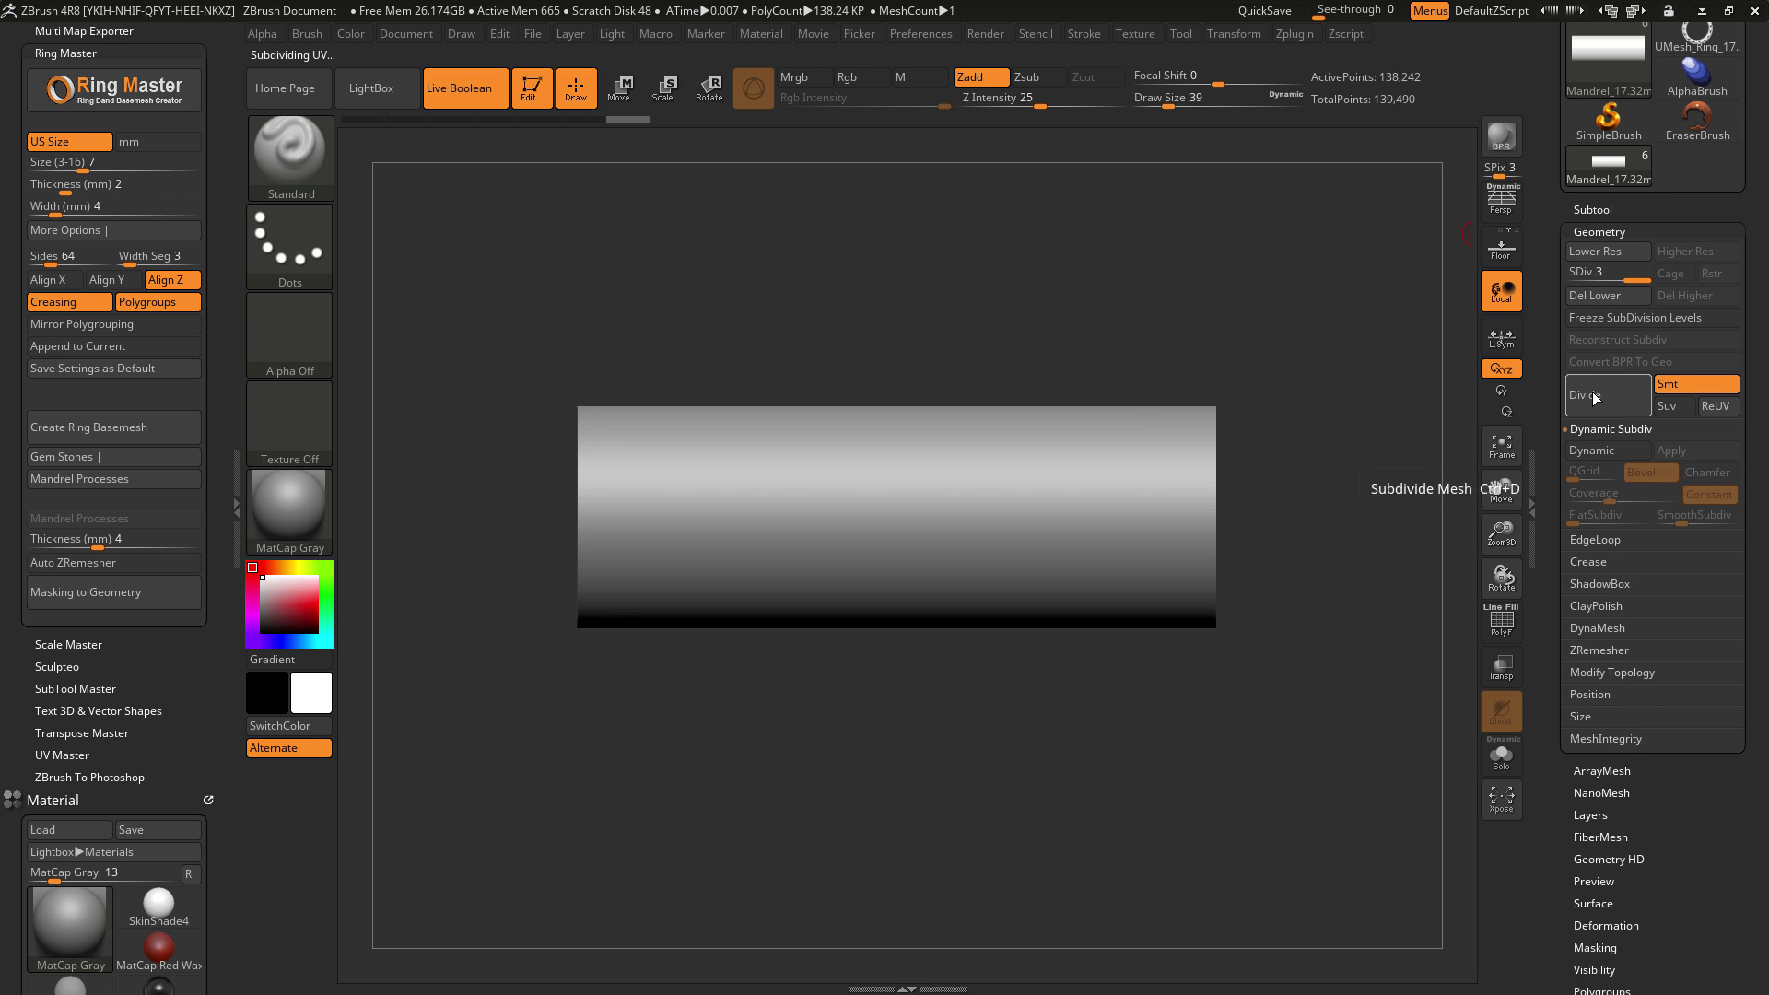
pyautogui.click(1584, 394)
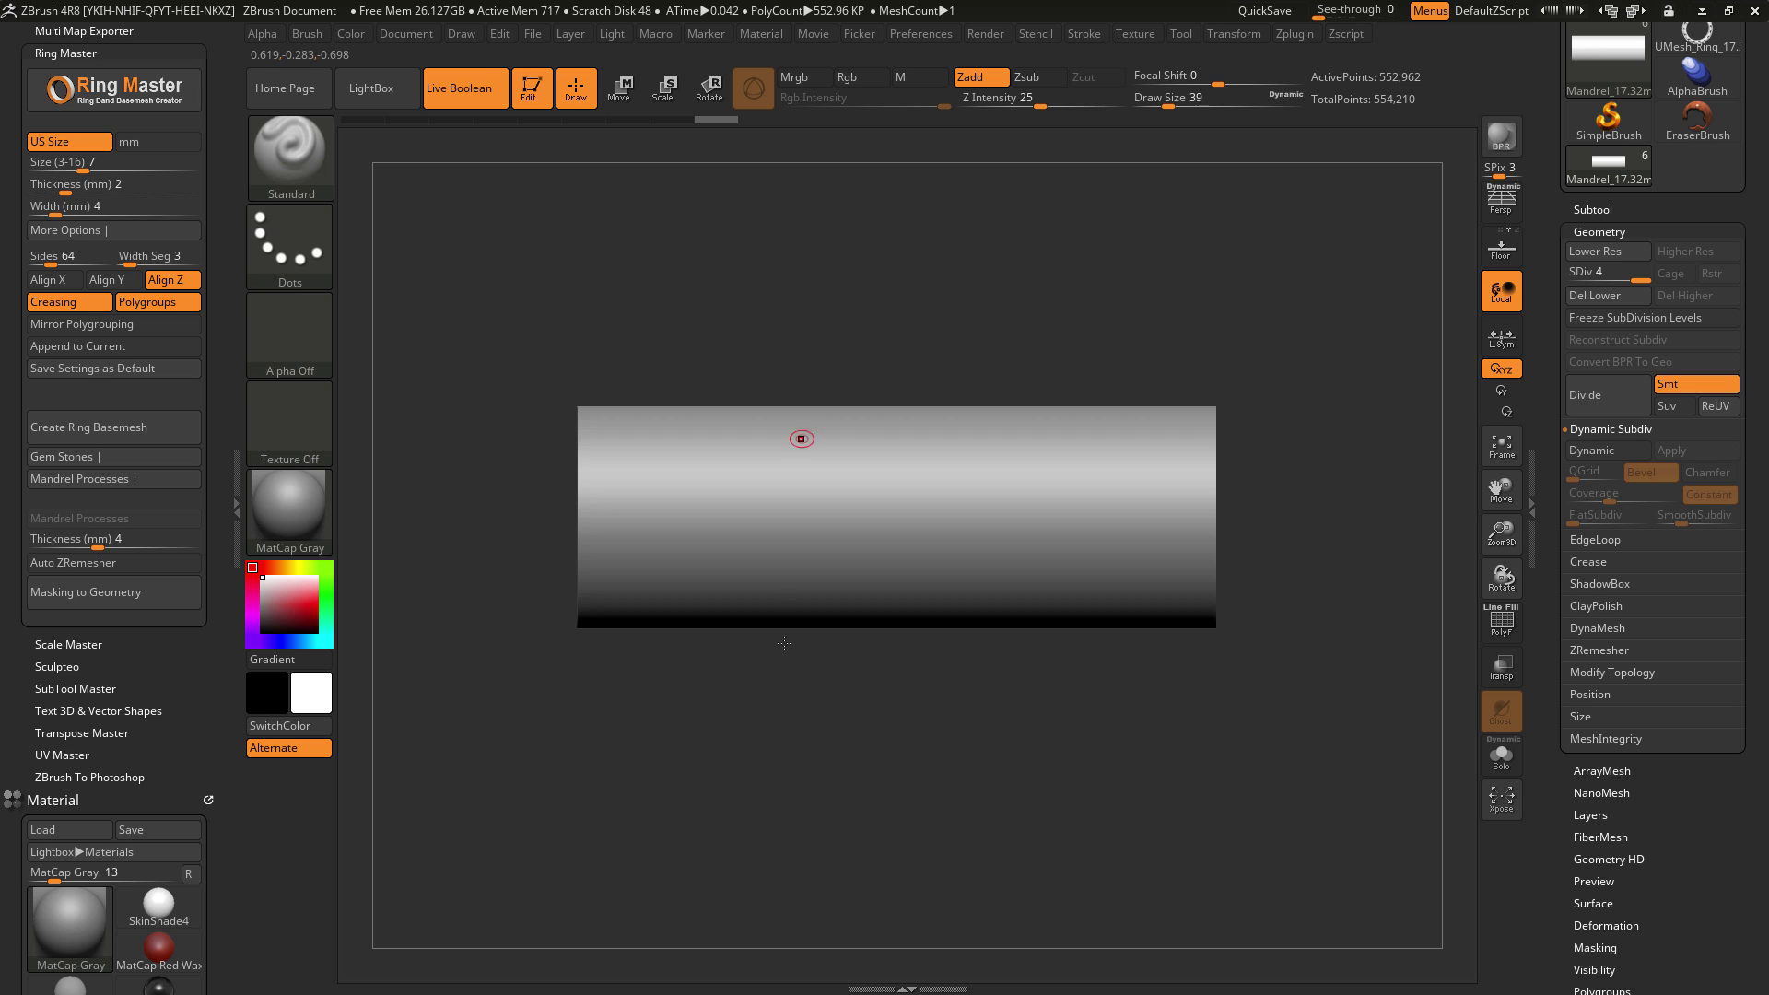
# Step: Mask rectangular blocks down the mandrel's middle with MaskPen rectangles
pyautogui.press('1')
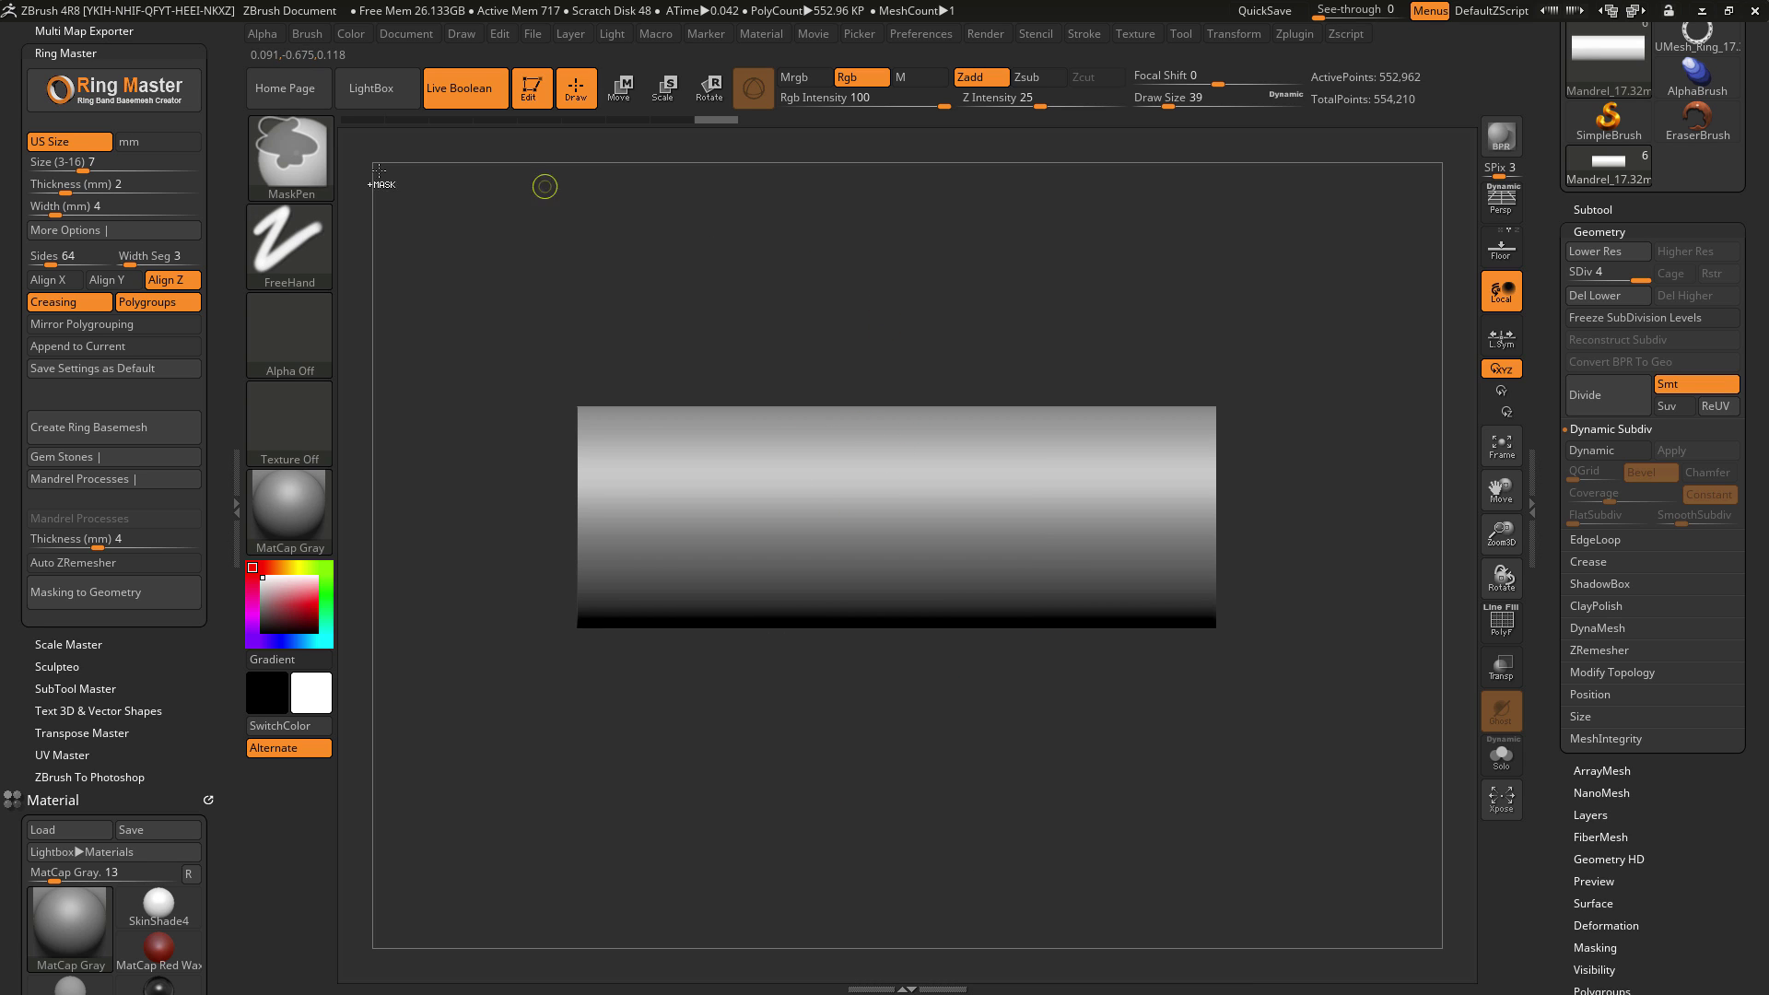
pyautogui.press('ctrl')
pyautogui.moveTo(878, 372)
pyautogui.keyDown('ctrl'); pyautogui.mouseDown()
pyautogui.moveTo(895, 765)
pyautogui.moveTo(962, 567)
pyautogui.mouseUp(); pyautogui.keyUp('ctrl')
pyautogui.keyDown('ctrl'); pyautogui.moveTo(932, 323); pyautogui.dragTo(986, 513); pyautogui.keyUp('ctrl')
pyautogui.keyDown('ctrl'); pyautogui.moveTo(881, 368); pyautogui.dragTo(945, 437); pyautogui.keyUp('ctrl')
pyautogui.keyDown('ctrl'); pyautogui.moveTo(954, 743); pyautogui.dragTo(873, 602); pyautogui.keyUp('ctrl')
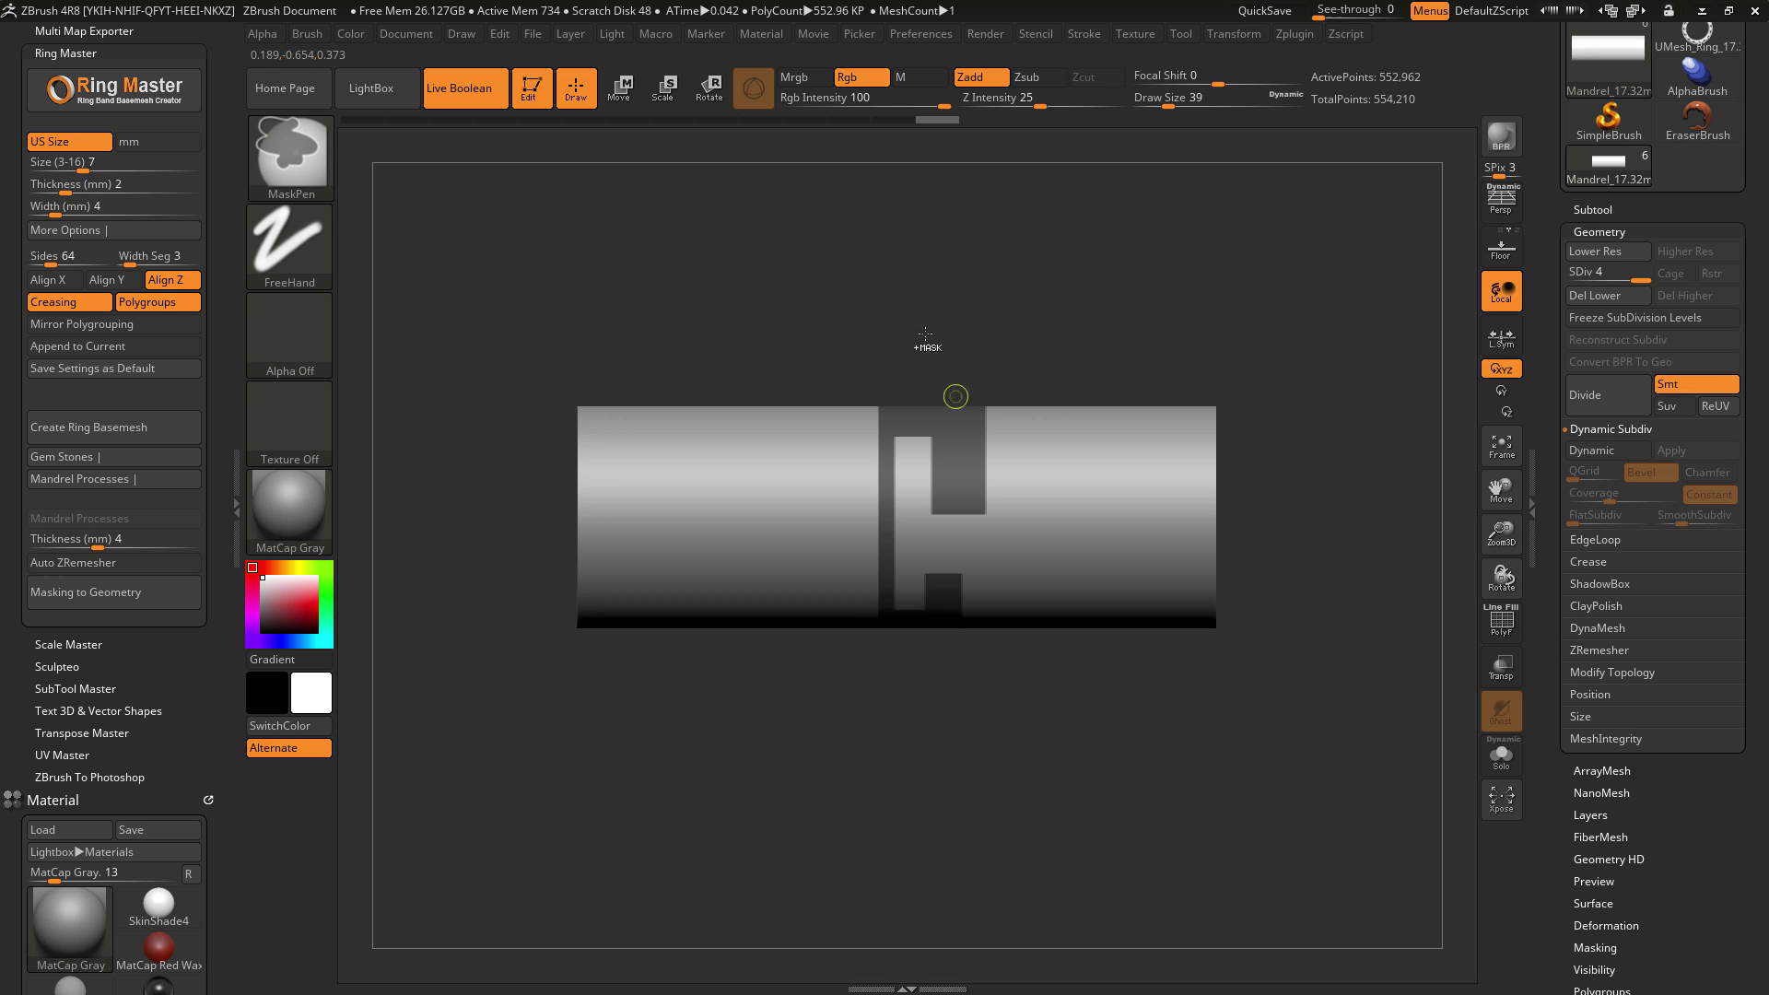
# Step: Unmask strips and notches and add rectangles to finish the blocky maze pattern
pyautogui.keyDown('ctrl'); pyautogui.keyDown('alt'); pyautogui.moveTo(971, 394); pyautogui.dragTo(949, 487); pyautogui.keyUp('alt'); pyautogui.keyUp('ctrl')
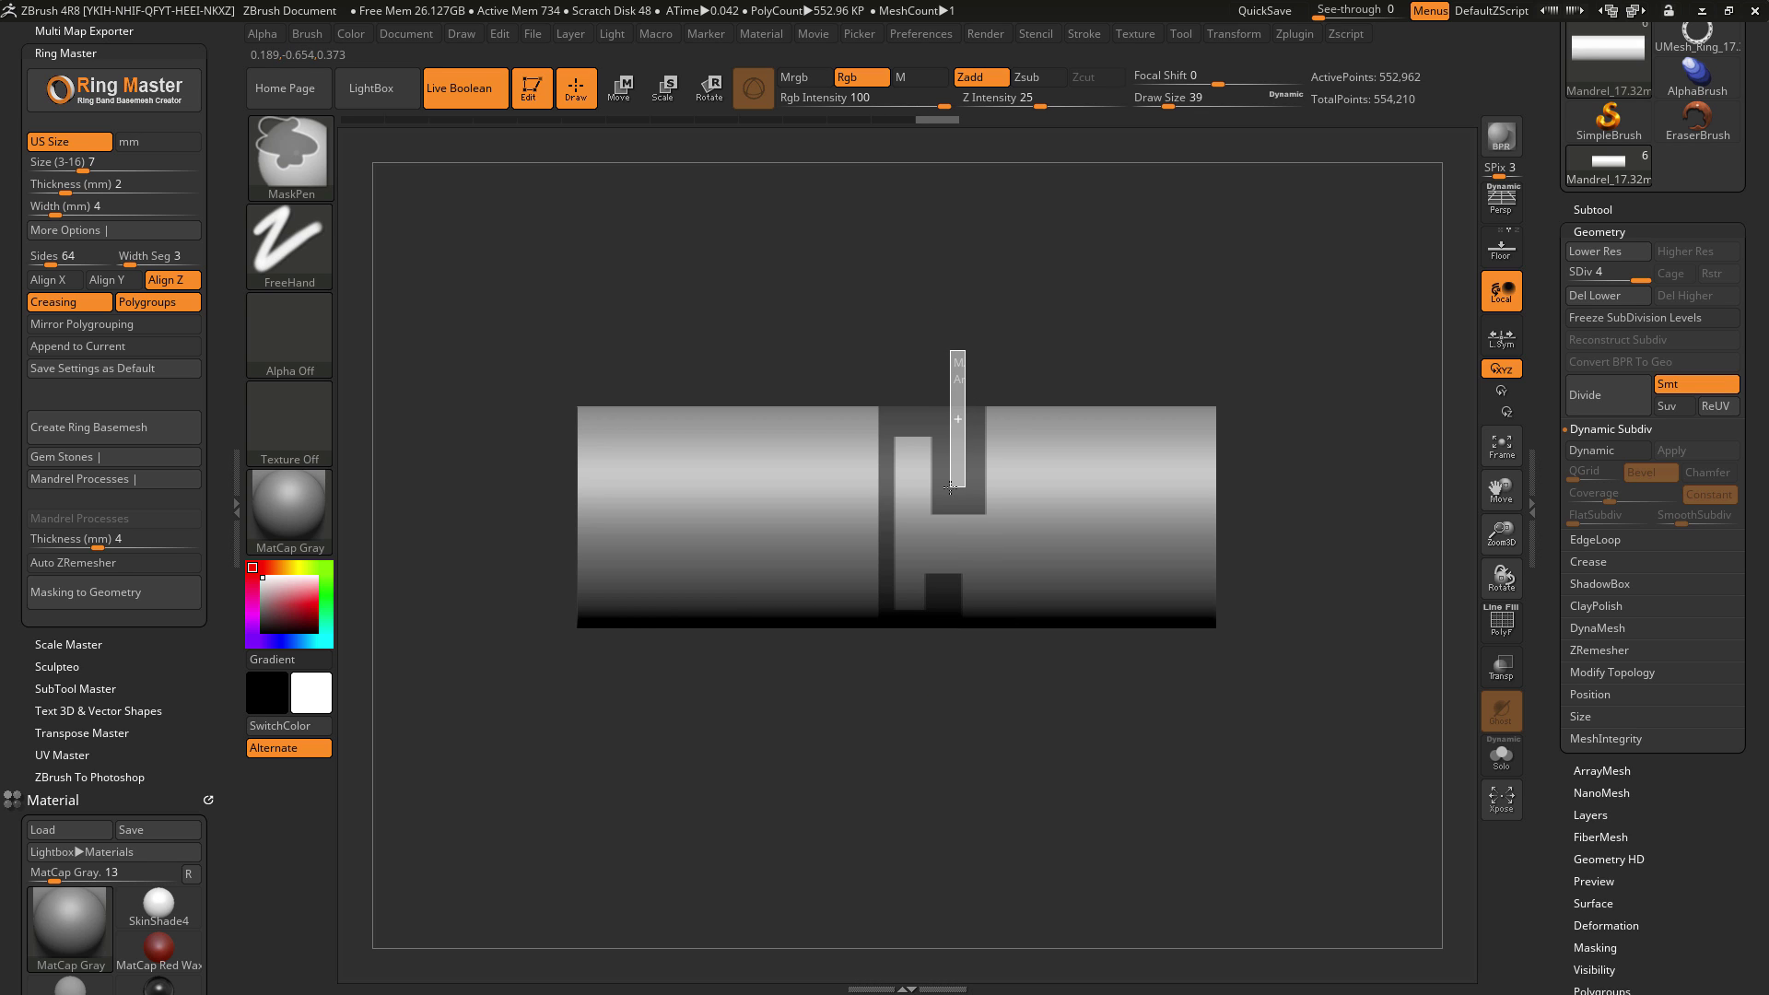
pyautogui.keyDown('ctrl'); pyautogui.moveTo(1004, 743); pyautogui.dragTo(975, 504); pyautogui.keyUp('ctrl')
pyautogui.keyDown('ctrl'); pyautogui.keyDown('alt'); pyautogui.moveTo(1026, 697); pyautogui.dragTo(992, 522); pyautogui.keyUp('alt'); pyautogui.keyUp('ctrl')
pyautogui.keyDown('ctrl'); pyautogui.keyDown('alt'); pyautogui.moveTo(1033, 320); pyautogui.dragTo(987, 517); pyautogui.keyUp('alt'); pyautogui.keyUp('ctrl')
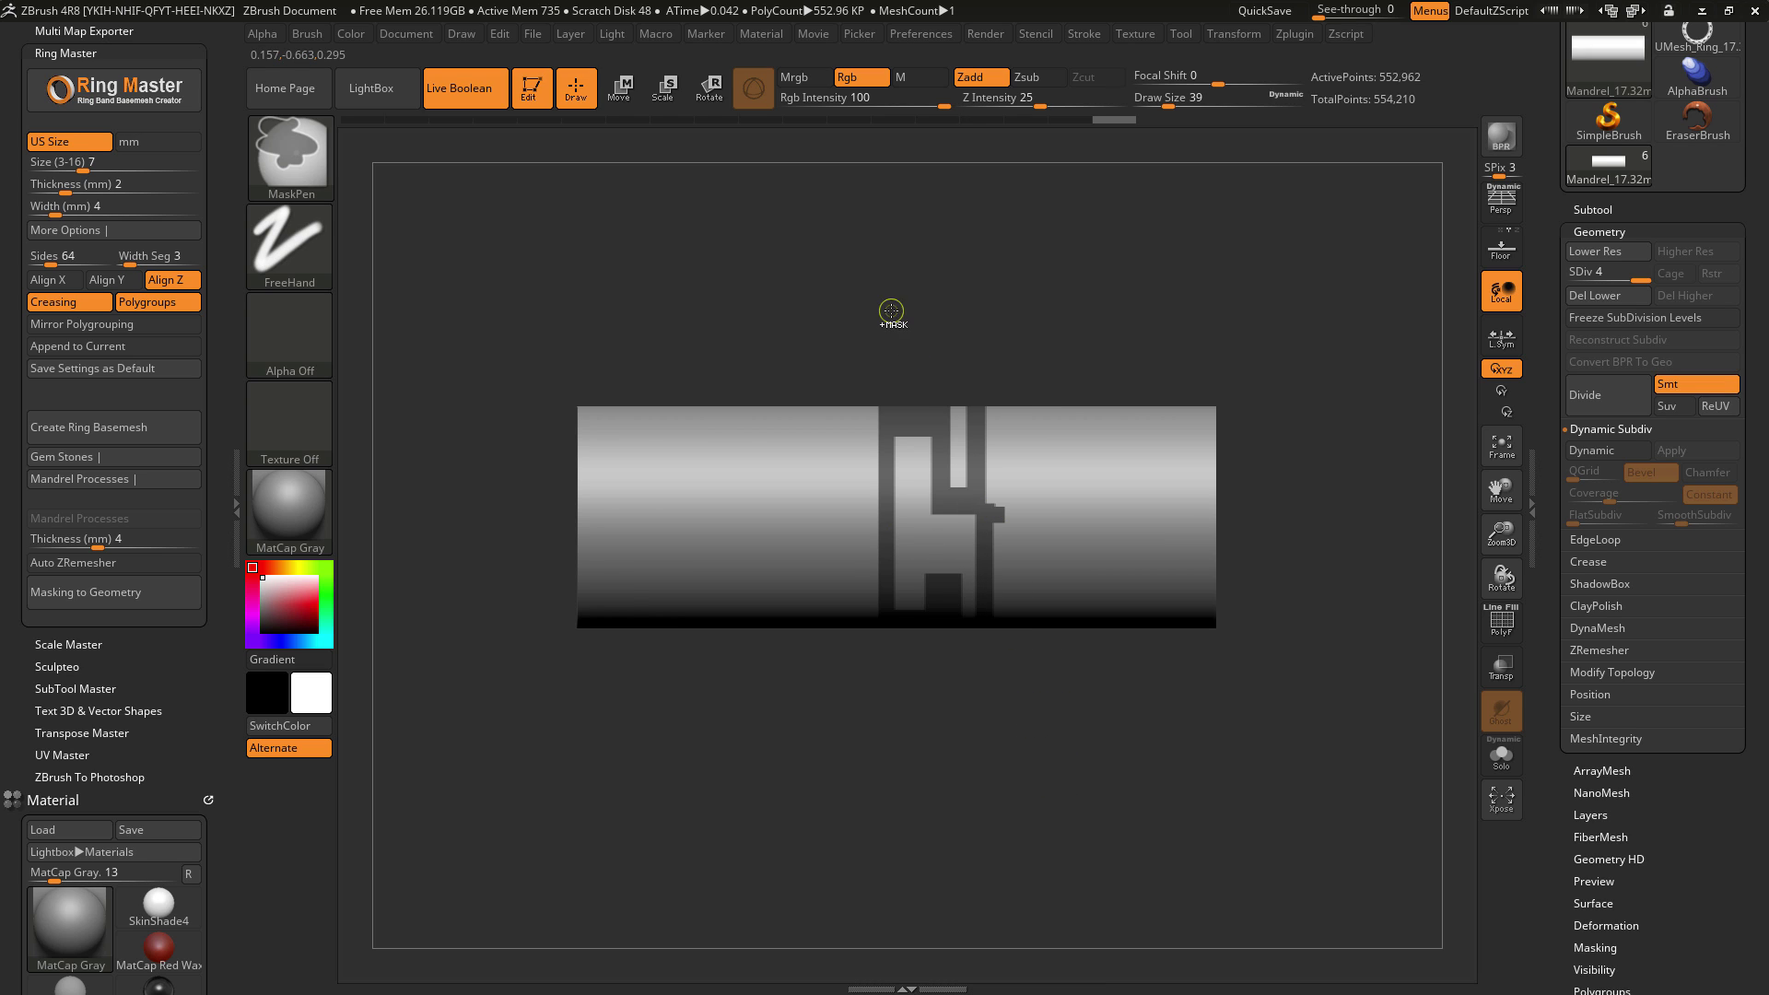
pyautogui.keyDown('ctrl'); pyautogui.keyDown('alt'); pyautogui.moveTo(905, 419); pyautogui.dragTo(906, 419); pyautogui.keyUp('alt'); pyautogui.keyUp('ctrl')
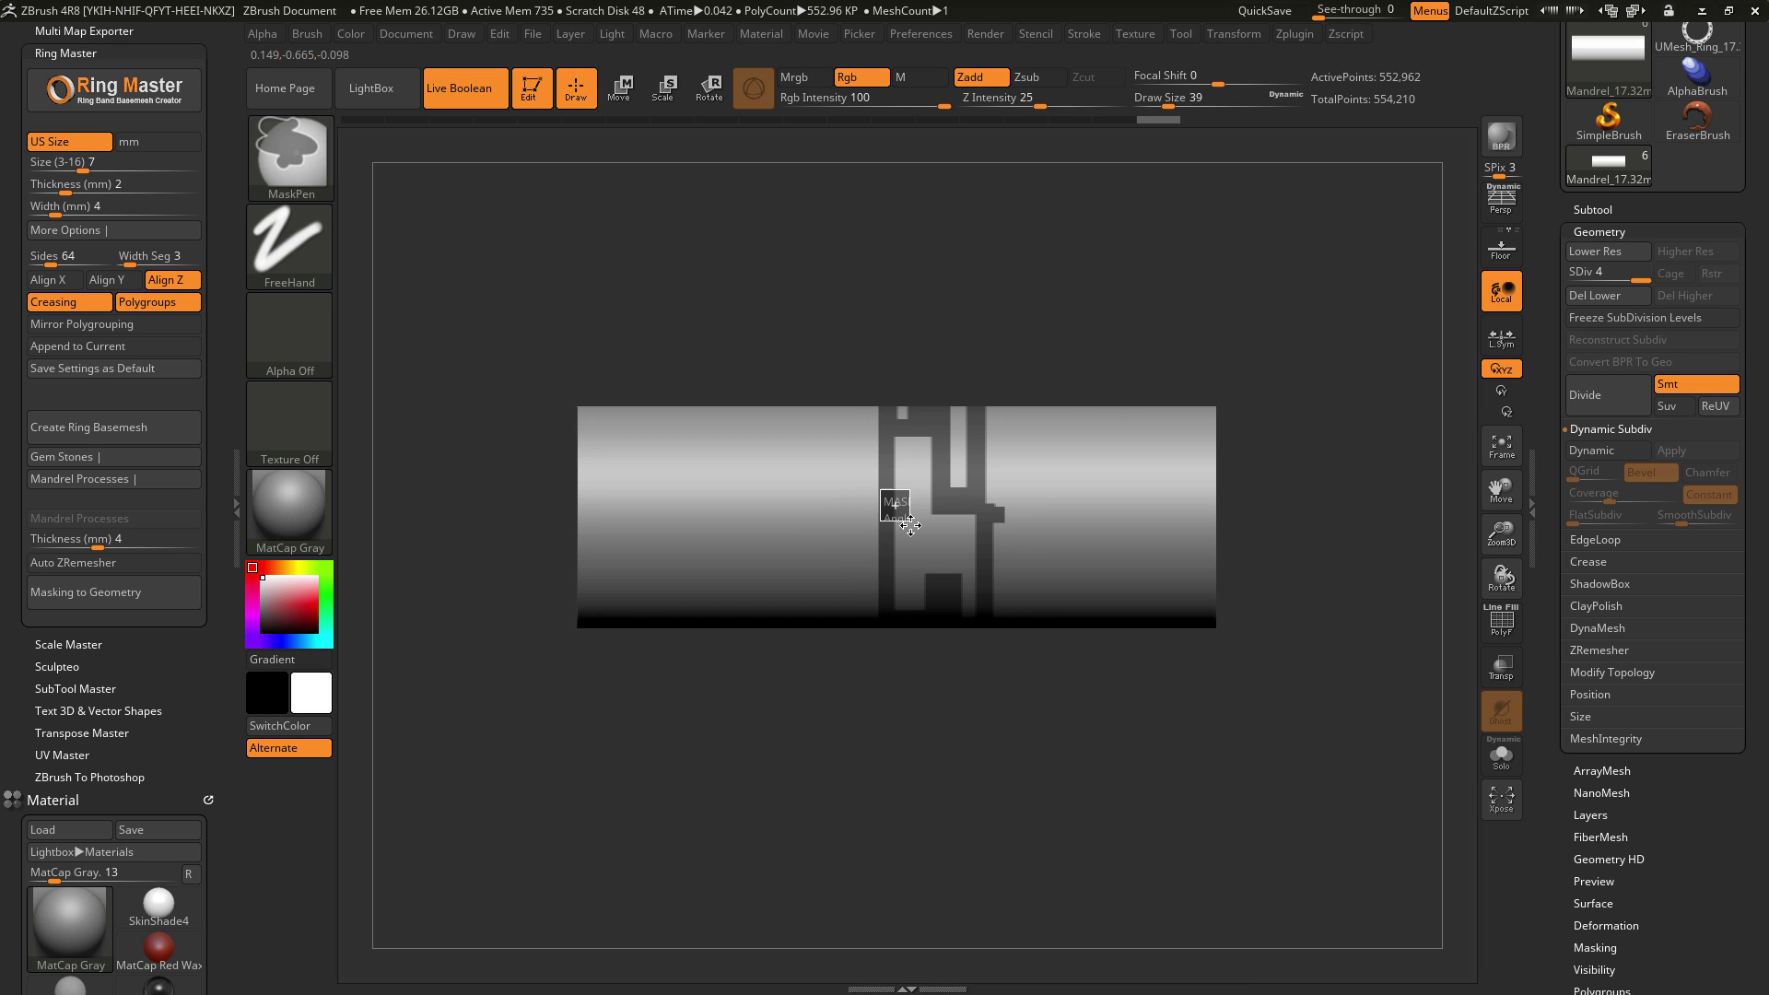
pyautogui.keyDown('ctrl'); pyautogui.moveTo(880, 510); pyautogui.dragTo(957, 552); pyautogui.keyUp('ctrl')
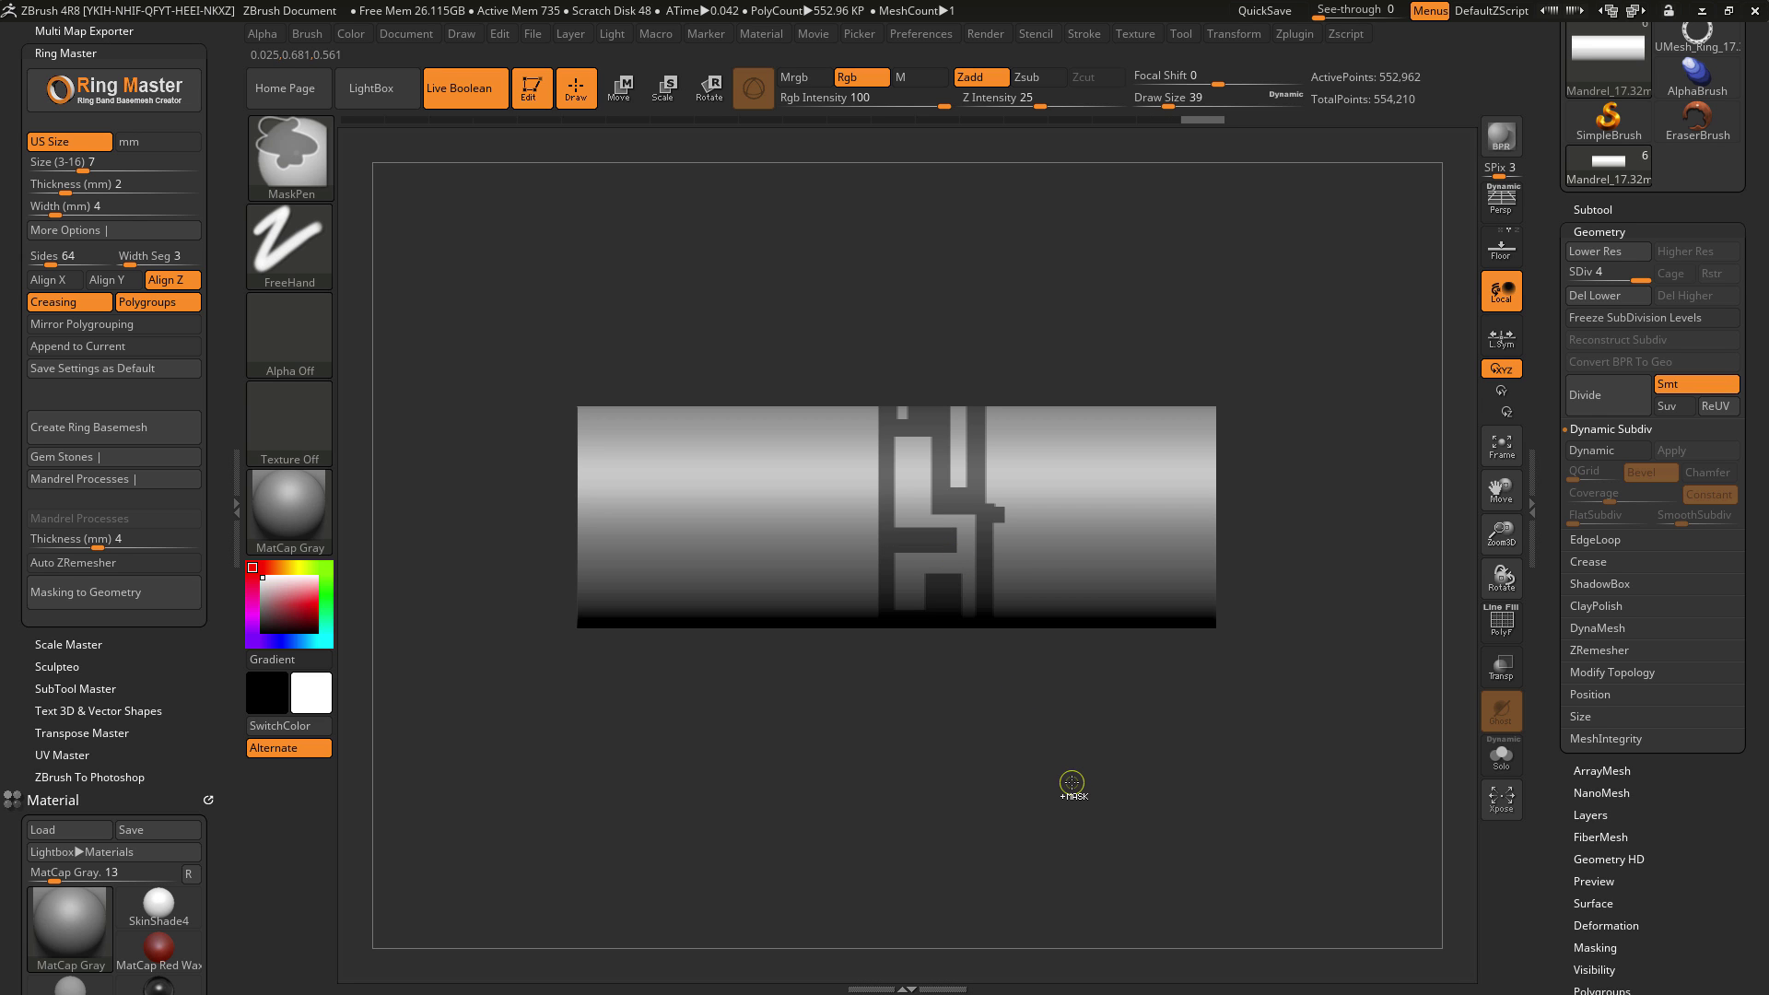
pyautogui.moveTo(1137, 742)
pyautogui.mouseDown()
pyautogui.moveTo(1044, 937)
pyautogui.moveTo(1087, 875)
pyautogui.moveTo(1124, 749)
pyautogui.moveTo(1214, 711)
pyautogui.moveTo(1210, 752)
pyautogui.mouseUp()
pyautogui.moveTo(1151, 273); pyautogui.dragTo(941, 833)
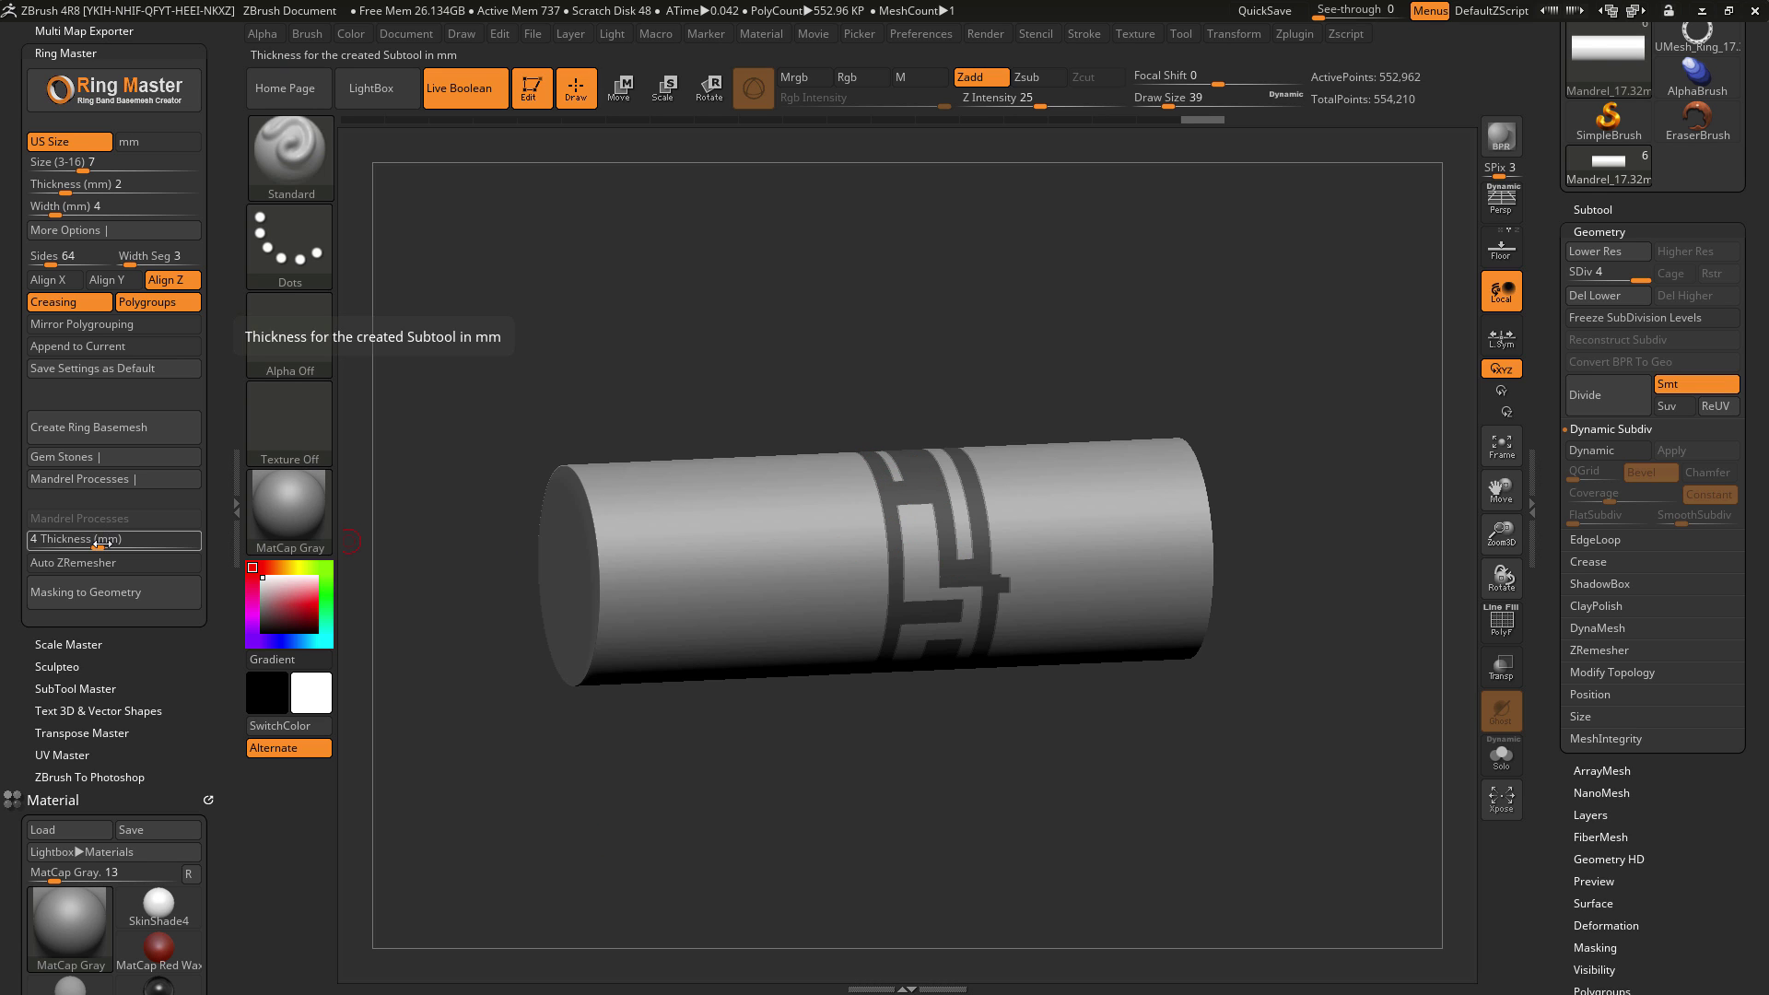
# Step: Extract the mask as a 2 mm thick Extract0_2mm band using Masking to Geometry
pyautogui.click(116, 594)
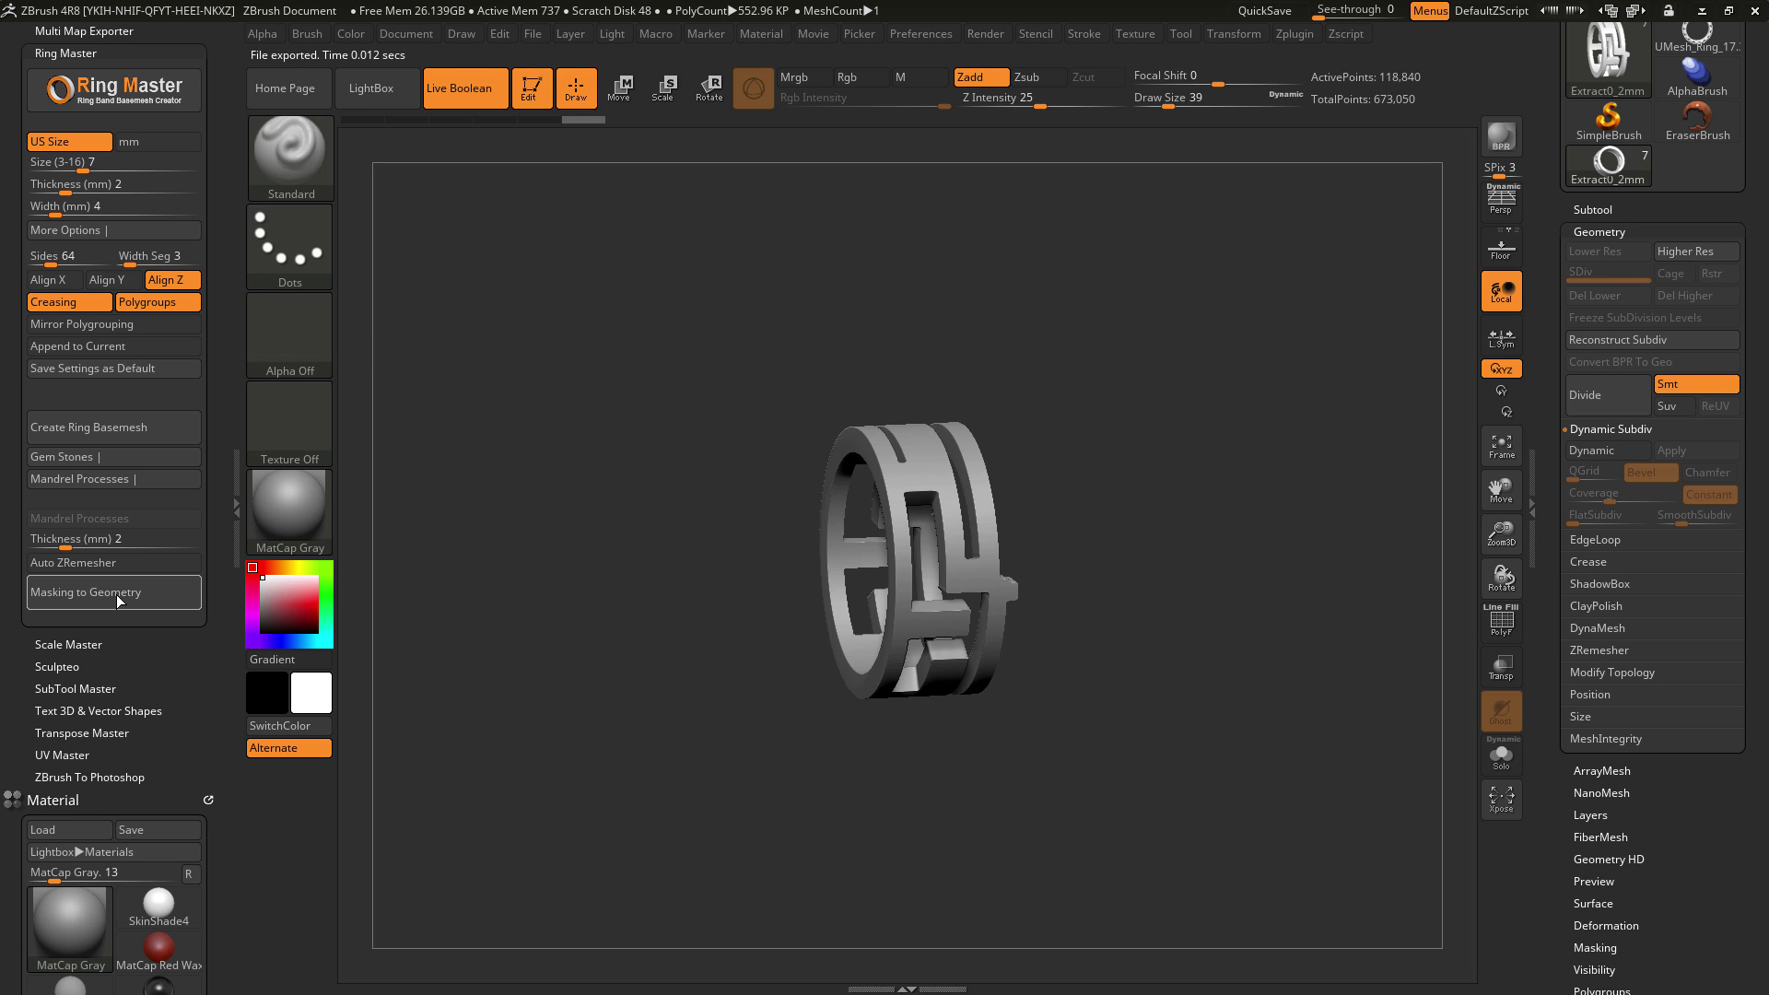
pyautogui.moveTo(1265, 536)
pyautogui.mouseDown()
pyautogui.moveTo(1236, 499)
pyautogui.moveTo(1267, 549)
pyautogui.mouseUp()
pyautogui.moveTo(1193, 494); pyautogui.dragTo(1150, 444)
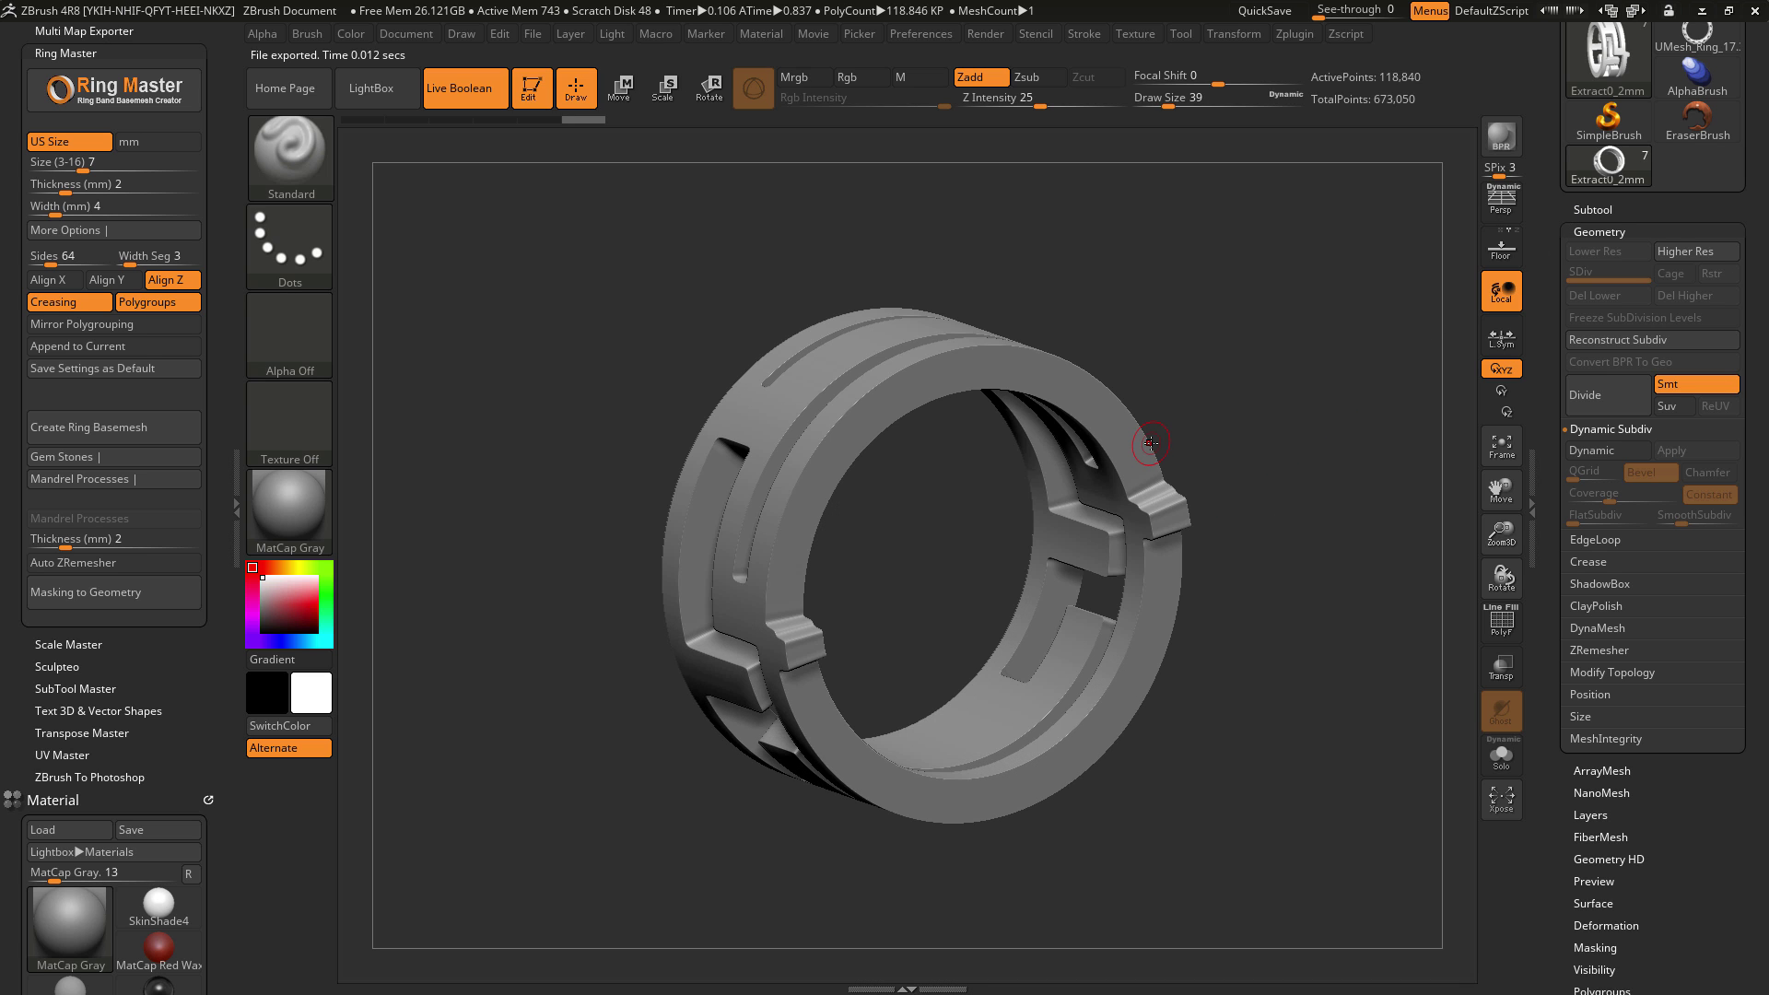
# Step: Inspect the extracted band's wireframe and polygroups, then view it in perspective
pyautogui.click(1594, 210)
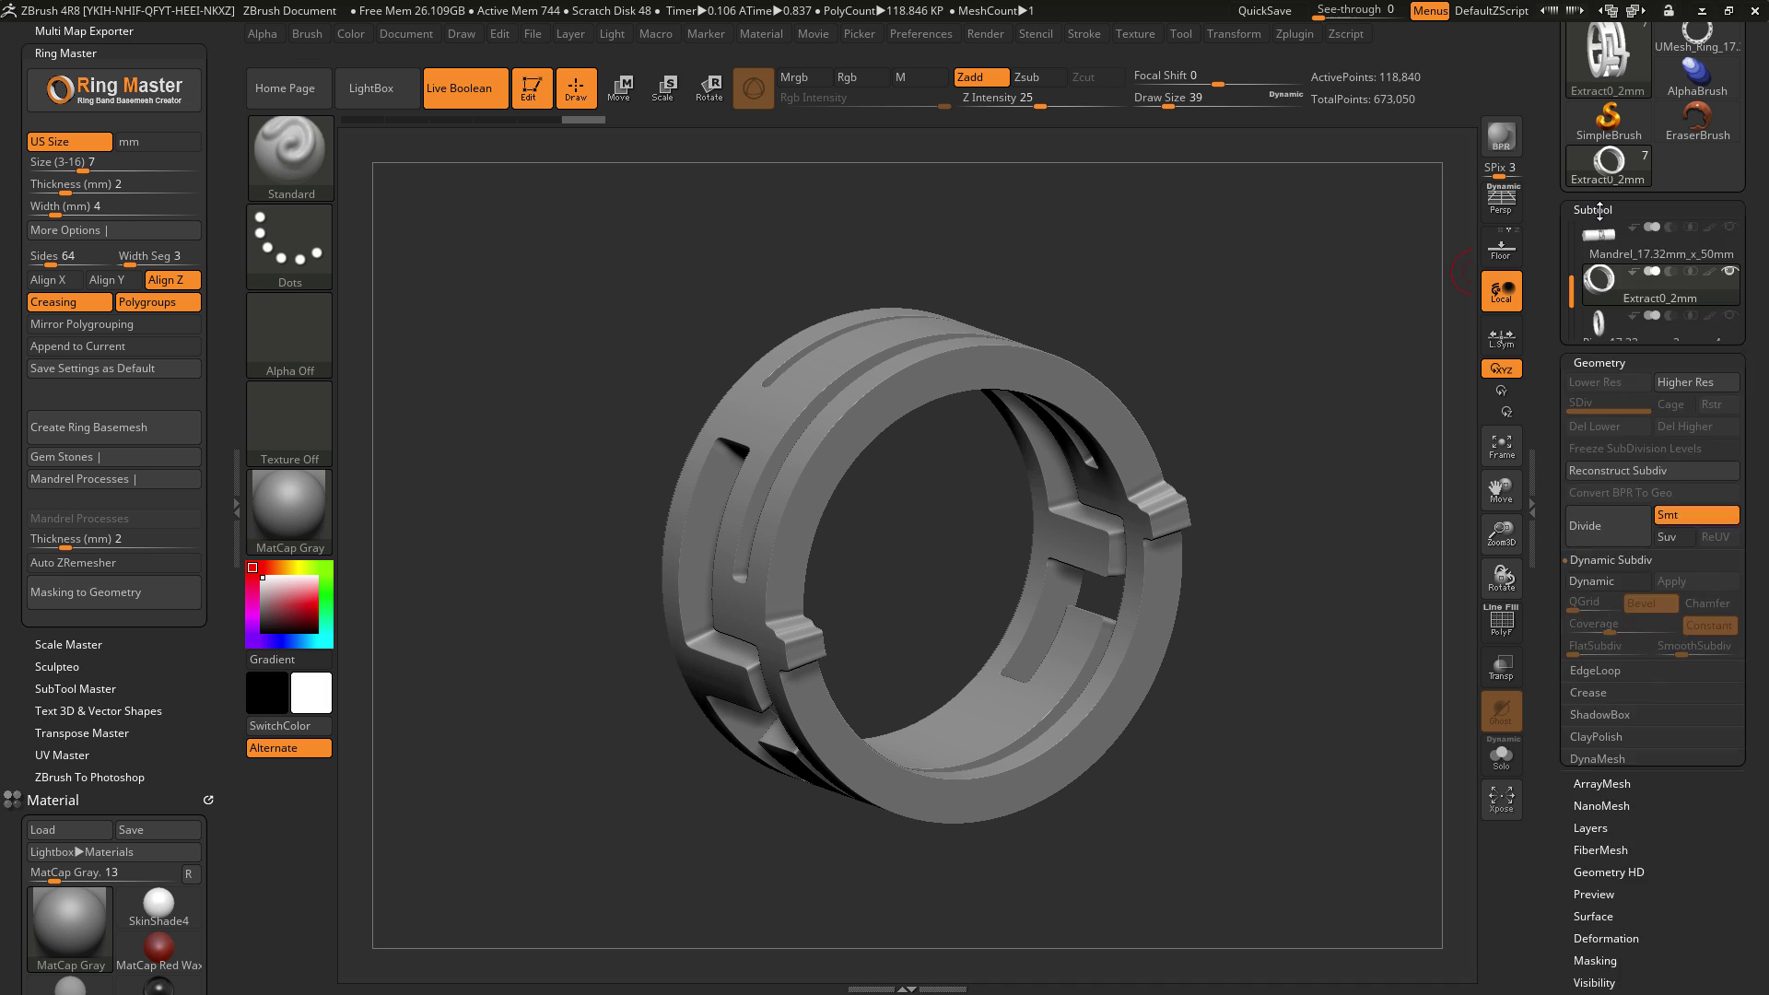
pyautogui.moveTo(1638, 265)
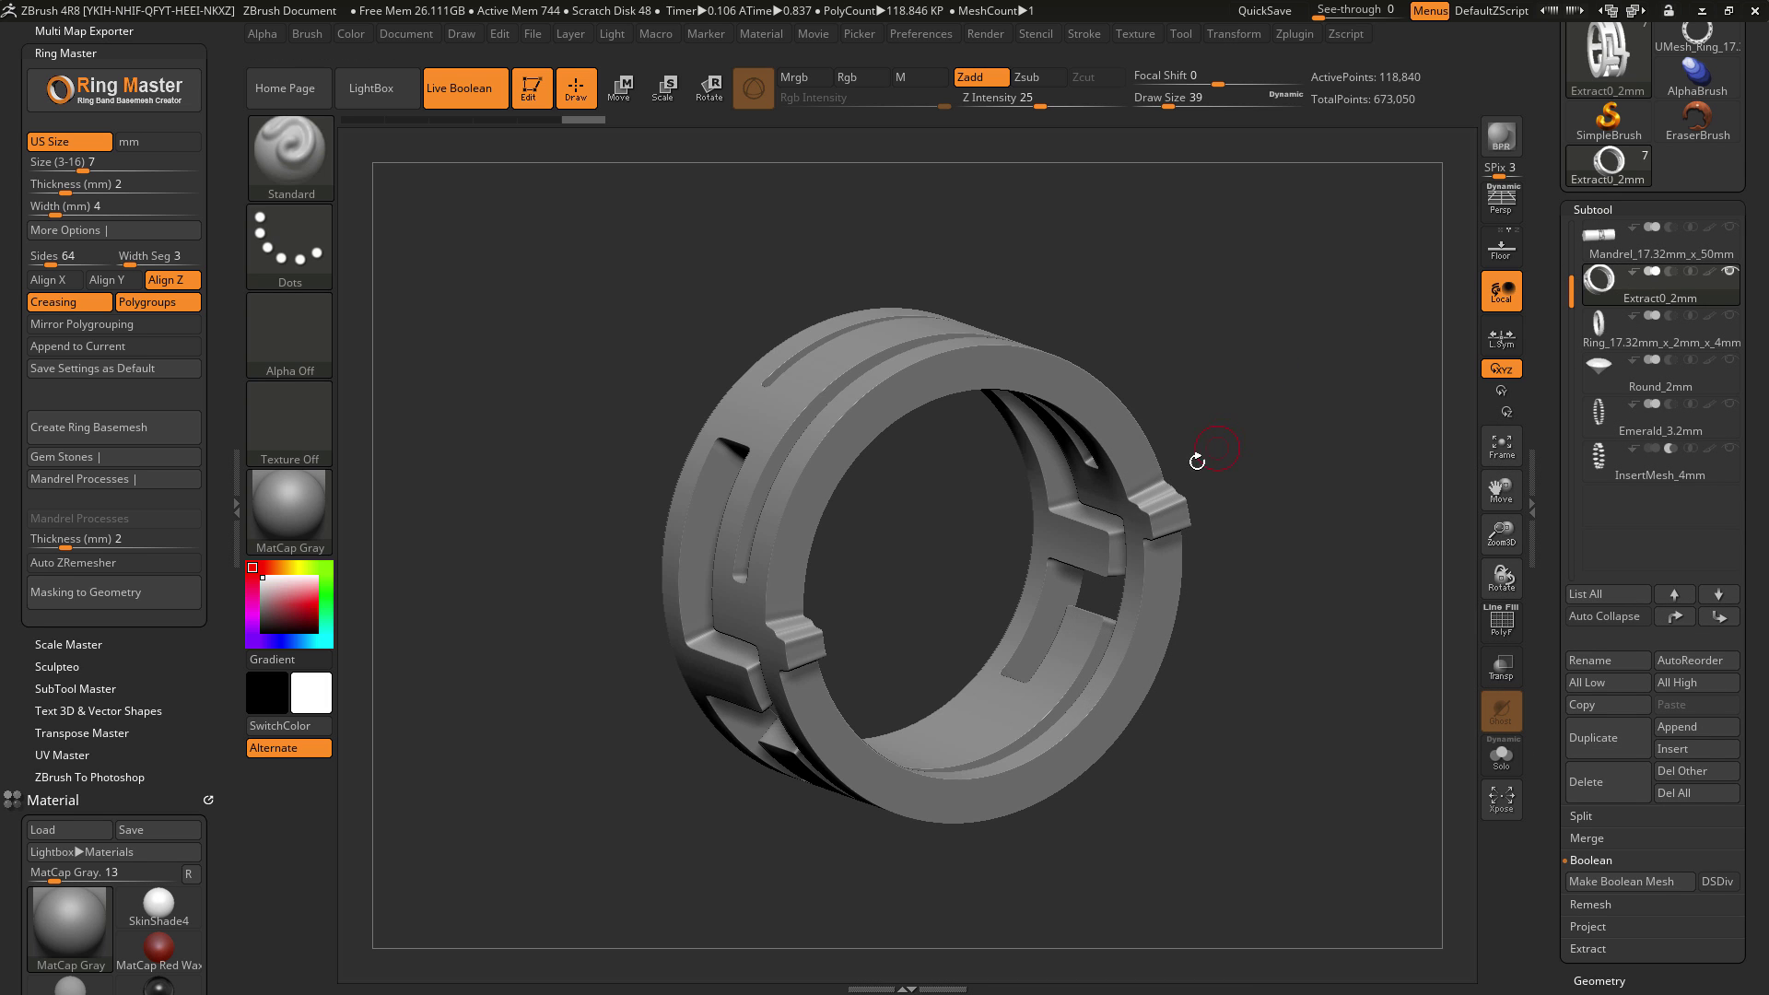
pyautogui.moveTo(1333, 566); pyautogui.dragTo(1326, 384)
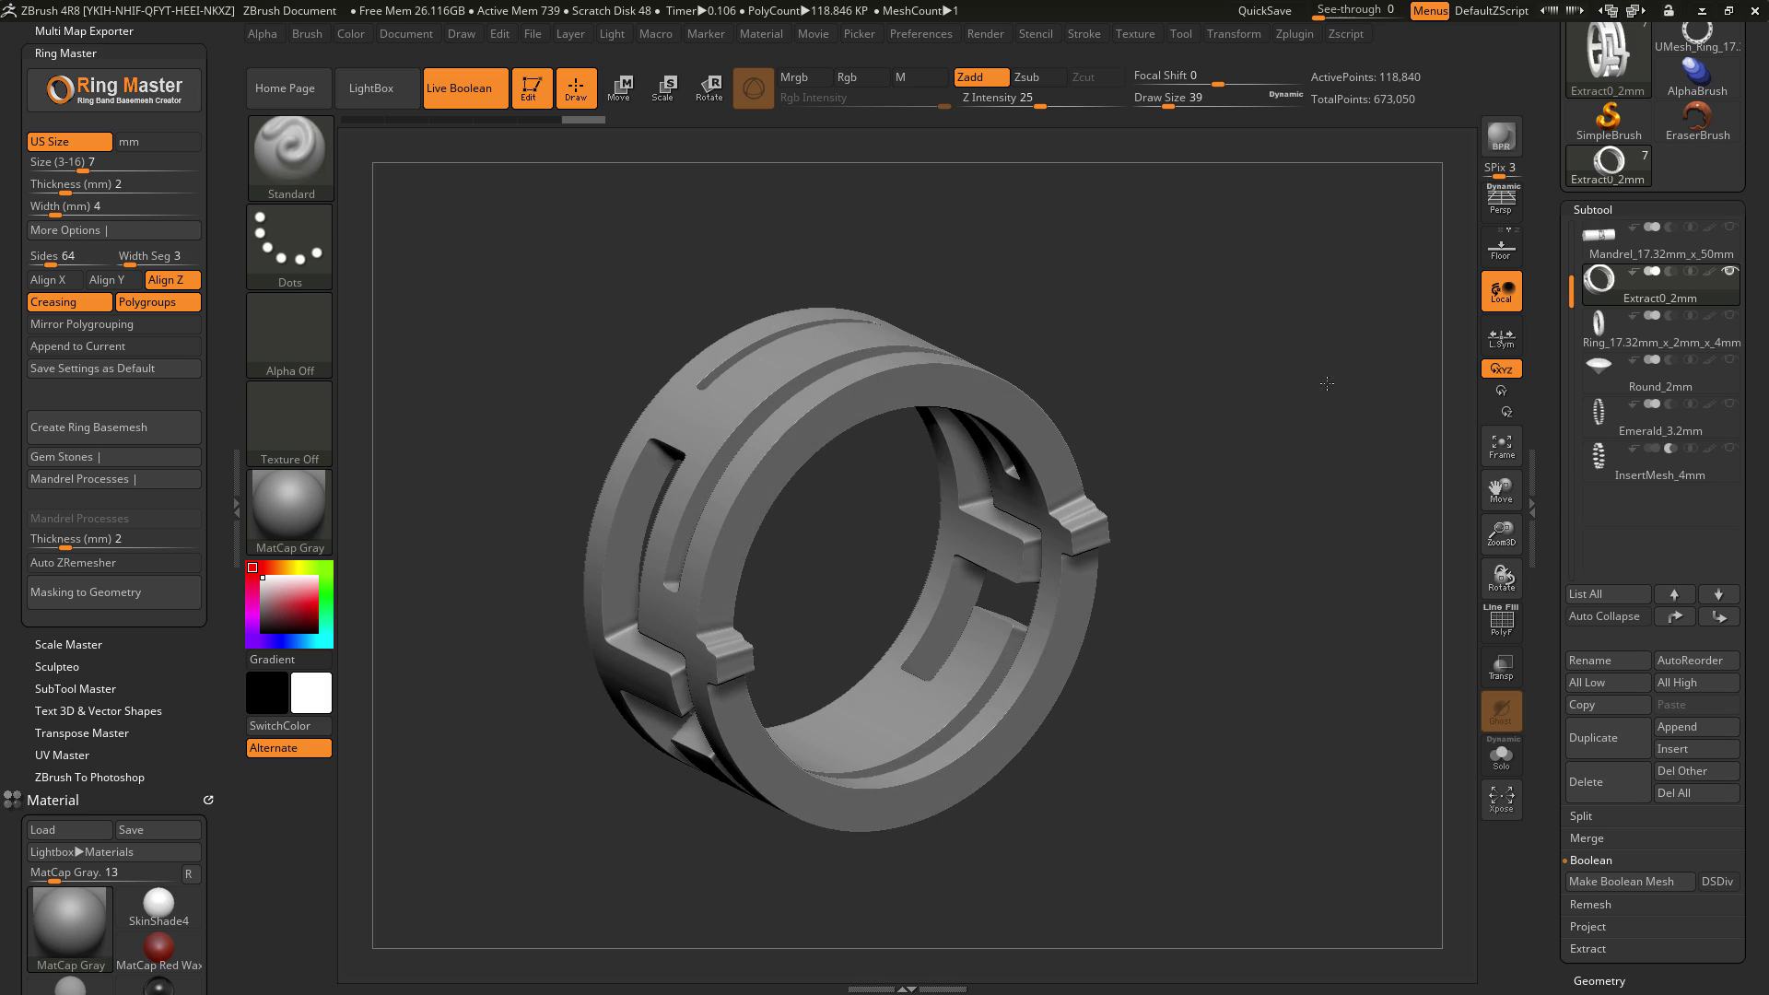
pyautogui.hotkey('shift', 'f')
pyautogui.moveTo(1333, 485)
pyautogui.mouseDown()
pyautogui.moveTo(1324, 538)
pyautogui.moveTo(1280, 475)
pyautogui.moveTo(1234, 450)
pyautogui.moveTo(1259, 385)
pyautogui.moveTo(1463, 631)
pyautogui.mouseUp()
pyautogui.click(1501, 622)
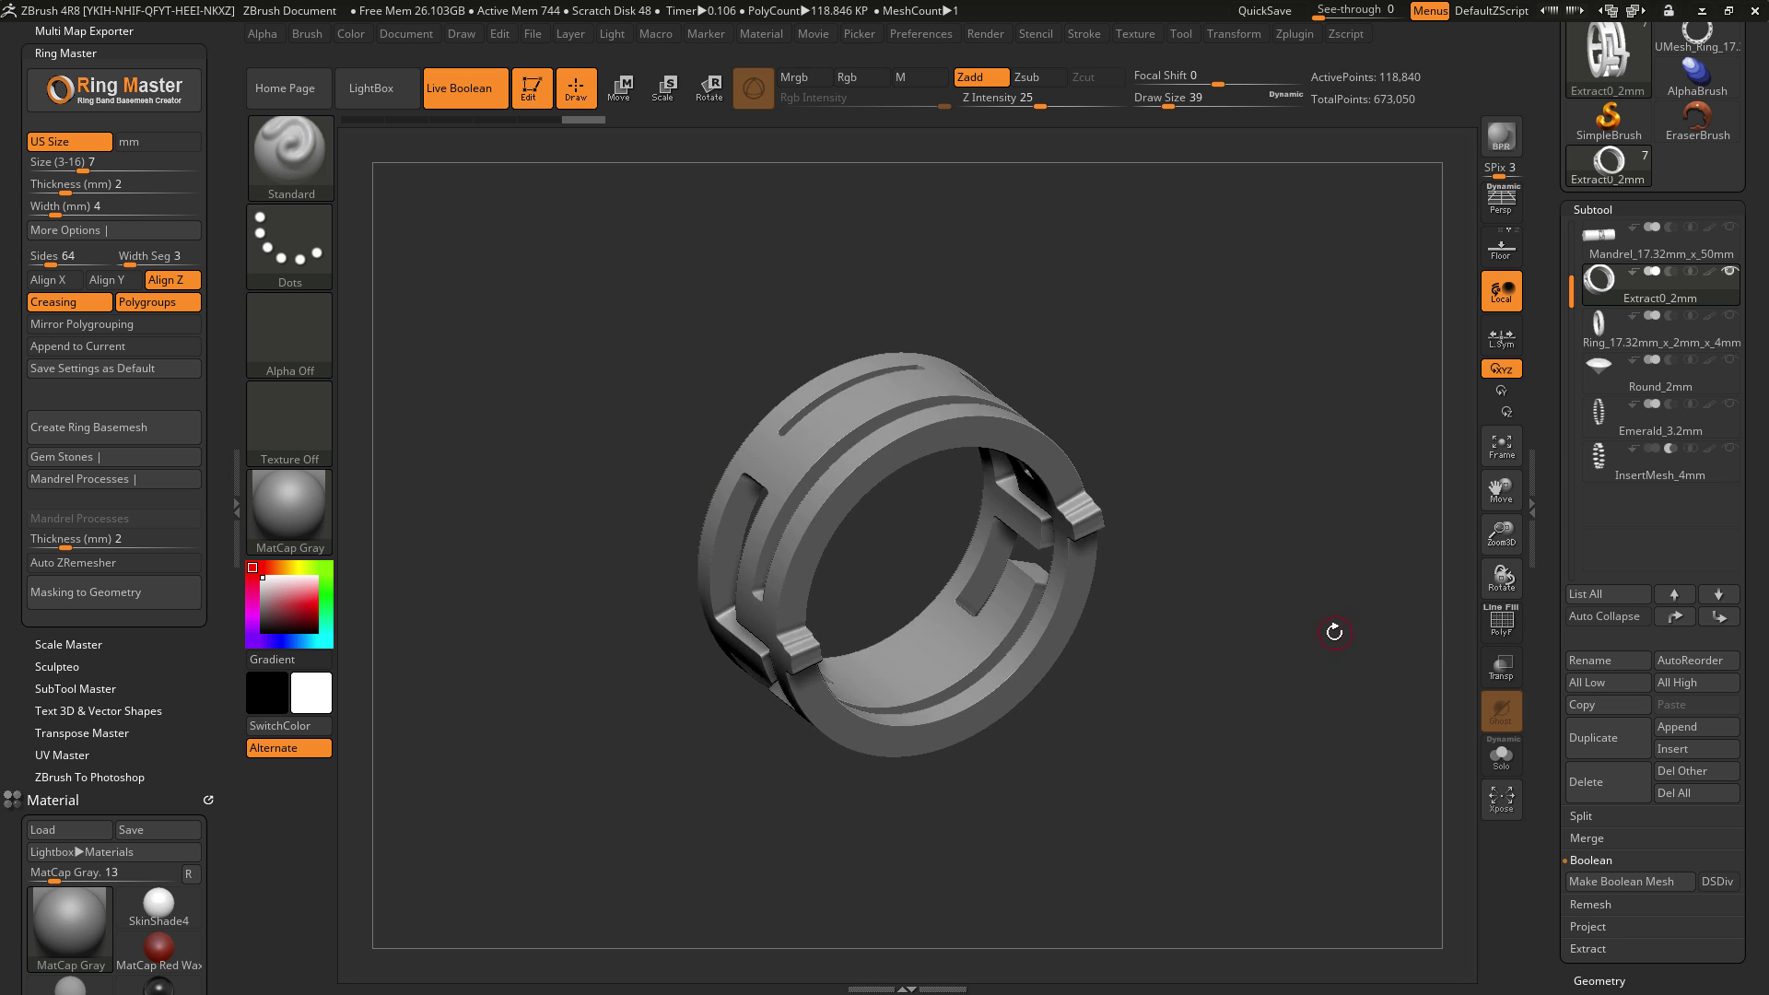
pyautogui.moveTo(1335, 630); pyautogui.dragTo(1363, 502)
pyautogui.click(1501, 199)
pyautogui.moveTo(1233, 532); pyautogui.dragTo(1208, 464)
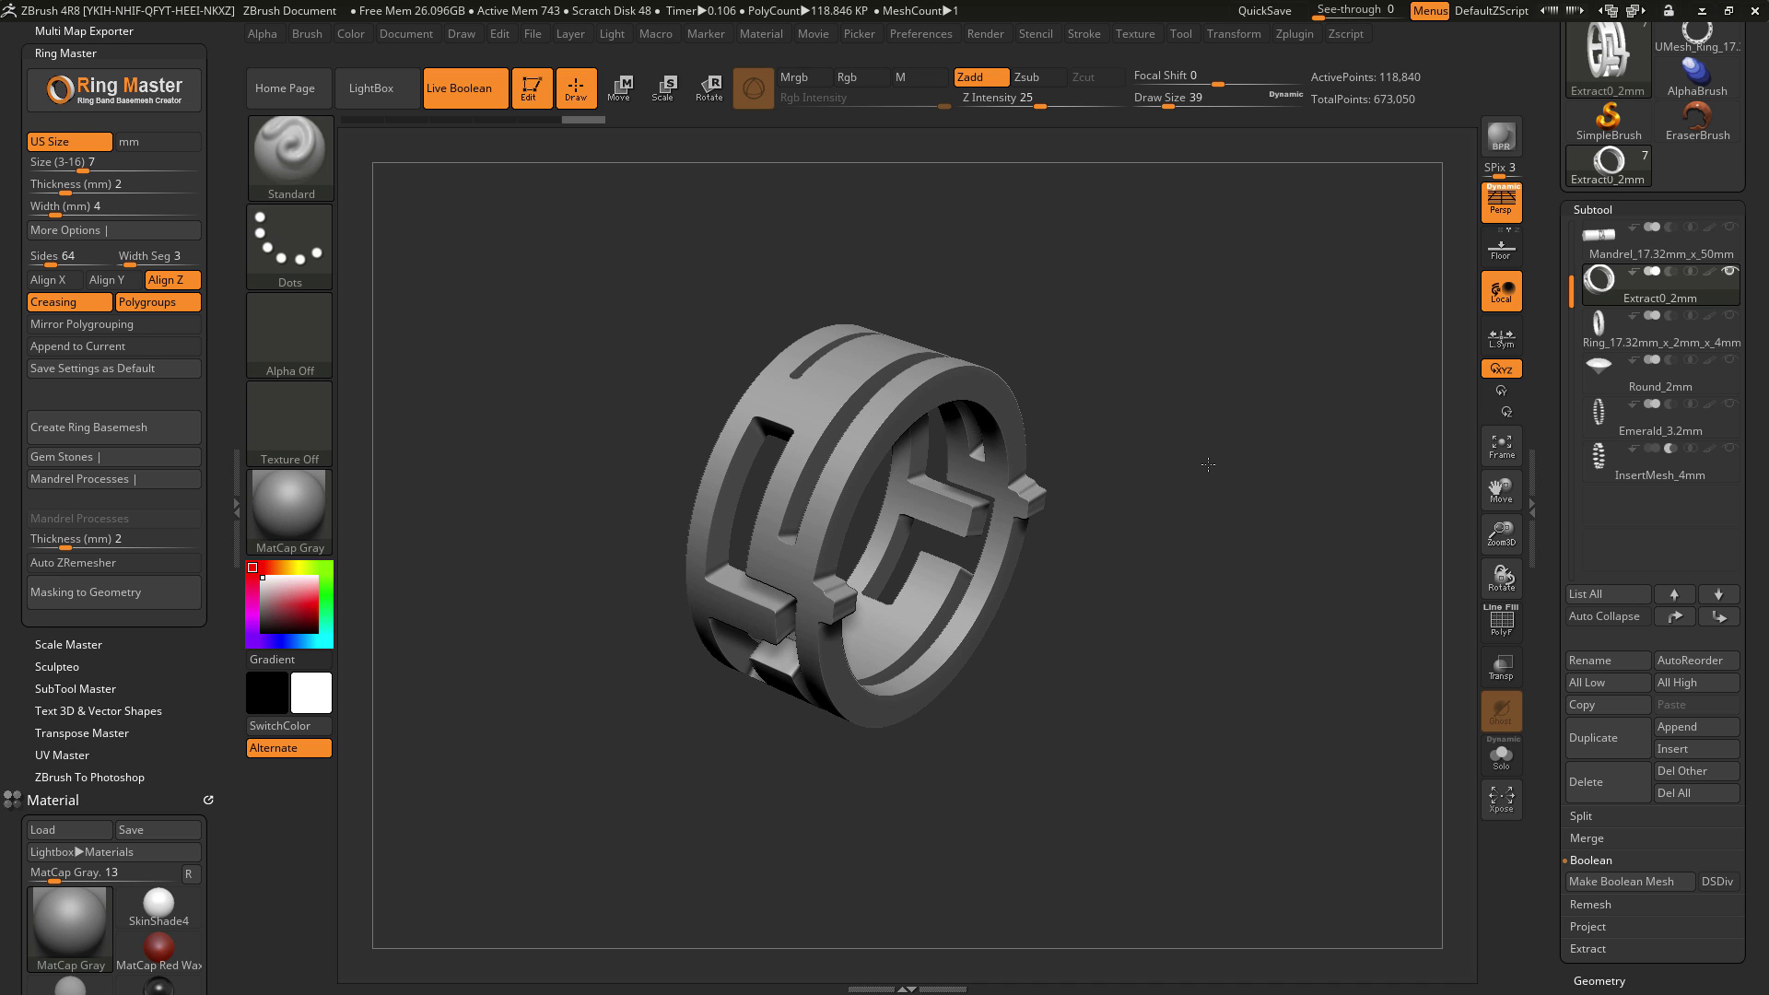
pyautogui.click(81, 478)
pyautogui.moveTo(119, 389); pyautogui.dragTo(117, 519)
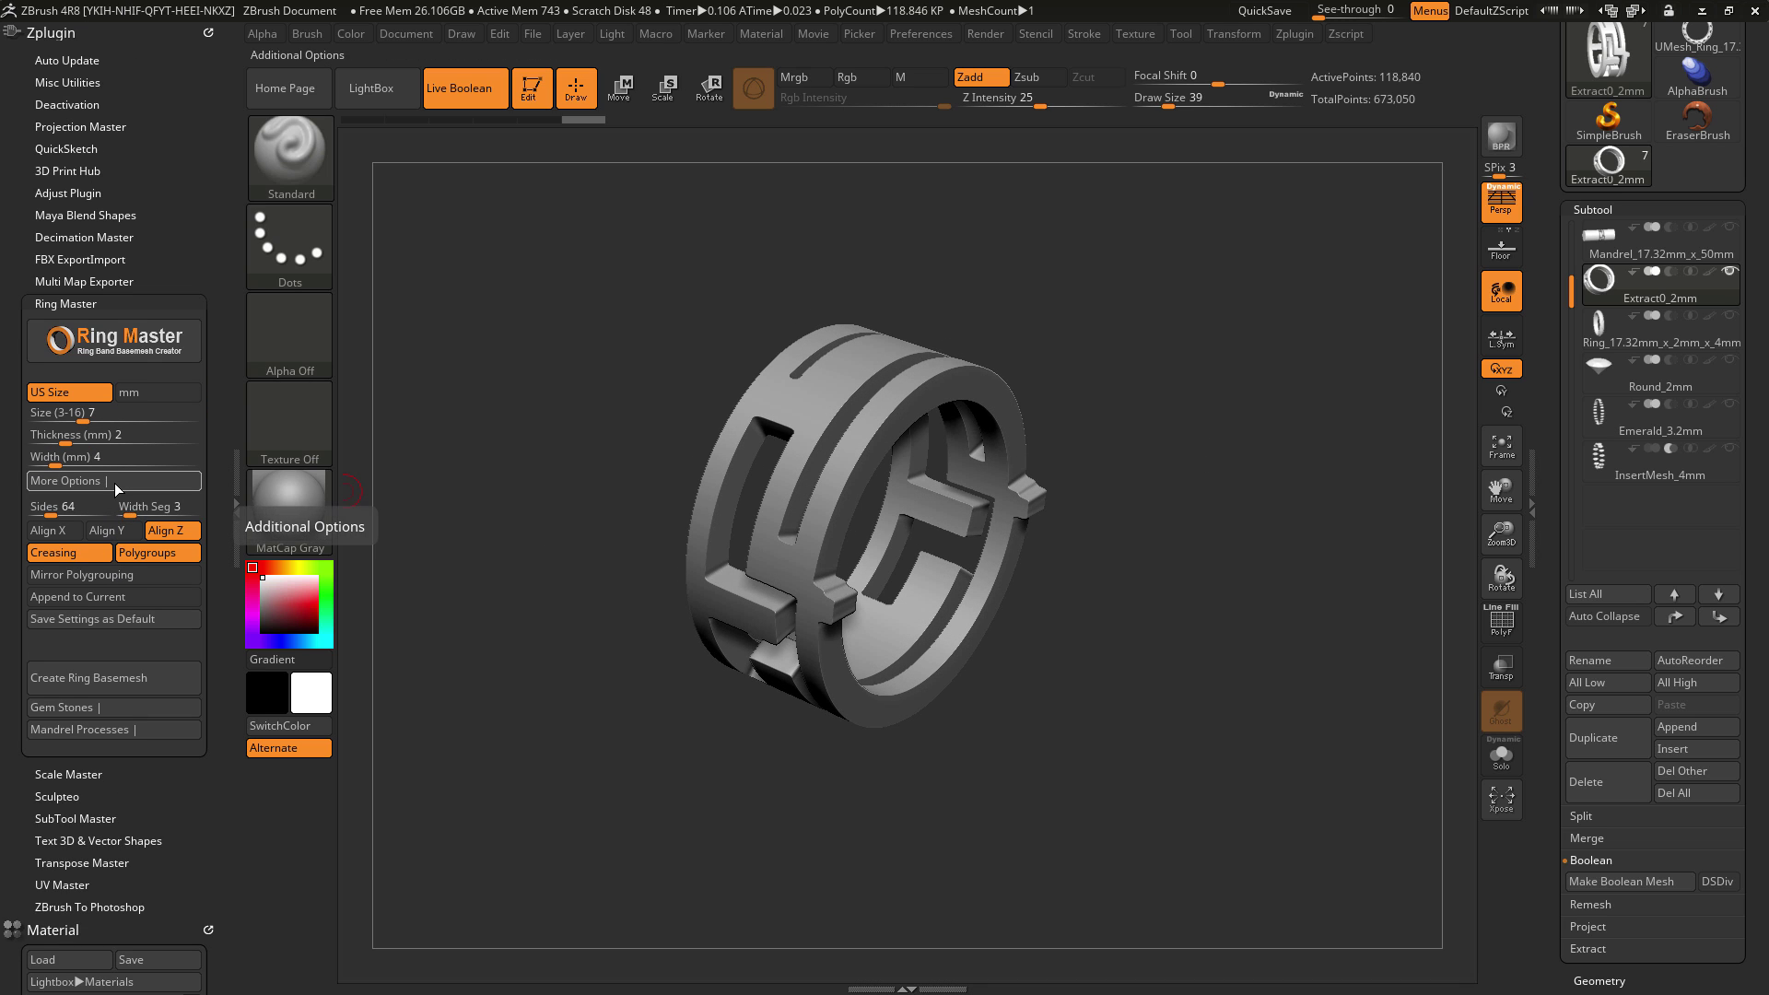
pyautogui.click(120, 480)
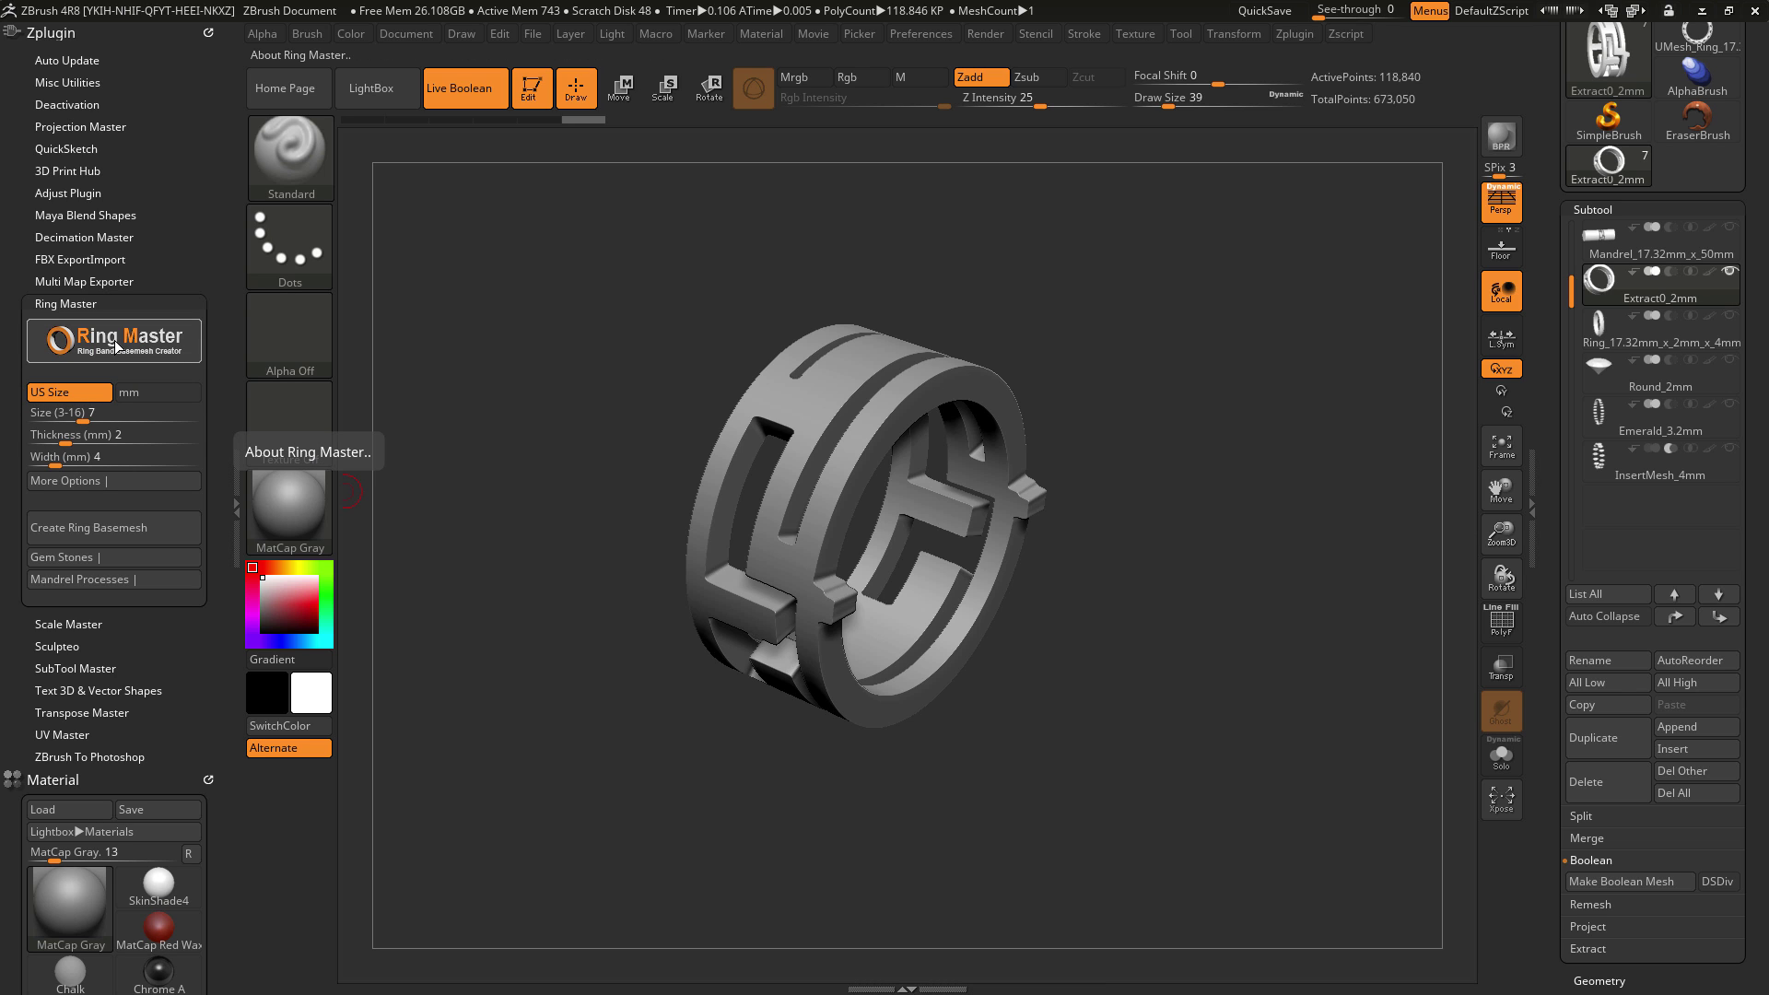
pyautogui.click(117, 346)
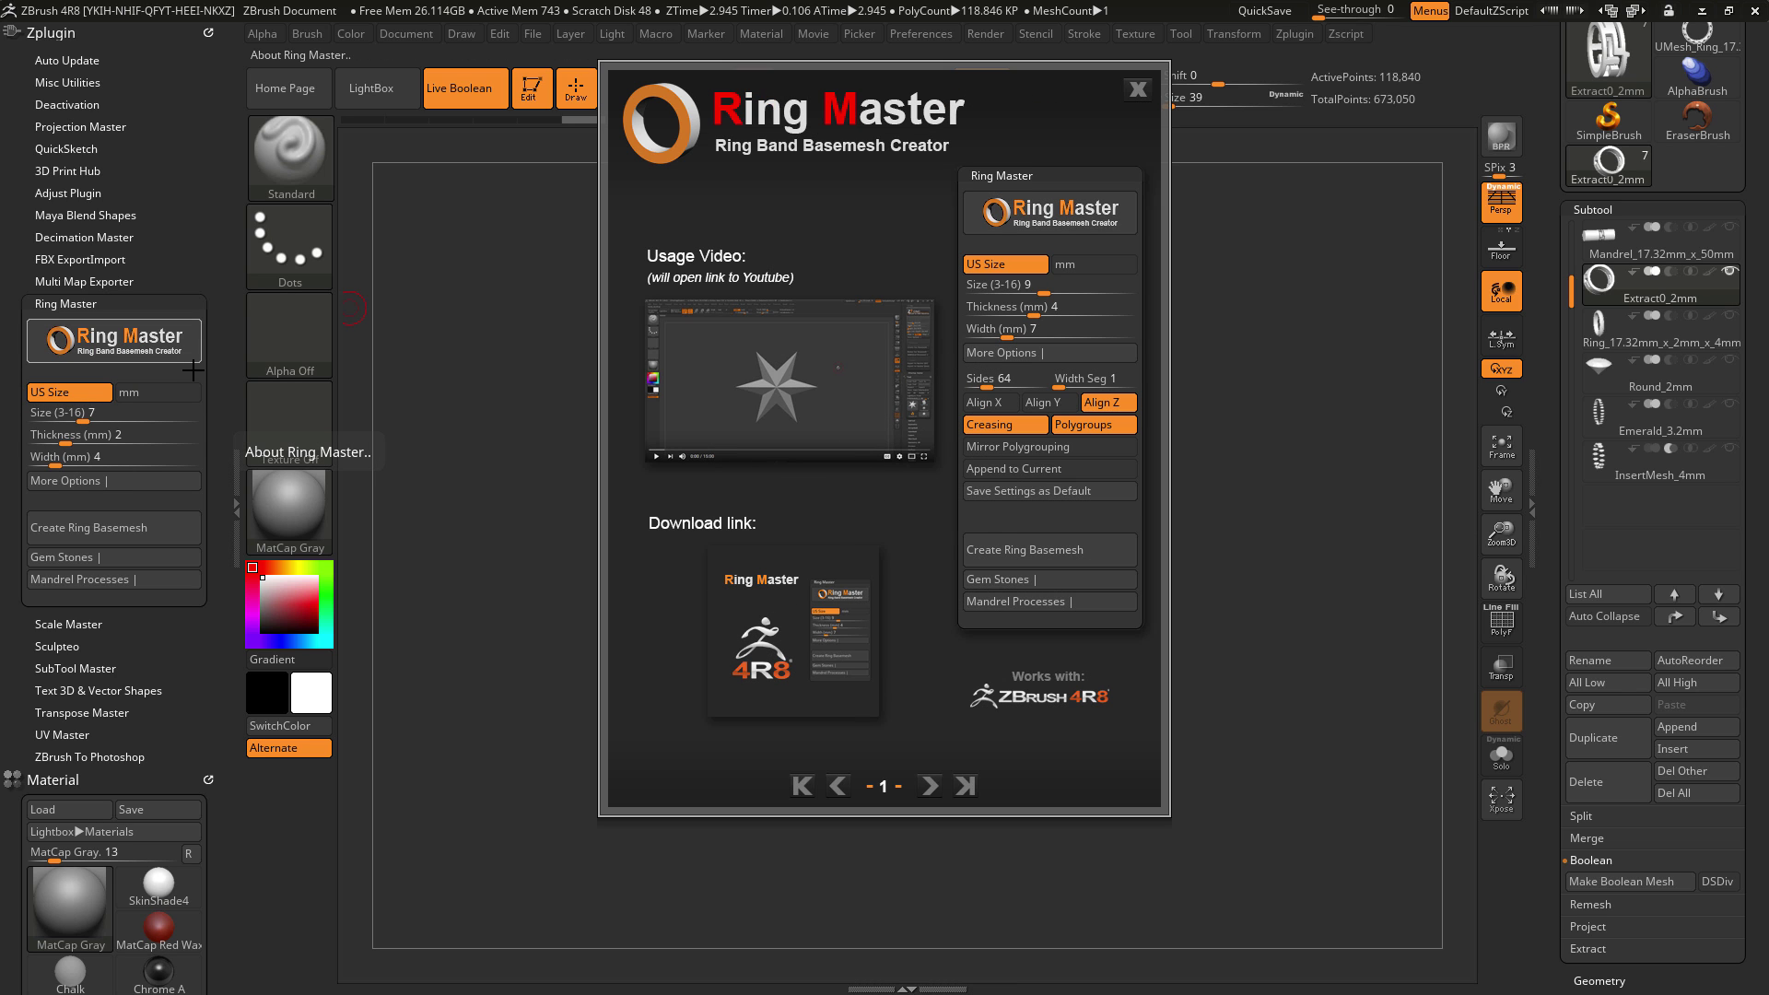
pyautogui.click(929, 785)
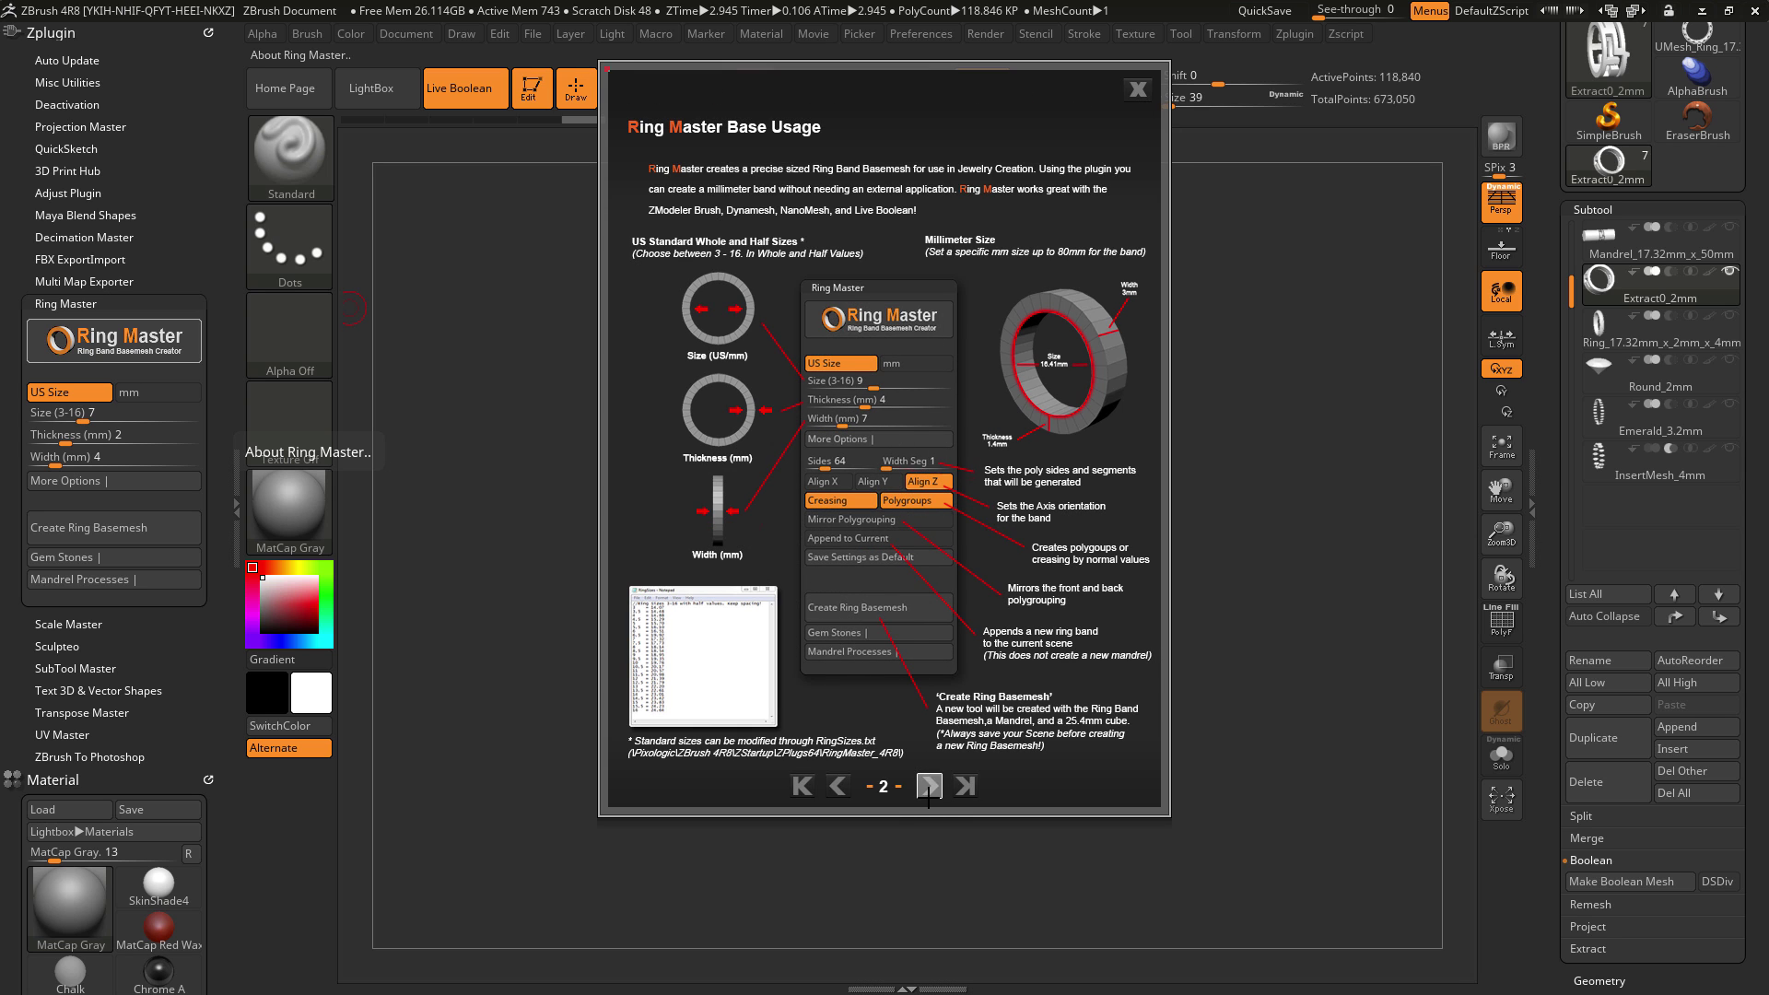
pyautogui.click(929, 785)
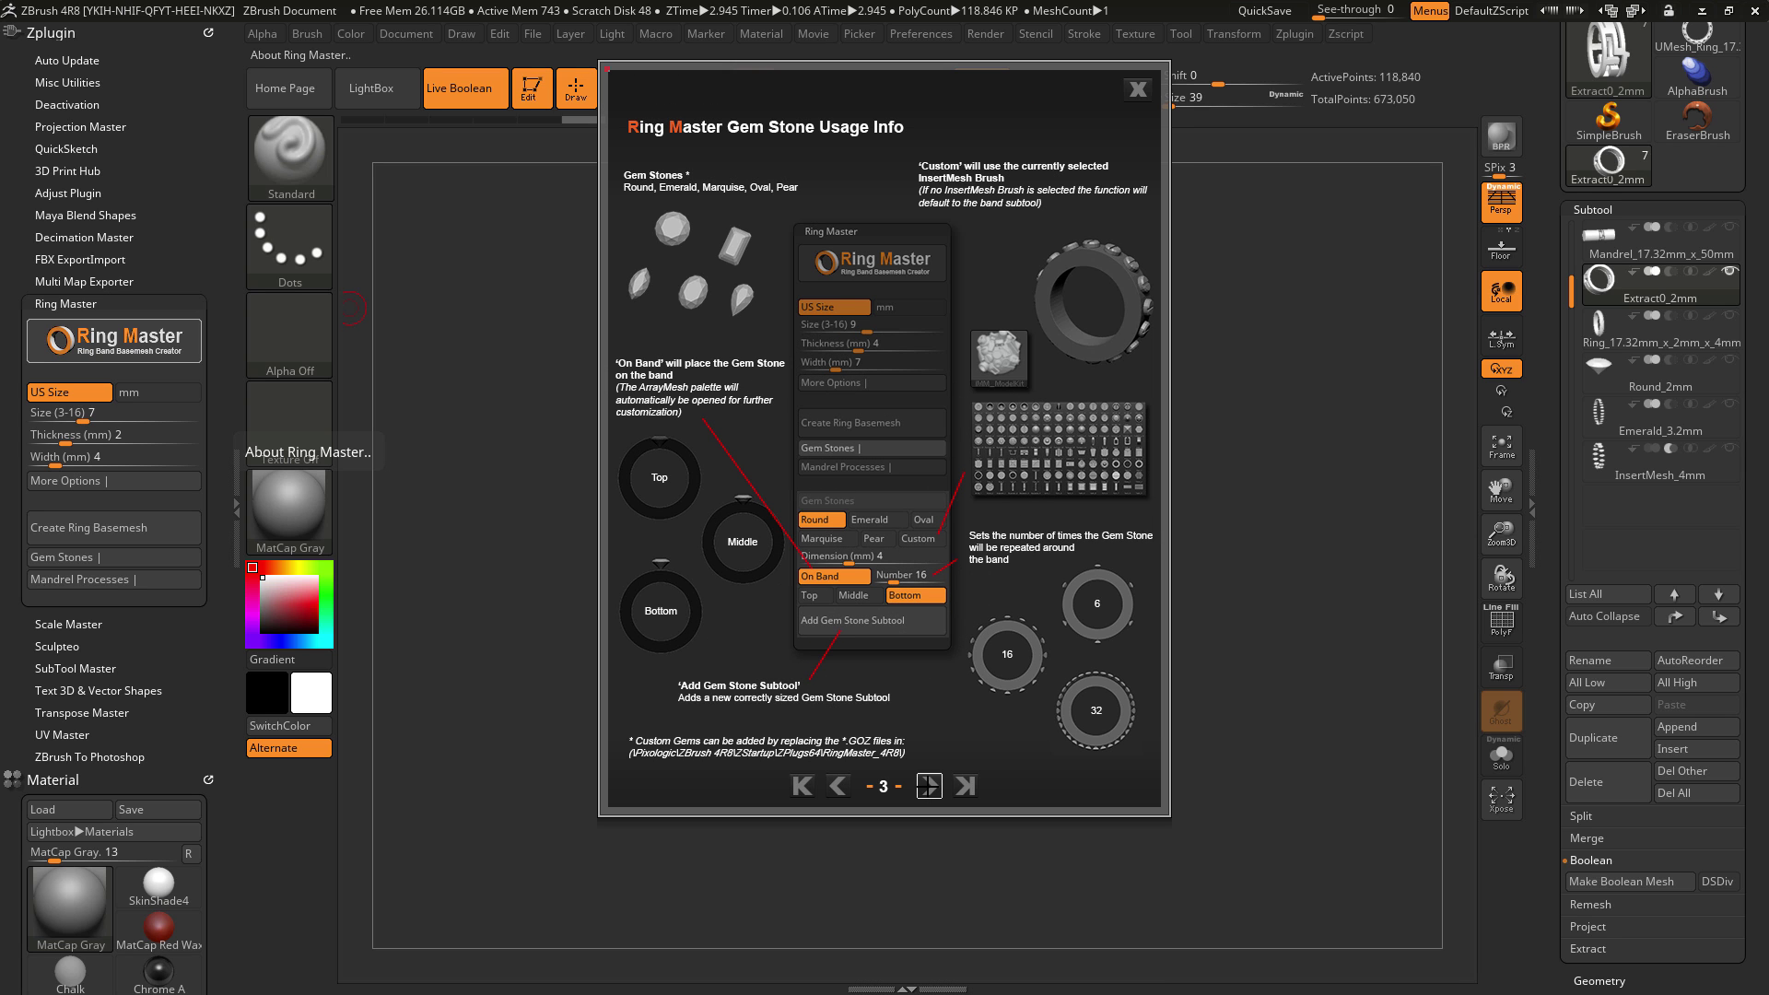
pyautogui.click(928, 785)
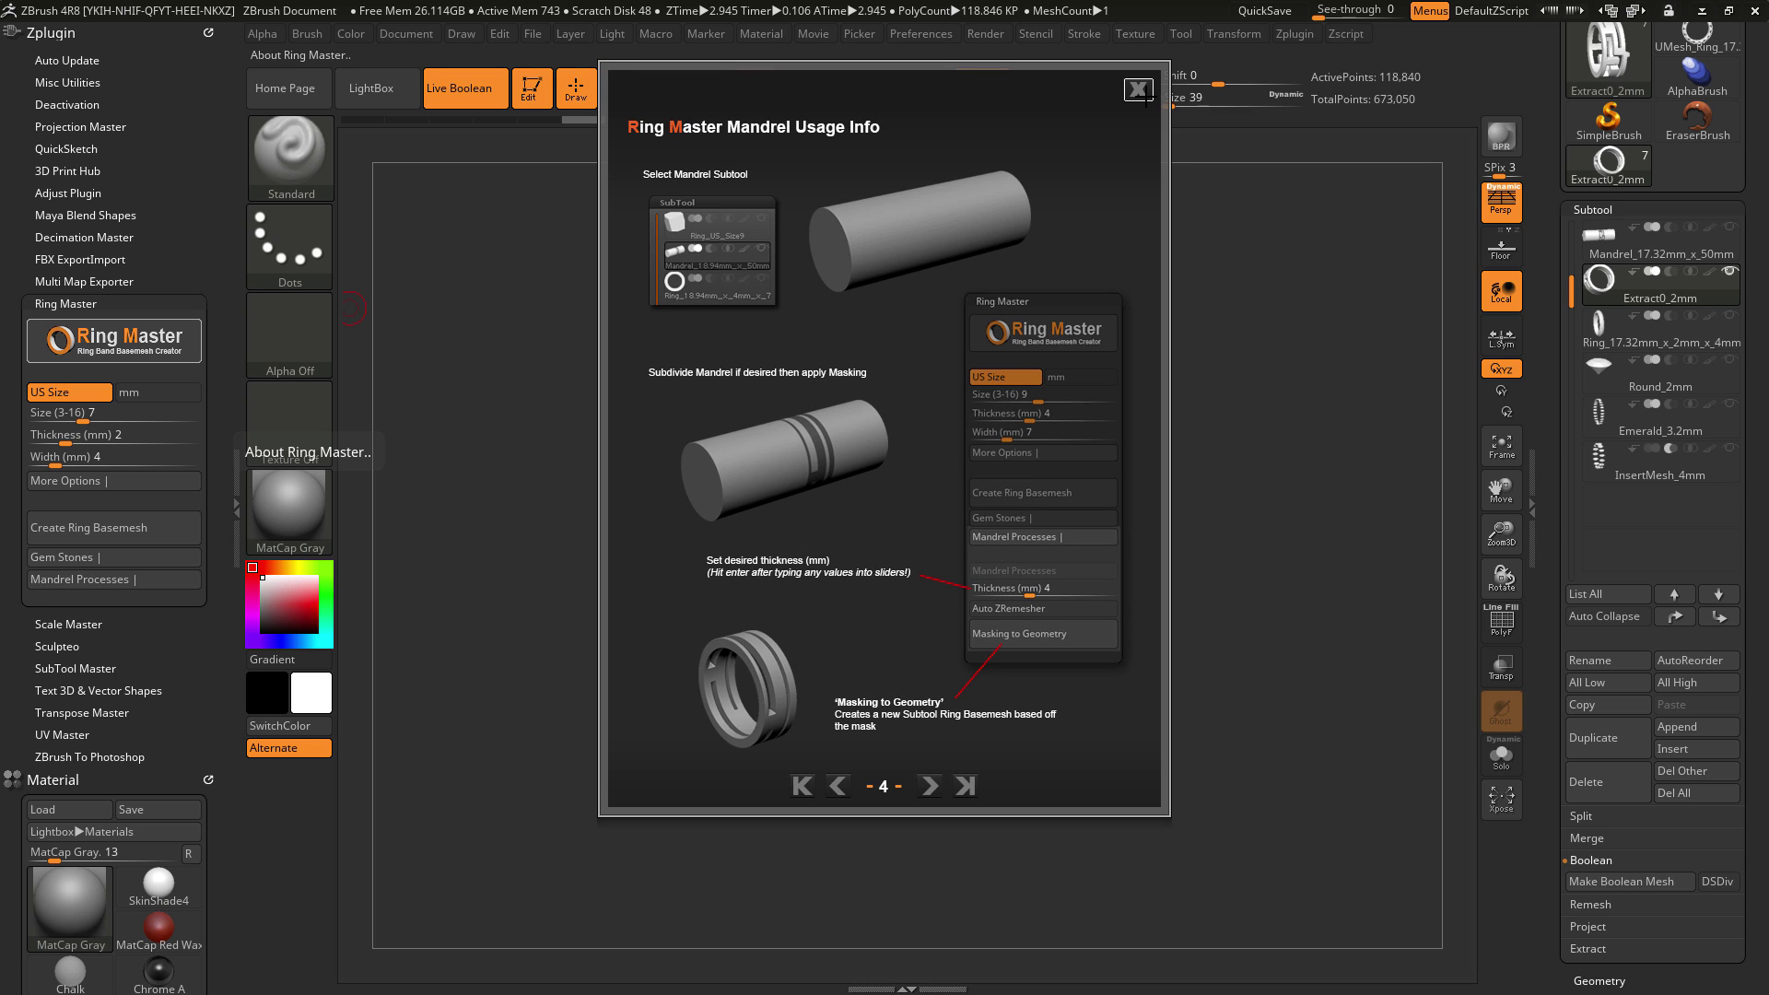
pyautogui.click(1138, 89)
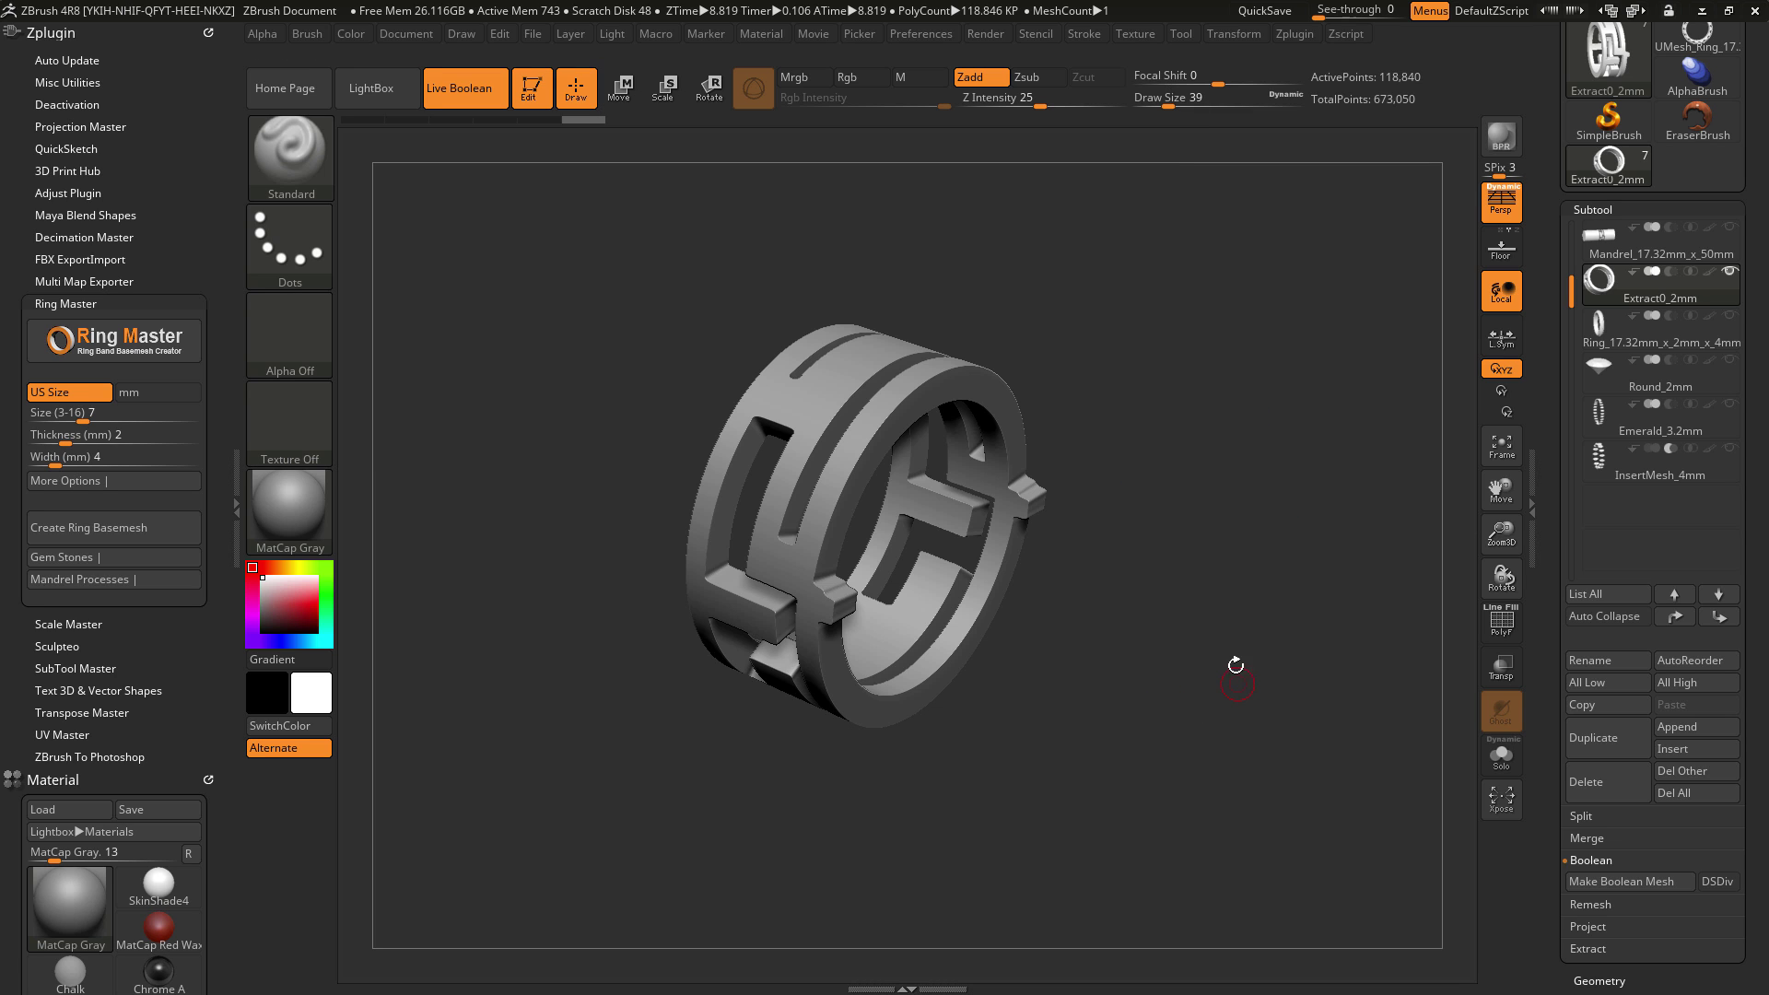